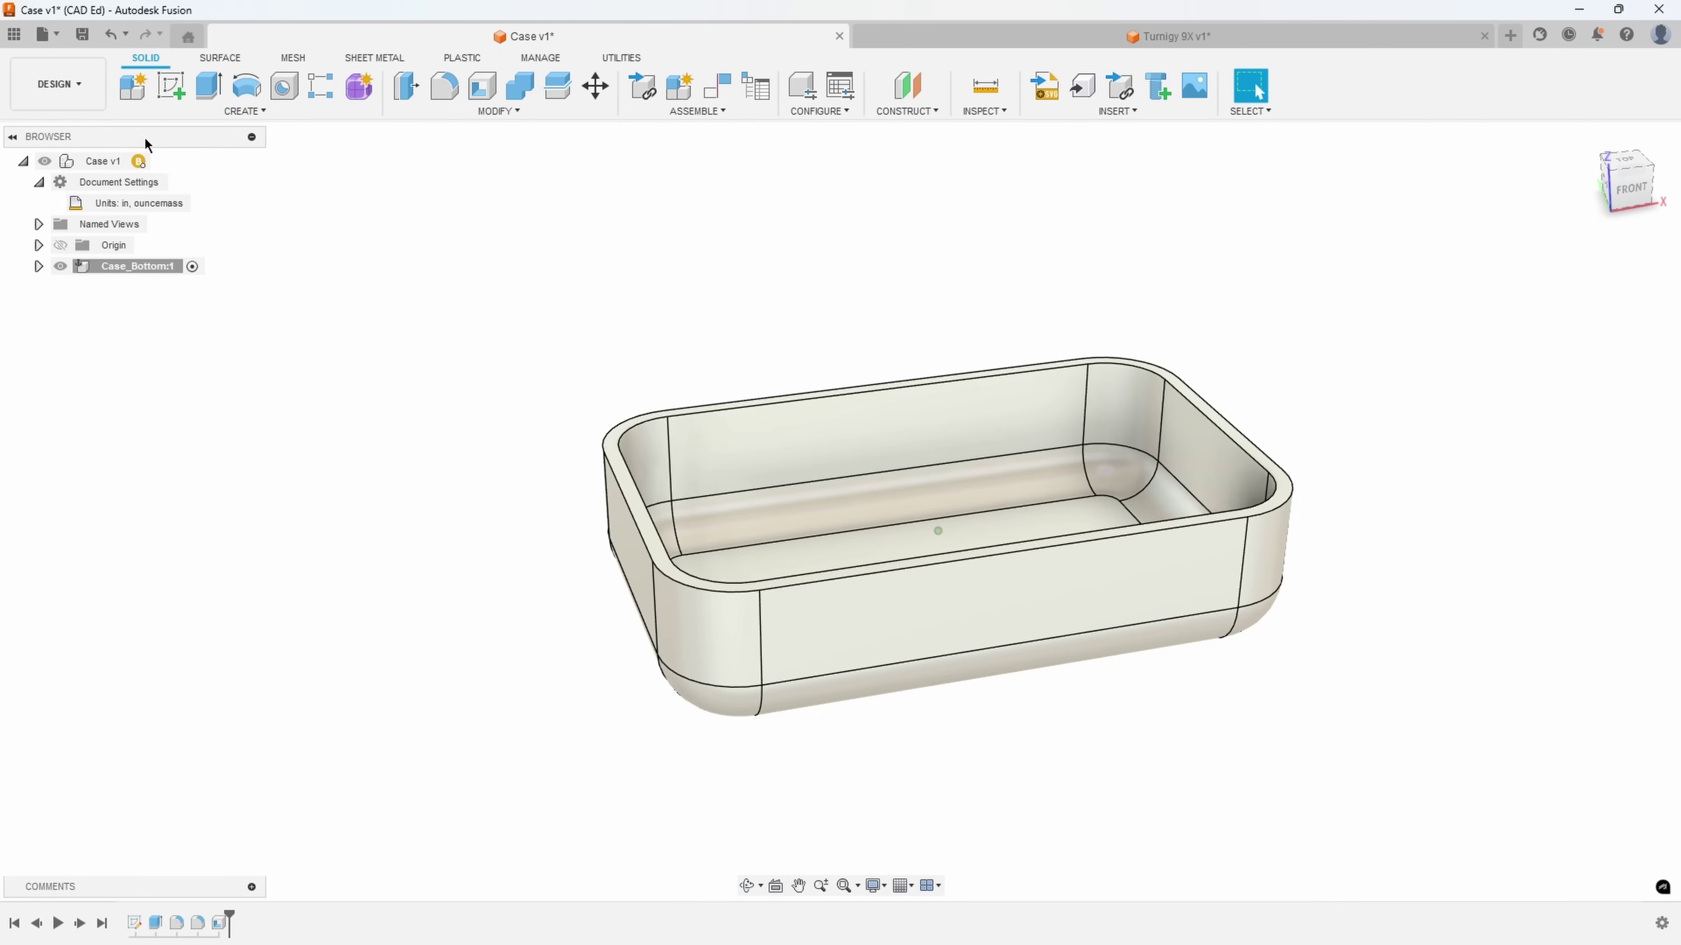
Create a new component named Gasket inside the Case design
right_click(100, 163)
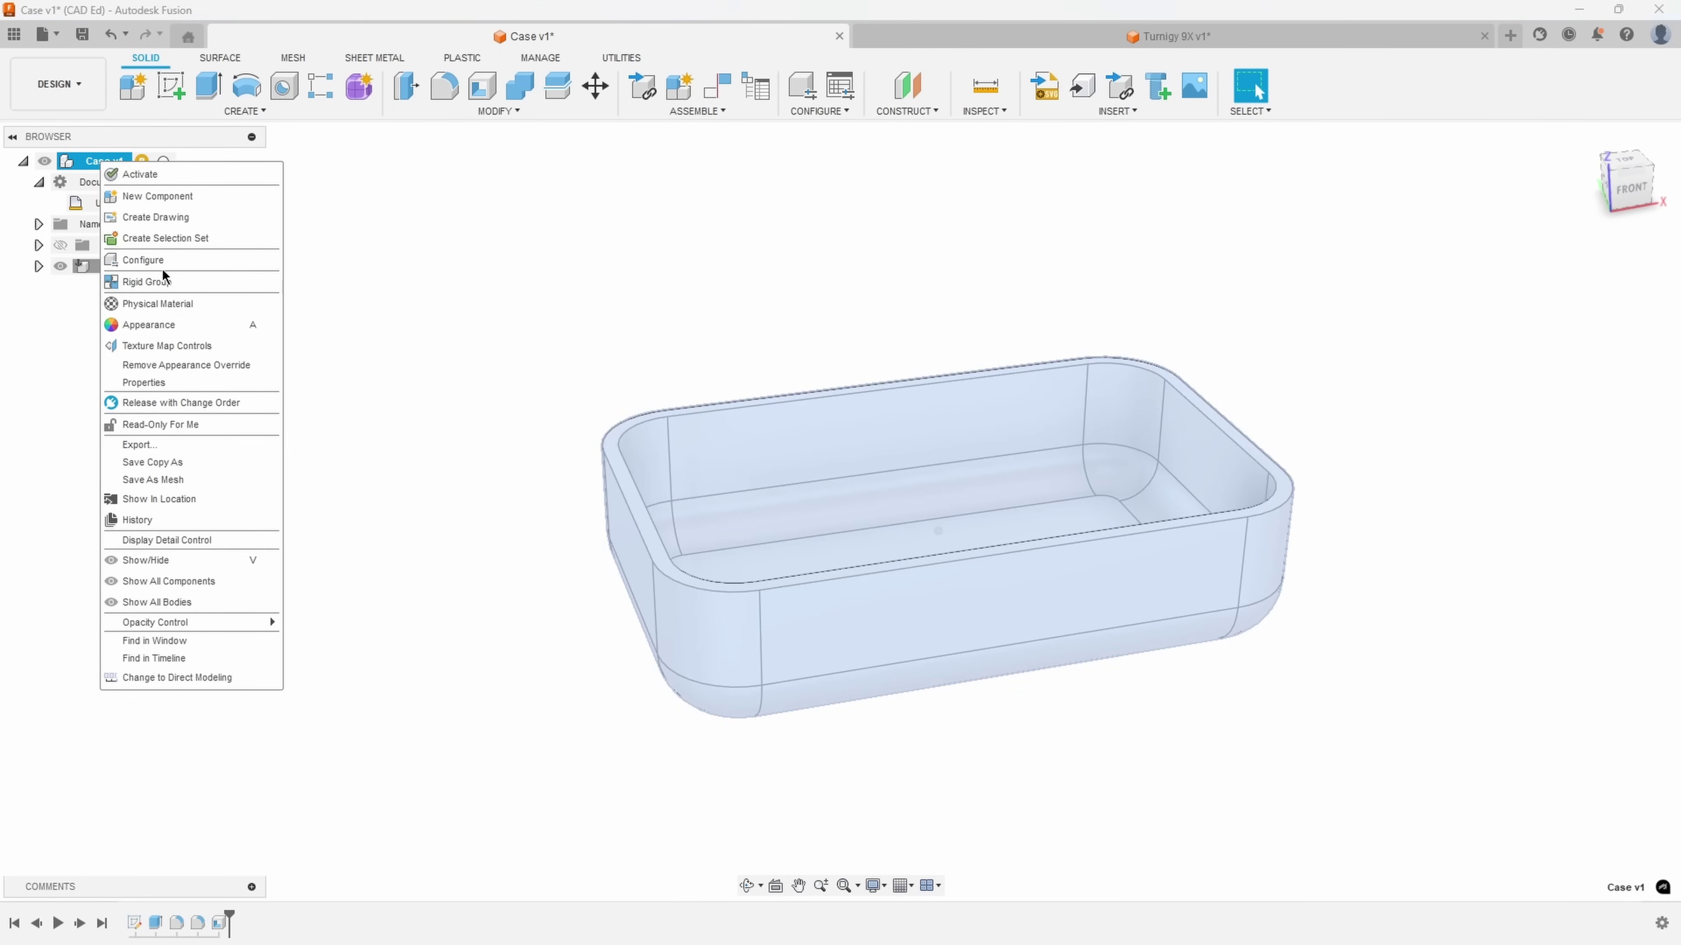
click(159, 196)
text(Gasket)
key(Return)
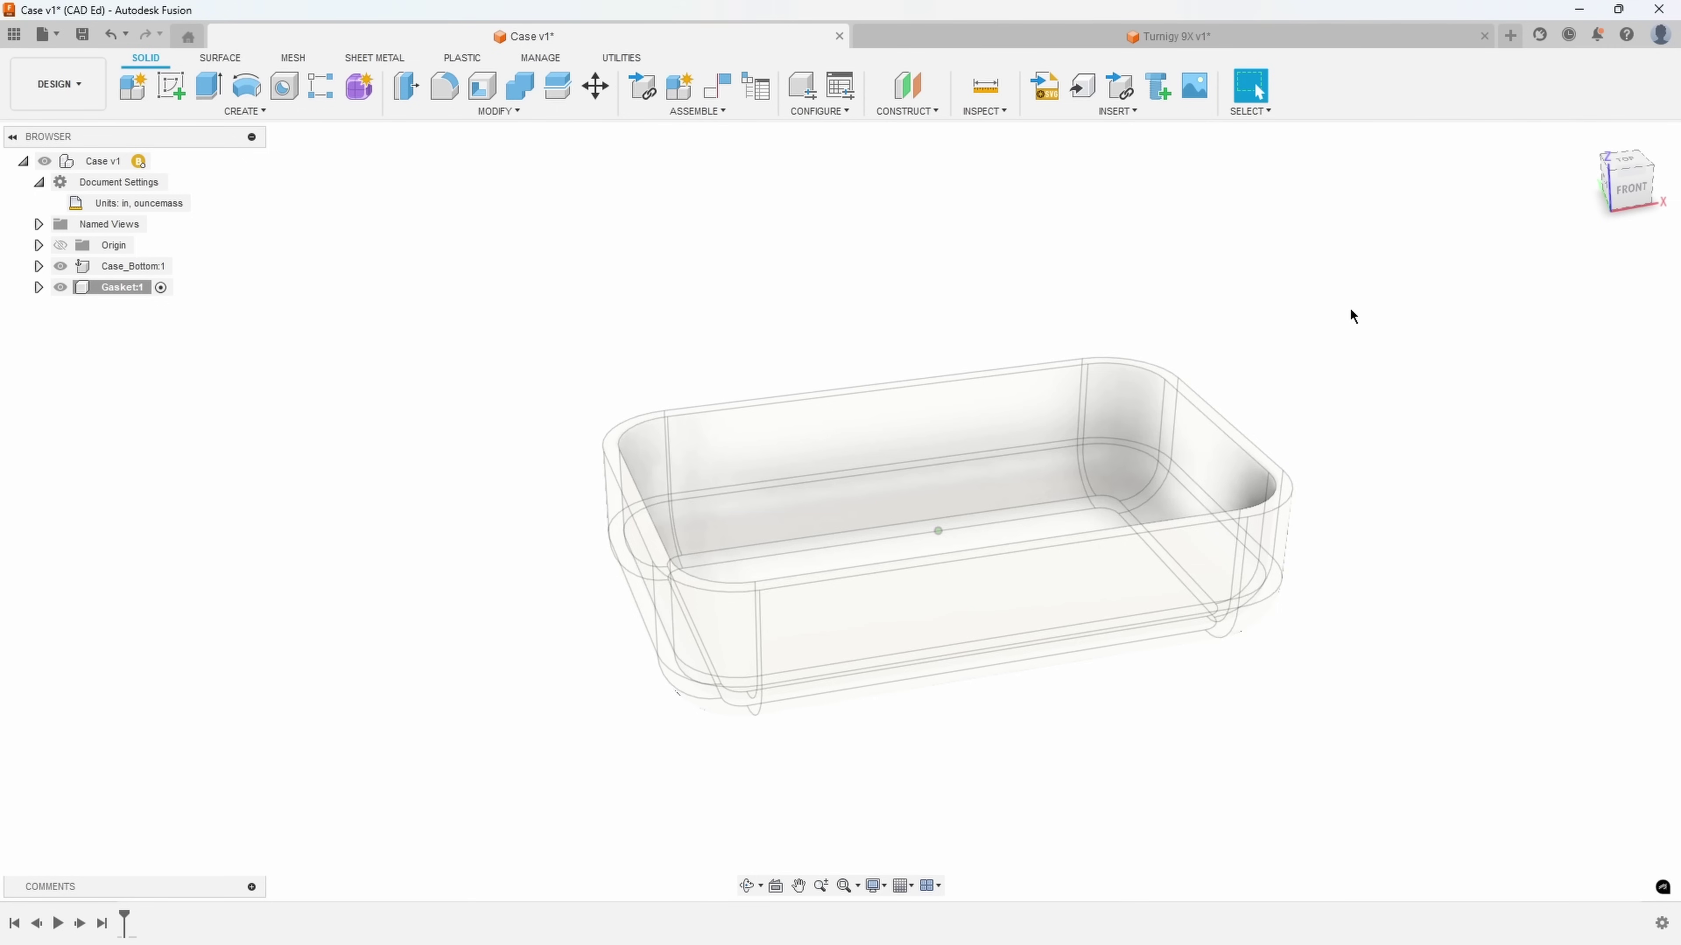
Sketch on the case's top rim face, projecting the outer rim band face, and finish the sketch
scroll(412, 421, up, 5)
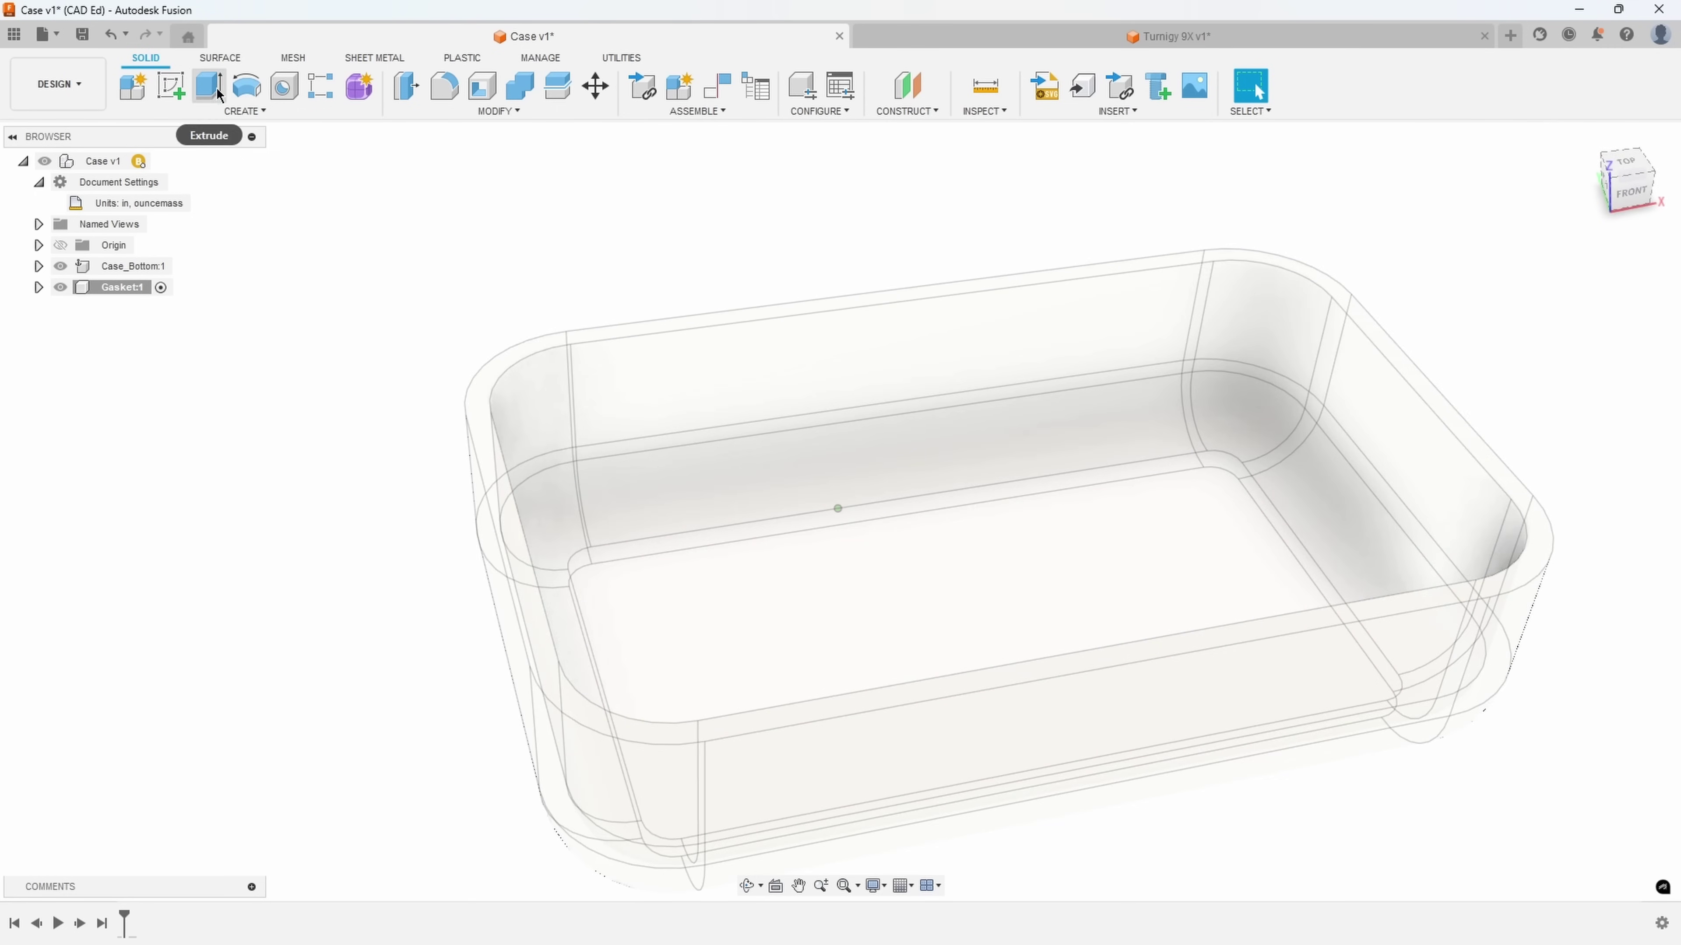
click(233, 113)
click(225, 148)
click(473, 395)
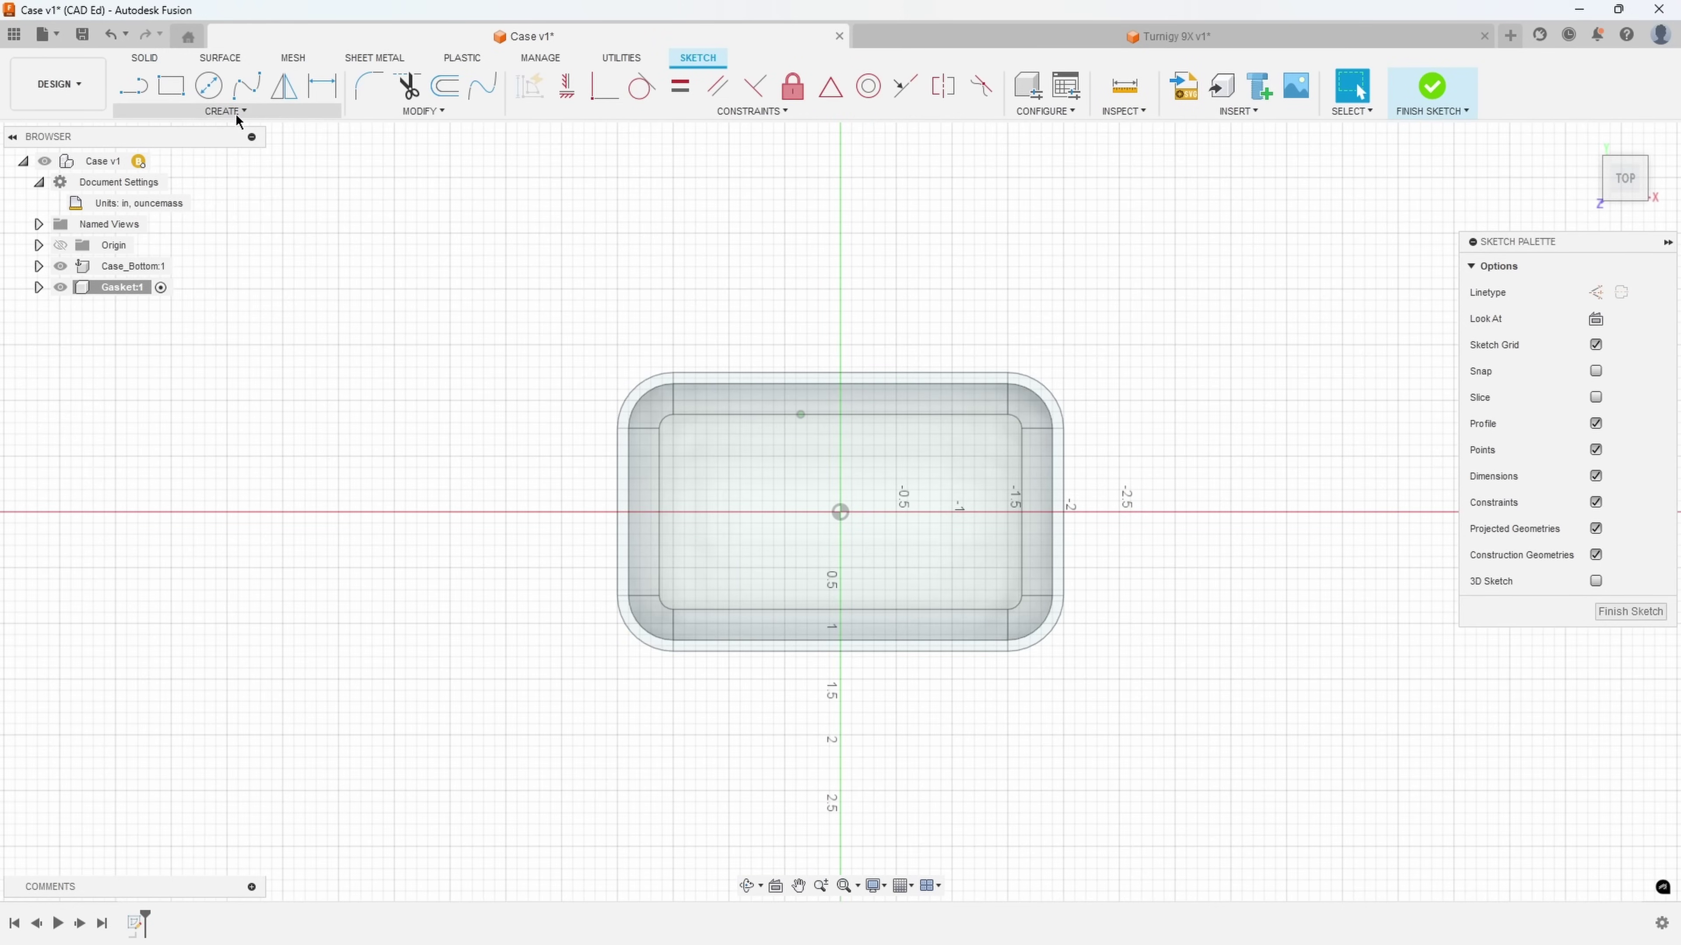
click(228, 111)
mouse_move(199, 376)
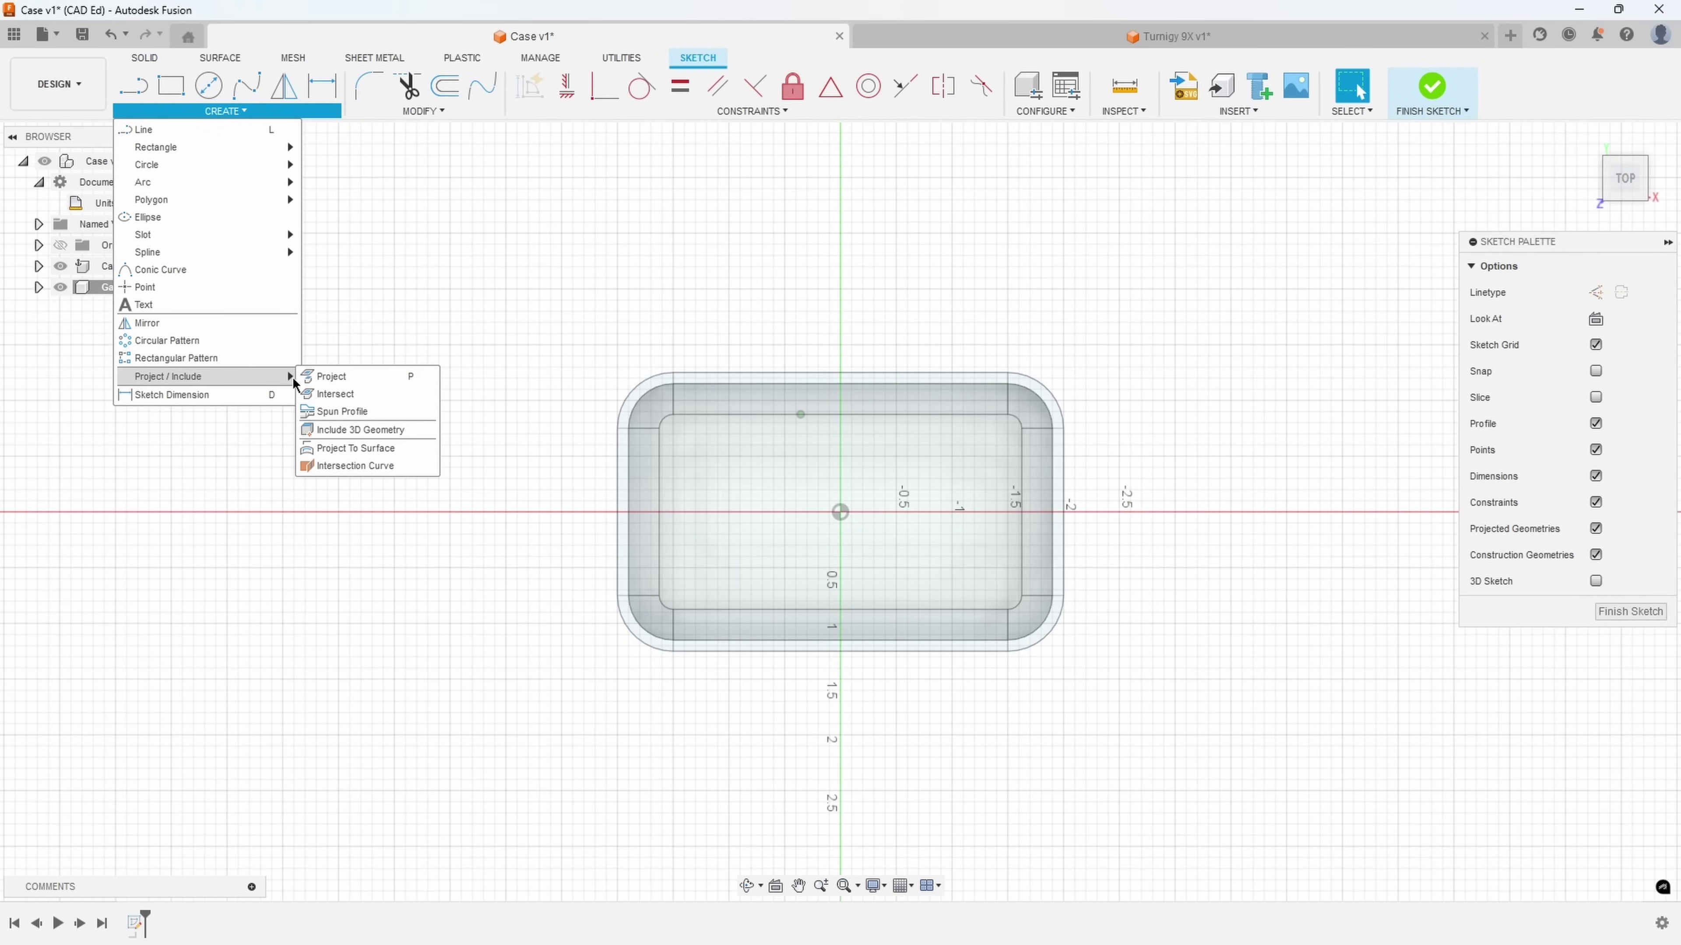
click(326, 376)
scroll(629, 424, up, 4)
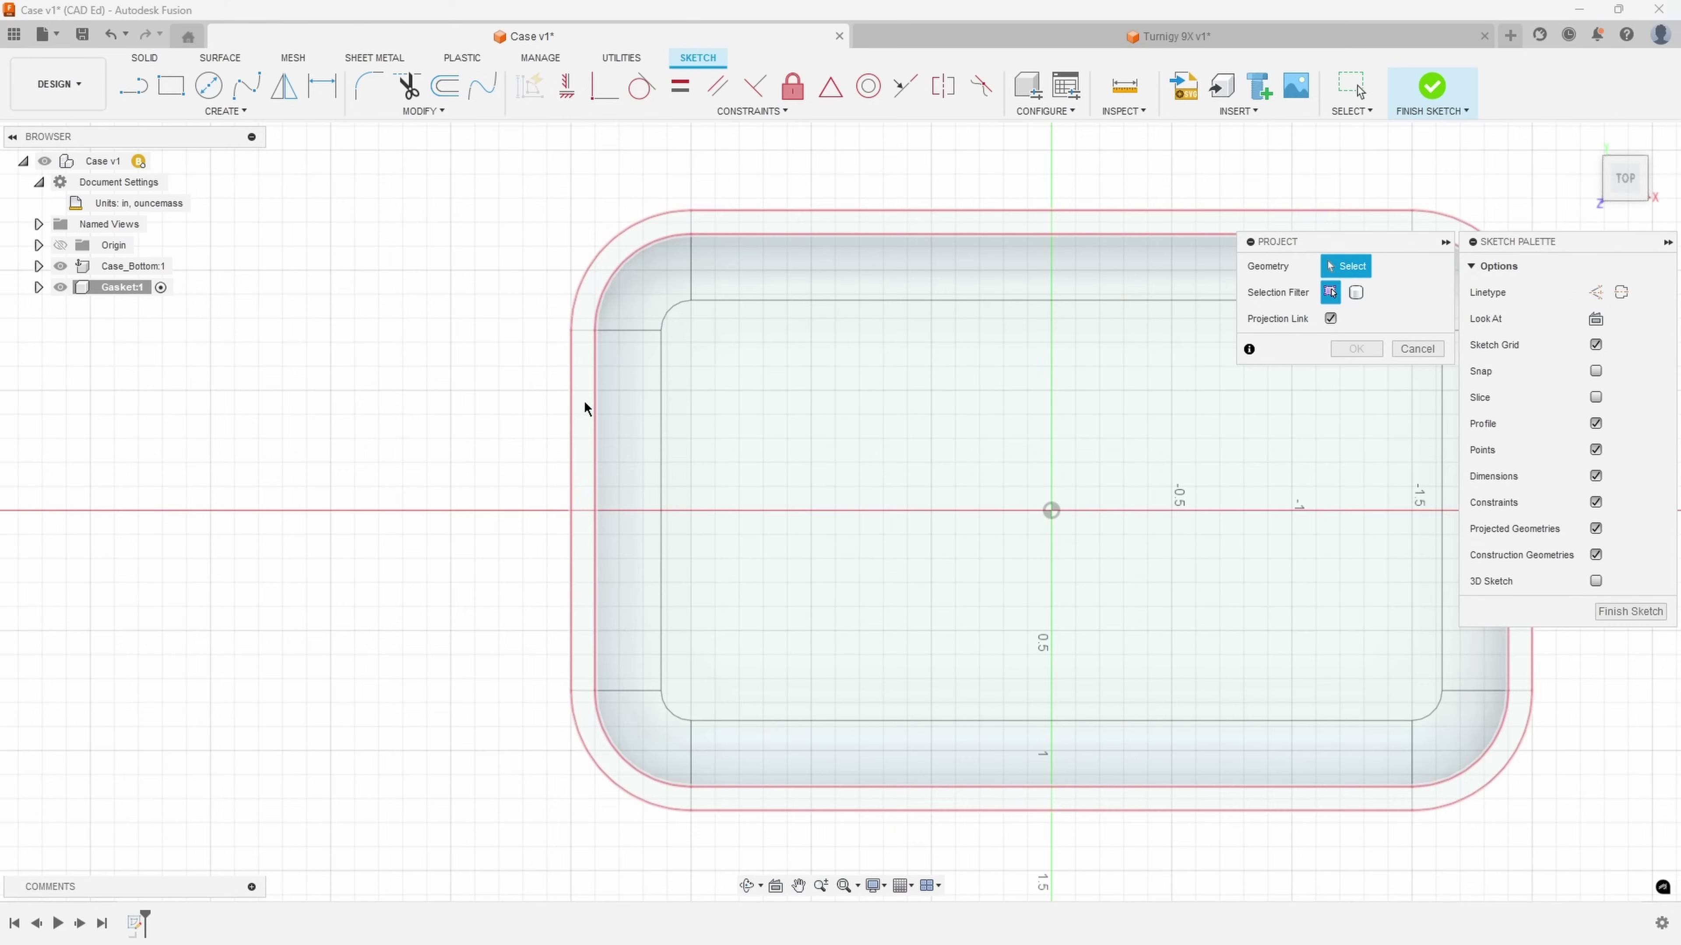
click(586, 405)
click(1378, 352)
click(1432, 86)
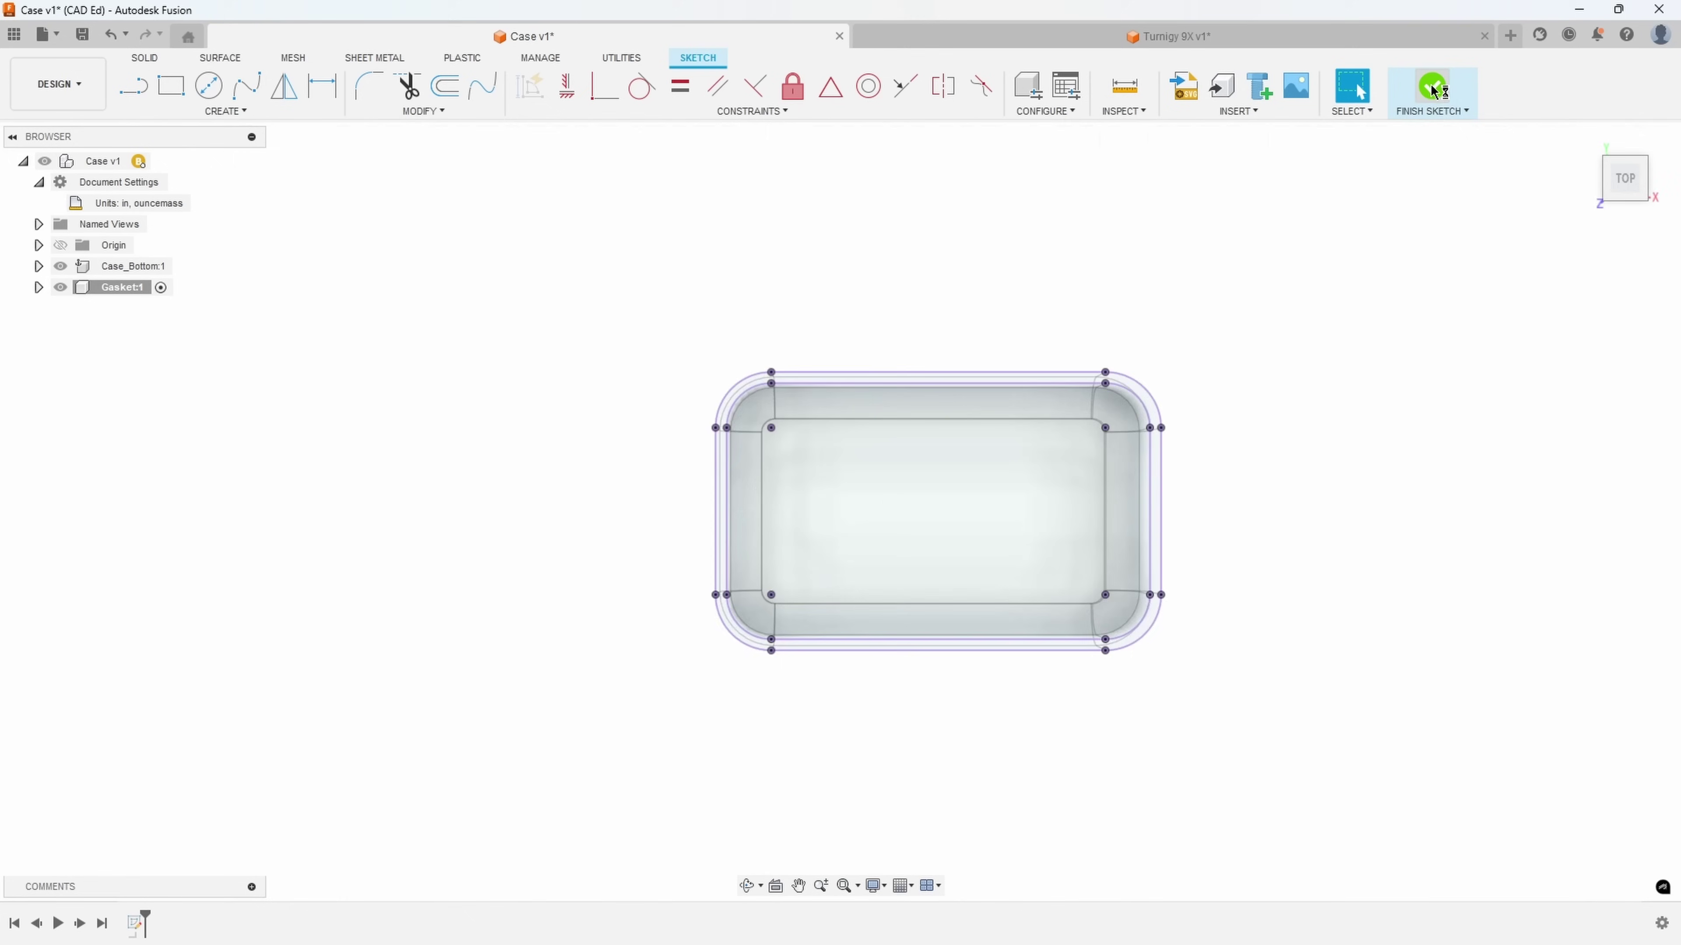
Extrude the projected gasket band profile 0.01 in
click(497, 467)
right_click(496, 467)
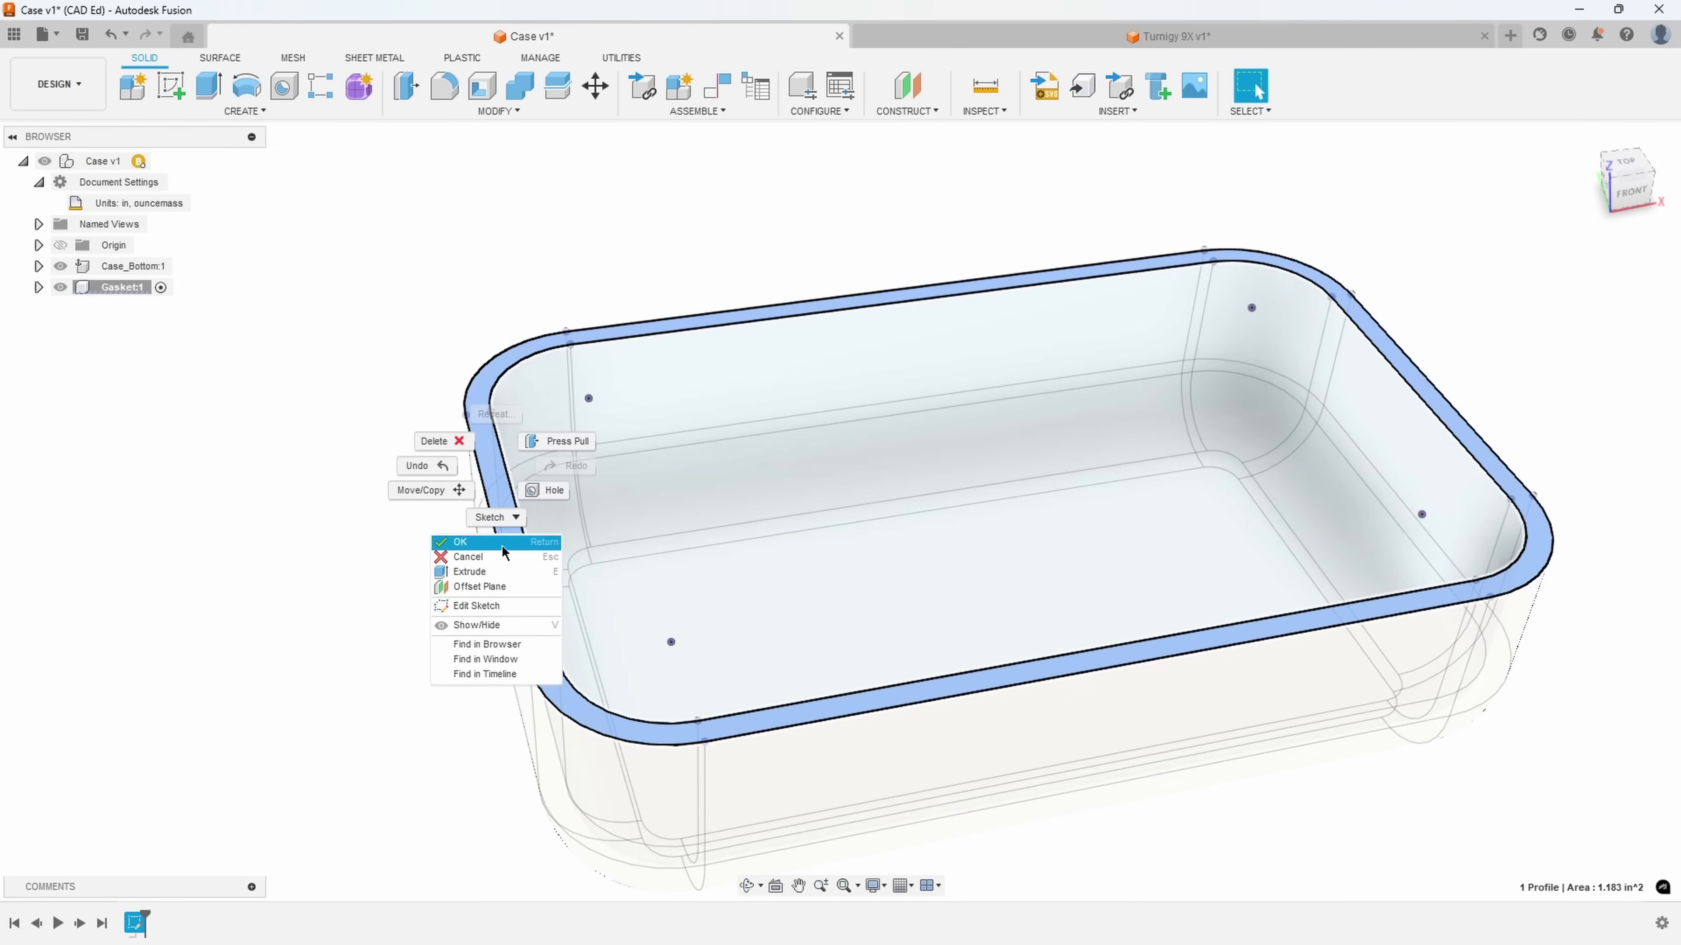
click(489, 570)
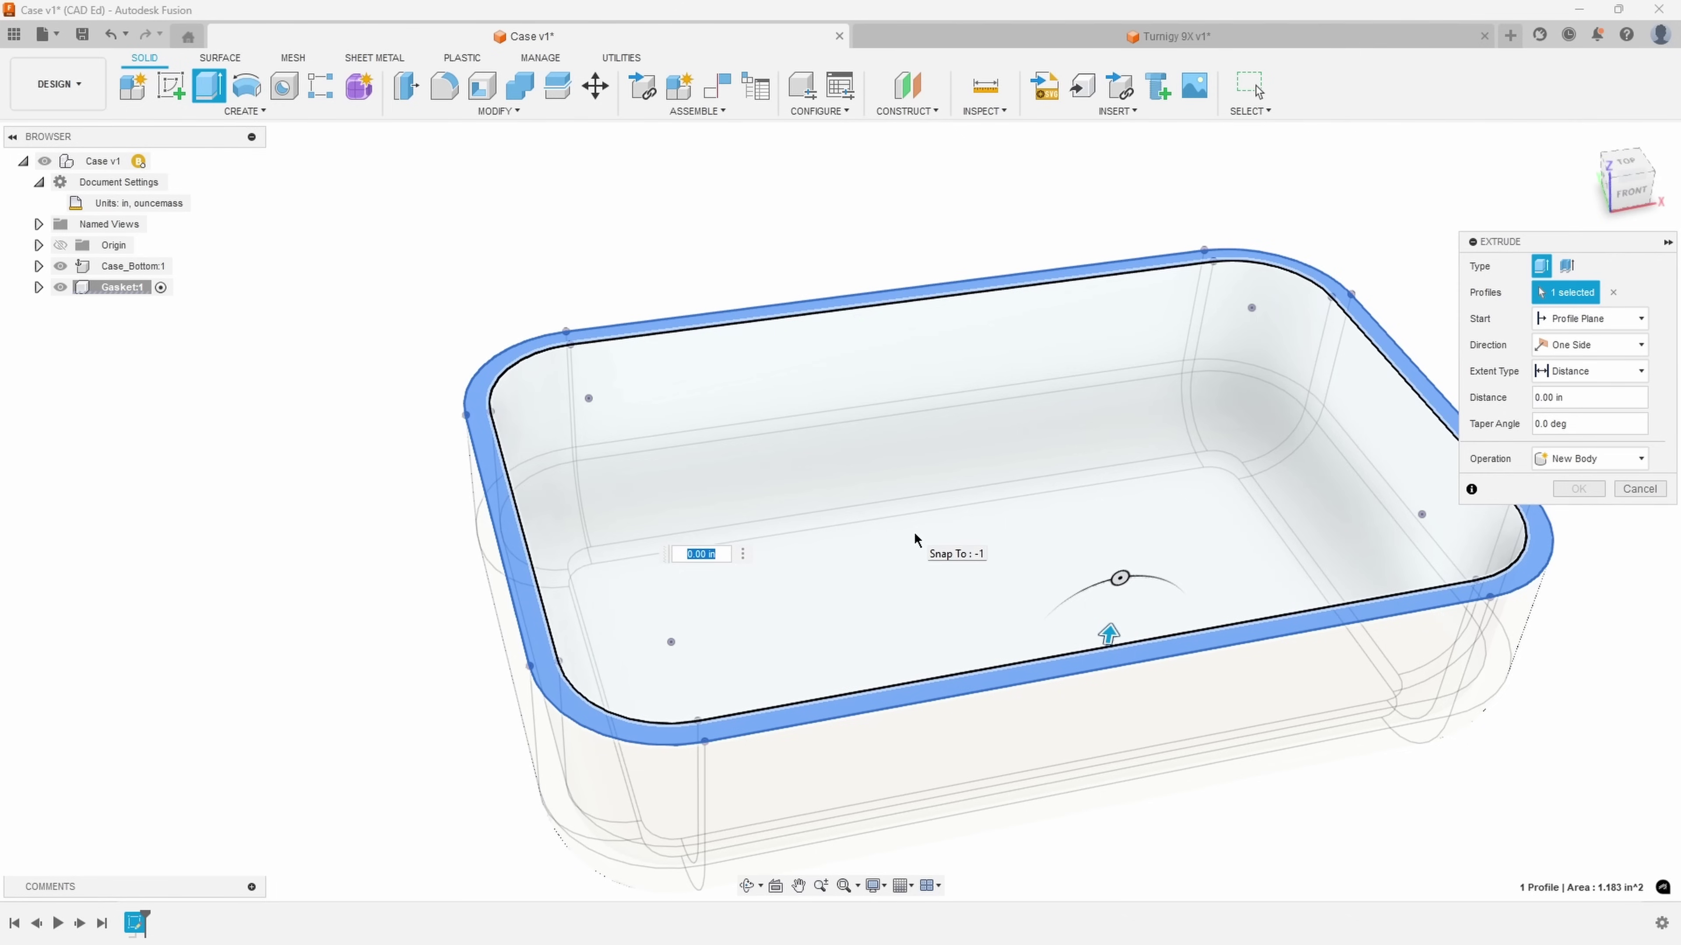
text(.01)
key(Return)
shift+middle_drag(915, 537, 772, 502)
scroll(547, 423, up, 5)
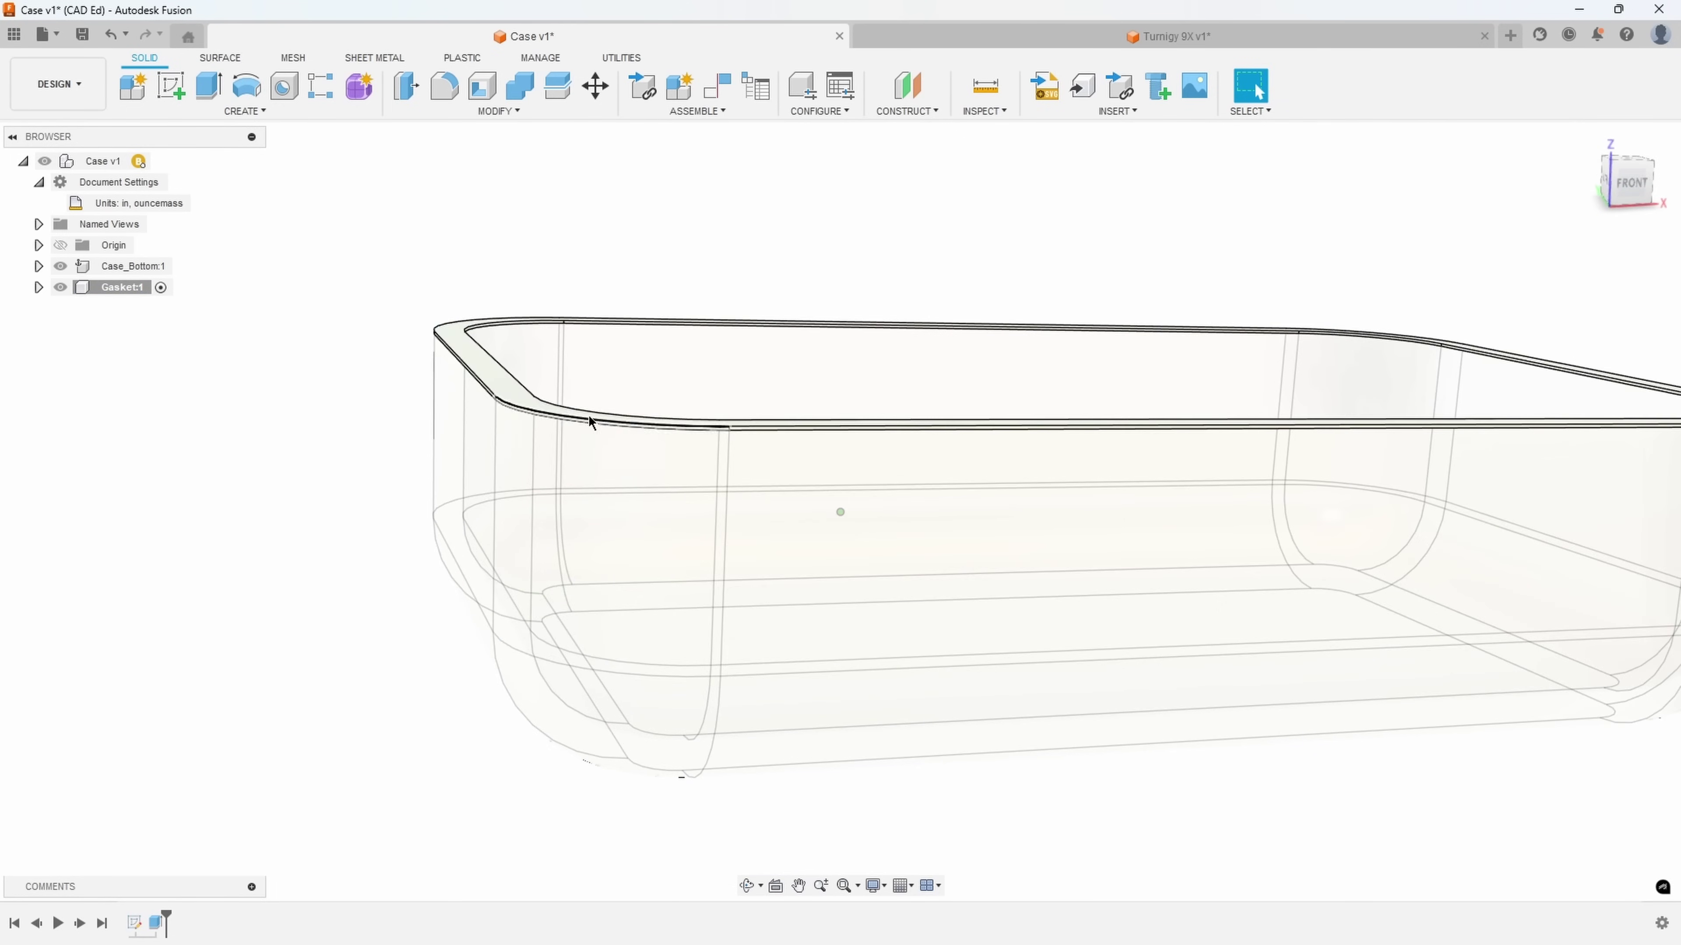
shift+middle_drag(547, 423, 544, 474)
key(a)
key(a)
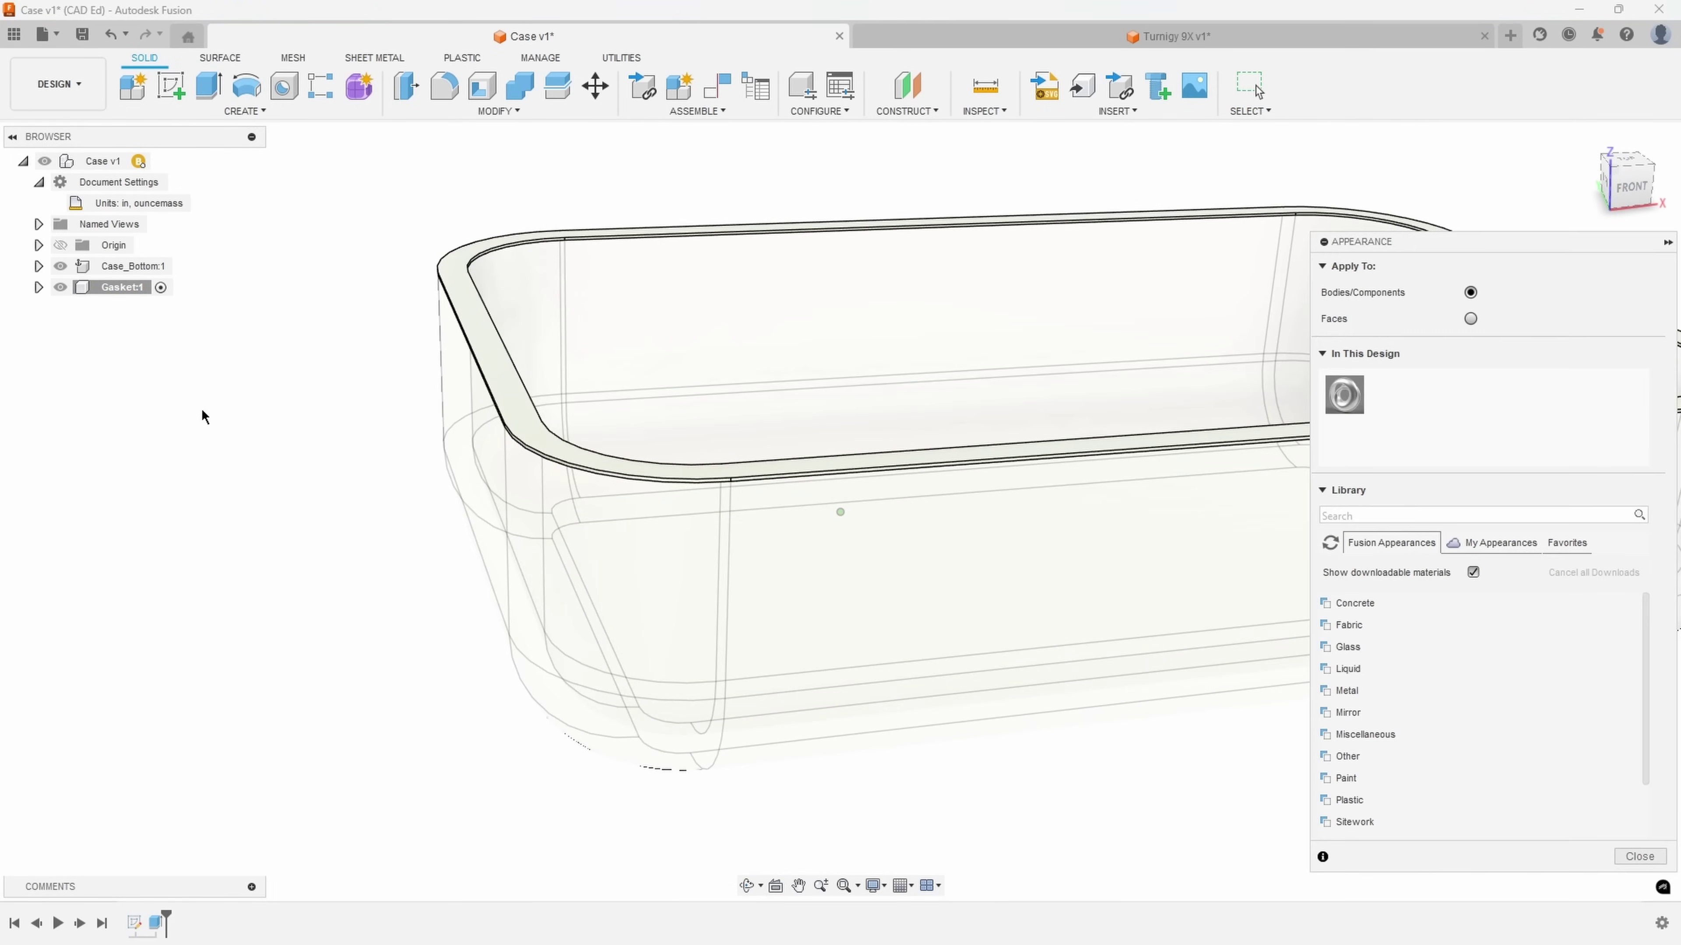
Apply the green Paint - Enamel Glossy swatch from Paint > Glossy to the gasket ring
click(1350, 777)
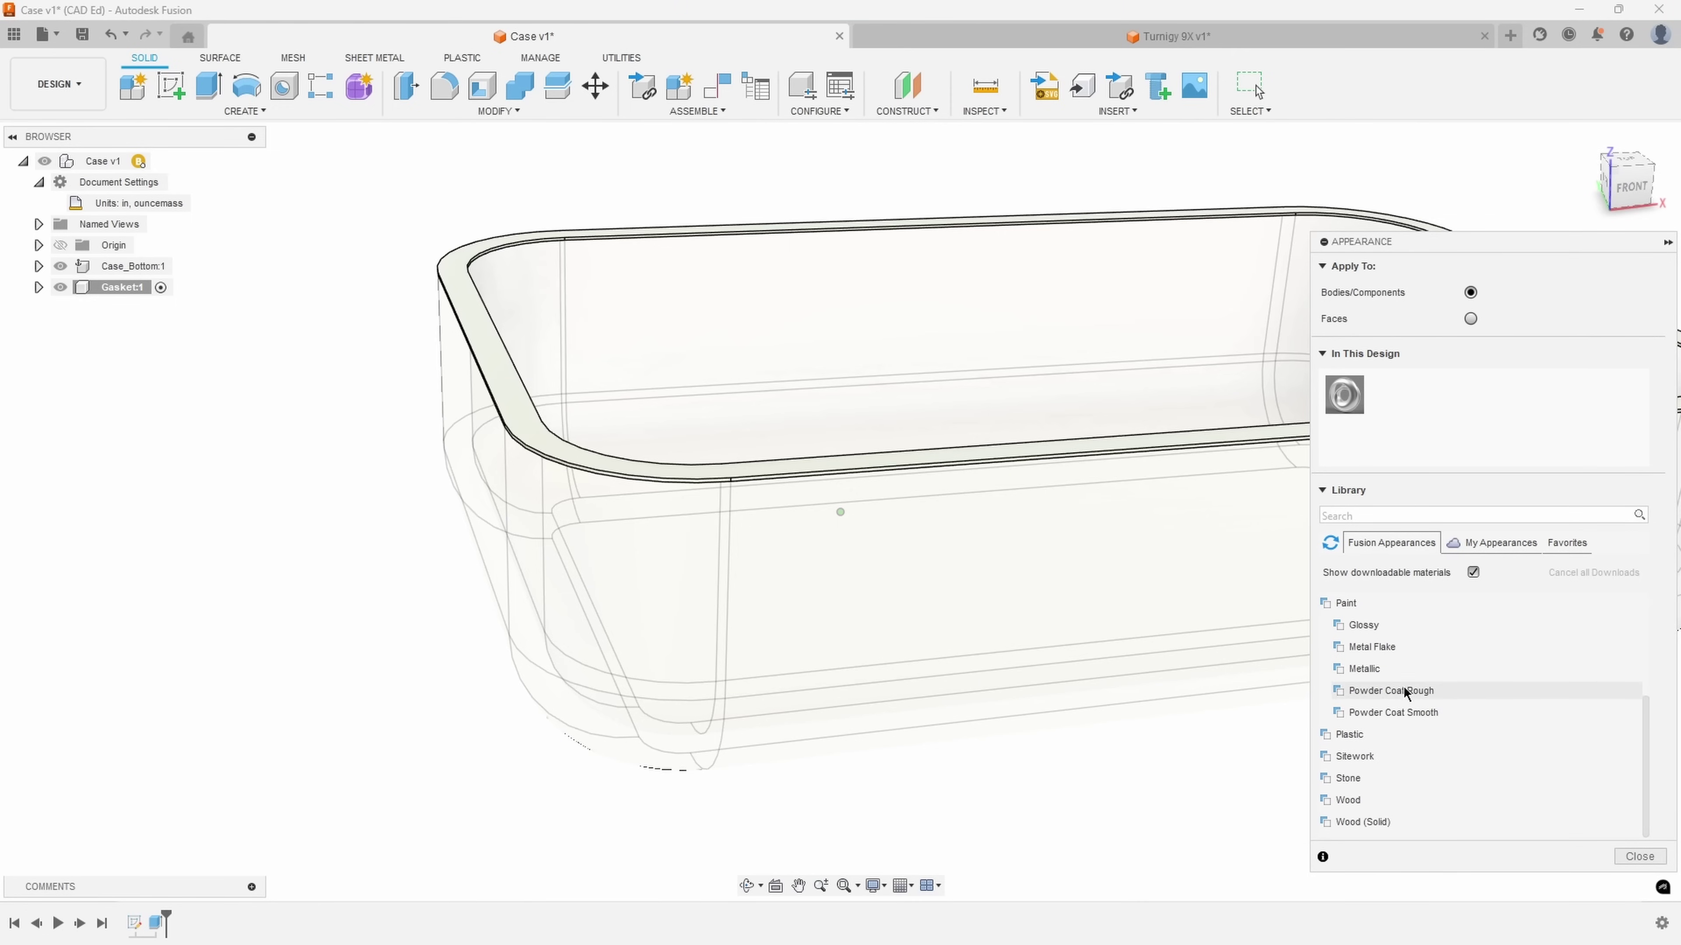
click(1363, 625)
click(1623, 798)
drag(1368, 801, 513, 417)
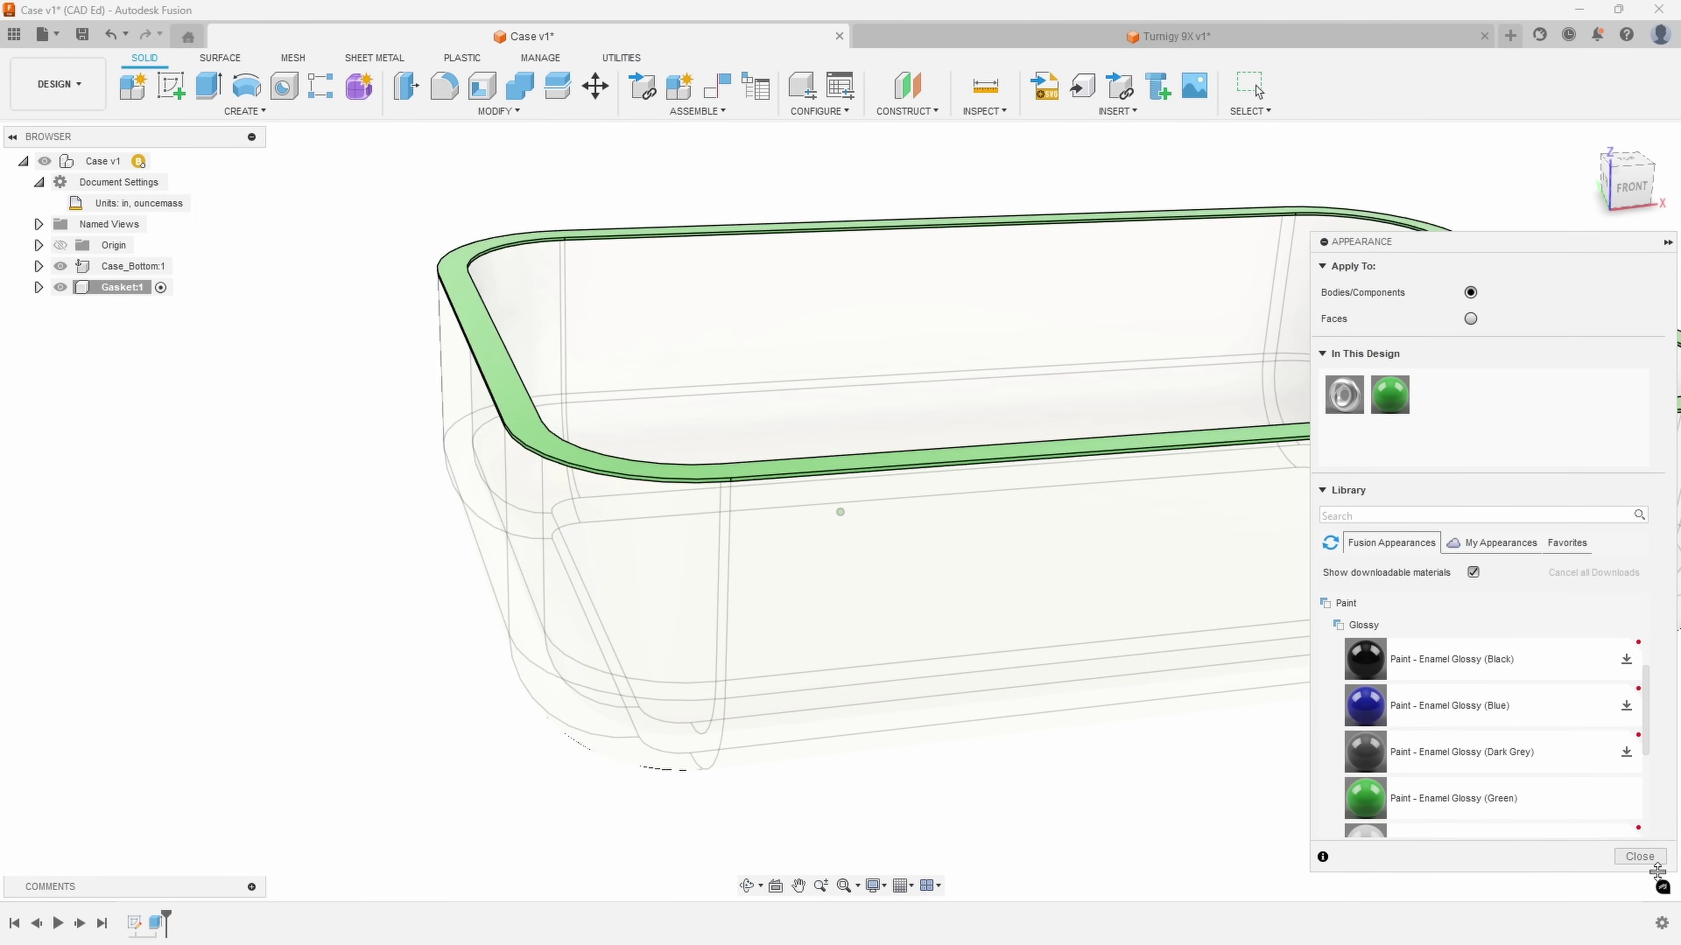
click(1639, 856)
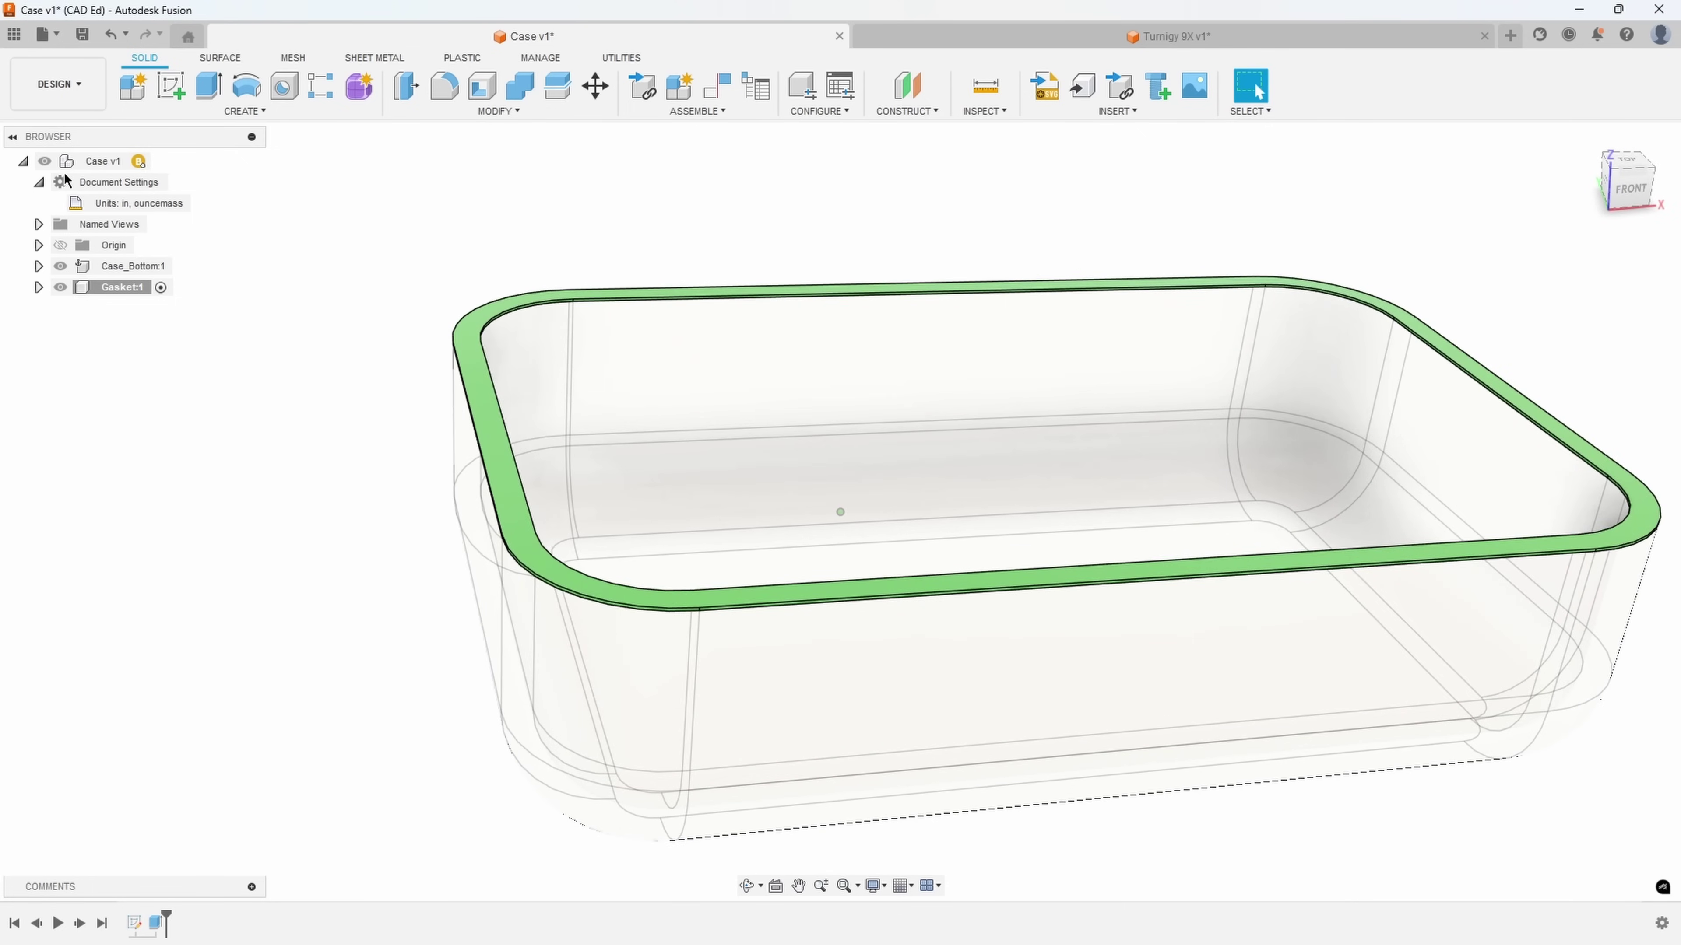
Create a new component named Lid inside the Case design
right_click(81, 169)
click(132, 203)
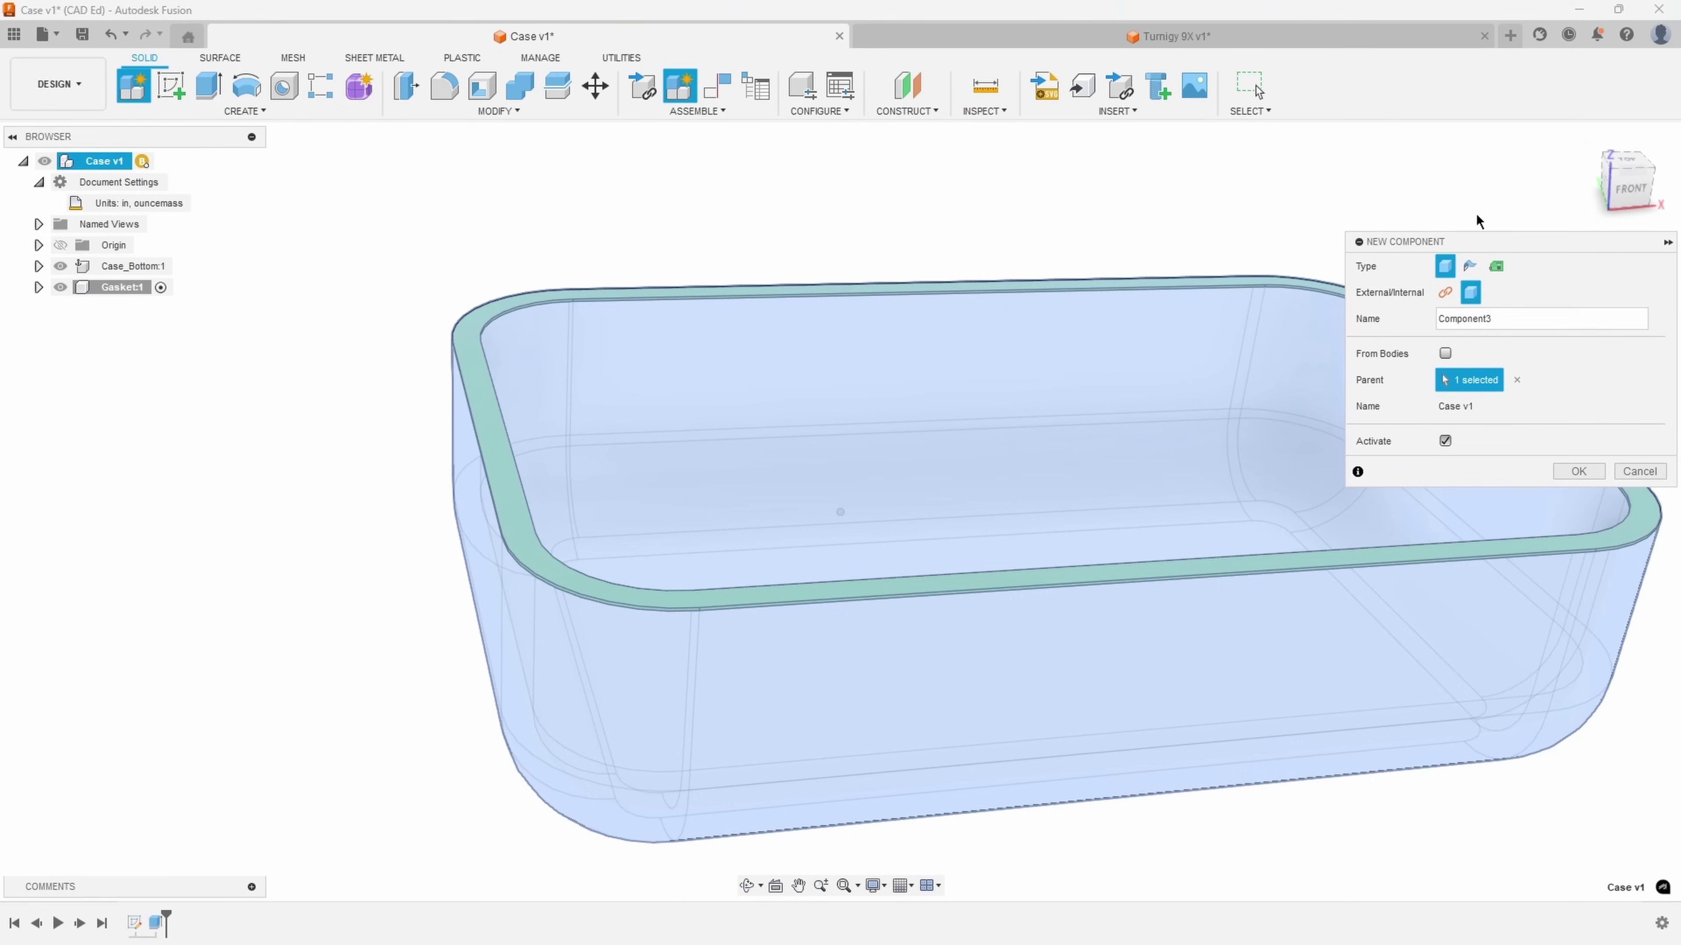
drag(1507, 318, 1433, 322)
text(Lid)
key(Return)
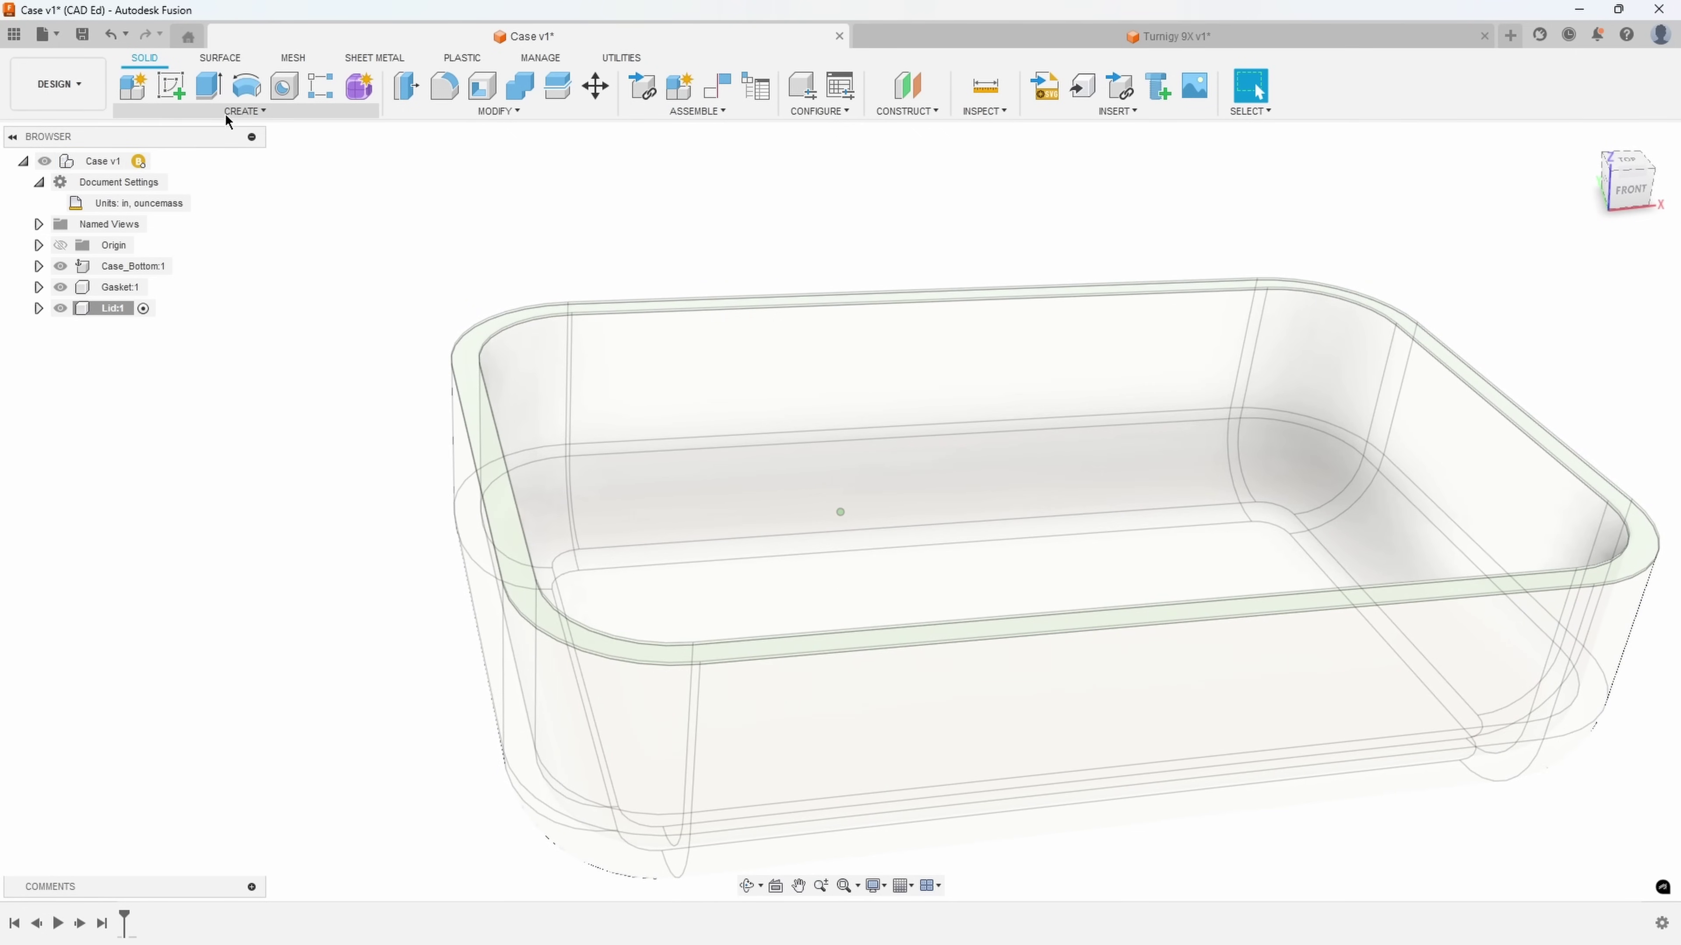
Sketch on the top rim face, project the rim outline, finish, and select the rim and inner profiles
click(245, 111)
click(169, 143)
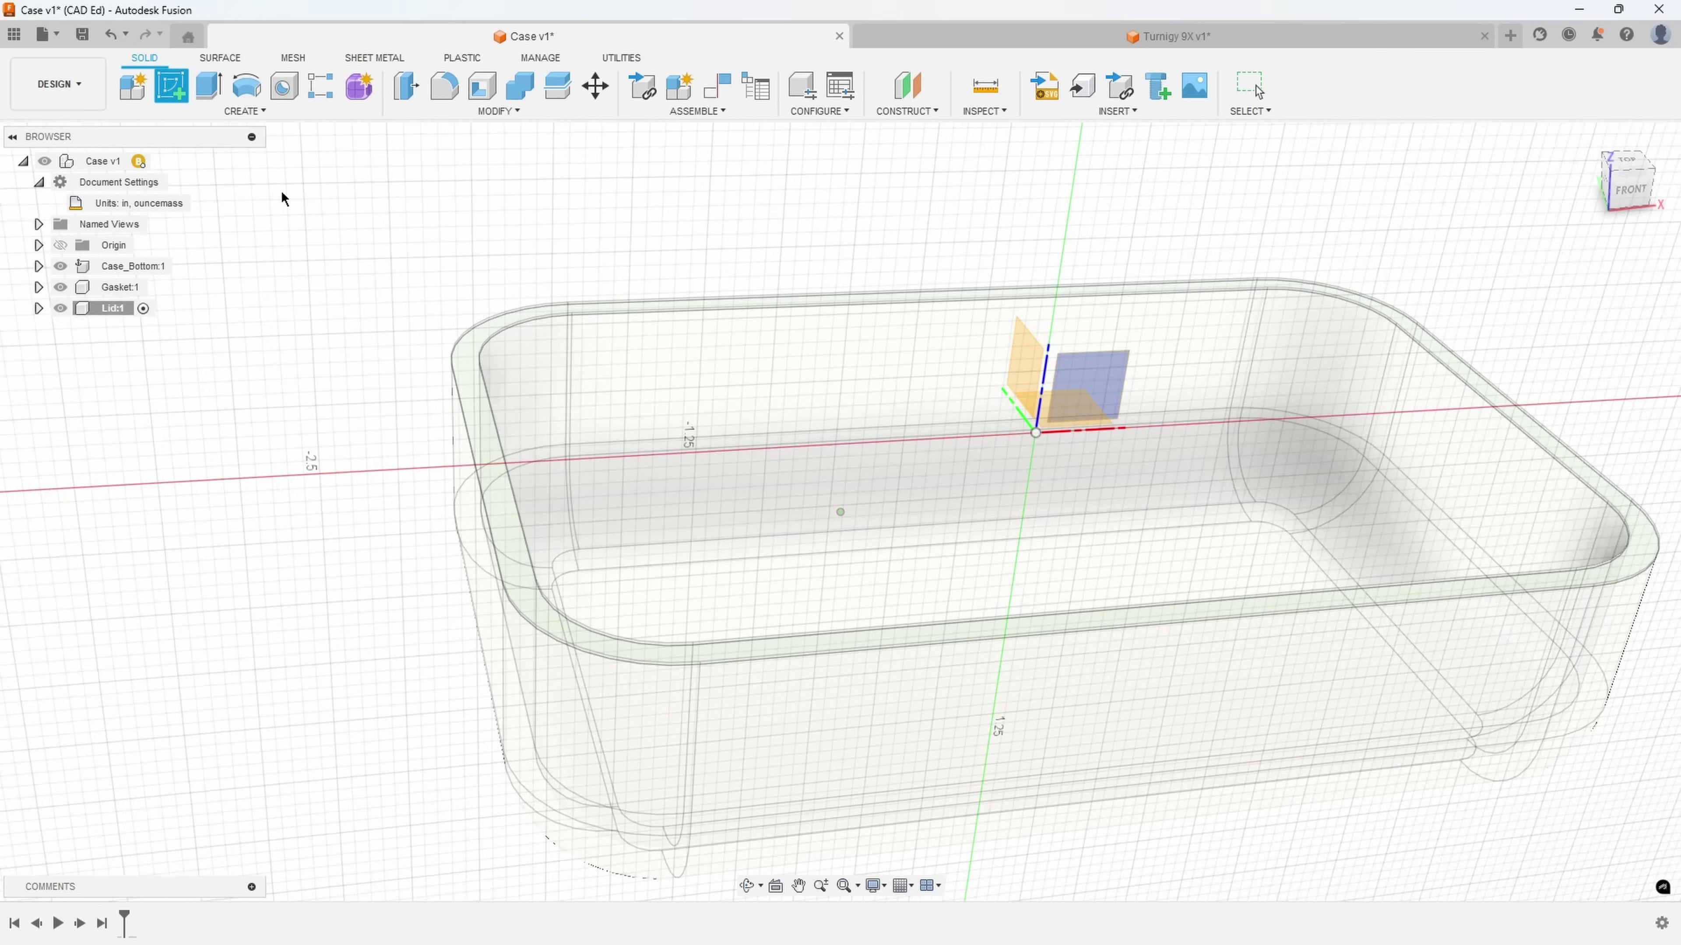
click(468, 364)
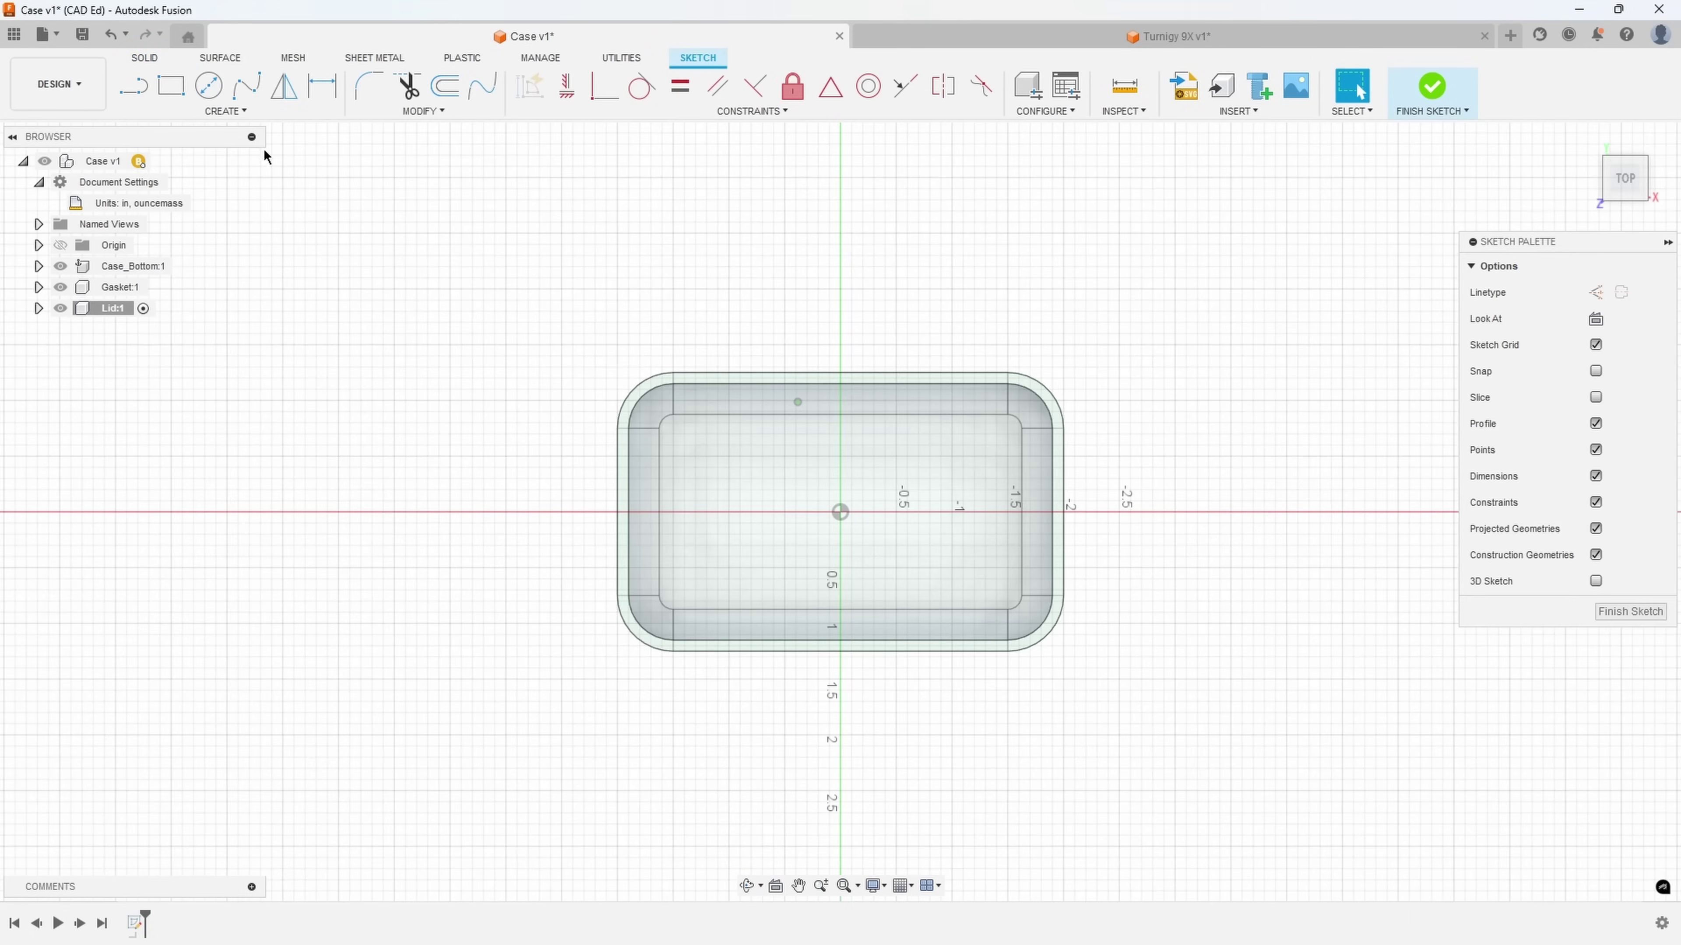
click(231, 113)
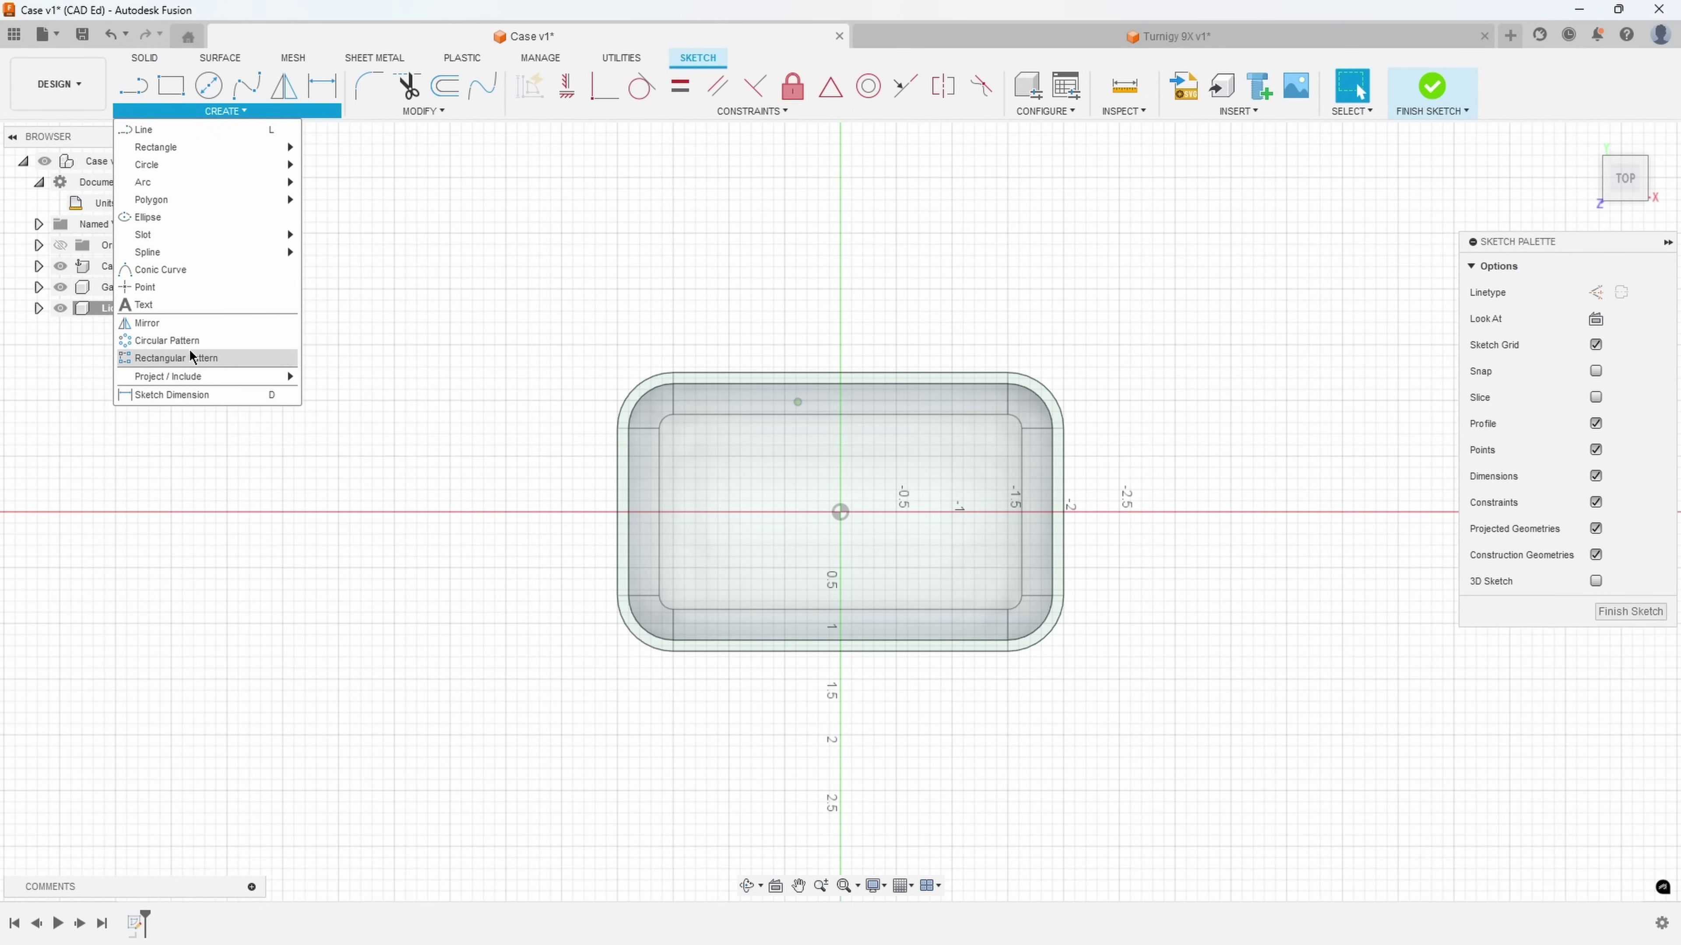
mouse_move(196, 379)
click(324, 376)
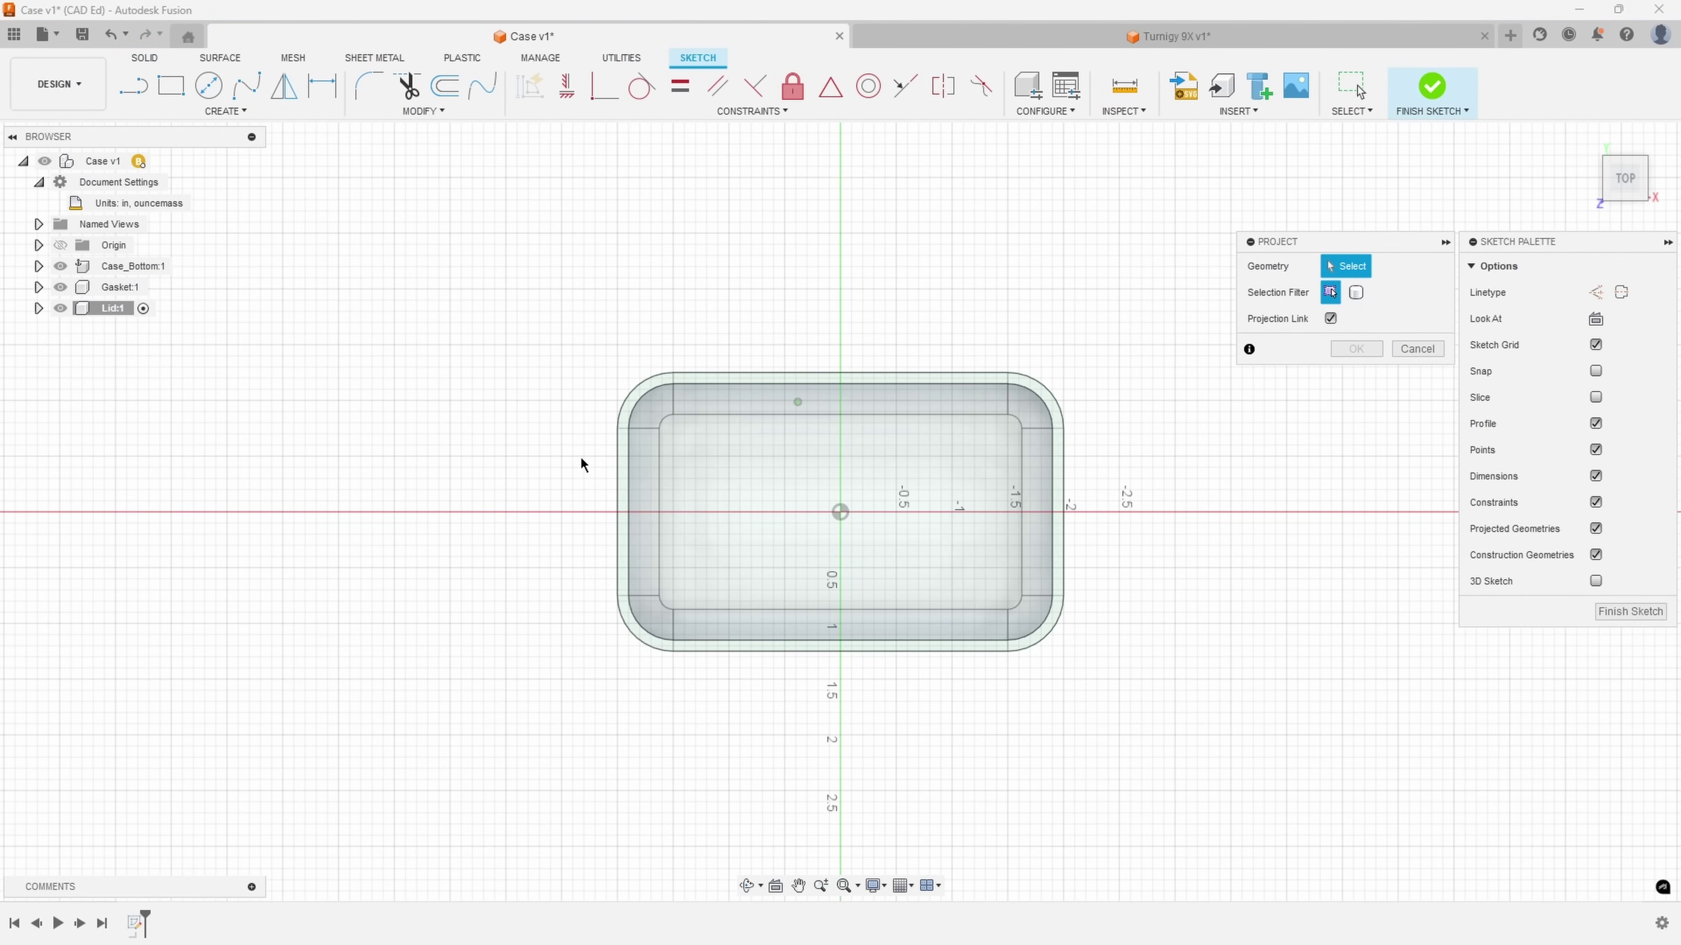
scroll(582, 465, up, 3)
click(669, 415)
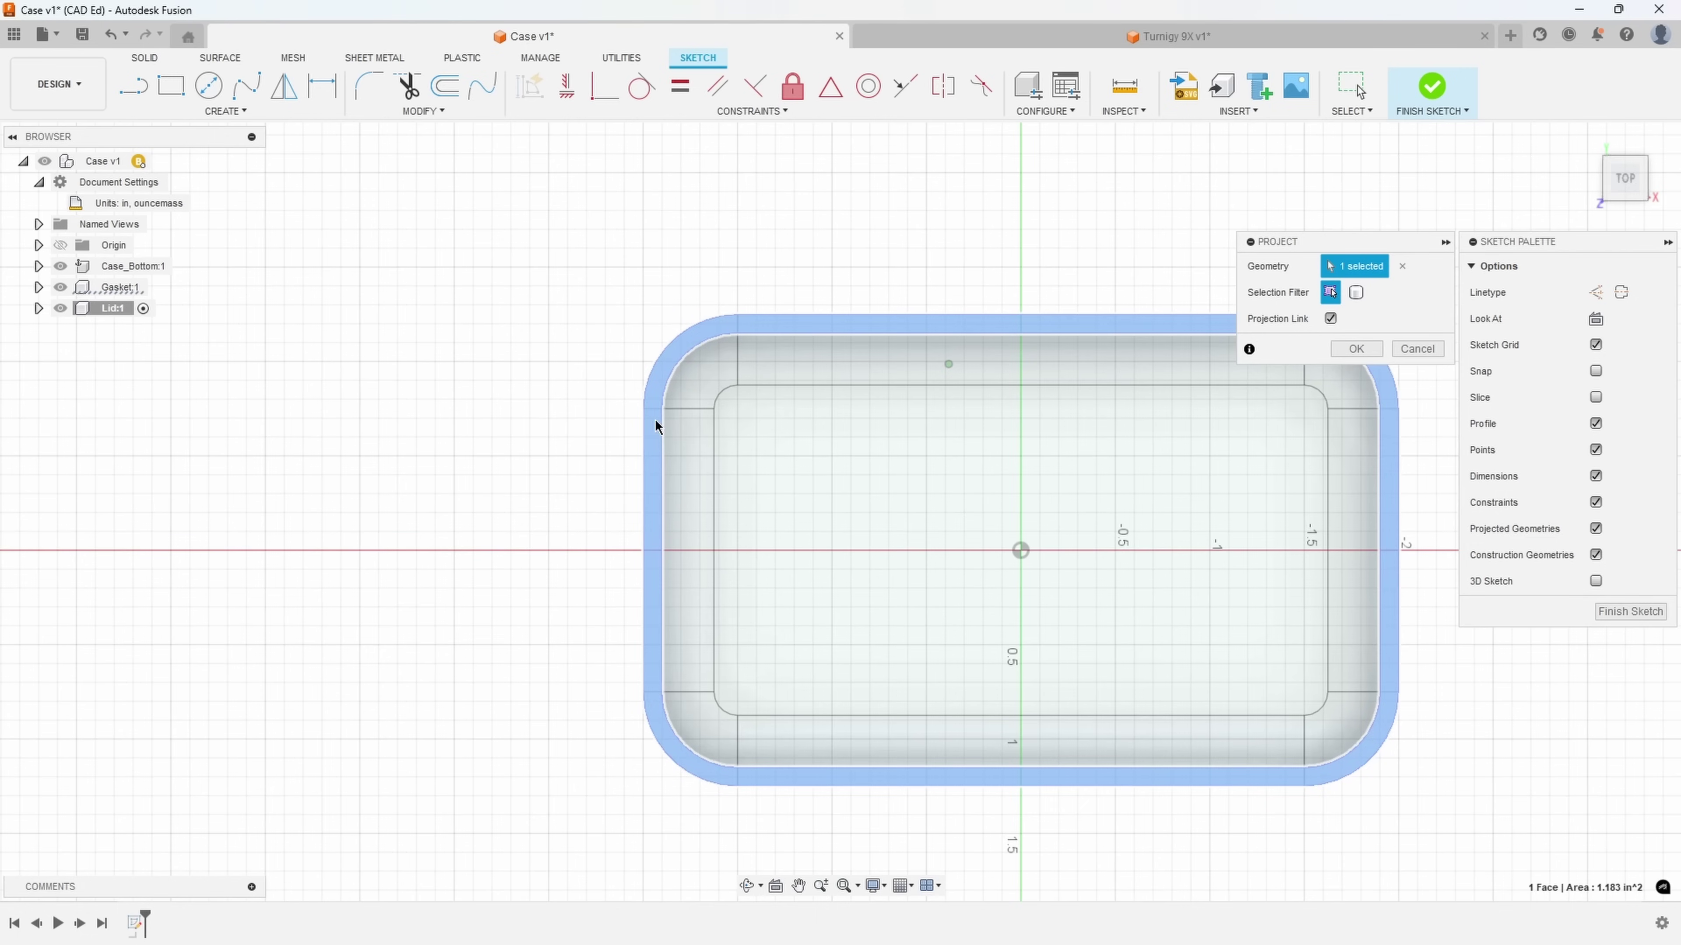
click(1356, 349)
click(1416, 93)
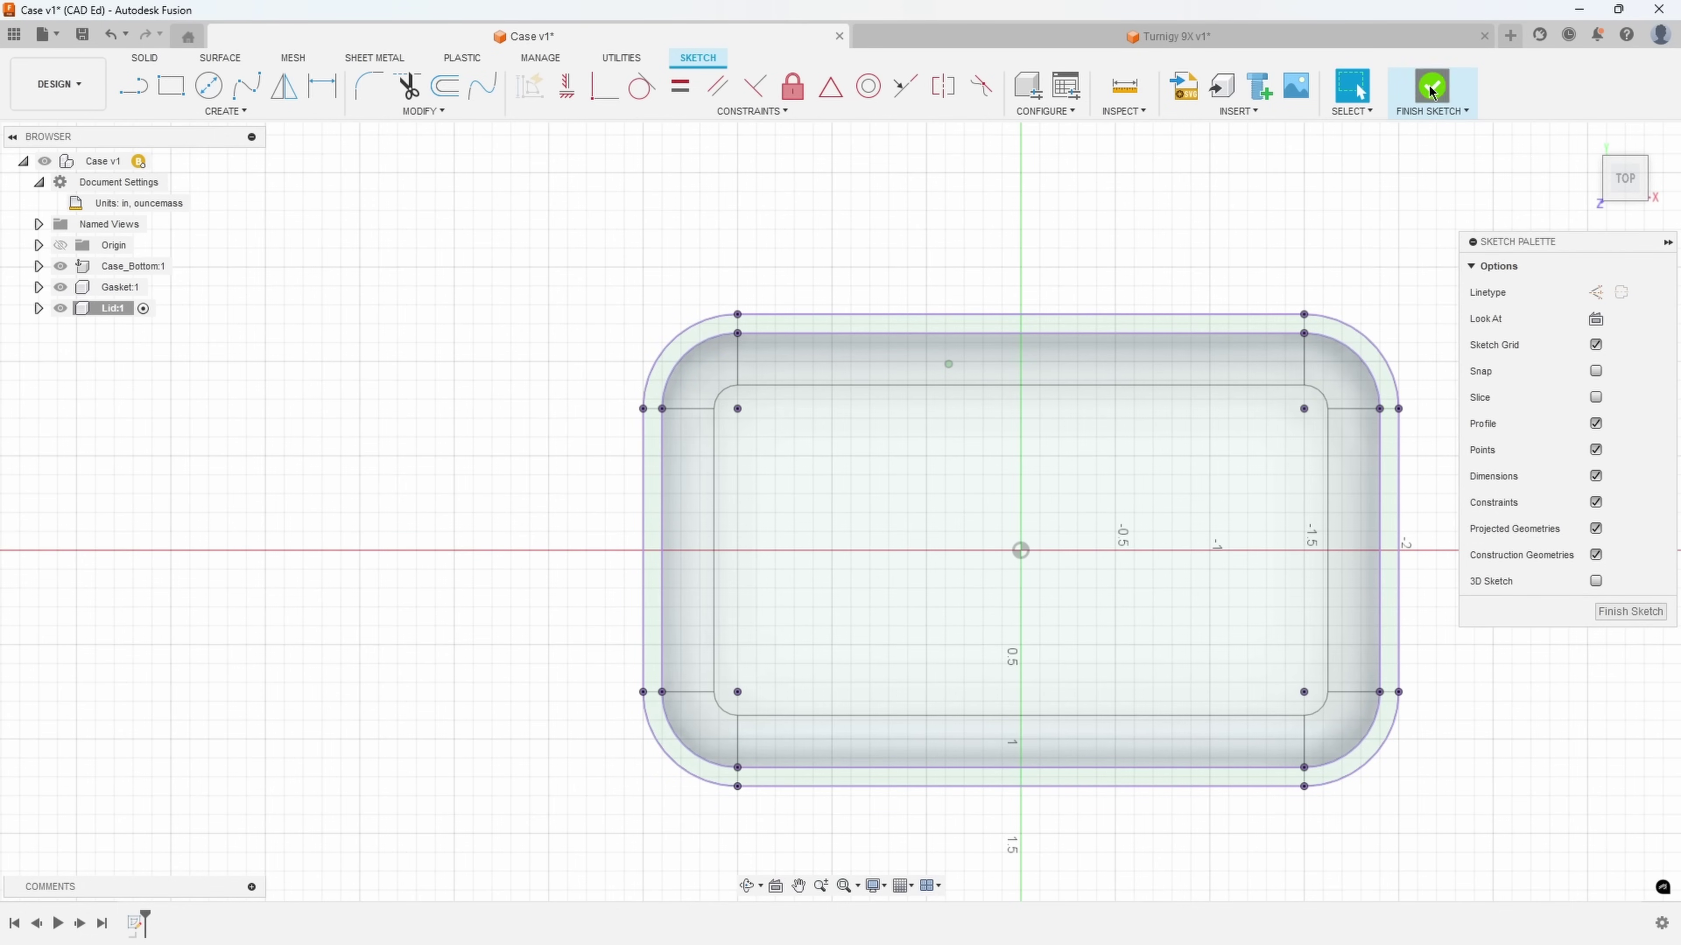
click(495, 314)
ctrl+click(539, 305)
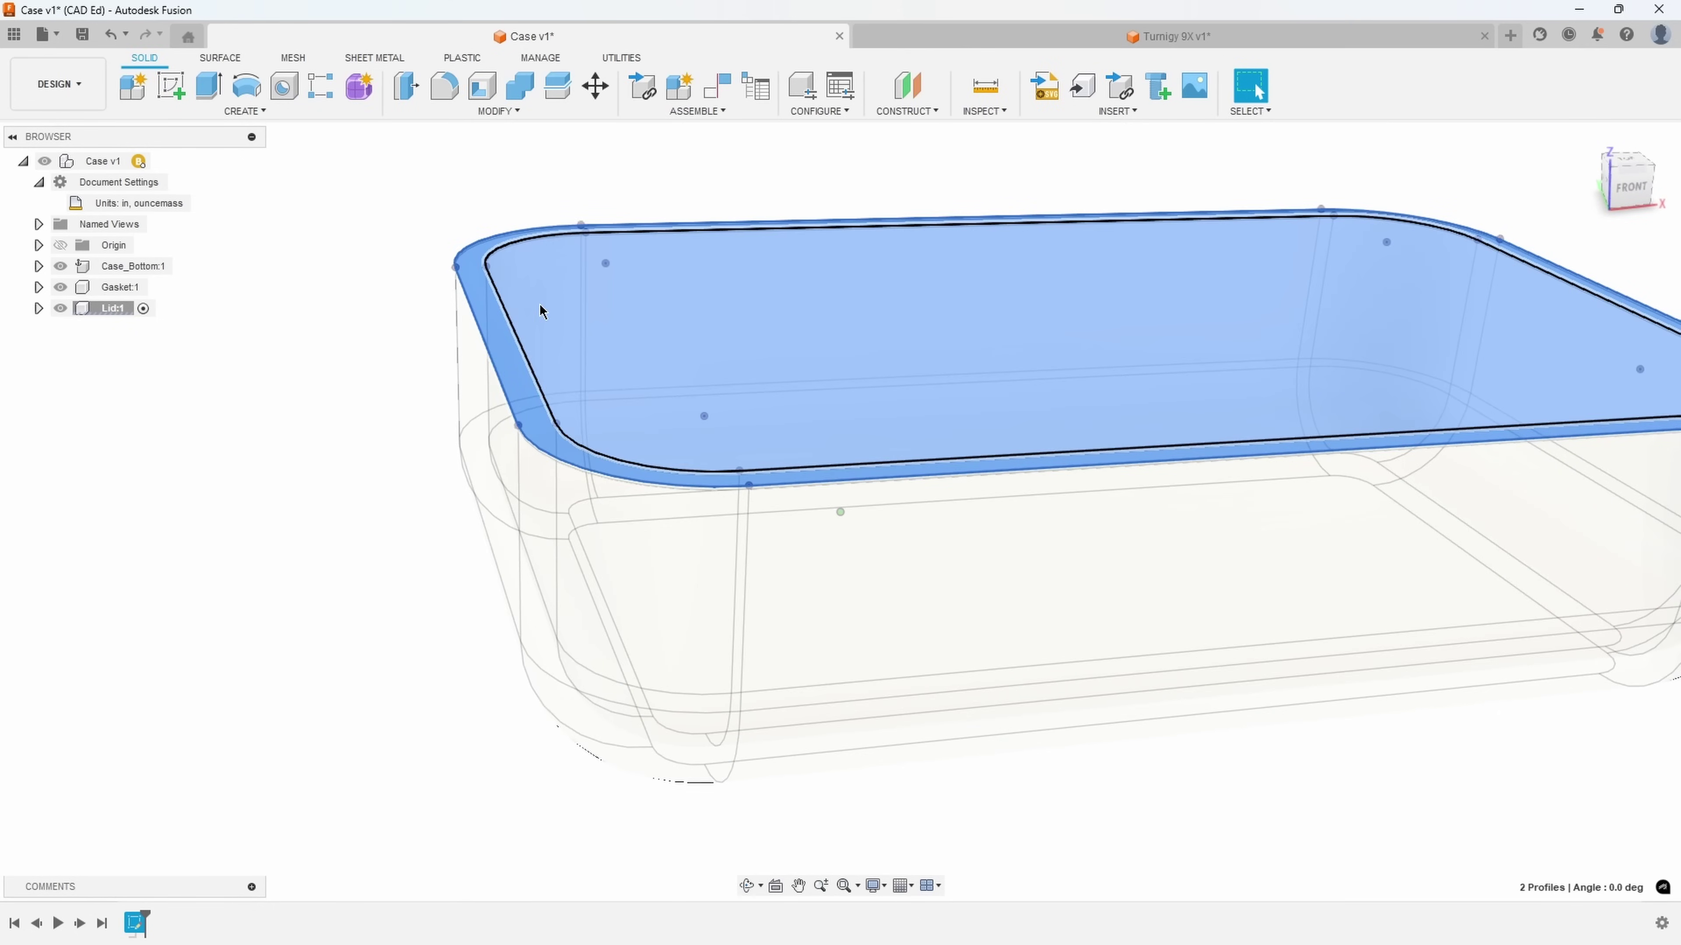
Extrude the rim and inner lid profiles to 0.2 in
right_click(540, 305)
click(528, 411)
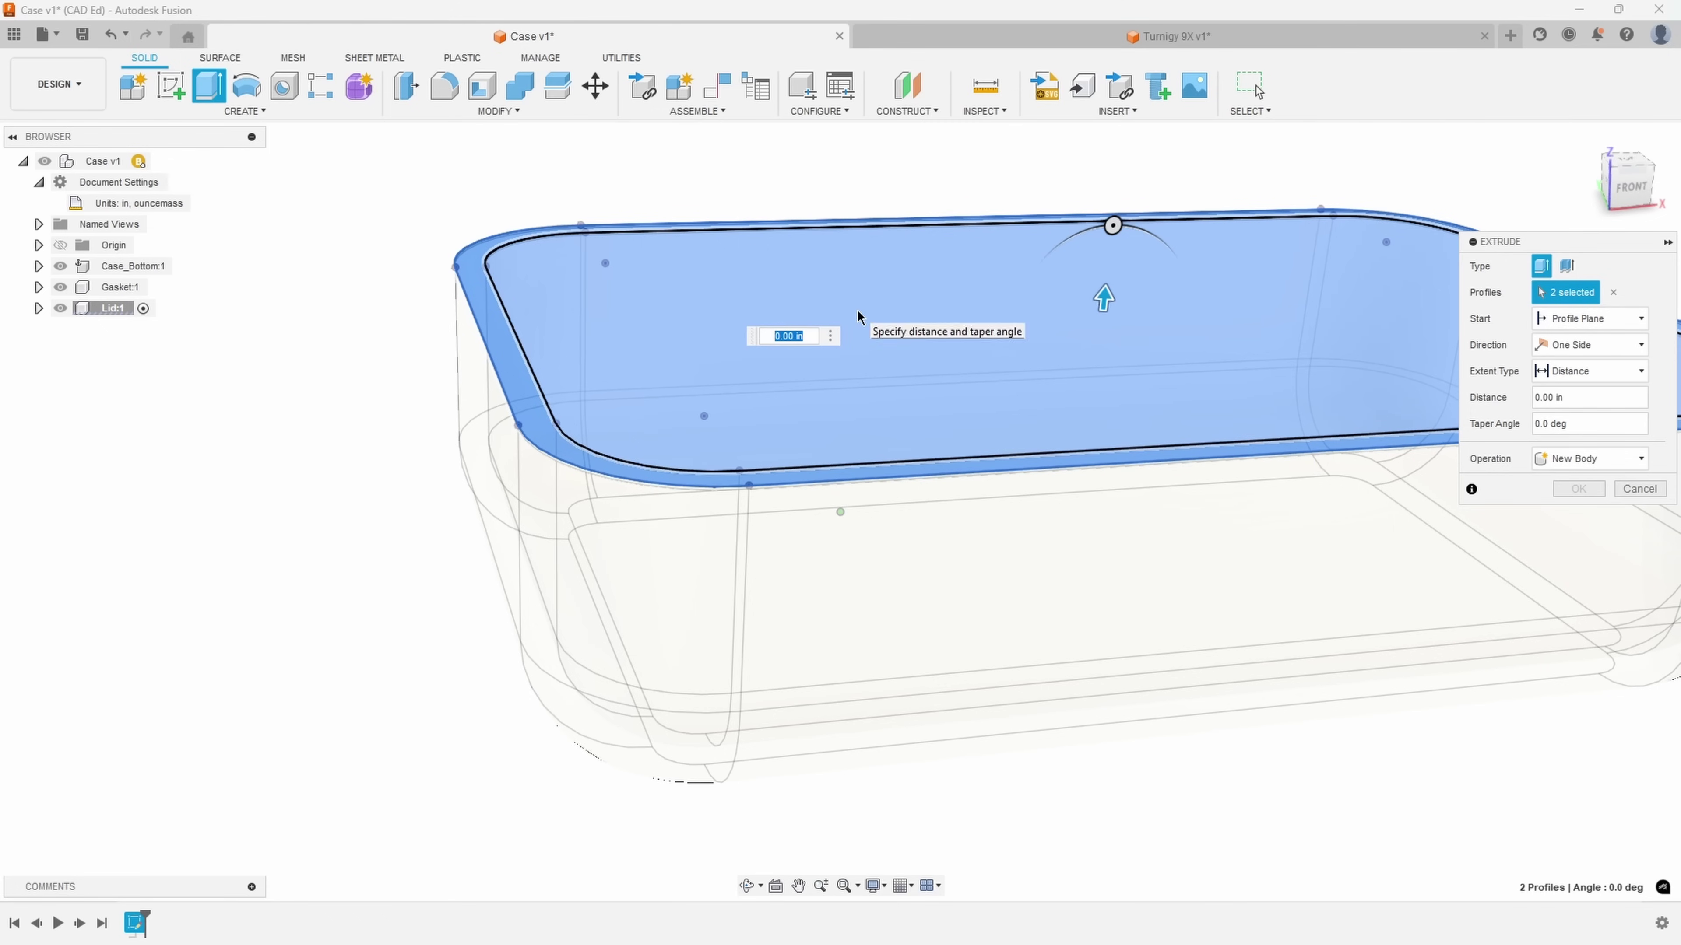
key(BackSpace)
text(.5)
key(Return)
text(.25)
key(Return)
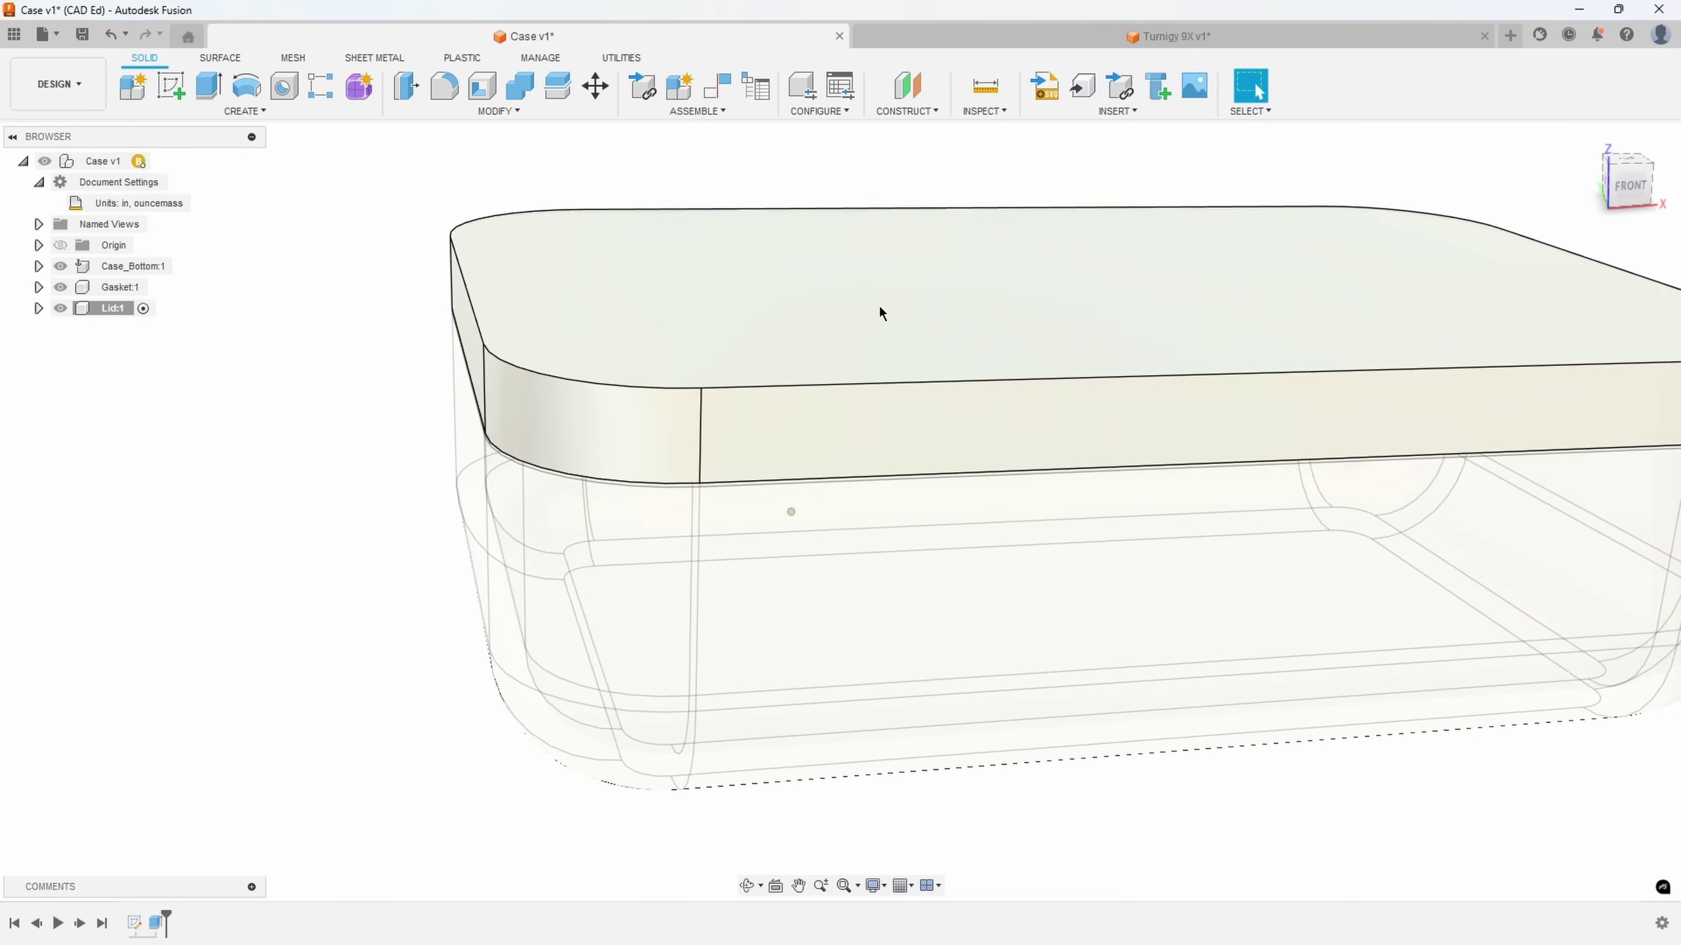
Round the lid's top edges with a 0.1 in fillet
right_click(777, 400)
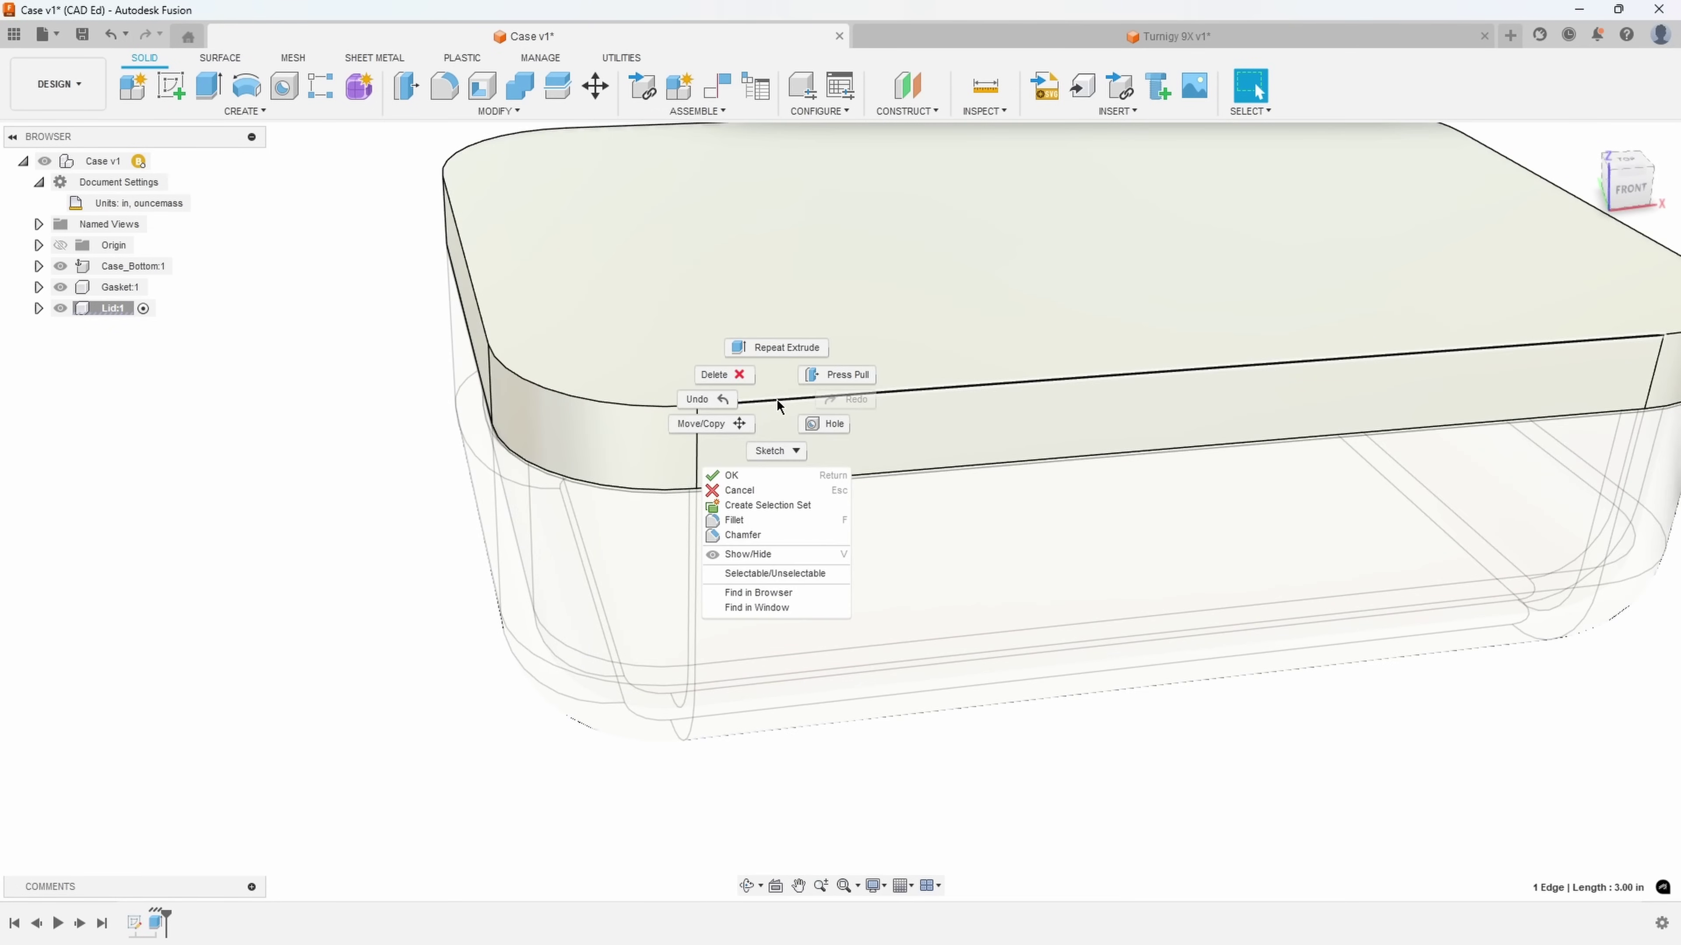
click(741, 520)
text(.1)
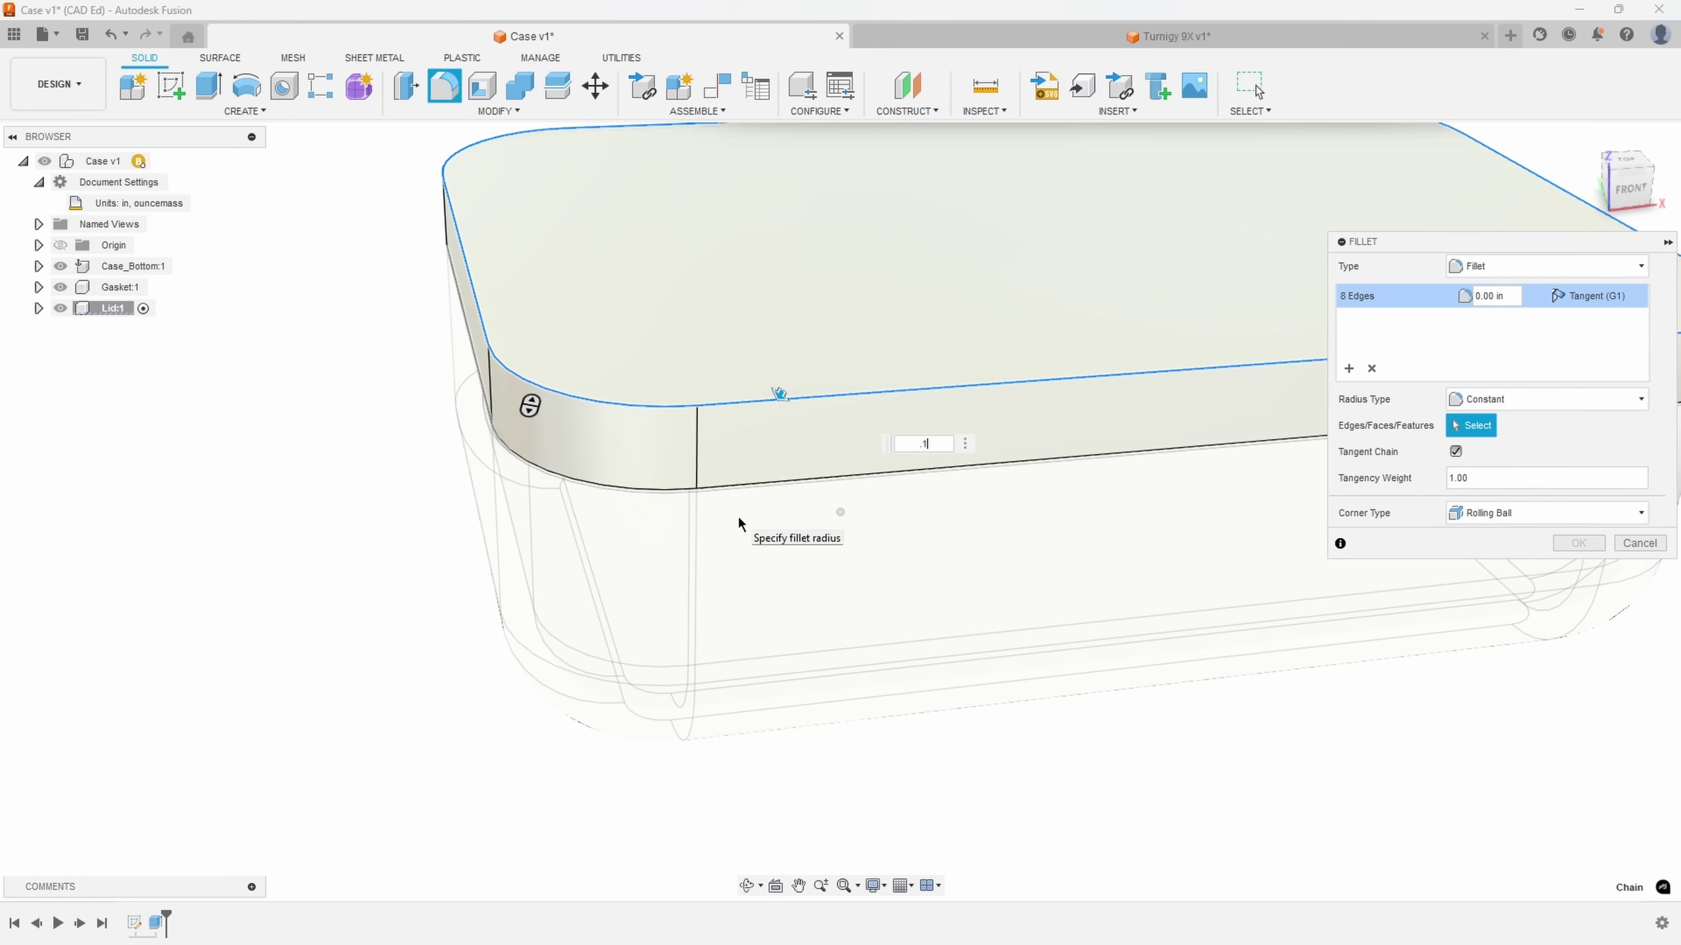
key(Return)
shift+middle_drag(740, 522, 401, 342)
scroll(918, 384, up, 2)
Paint the lid with glossy blue enamel, then make the whole case the active component
key(a)
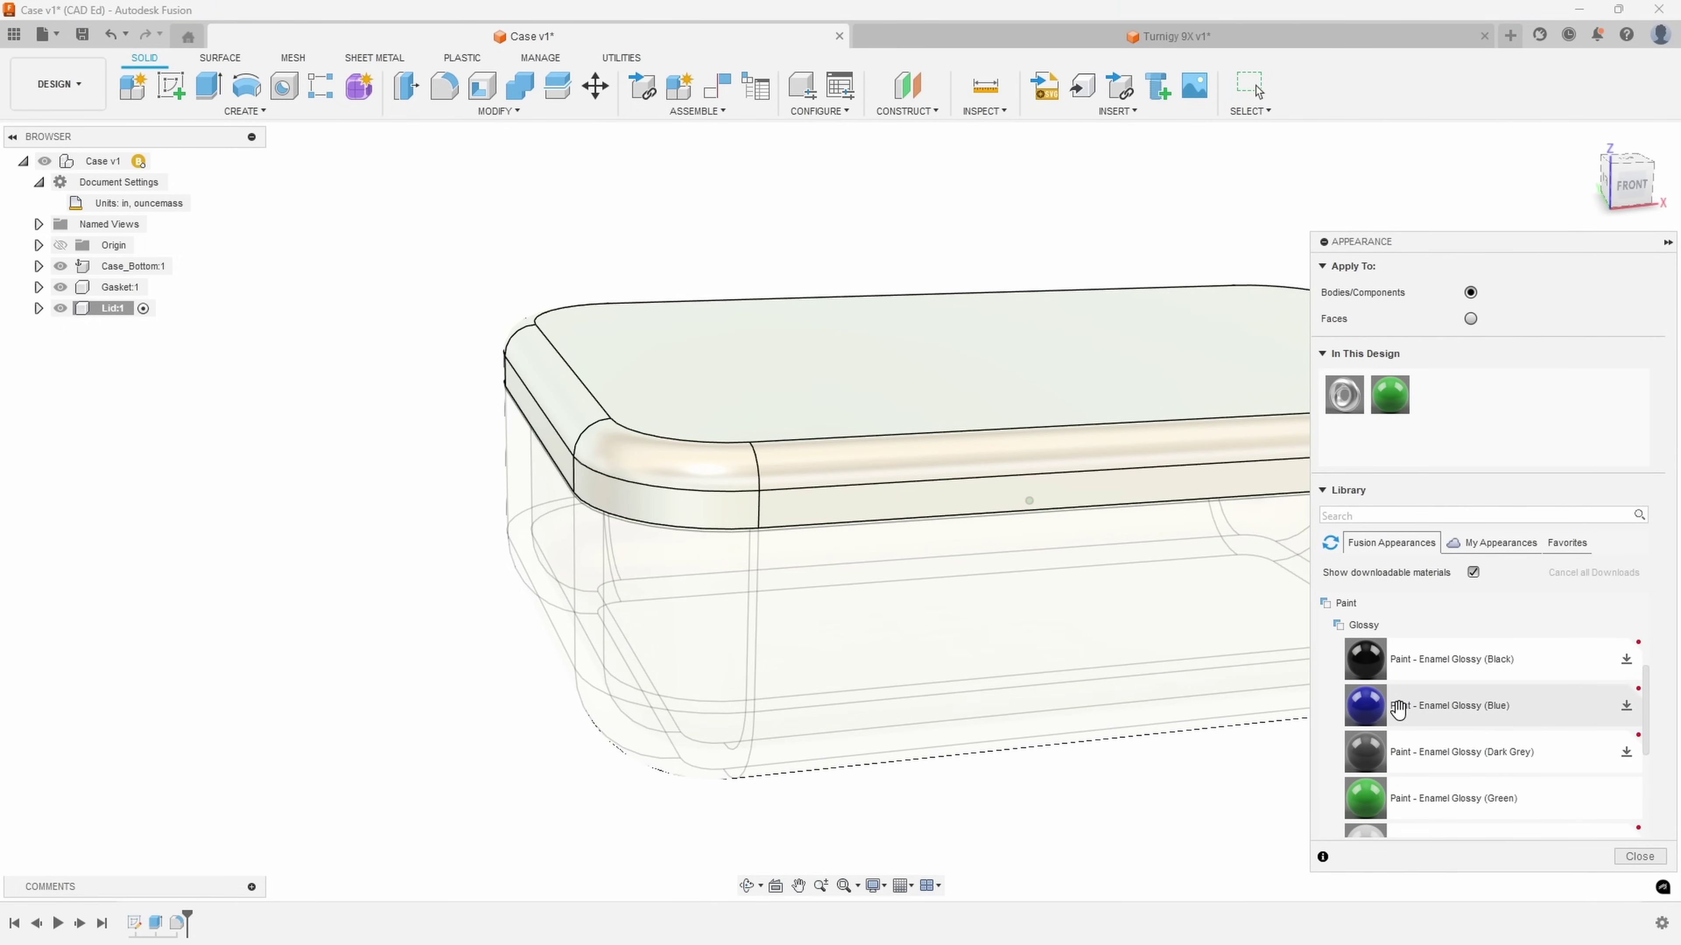
click(1626, 706)
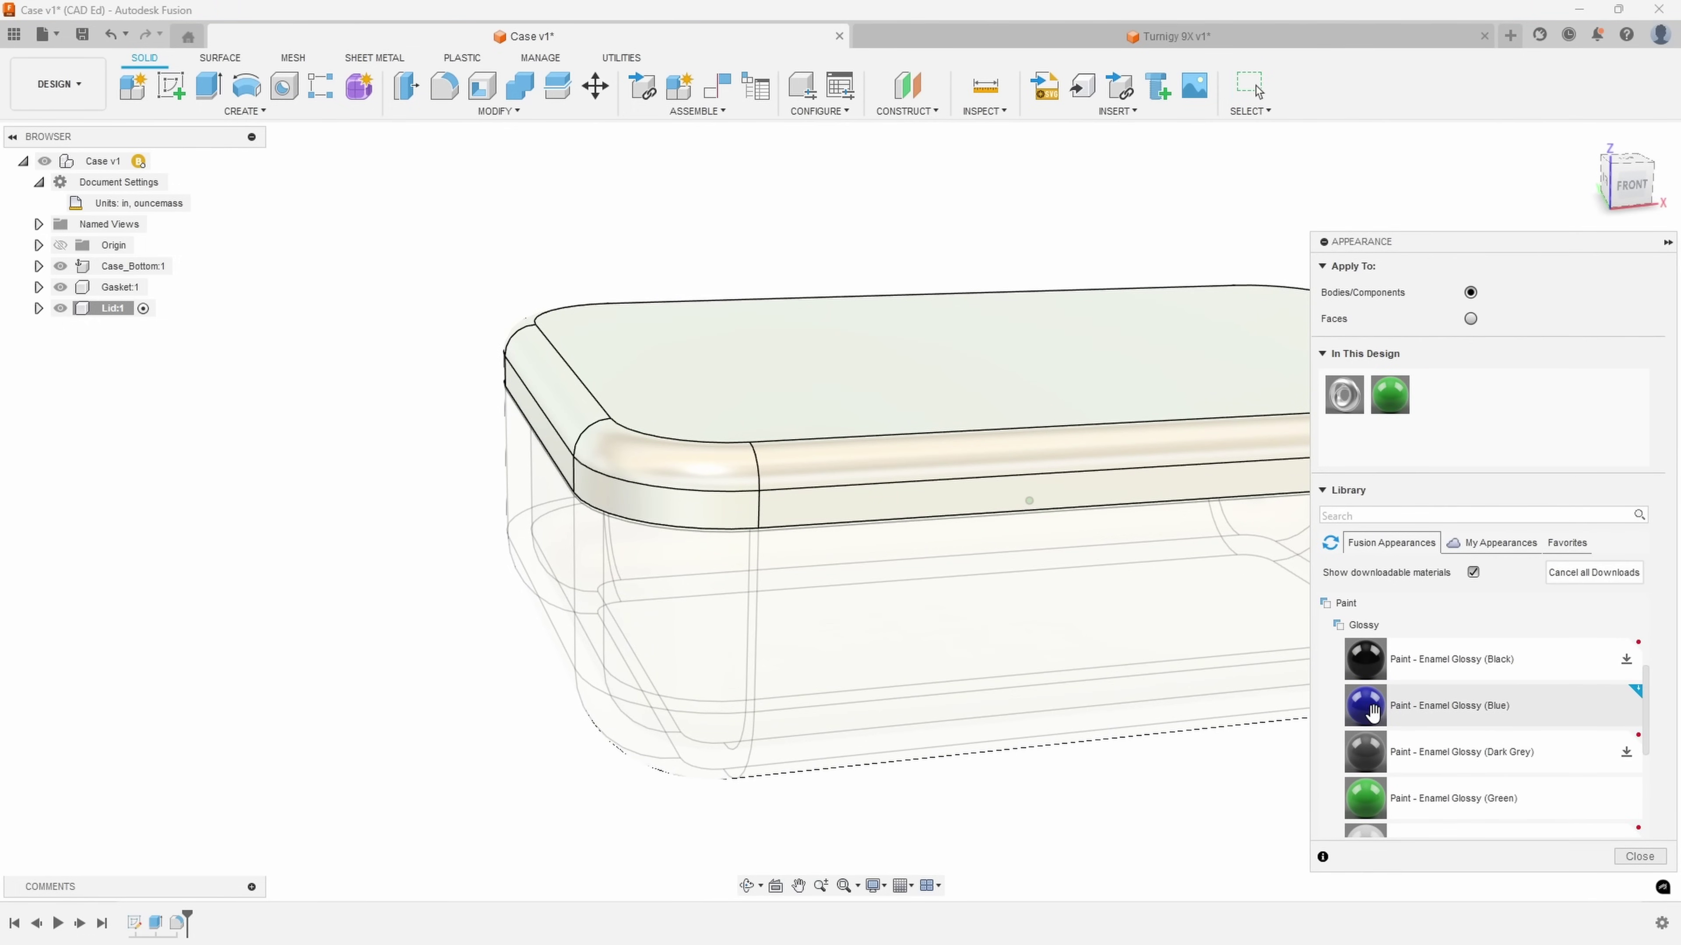
mouse_move(1373, 713)
mouse_down()
mouse_move(926, 421)
mouse_move(987, 425)
mouse_up()
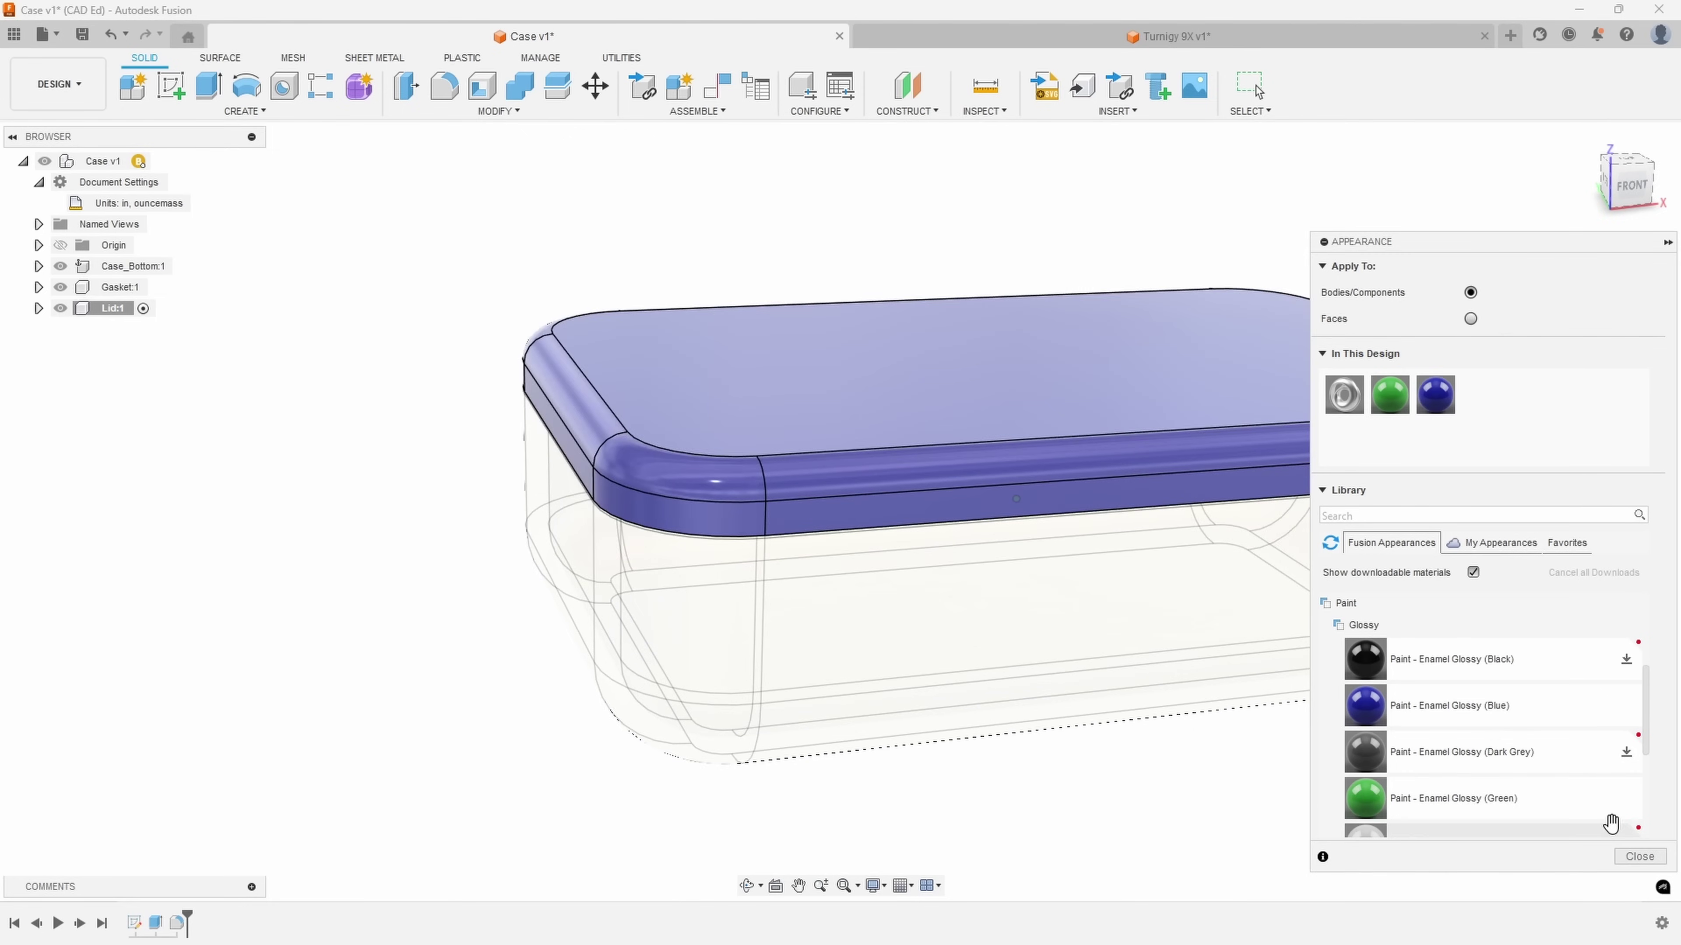
key(Escape)
click(163, 161)
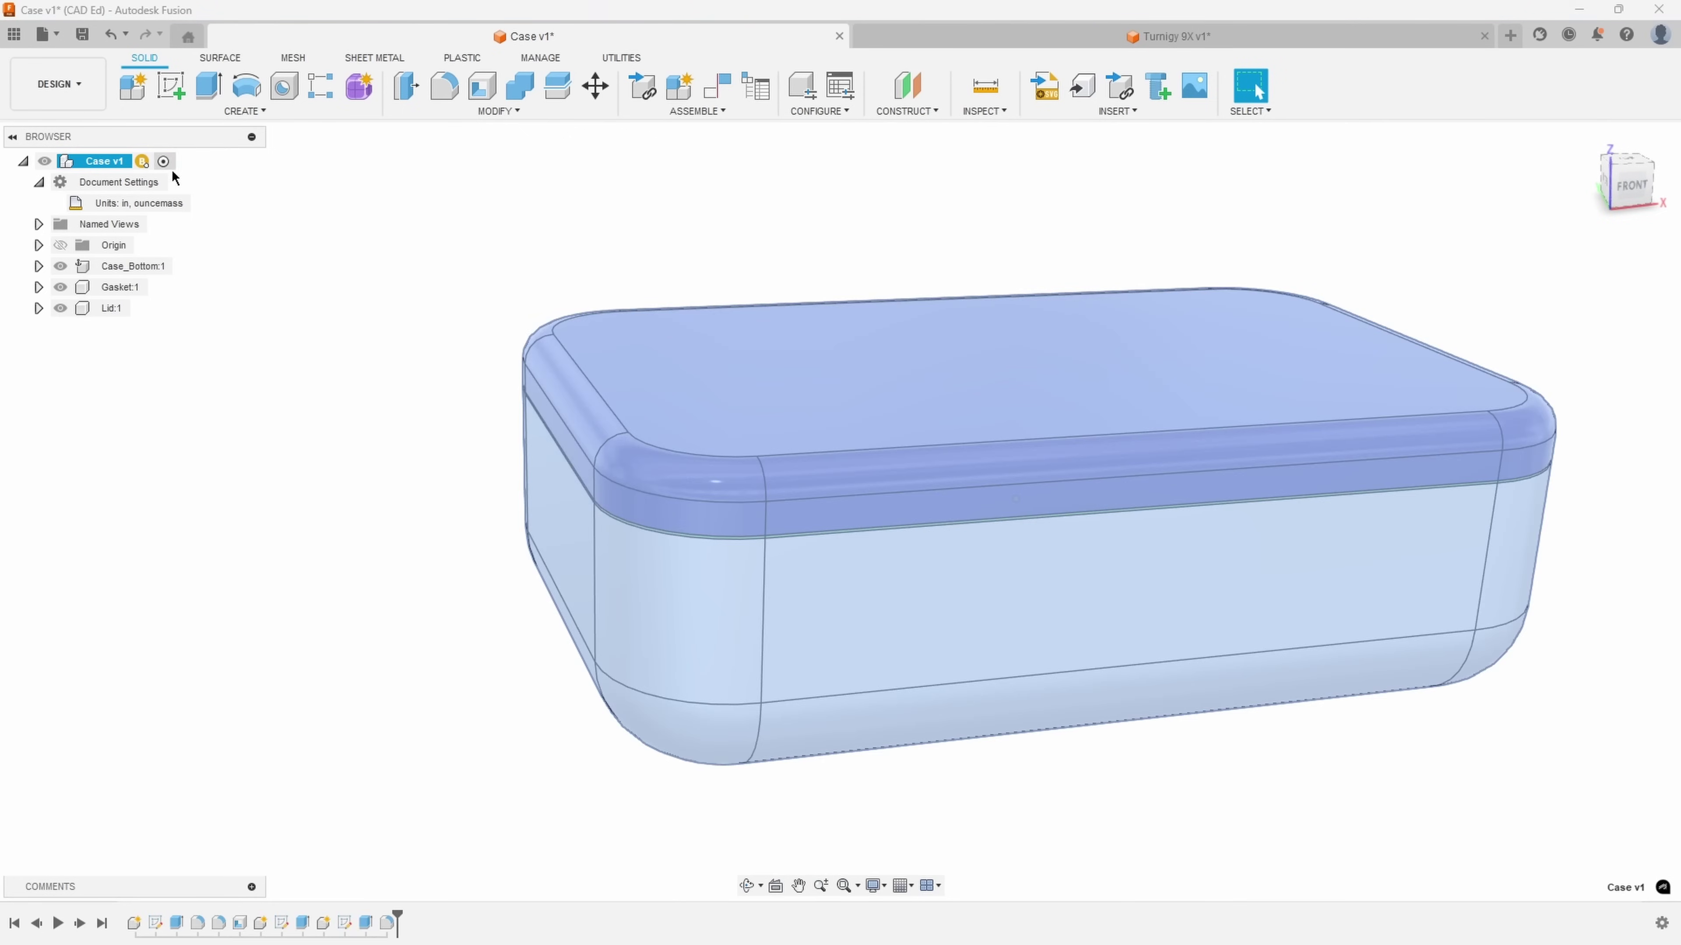
scroll(291, 336, up, 5)
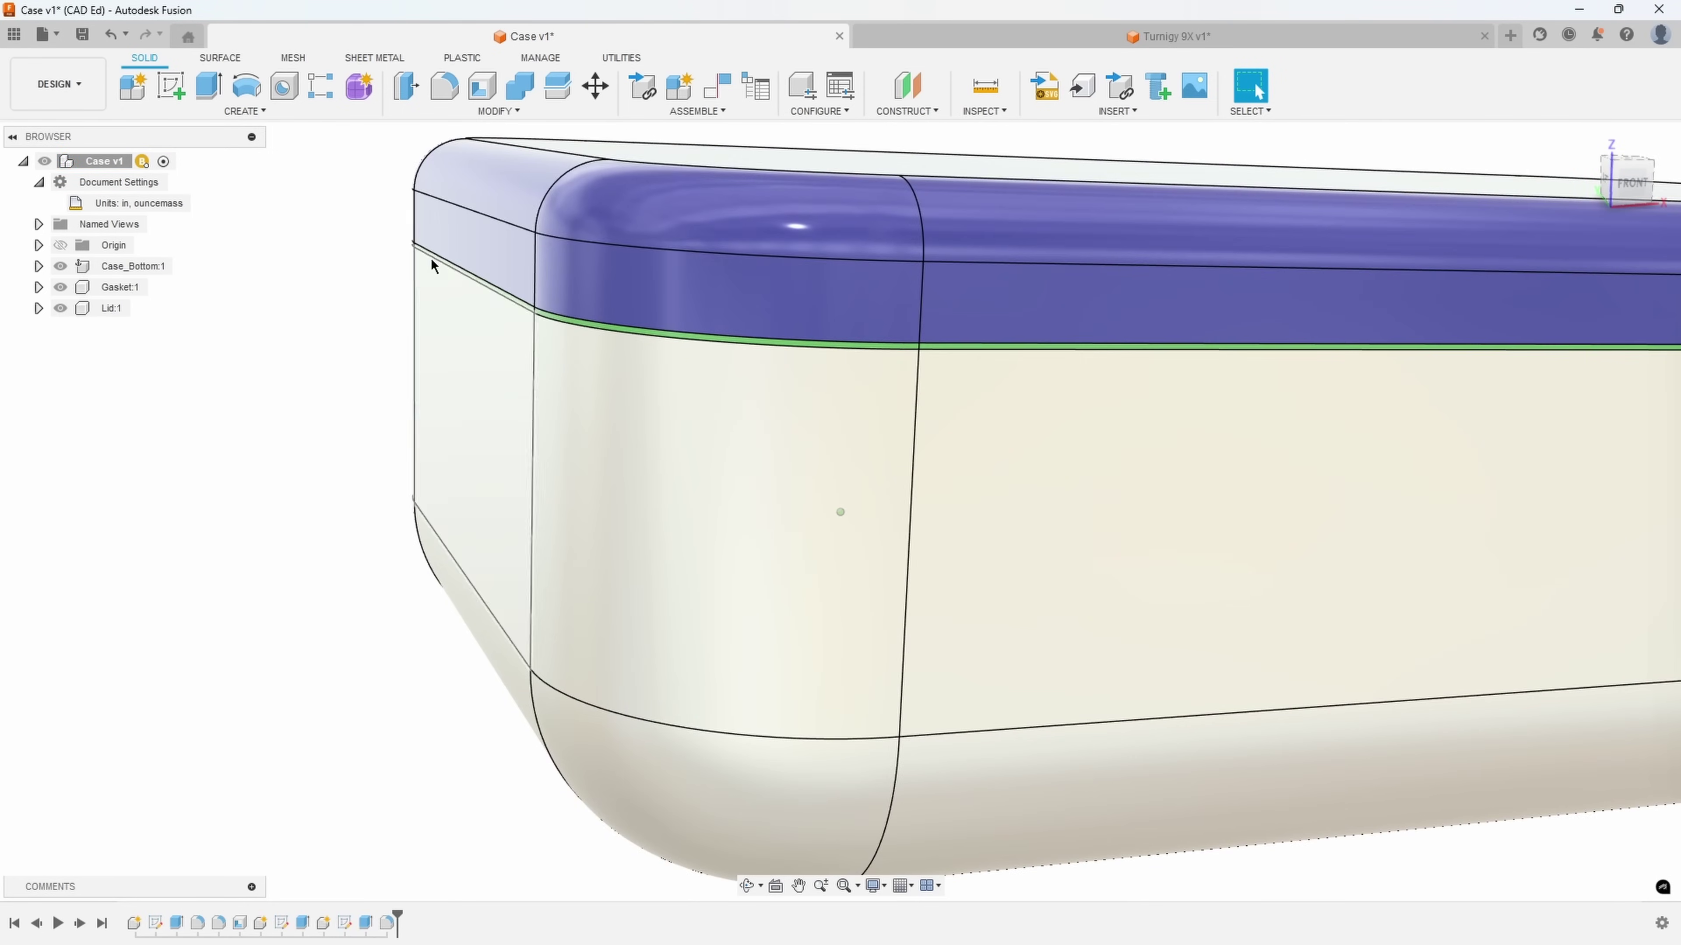
scroll(326, 399, down, 5)
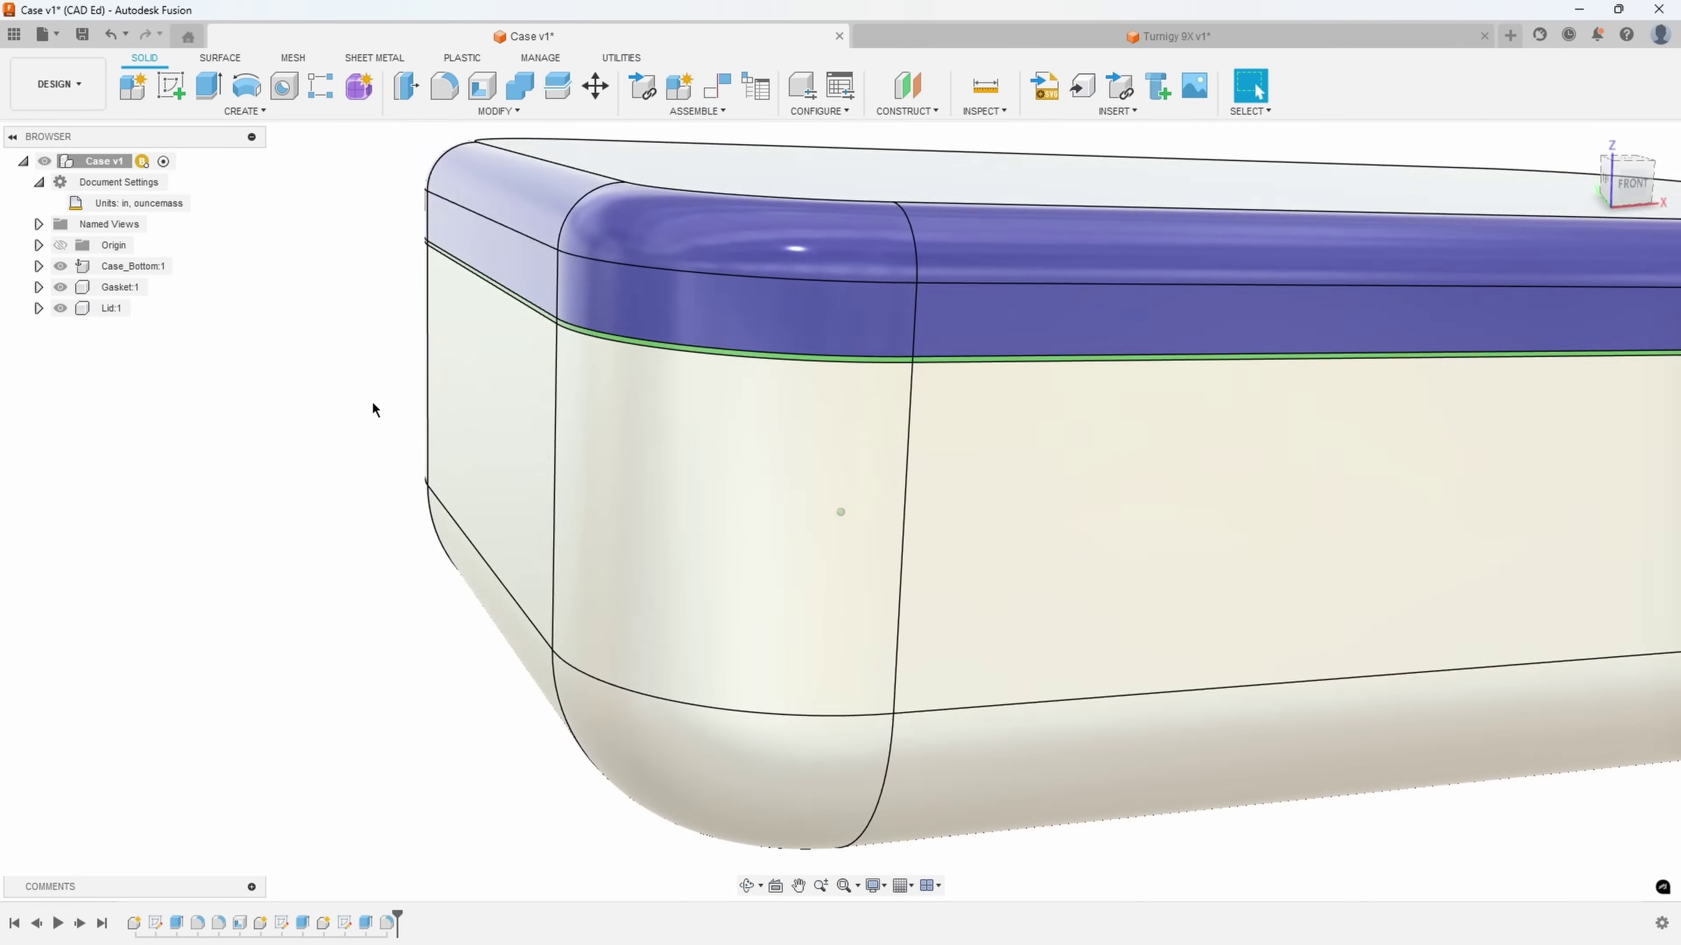
scroll(325, 407, down, 5)
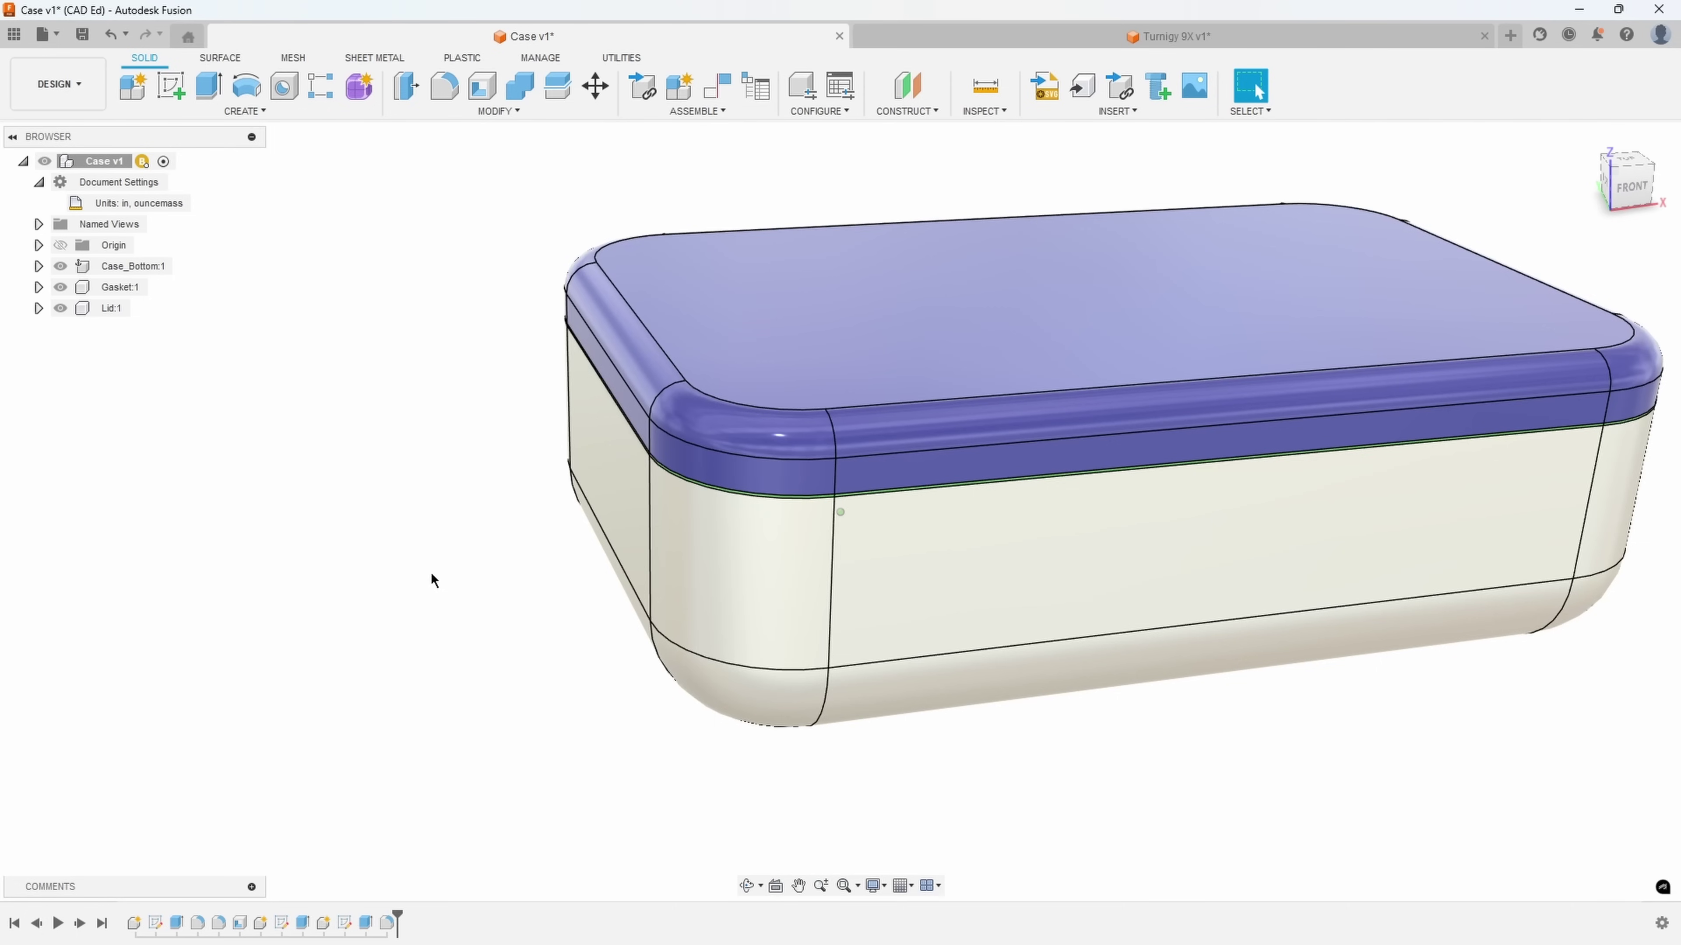
scroll(474, 439, up, 2)
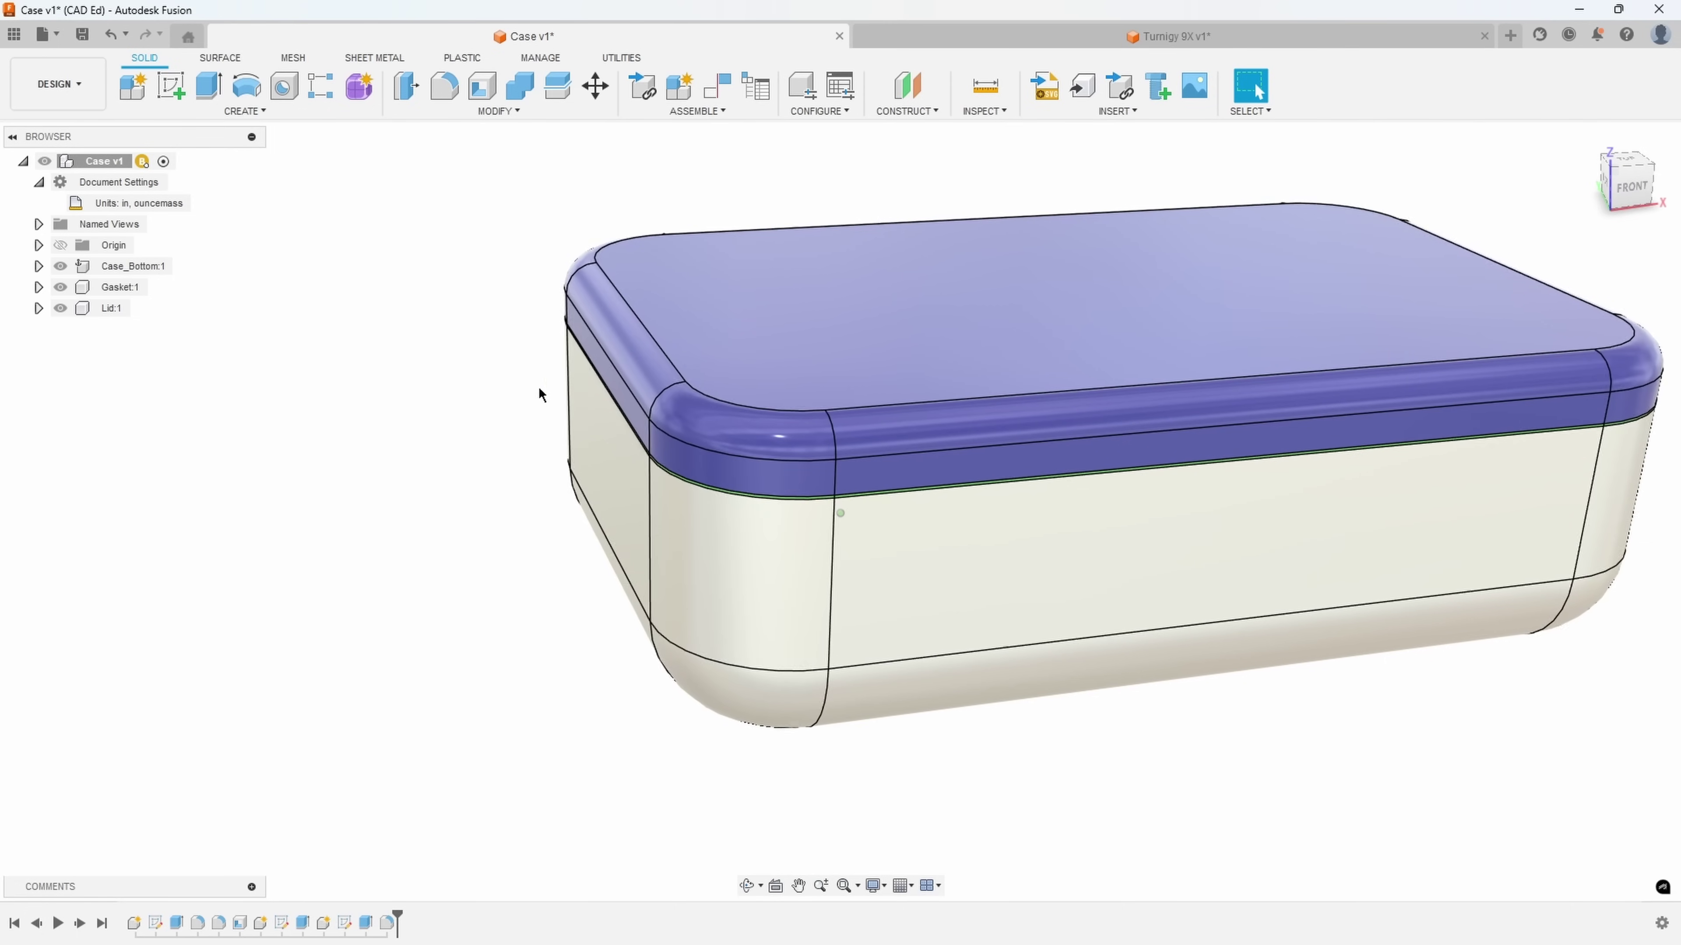
scroll(432, 332, up, 2)
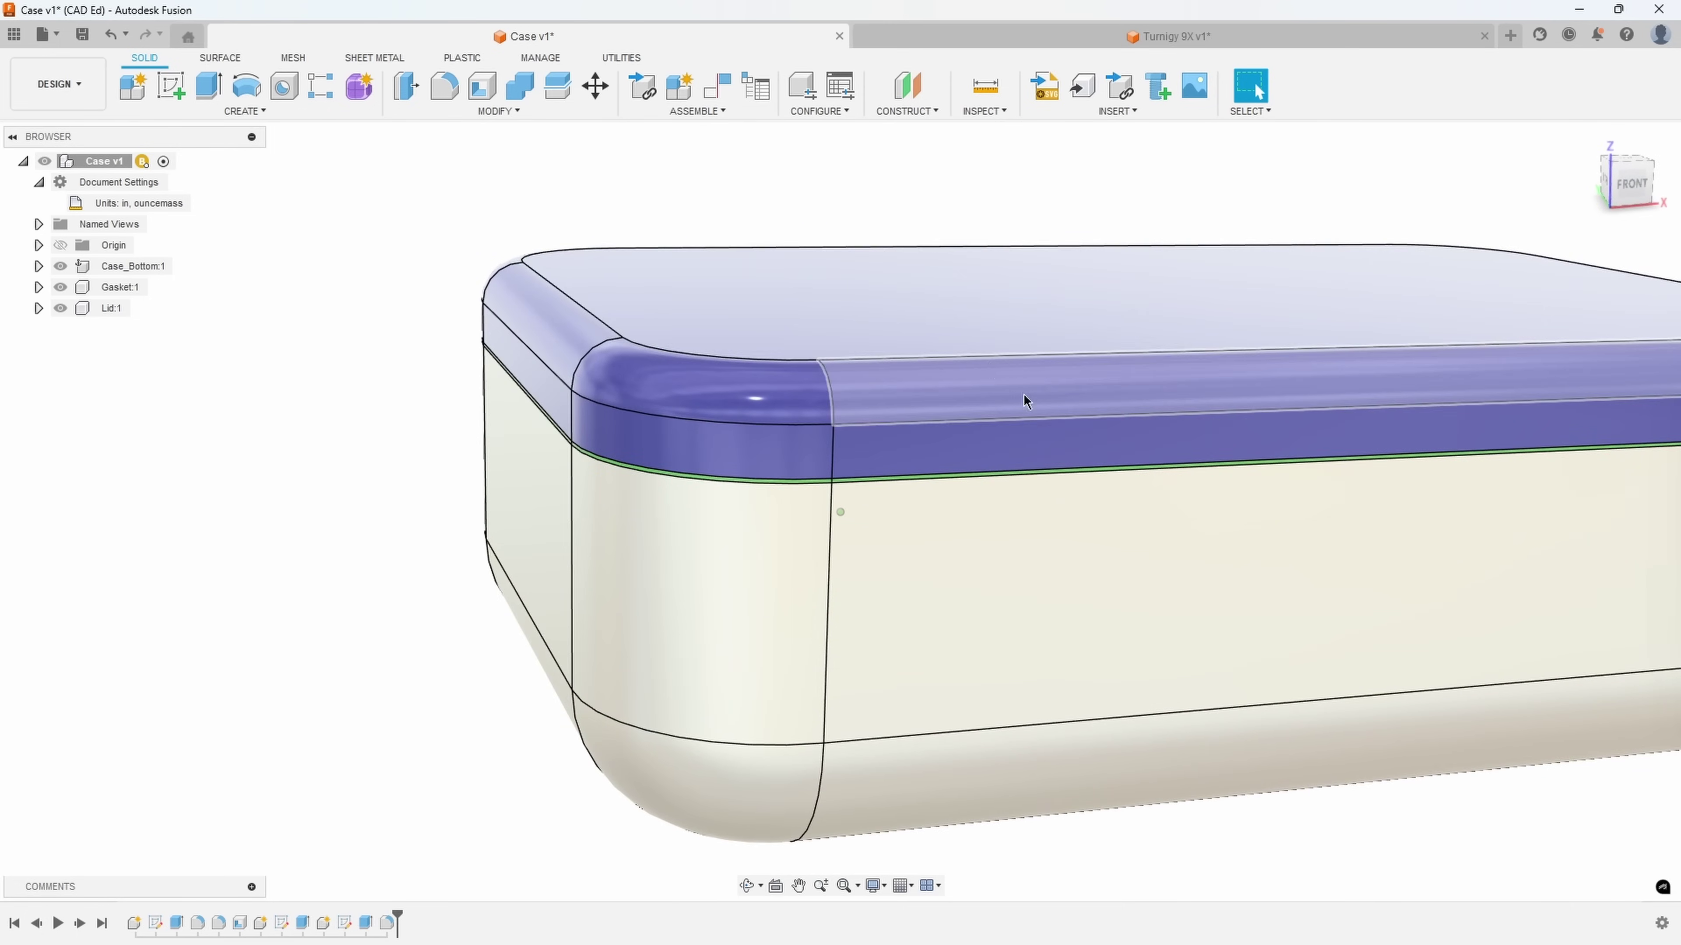
shift+middle_drag(319, 629, 288, 577)
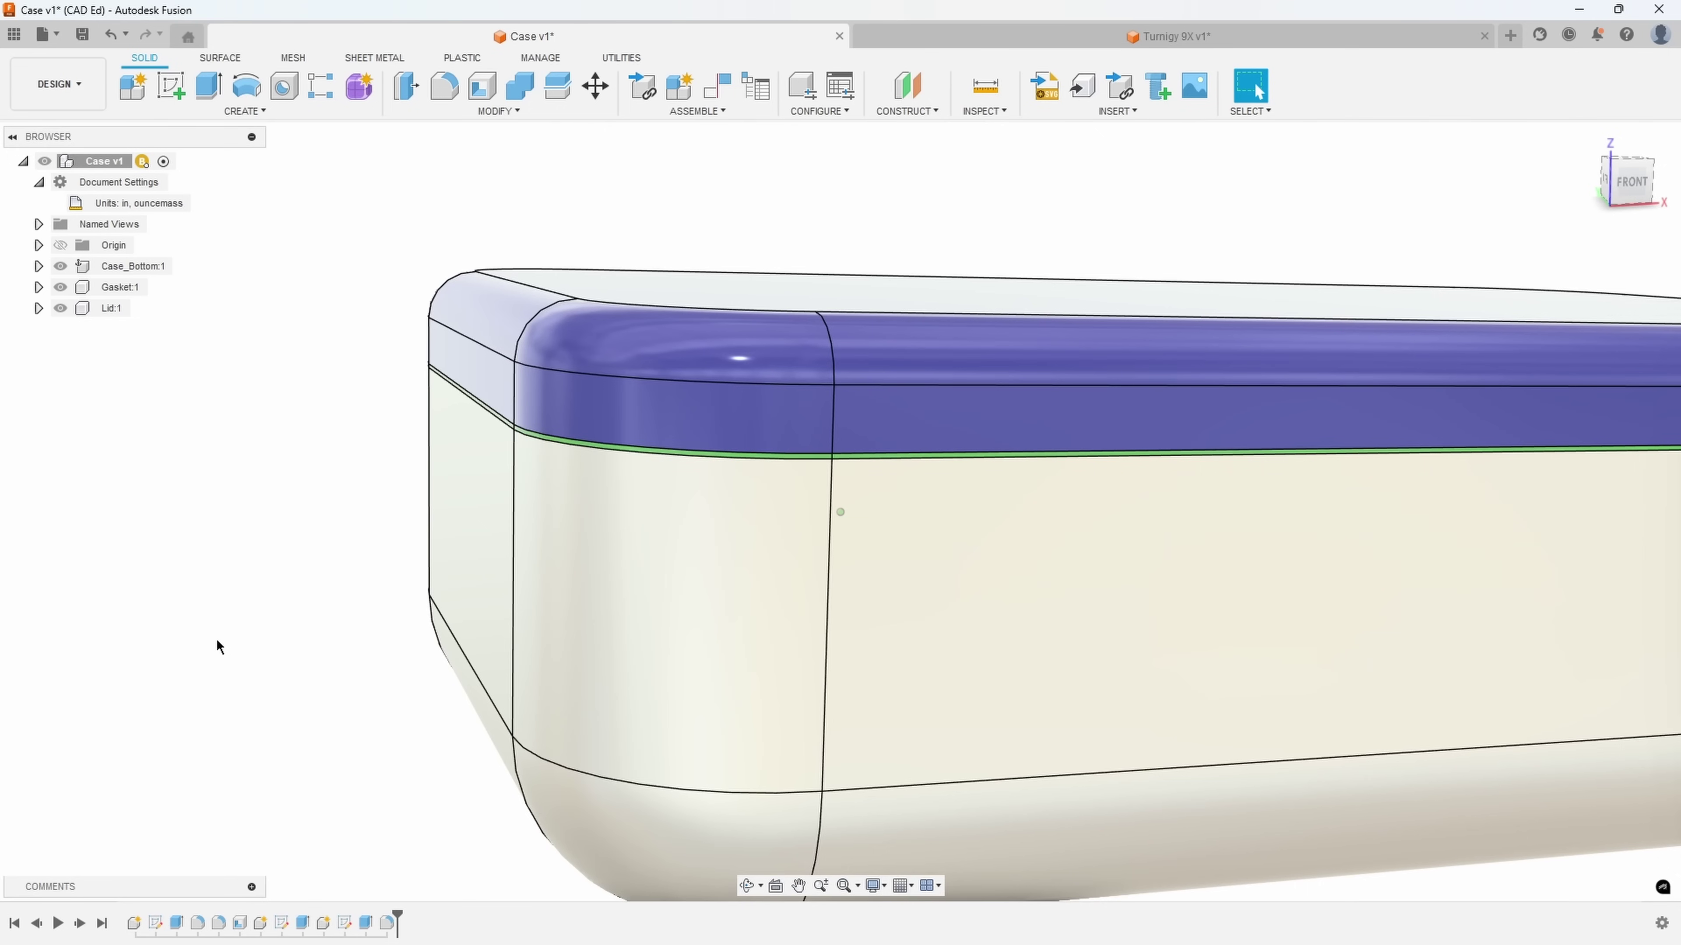
shift+middle_drag(218, 647, 238, 530)
Delete Gasket:1 from the Browser, confirming permanent removal of its dependent features
right_click(119, 287)
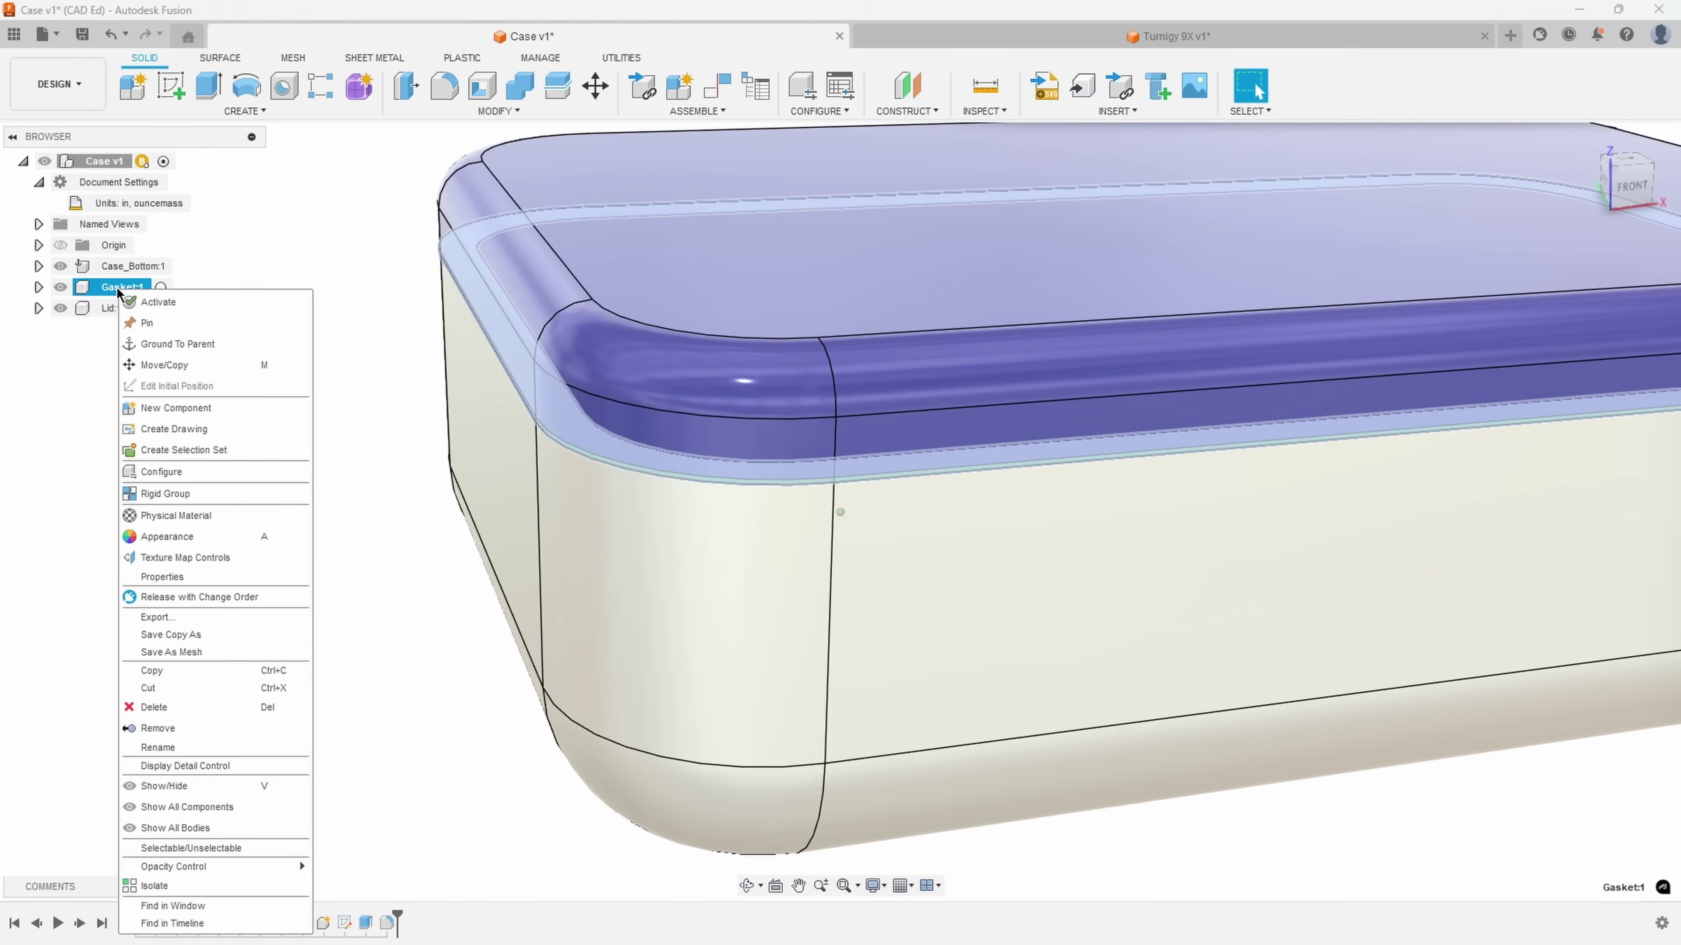
click(143, 708)
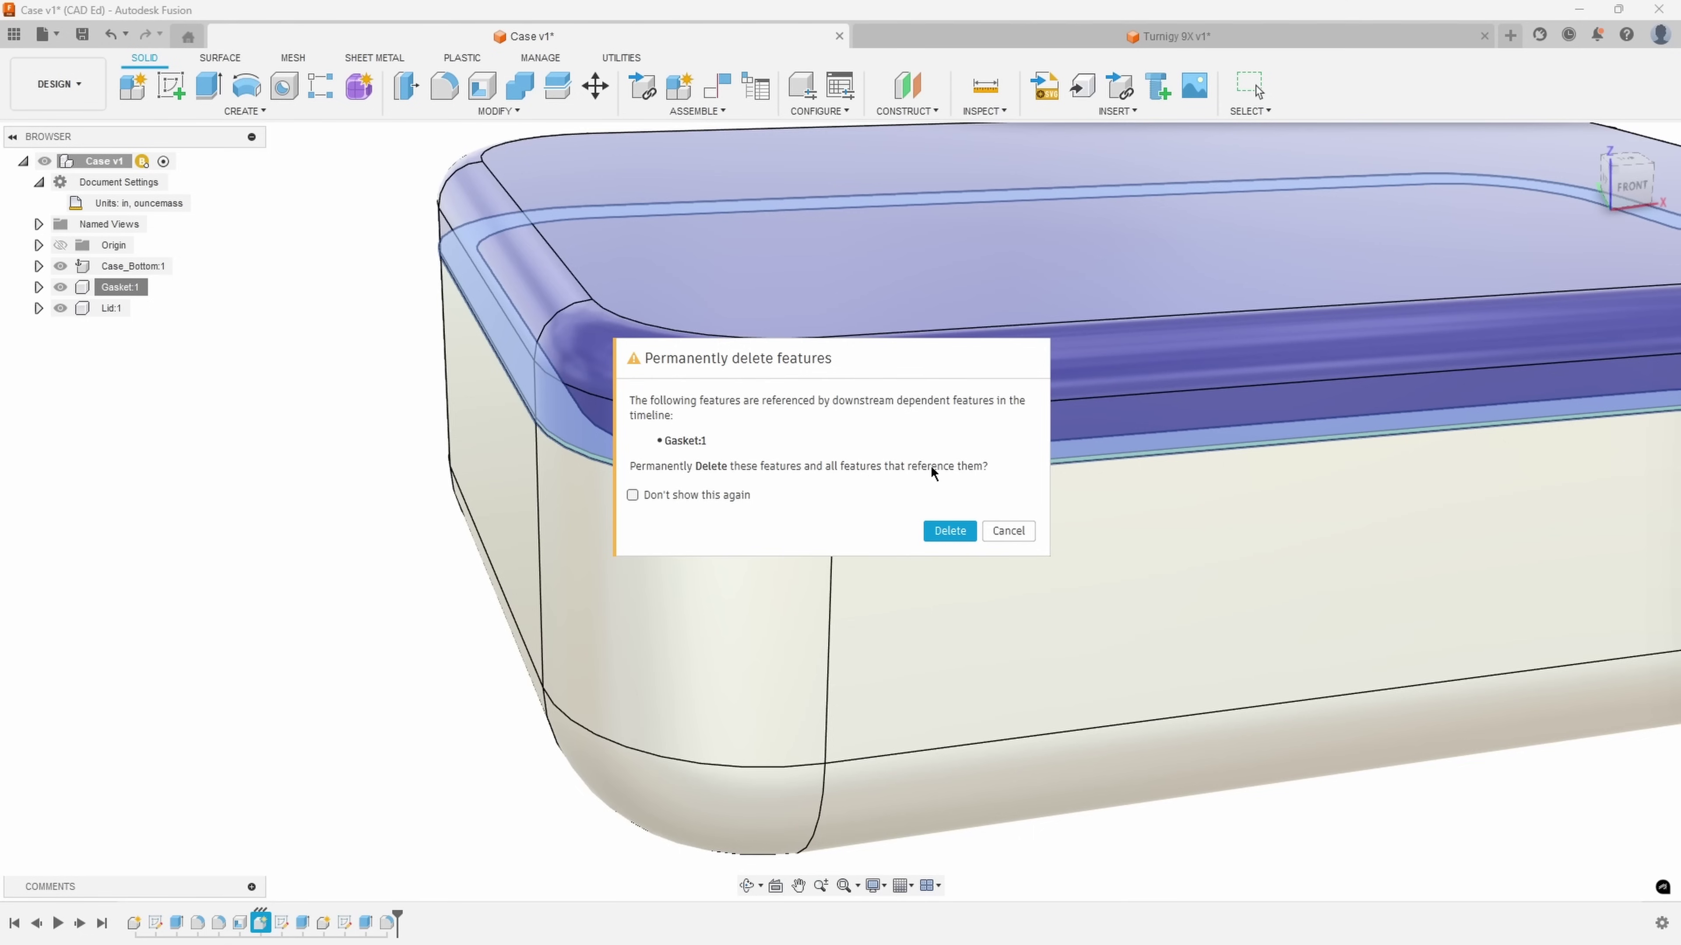
click(949, 530)
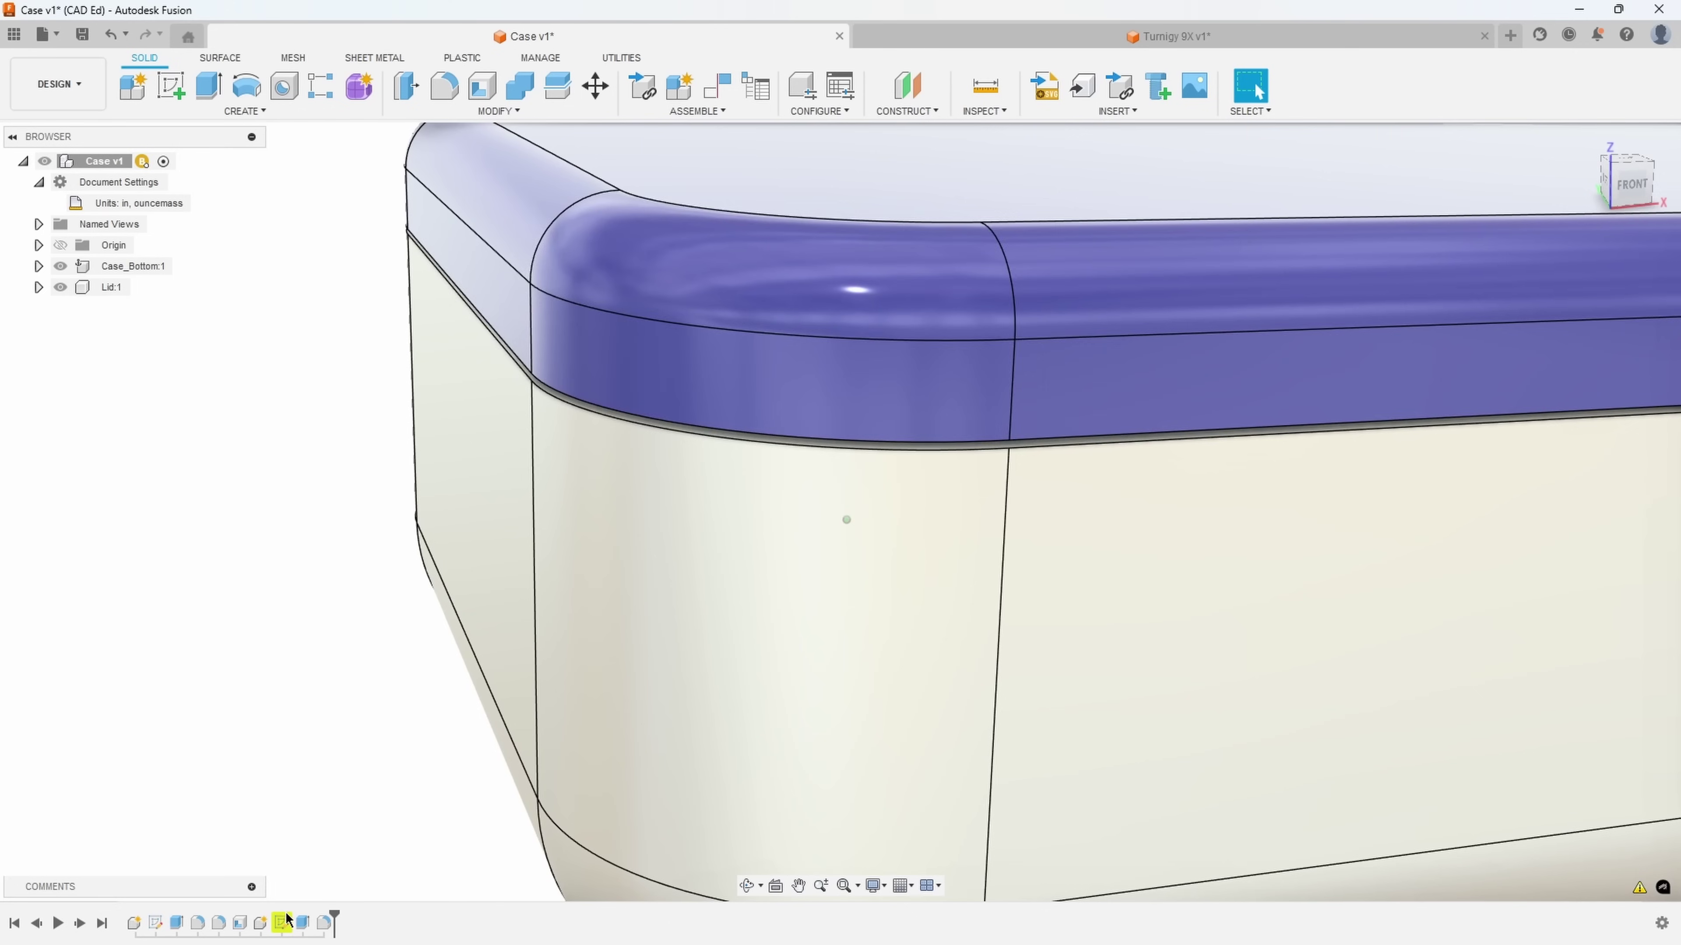
right_click(283, 925)
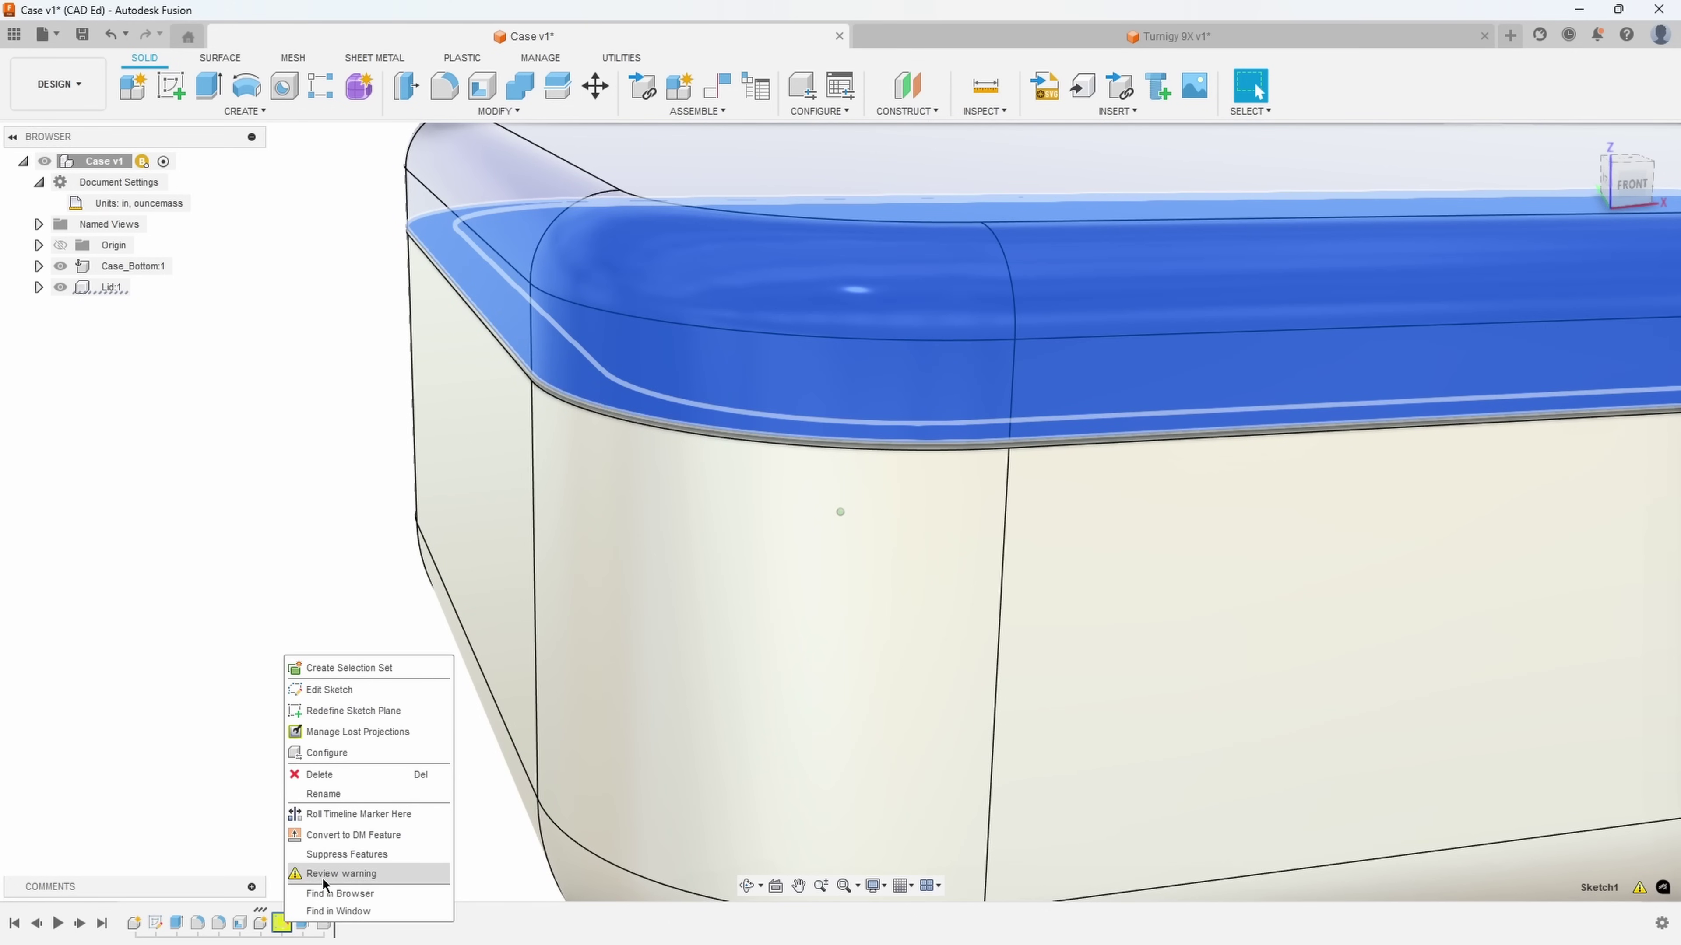
click(324, 875)
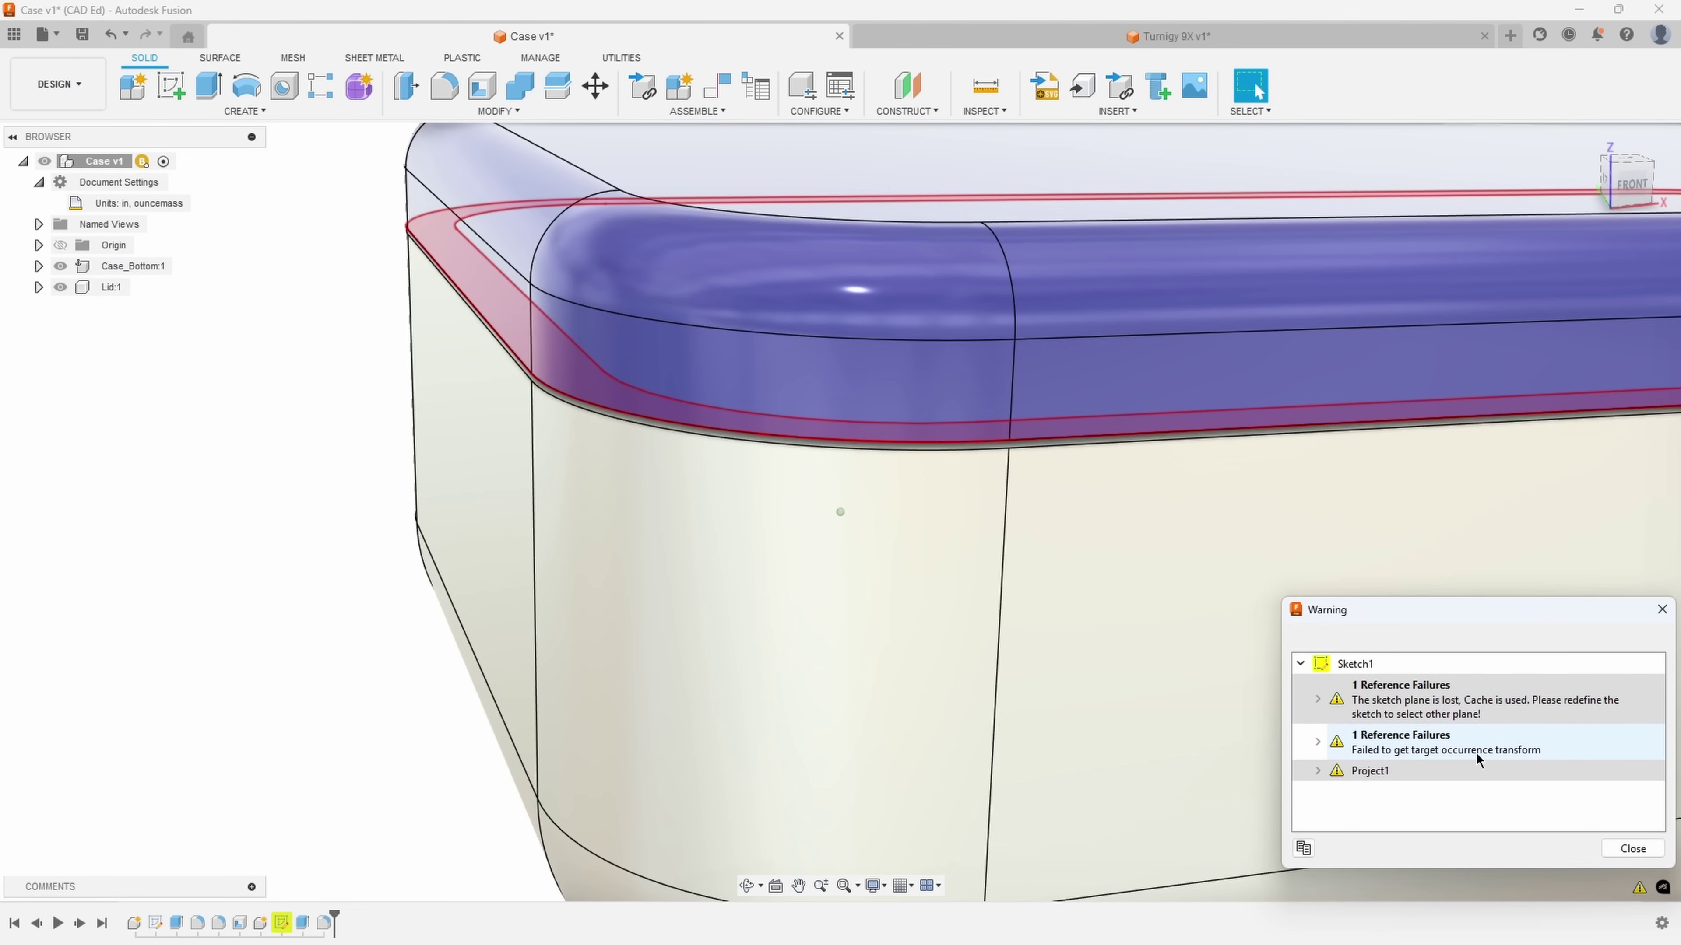
double_click(1425, 776)
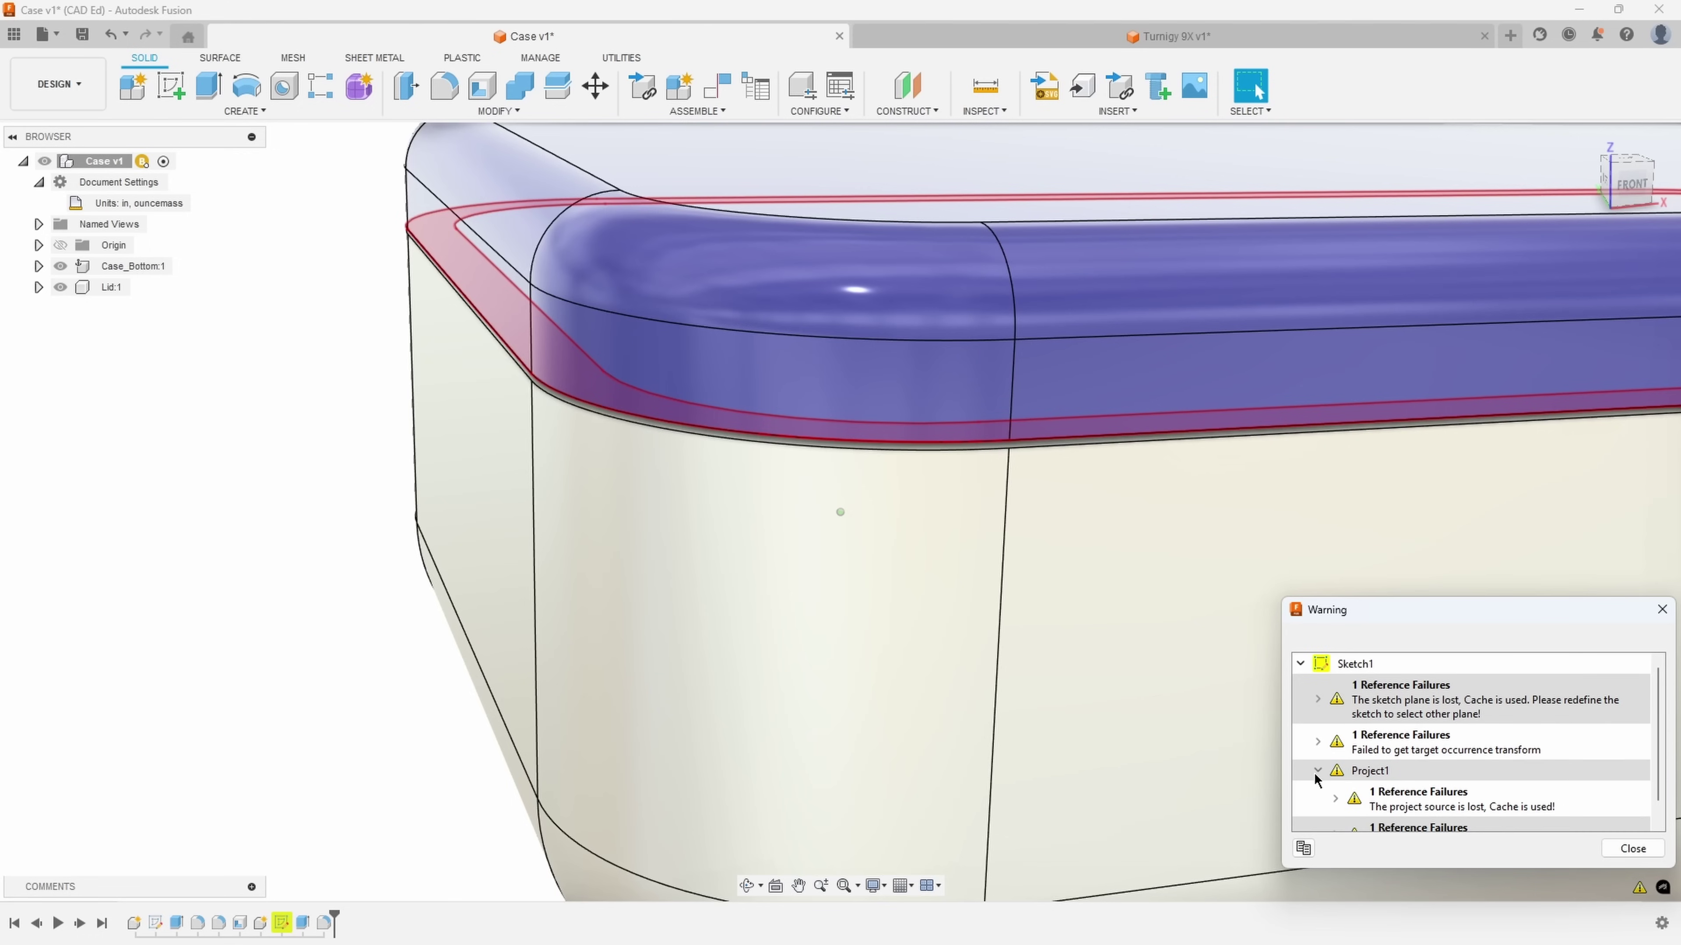
scroll(1425, 782, down, 1)
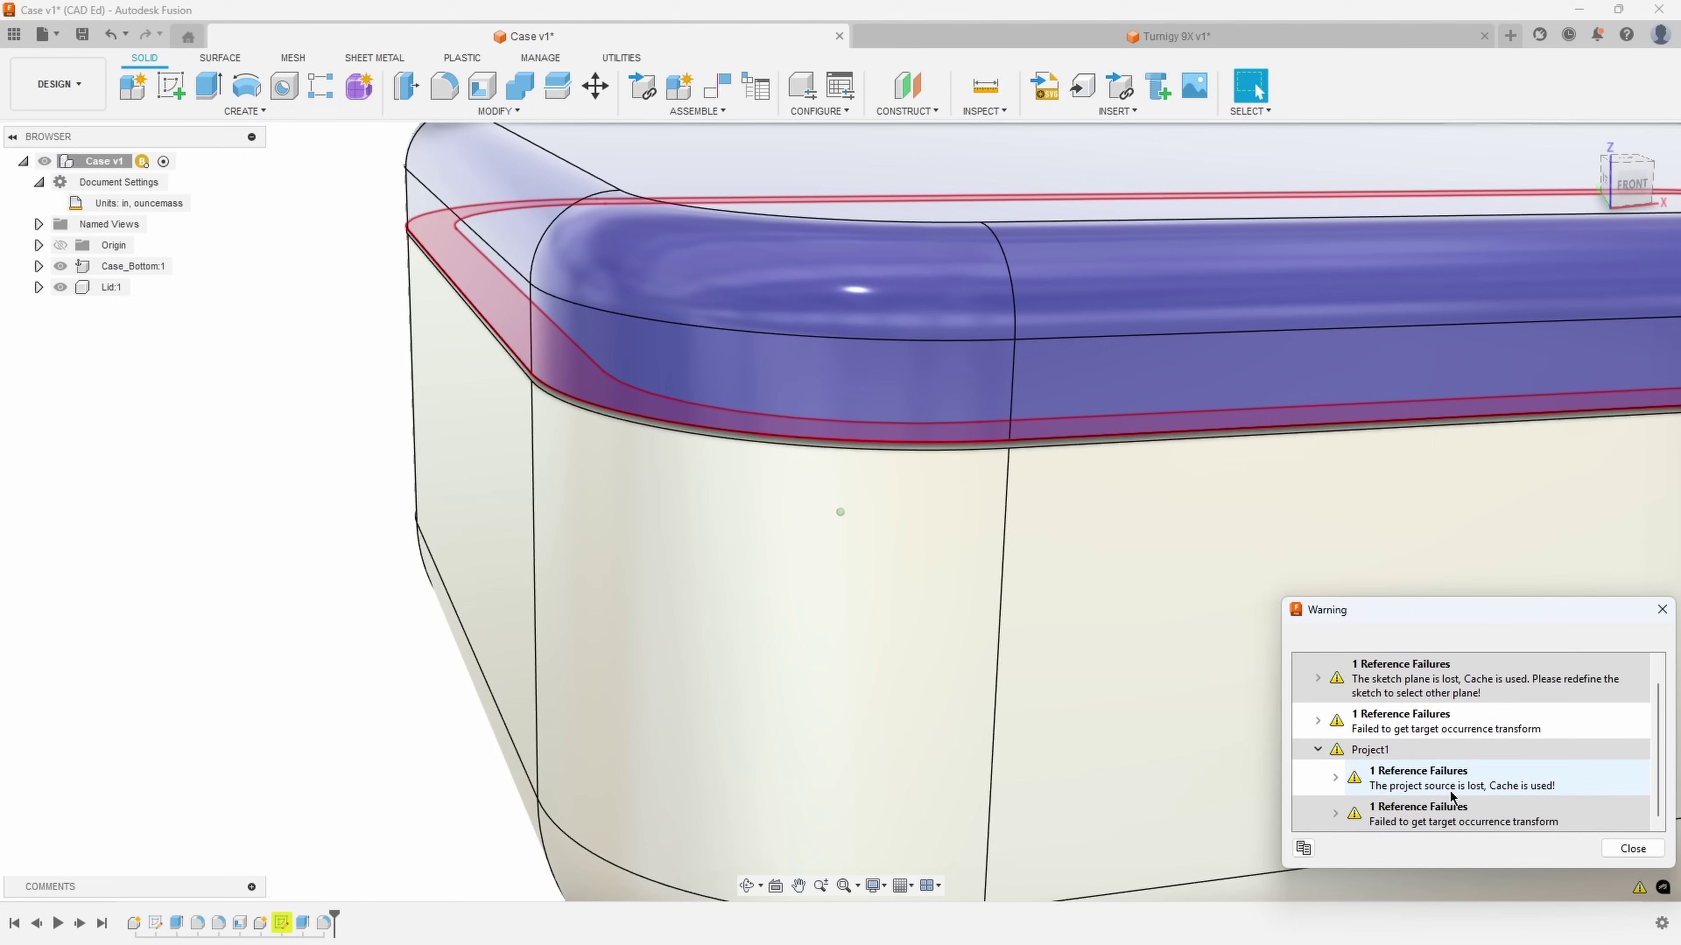
click(1630, 848)
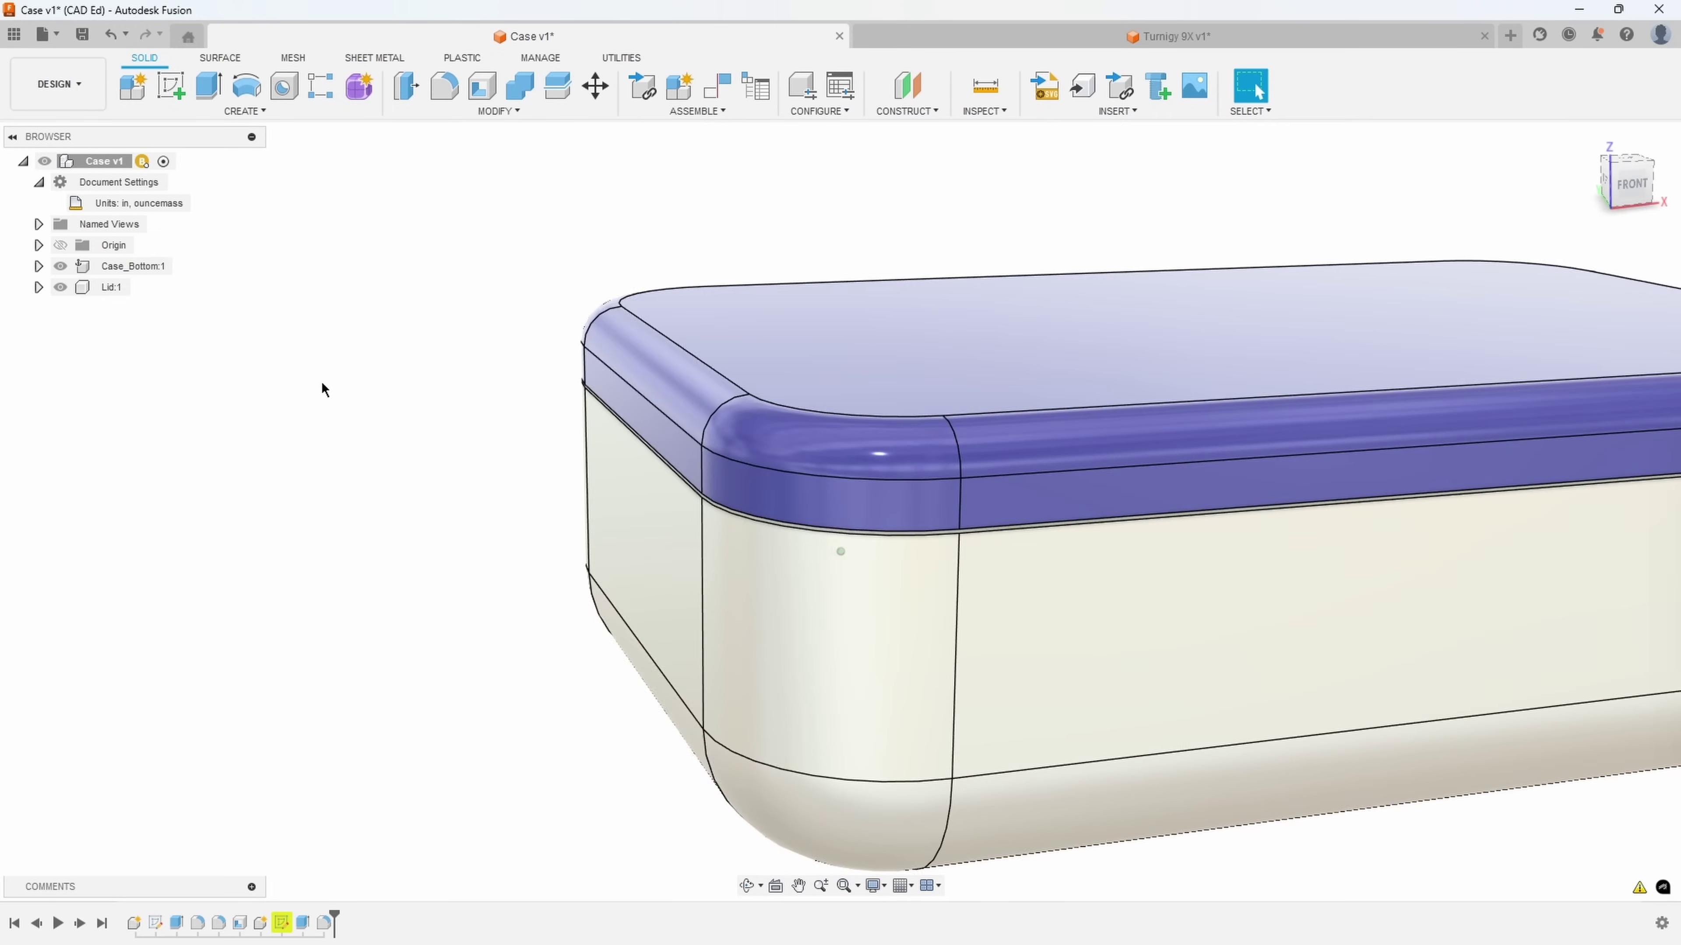
Undo to restore the gasket, then delete Gasket:1 from the Browser again
click(108, 35)
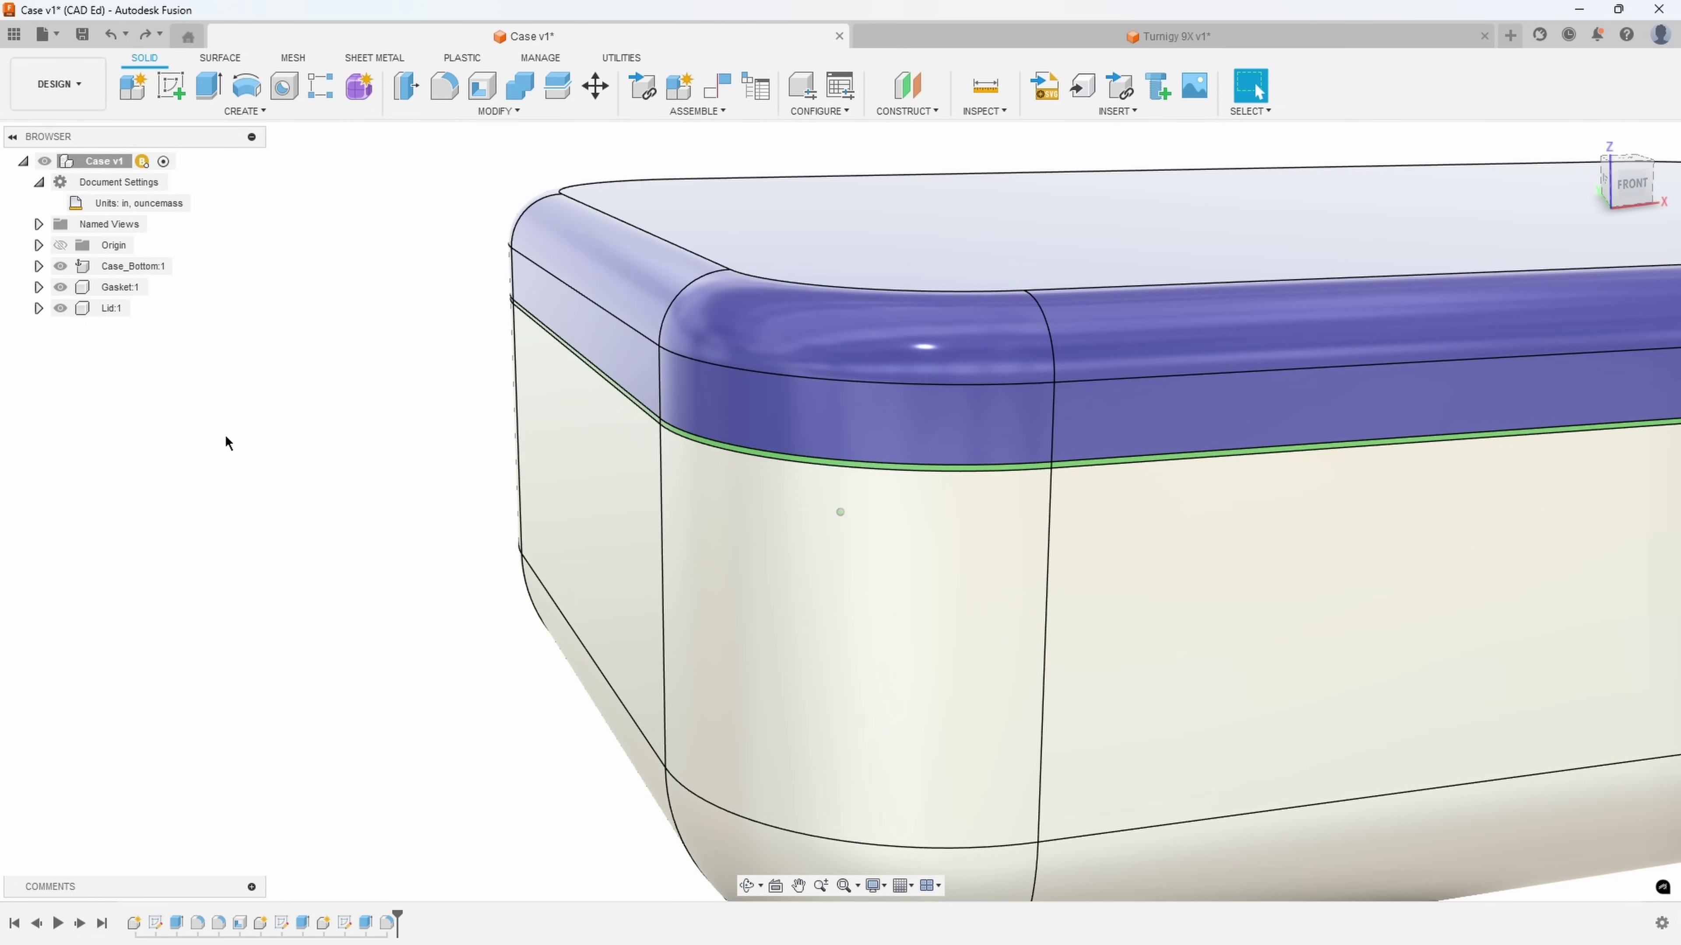
right_click(120, 288)
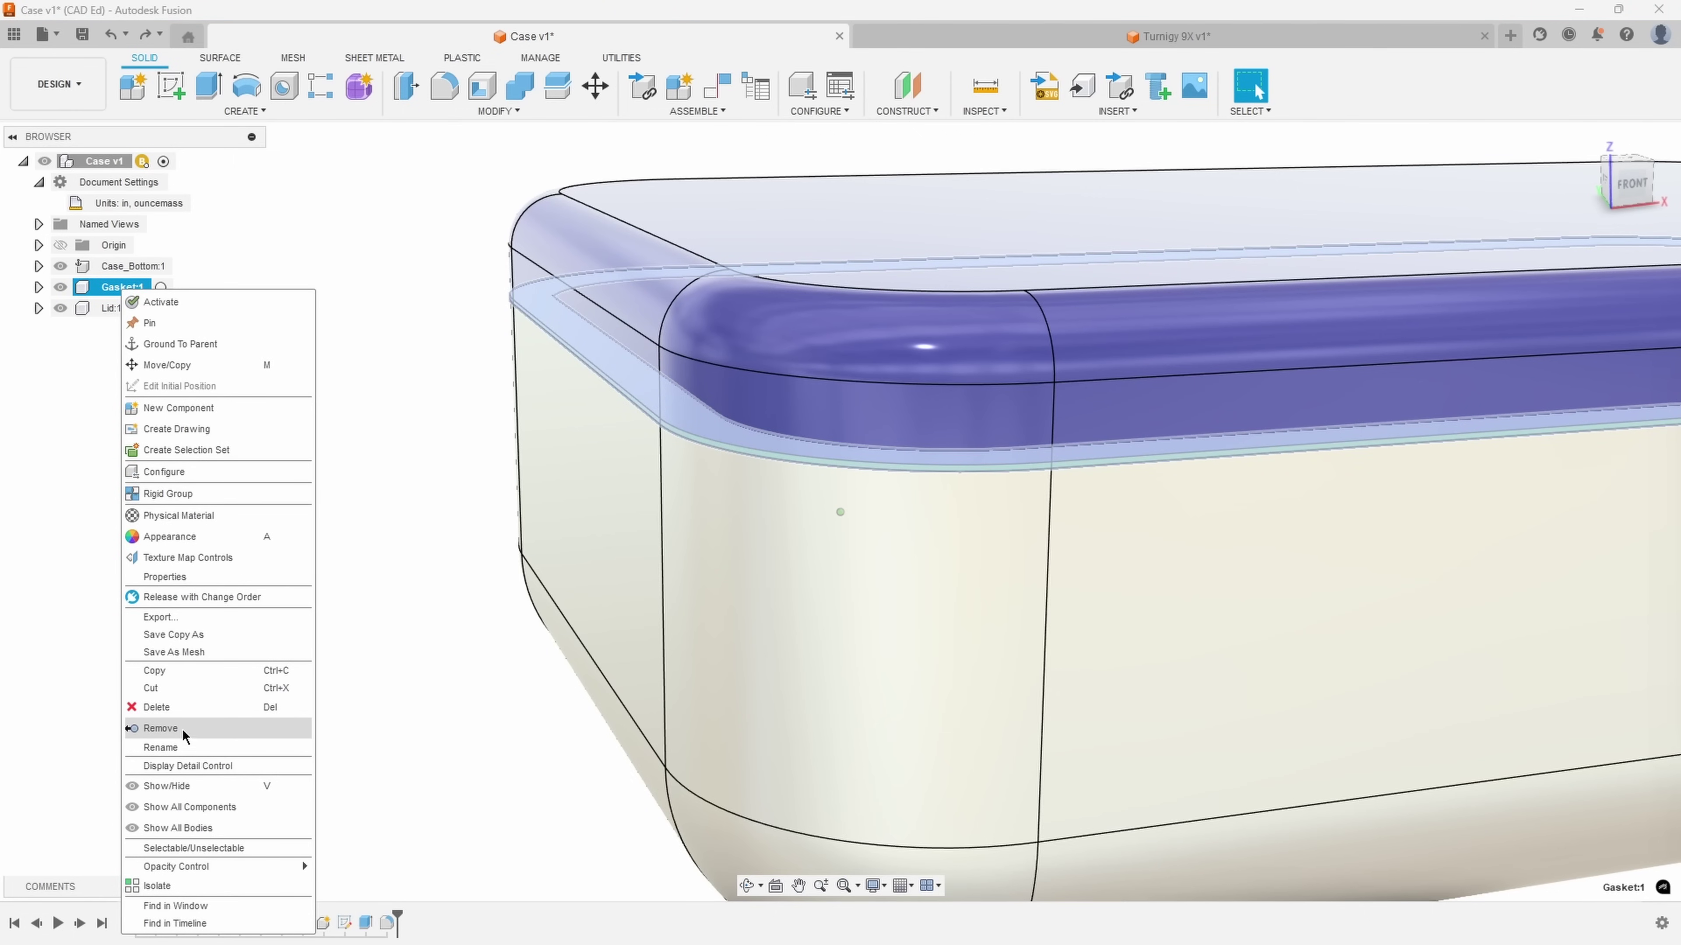
click(161, 729)
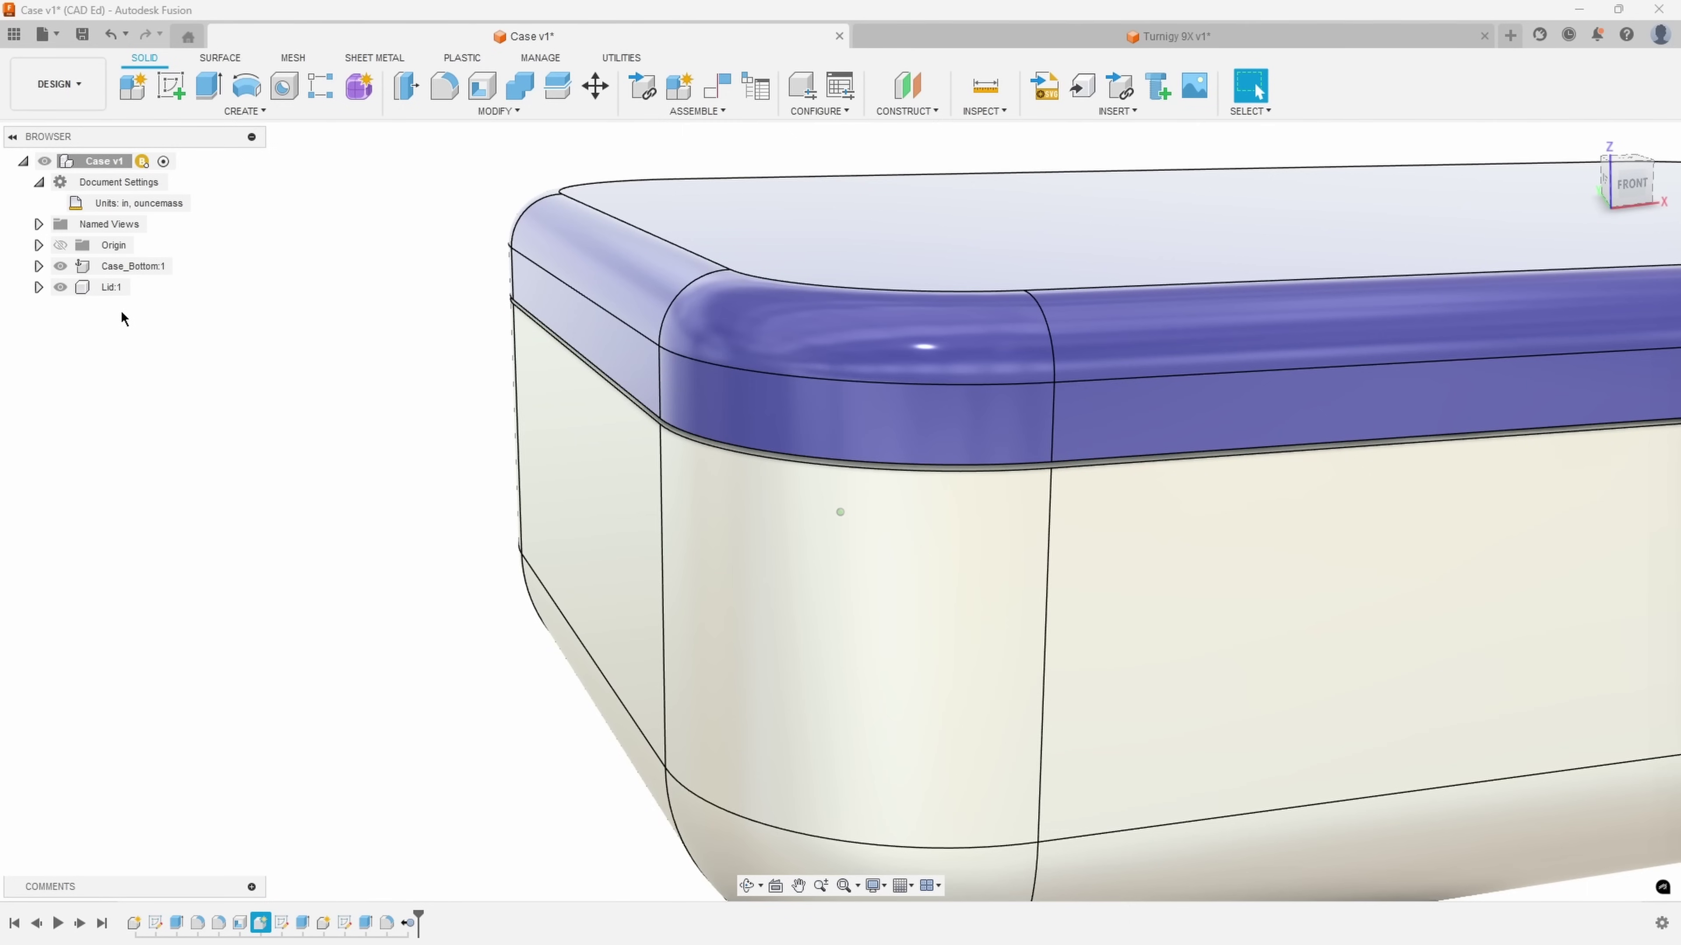
Orbit around the lid seam, then undo the removal so the gasket returns
scroll(330, 342, up, 5)
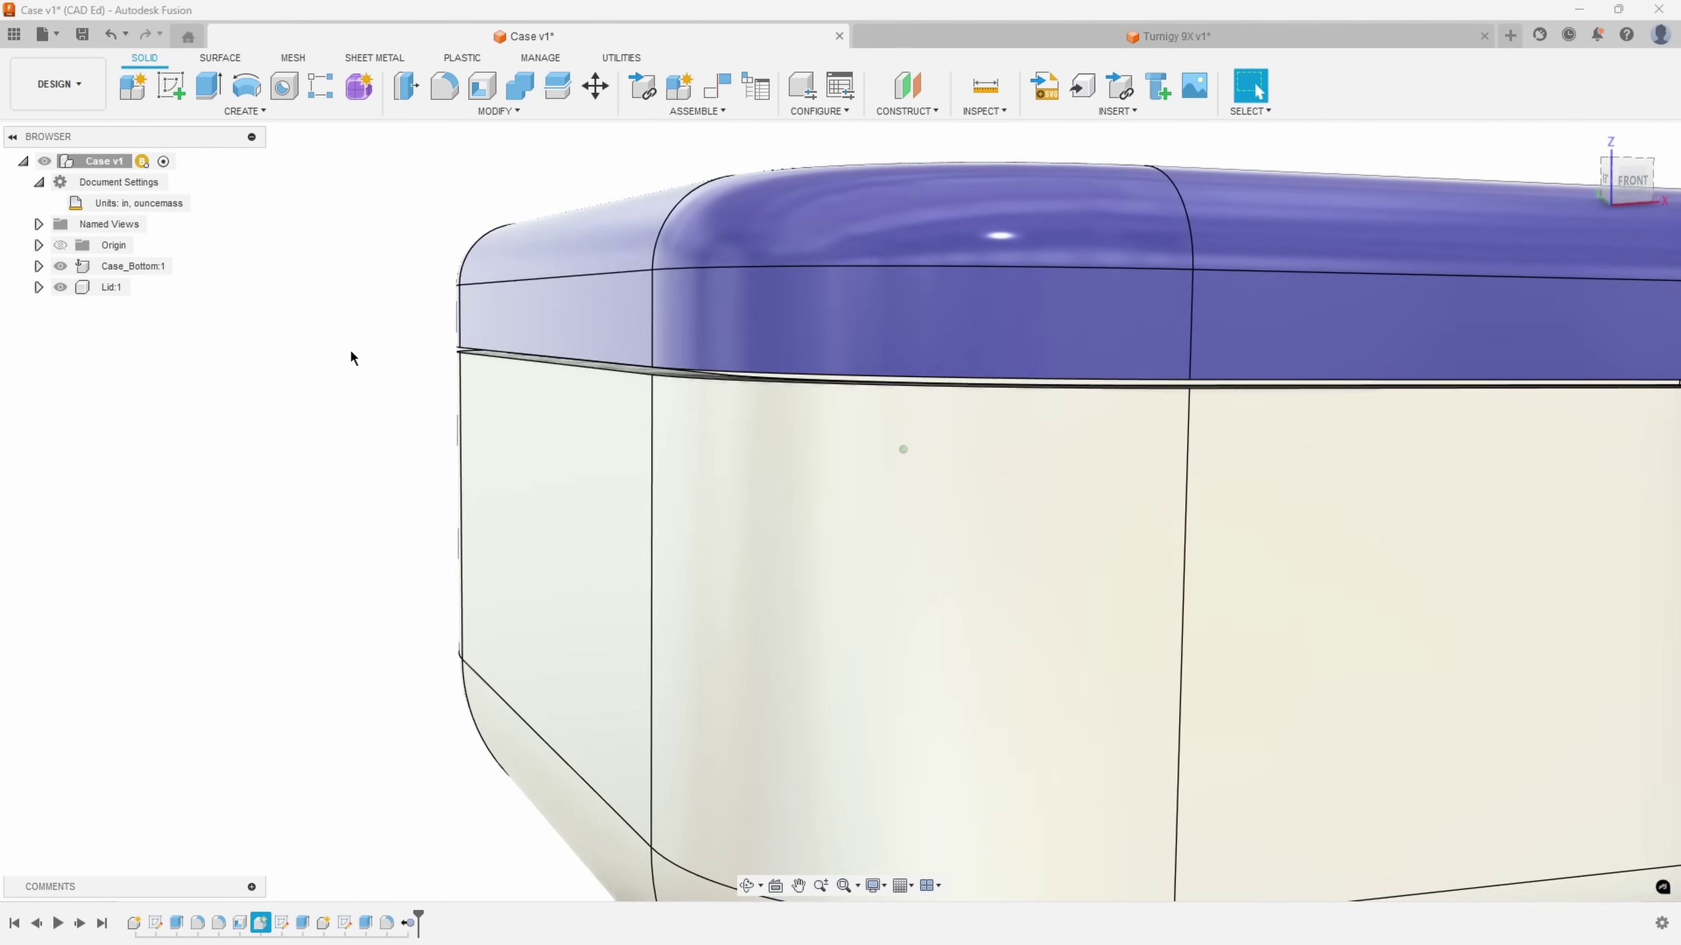
shift+middle_drag(602, 347, 279, 738)
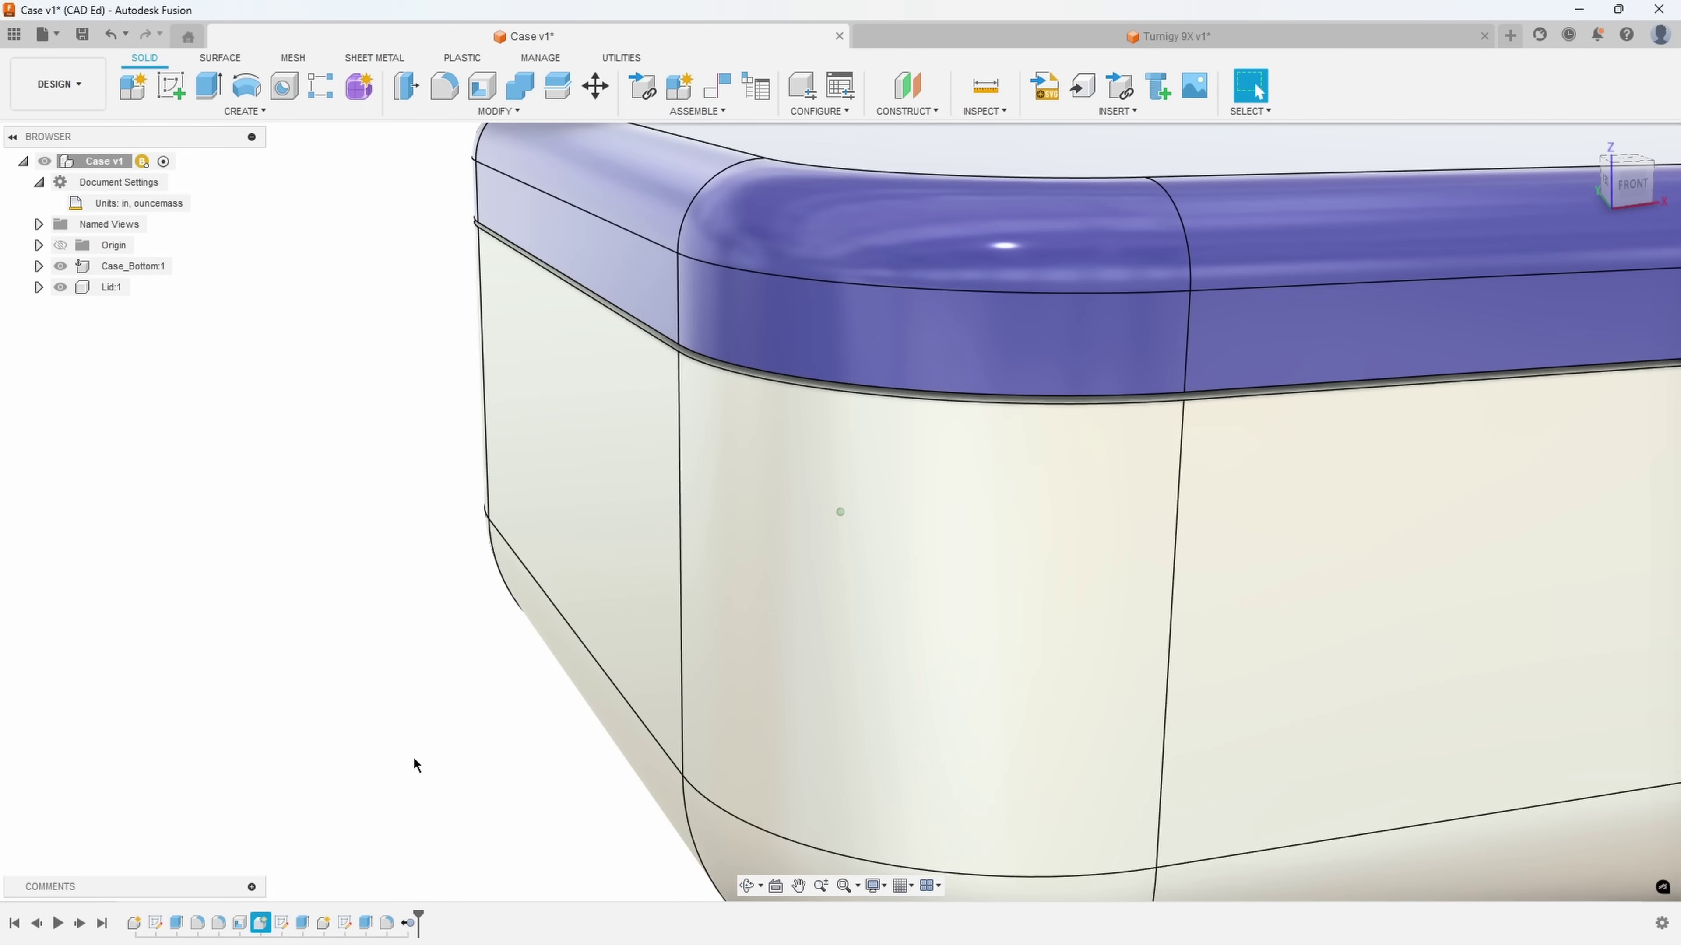
shift+middle_drag(413, 765, 245, 378)
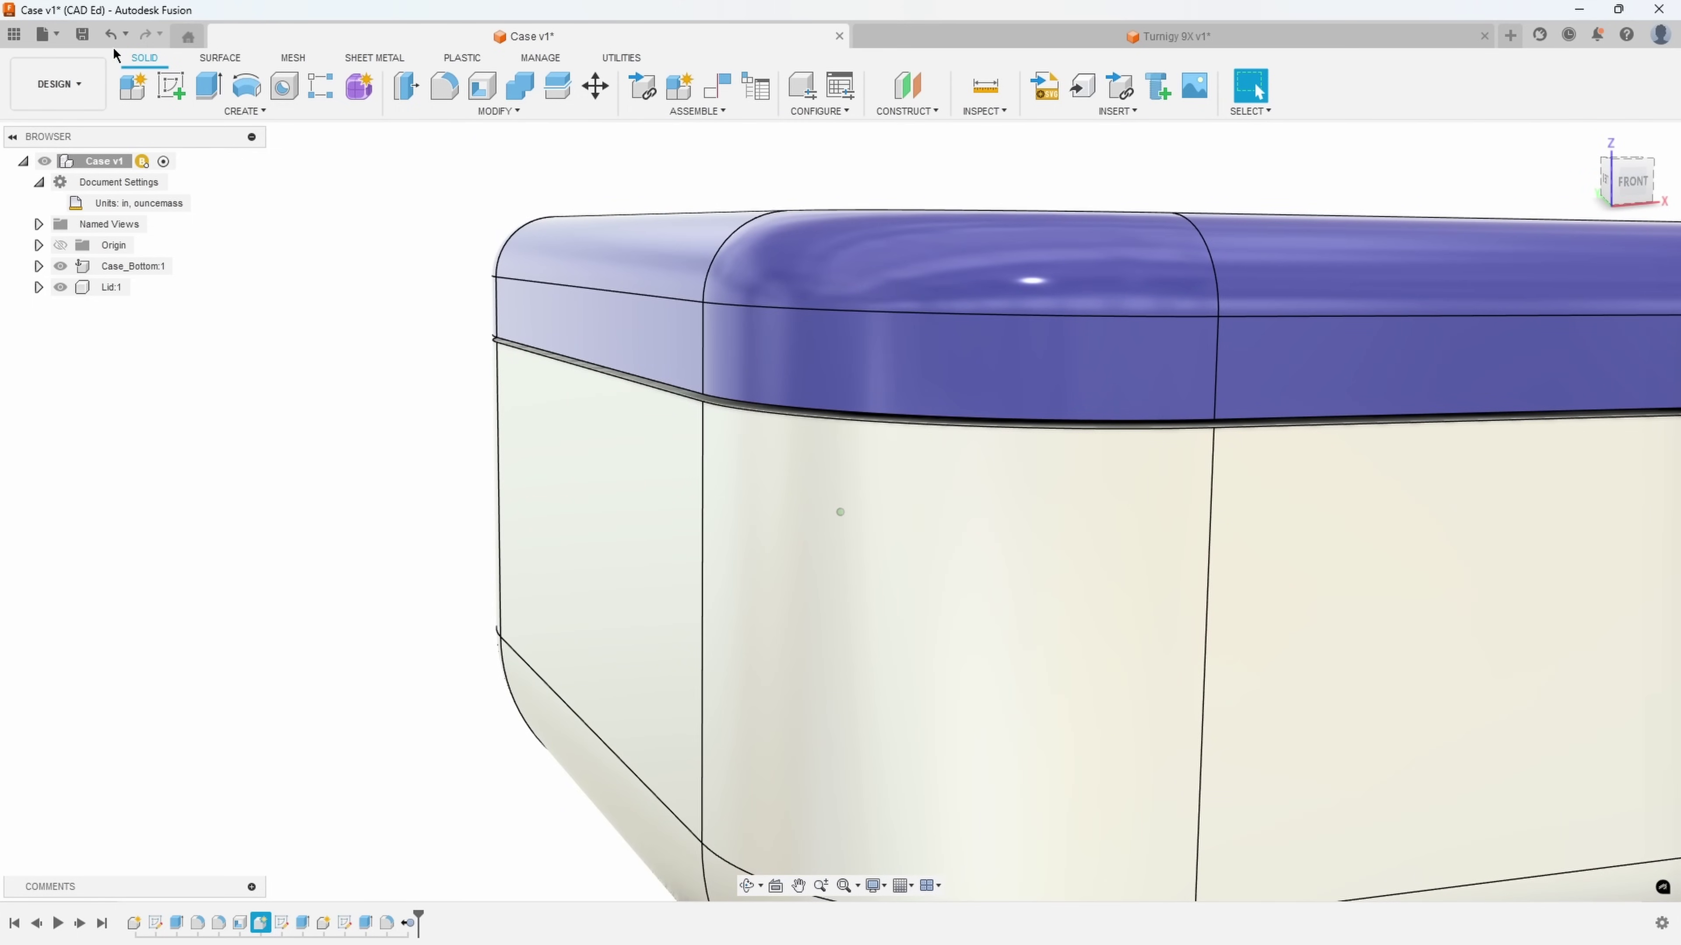
click(108, 35)
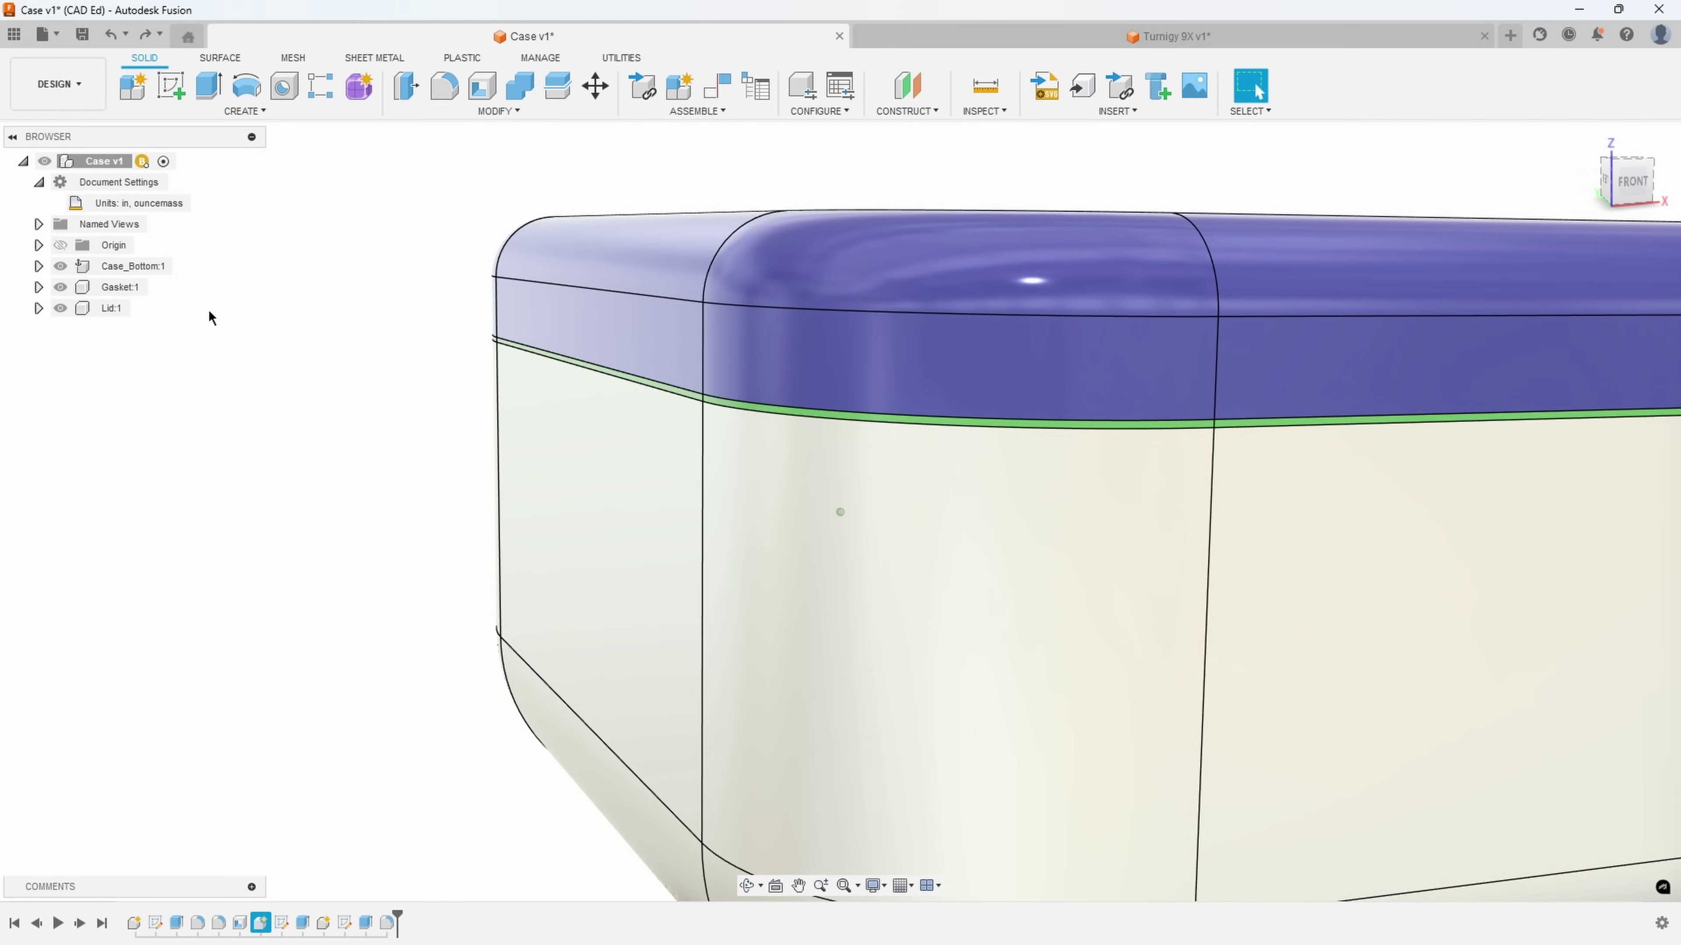
shift+middle_drag(270, 395, 303, 358)
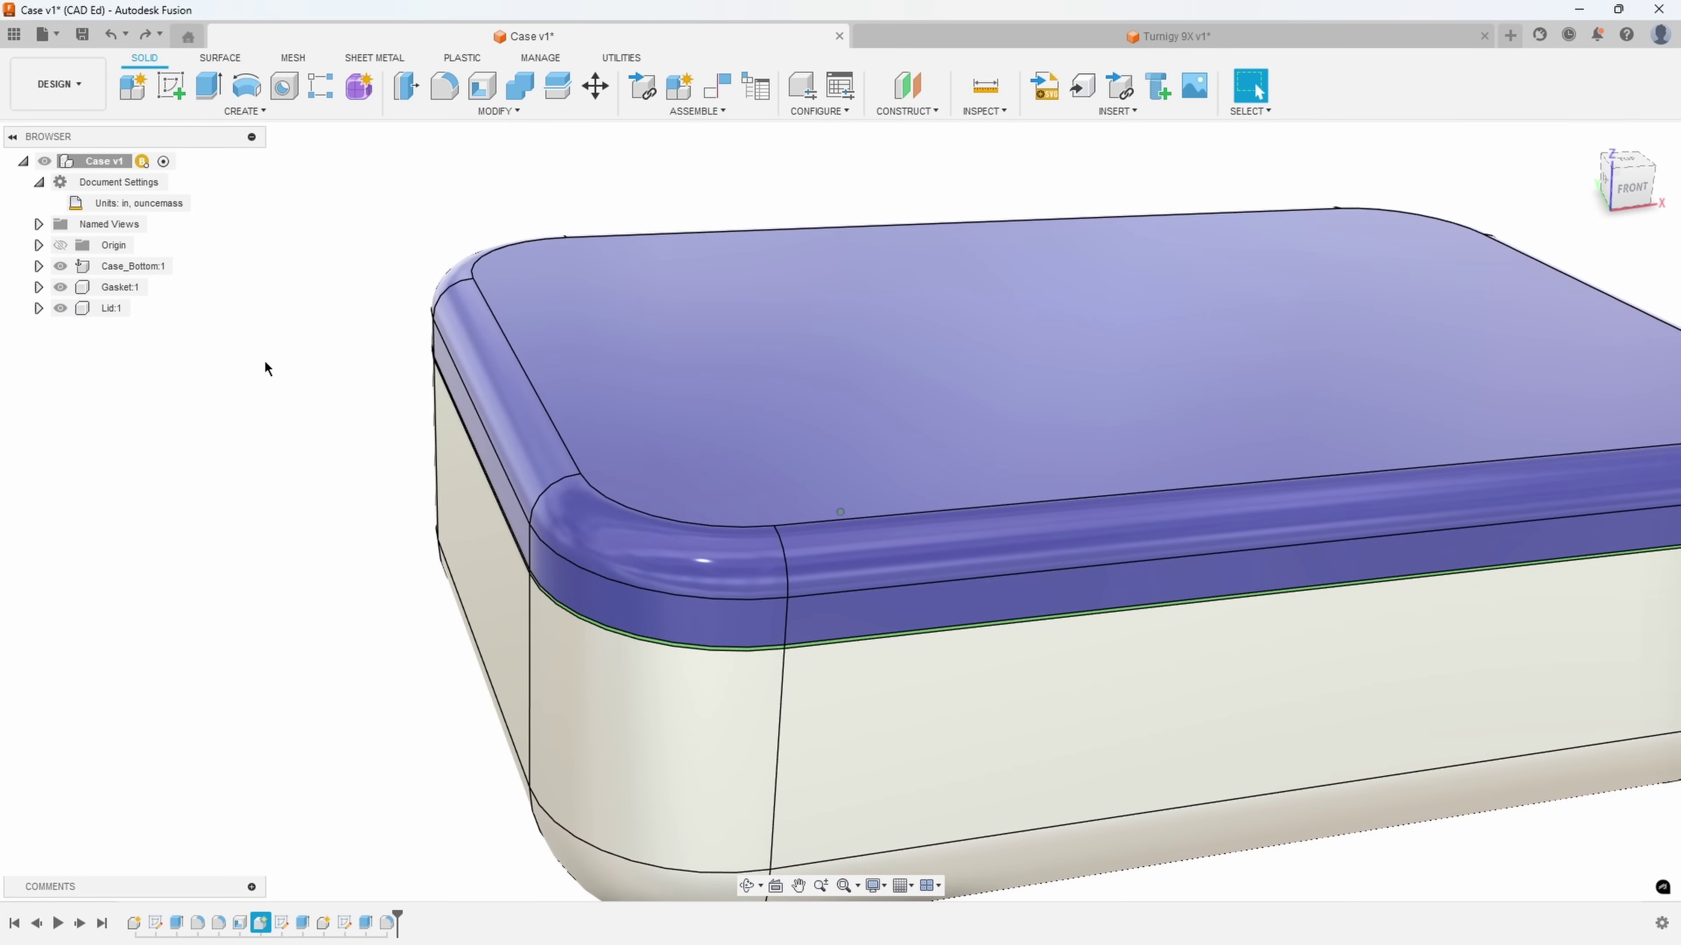
click(281, 86)
click(737, 372)
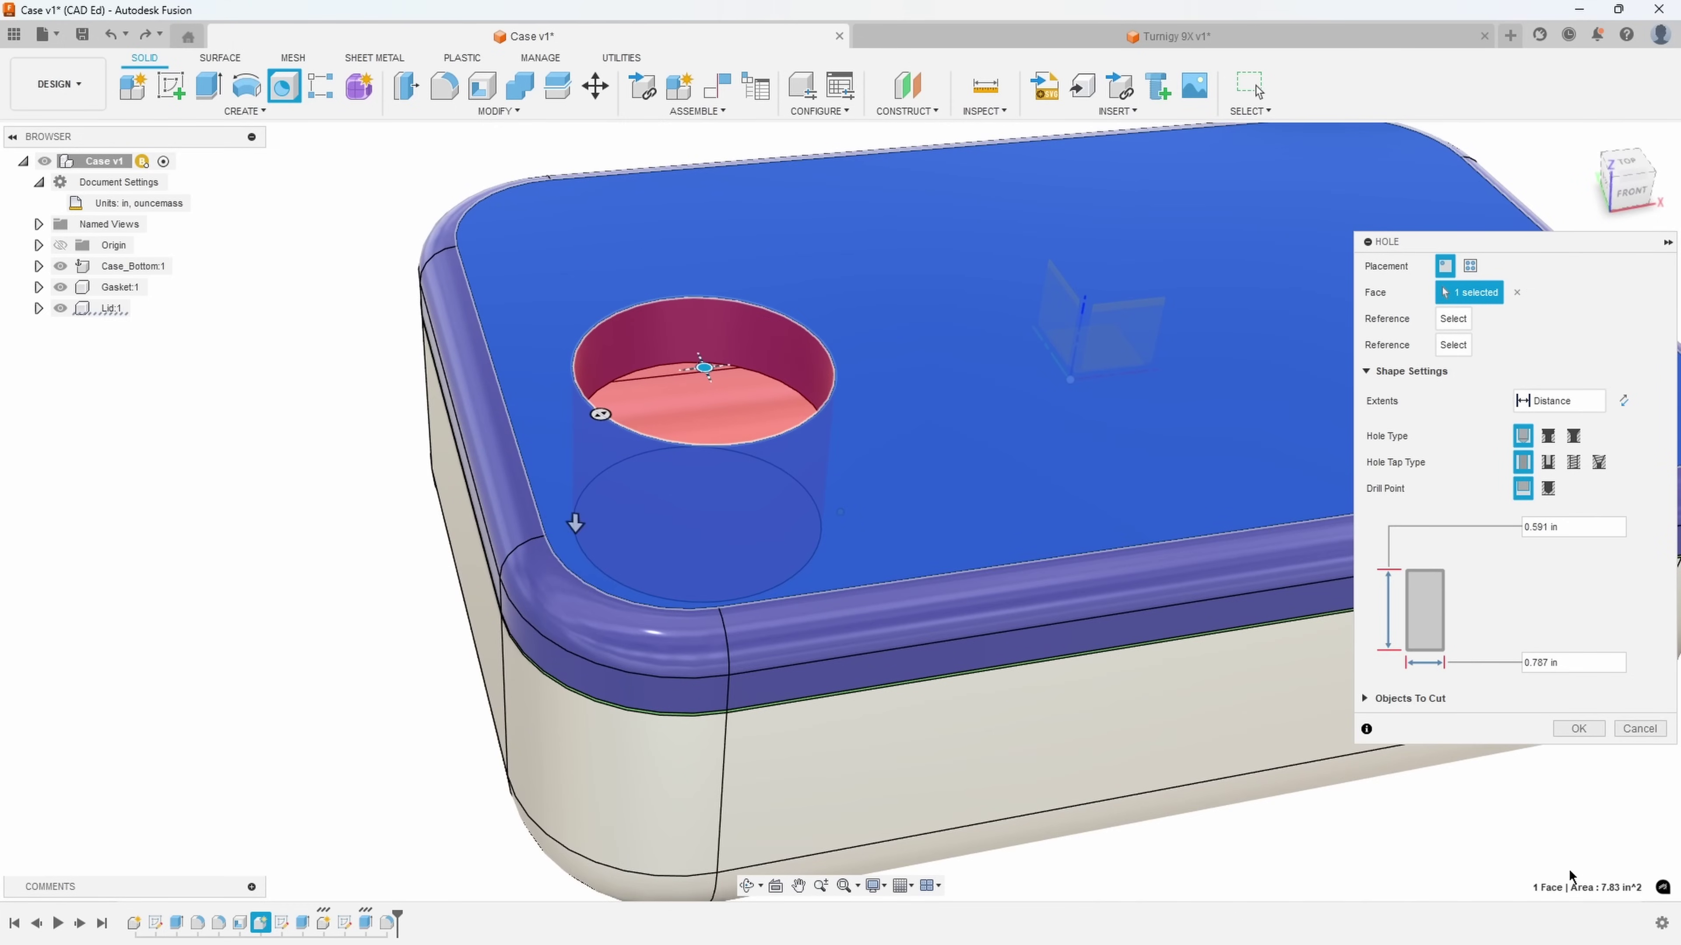
click(1579, 732)
shift+middle_drag(252, 351, 265, 298)
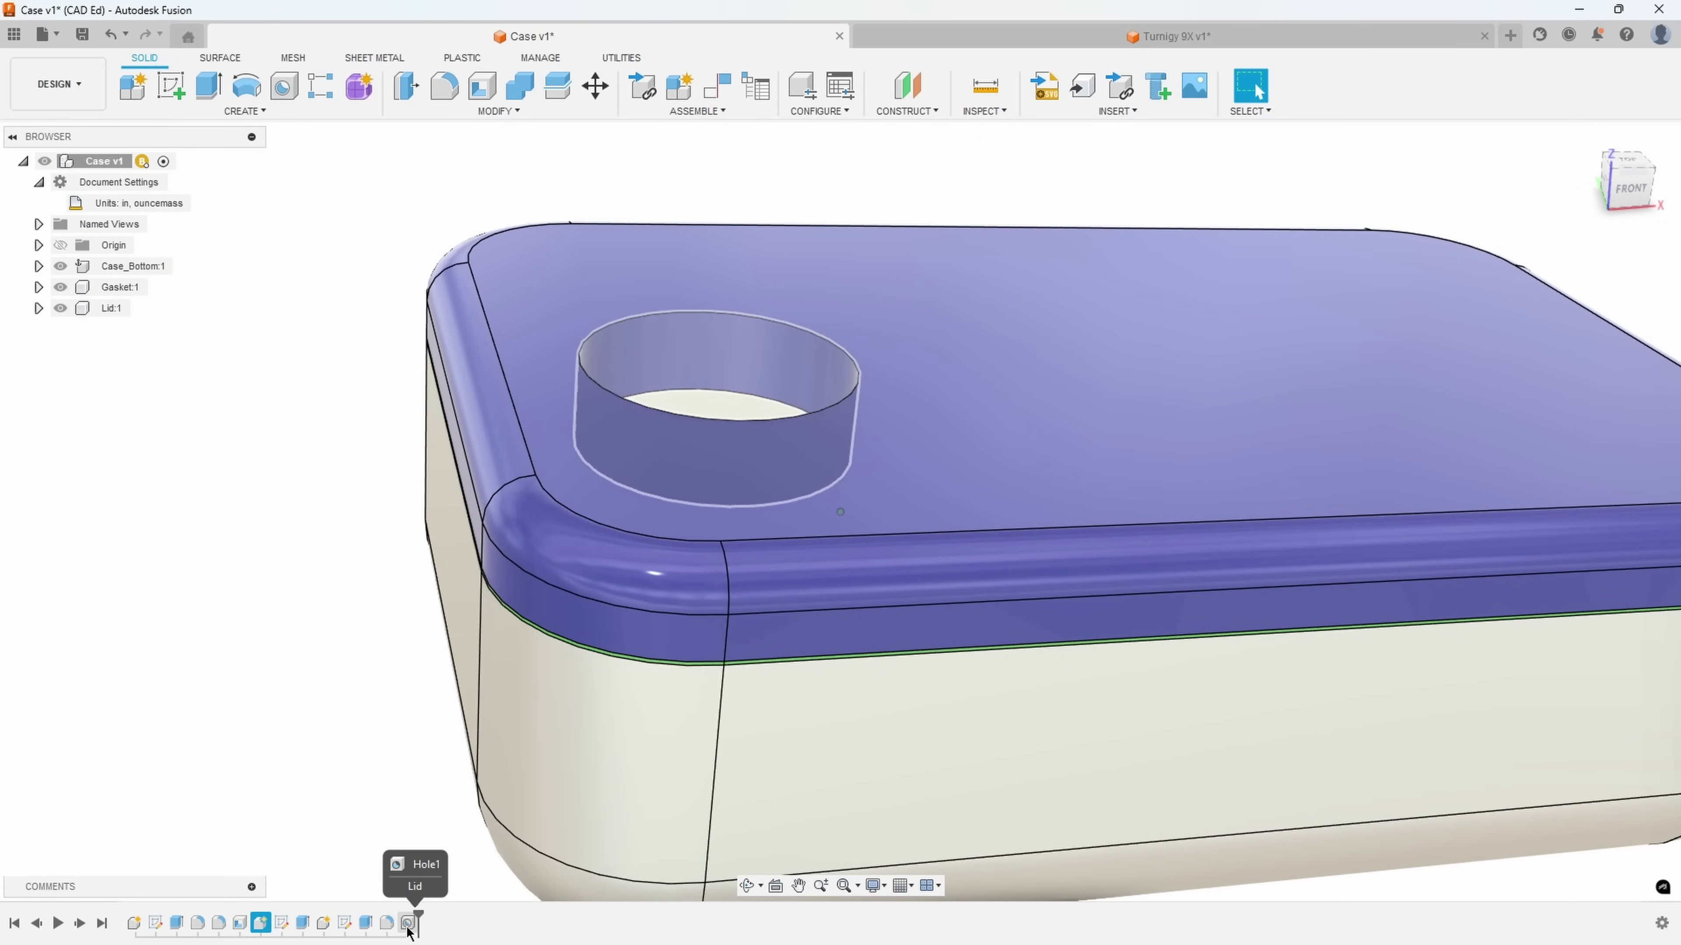
scroll(393, 368, up, 5)
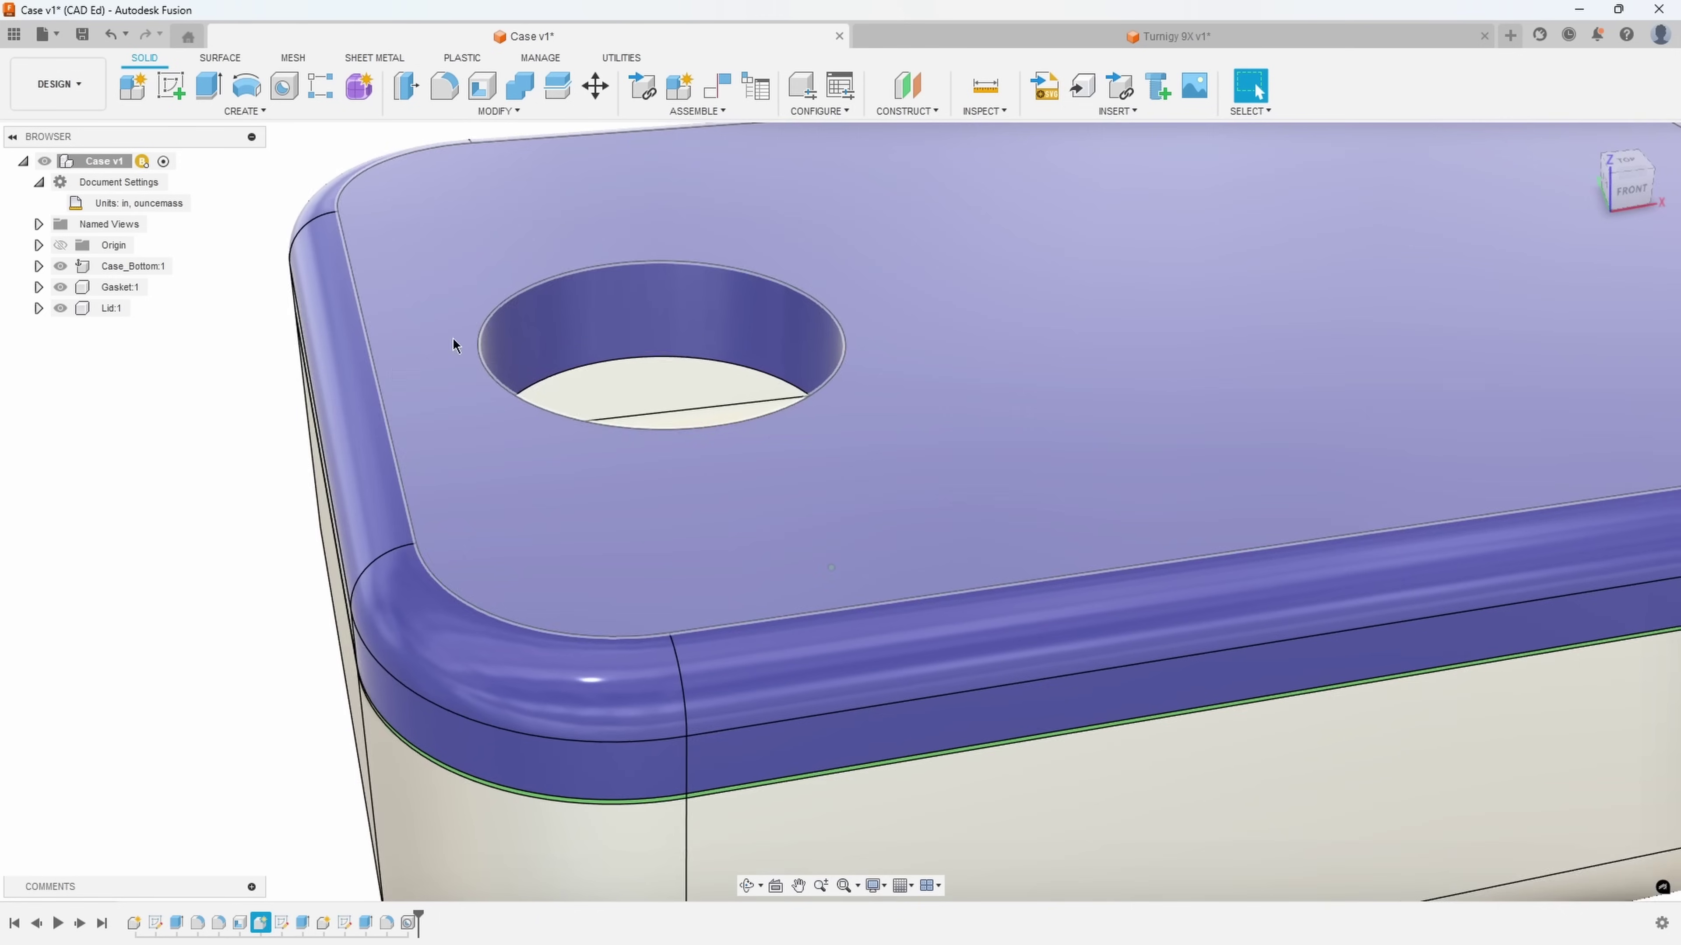
click(665, 332)
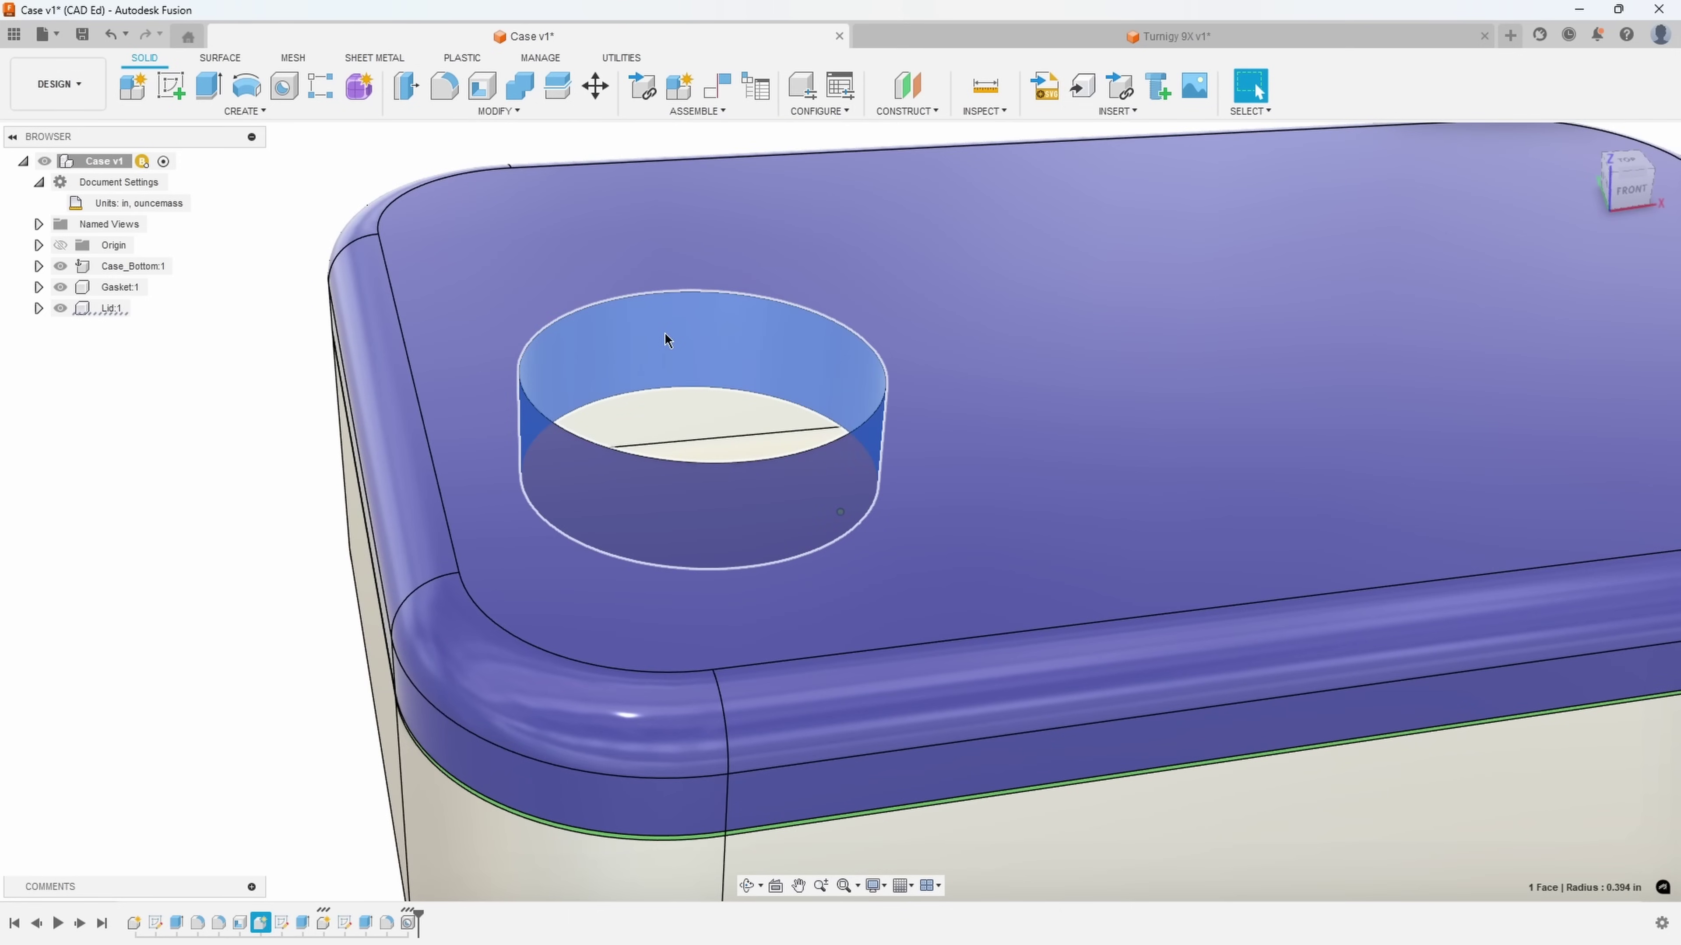
right_click(665, 333)
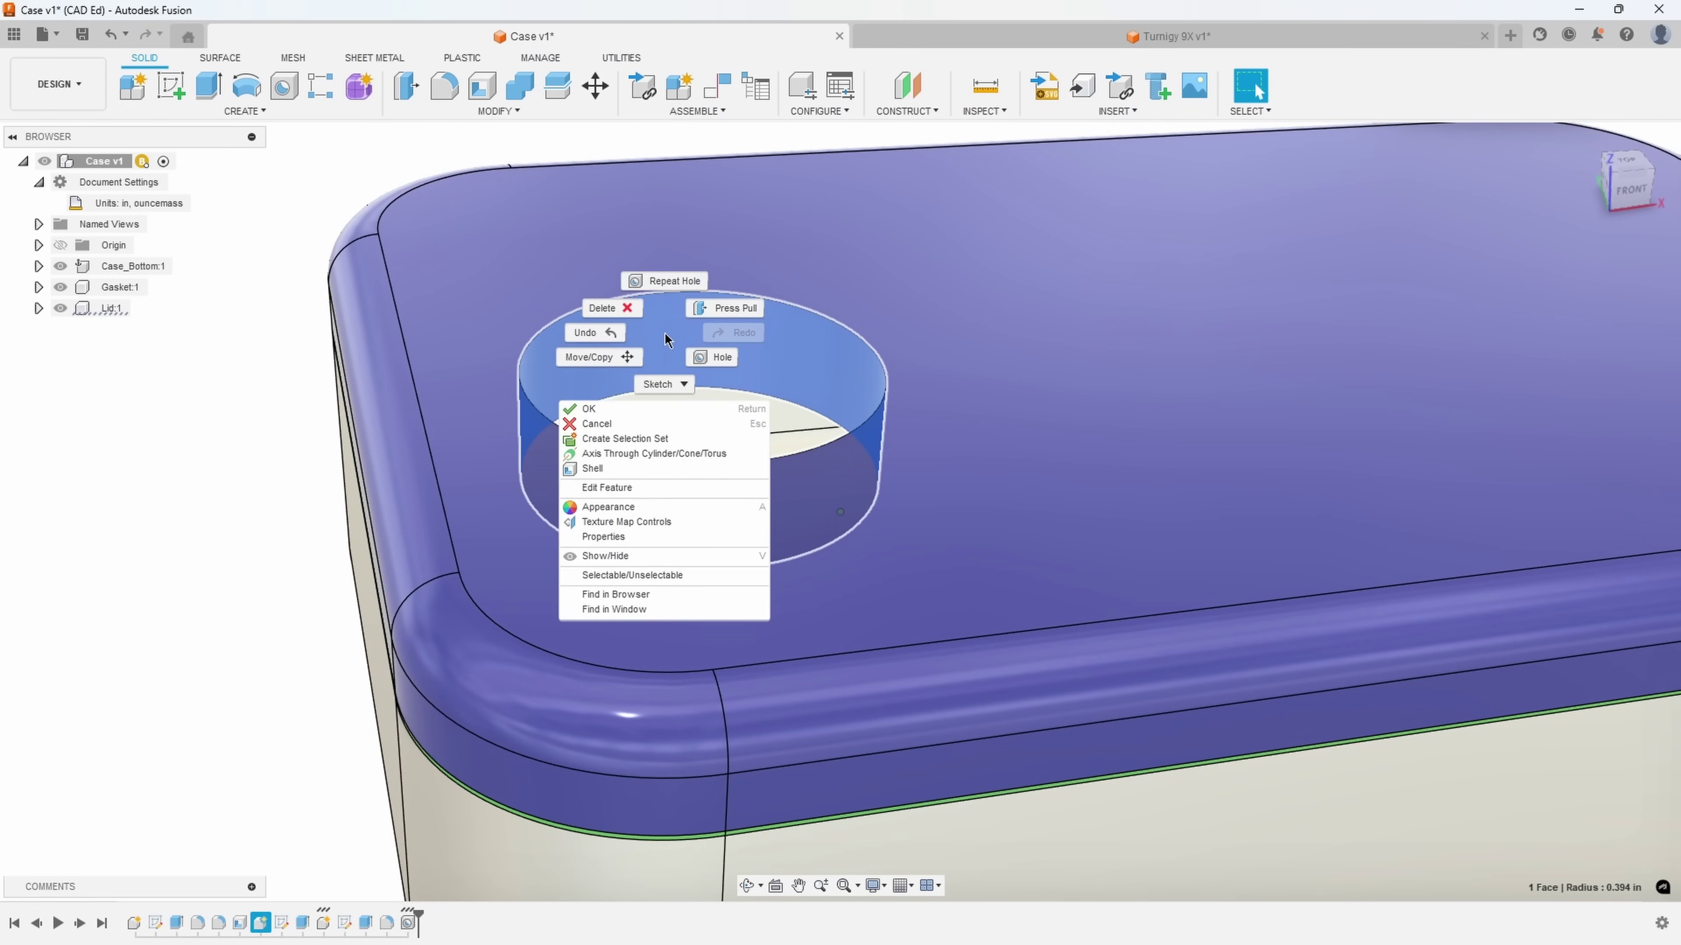
click(620, 315)
scroll(329, 628, down, 3)
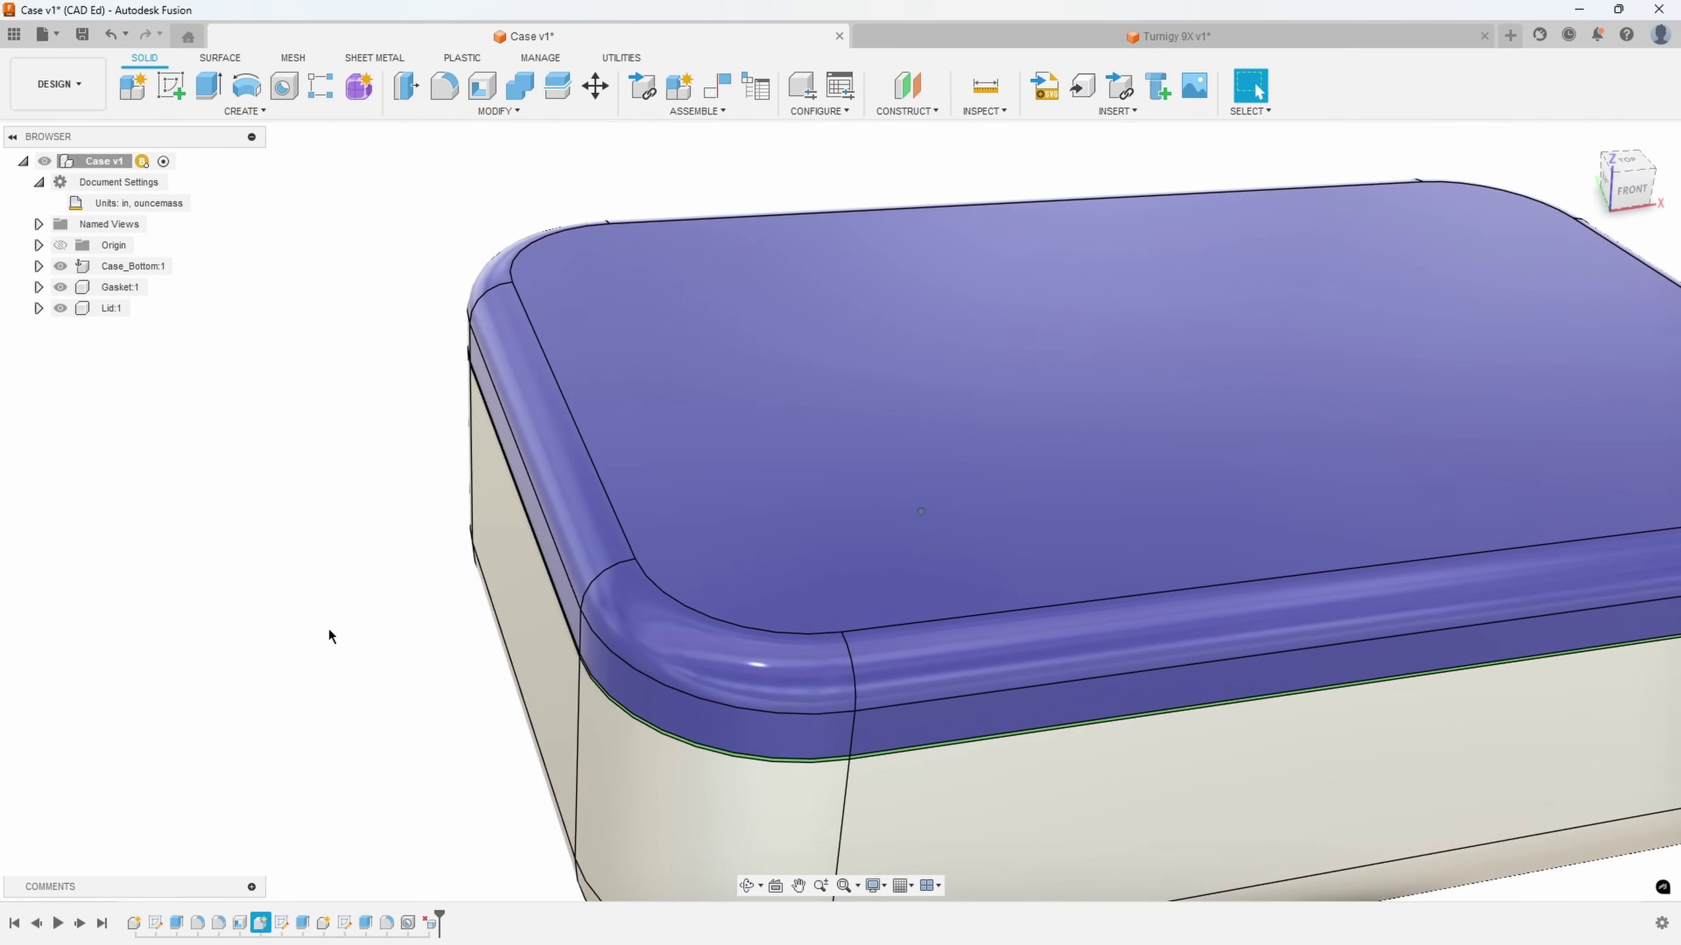
middle_drag(318, 535, 322, 501)
click(109, 34)
click(109, 35)
shift+middle_drag(464, 478, 145, 299)
Permanently delete Gasket:1 again and bring up the context menu for the lid's Sketch1
right_click(121, 289)
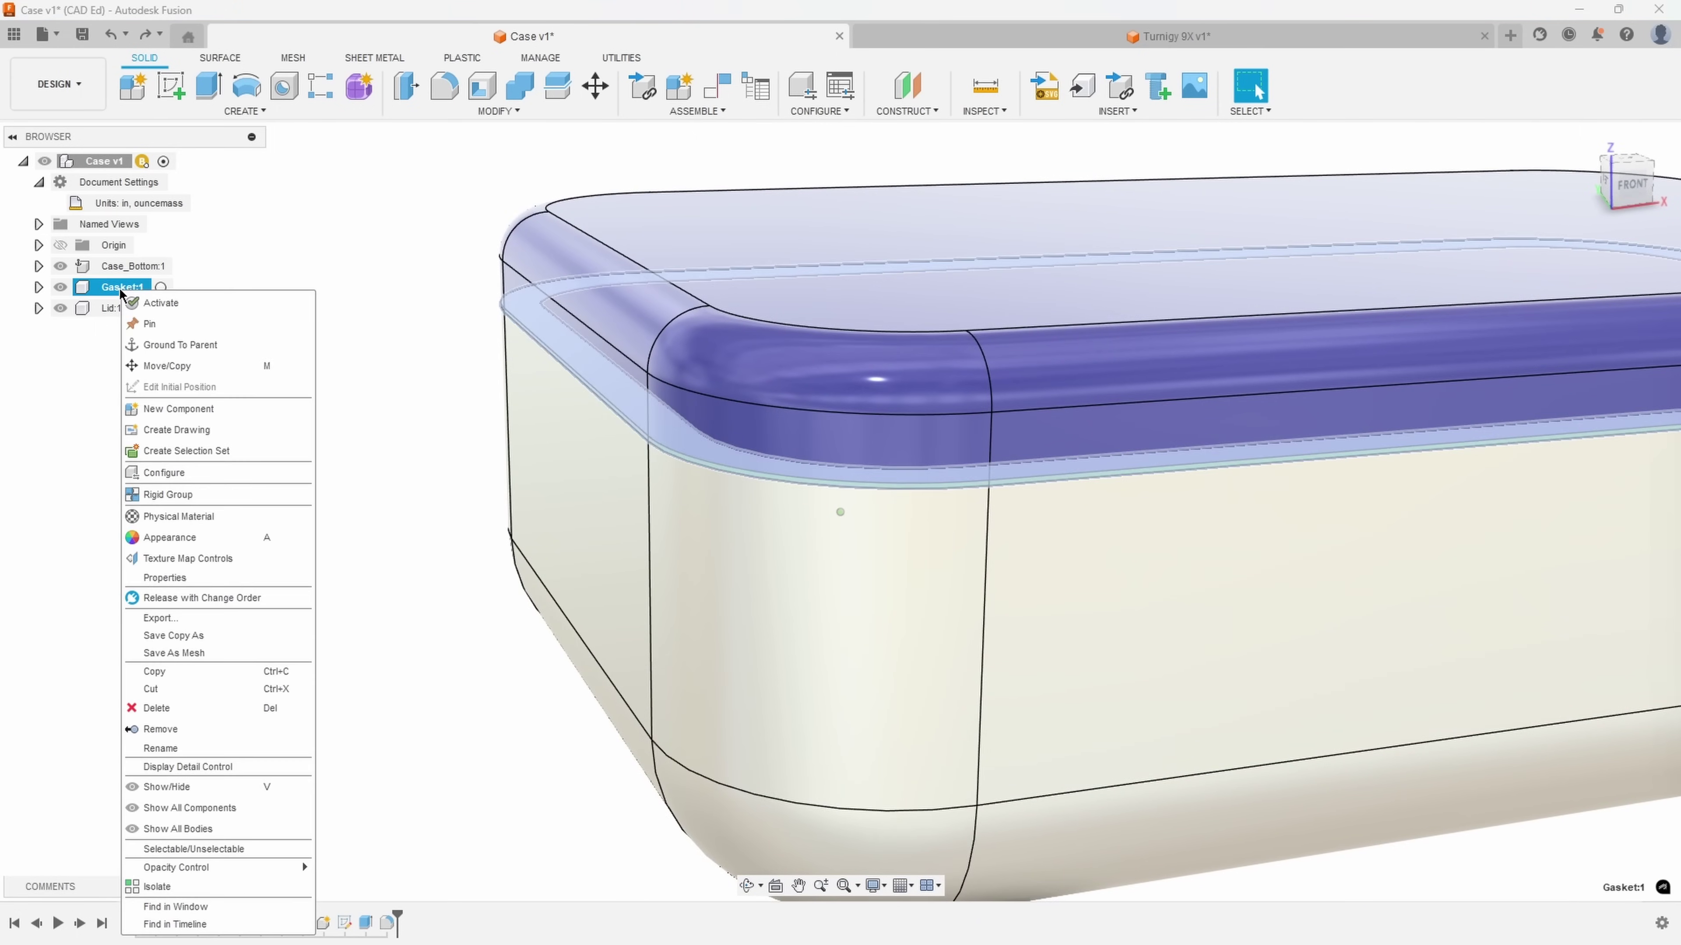
click(172, 708)
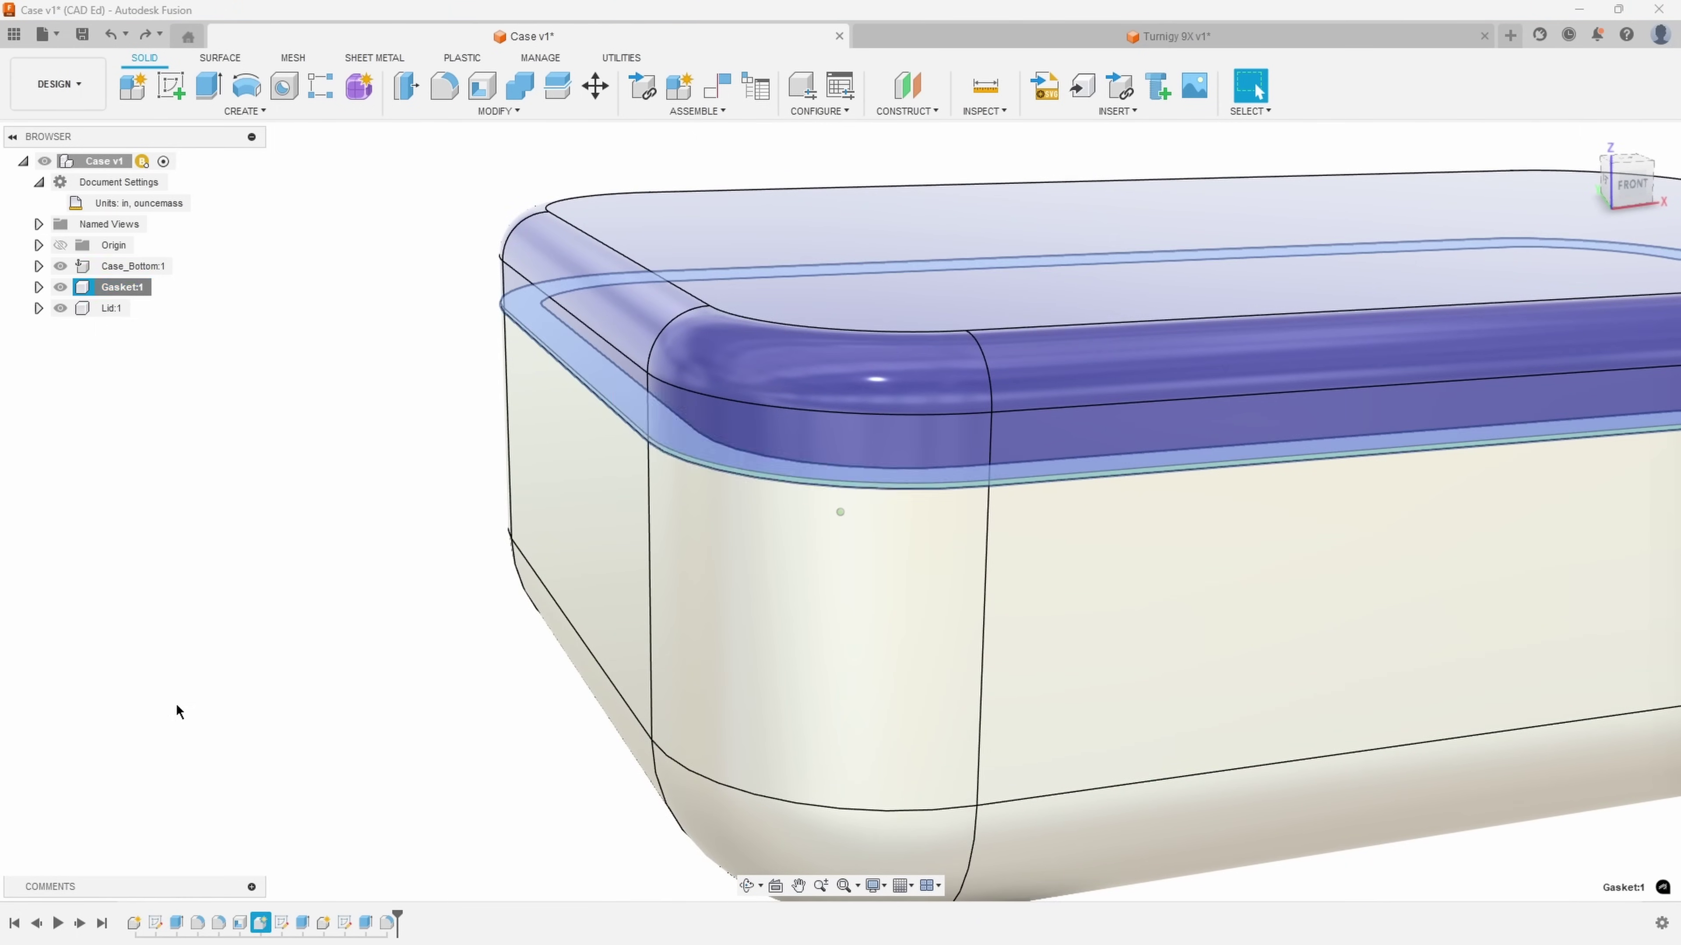
click(948, 531)
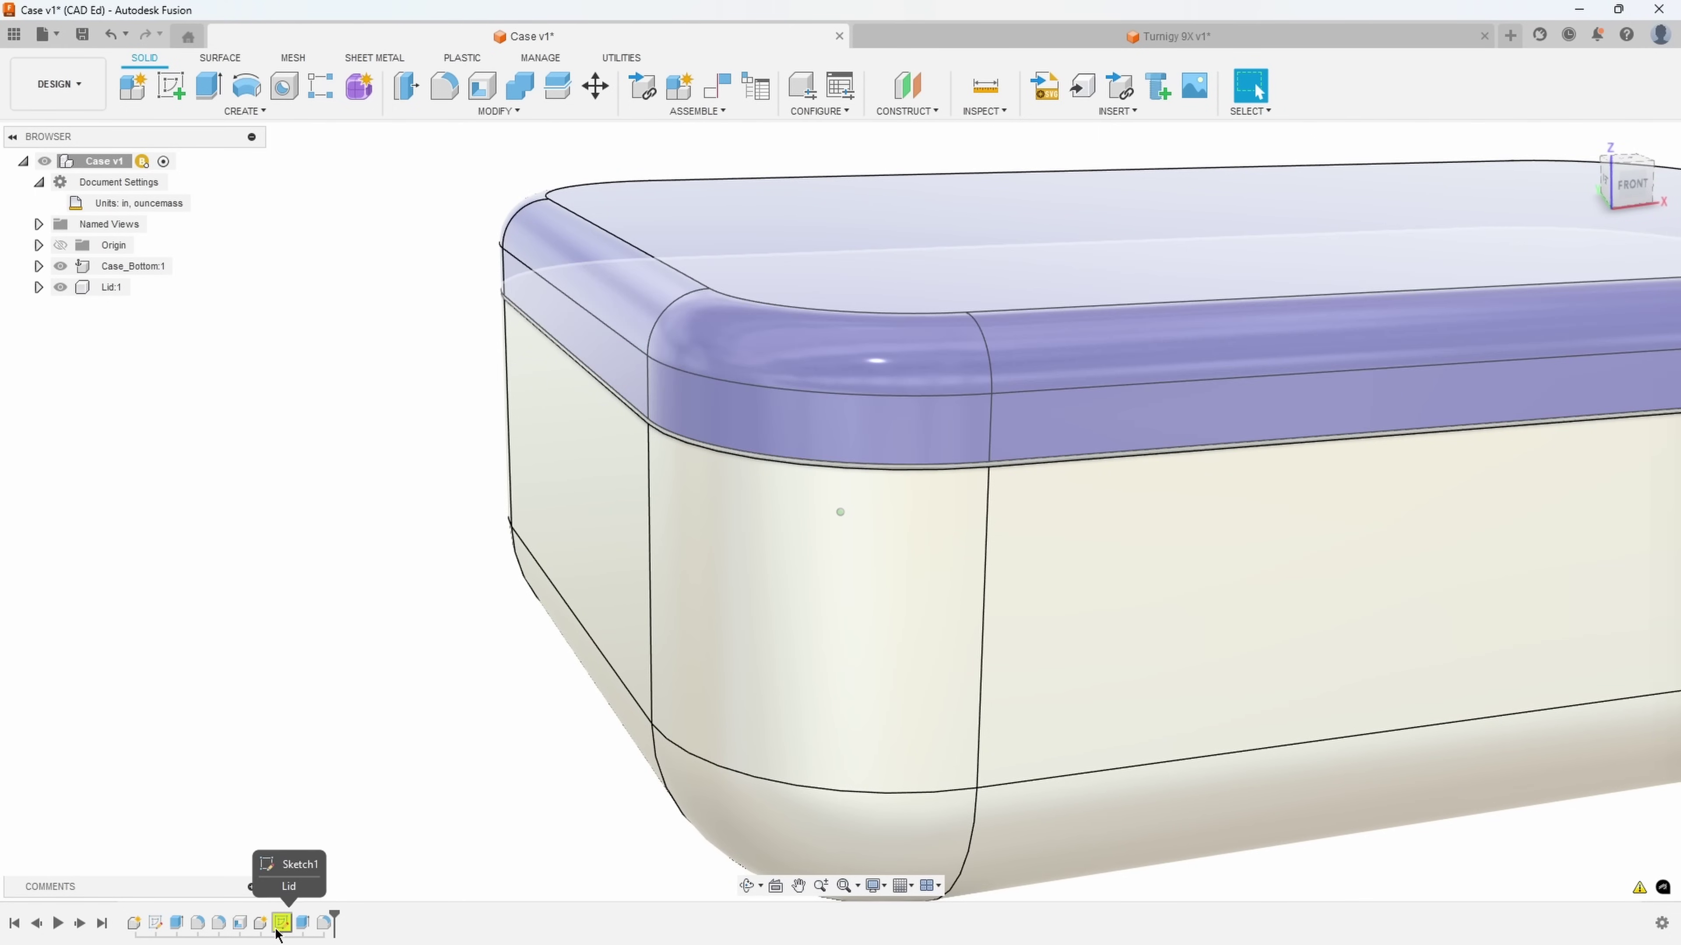
right_click(281, 924)
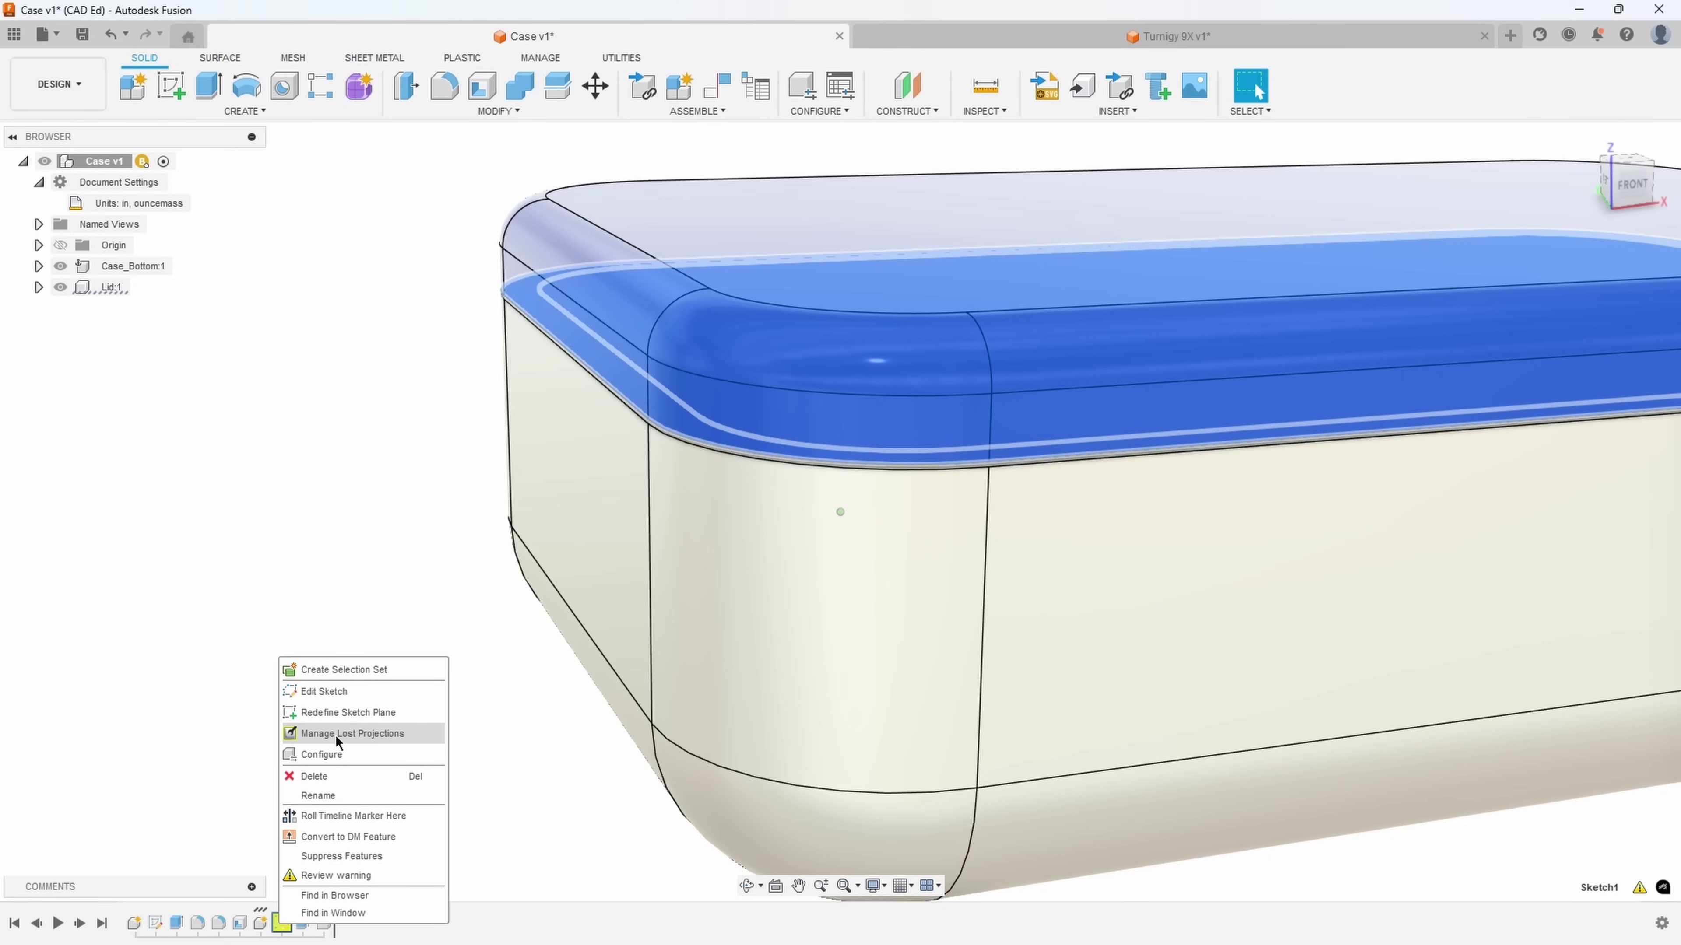
In Manage Lost Projections, re-link Sketch1's lost Face 1 to the sketch's outer outline
click(350, 735)
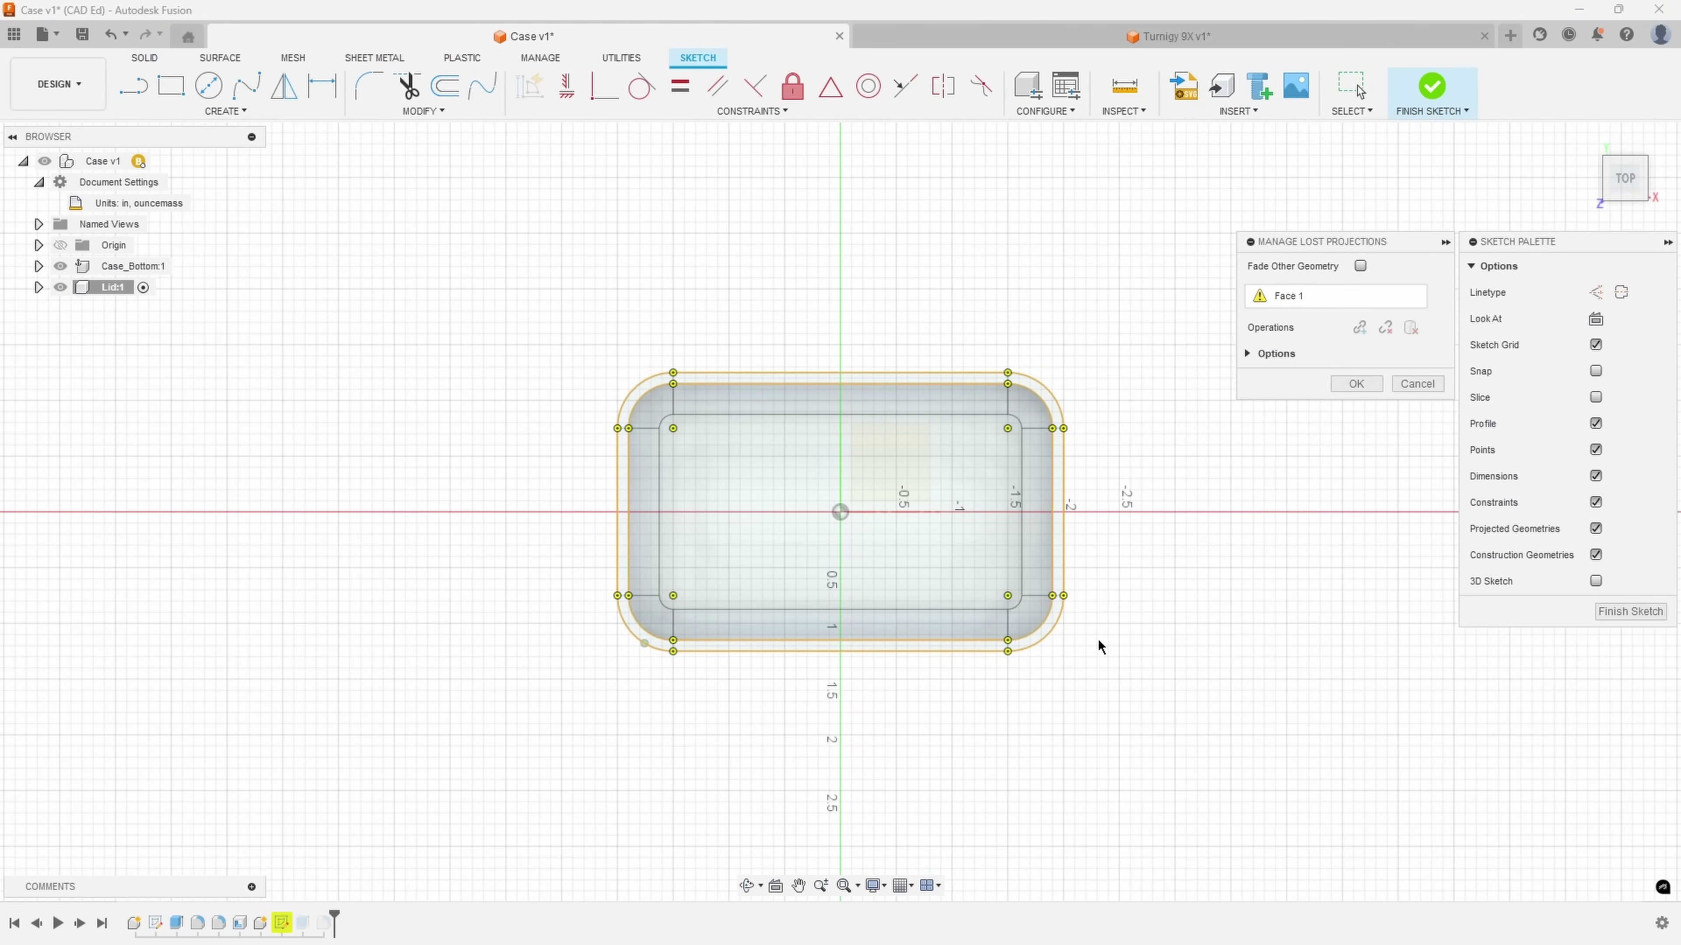
scroll(733, 523, up, 3)
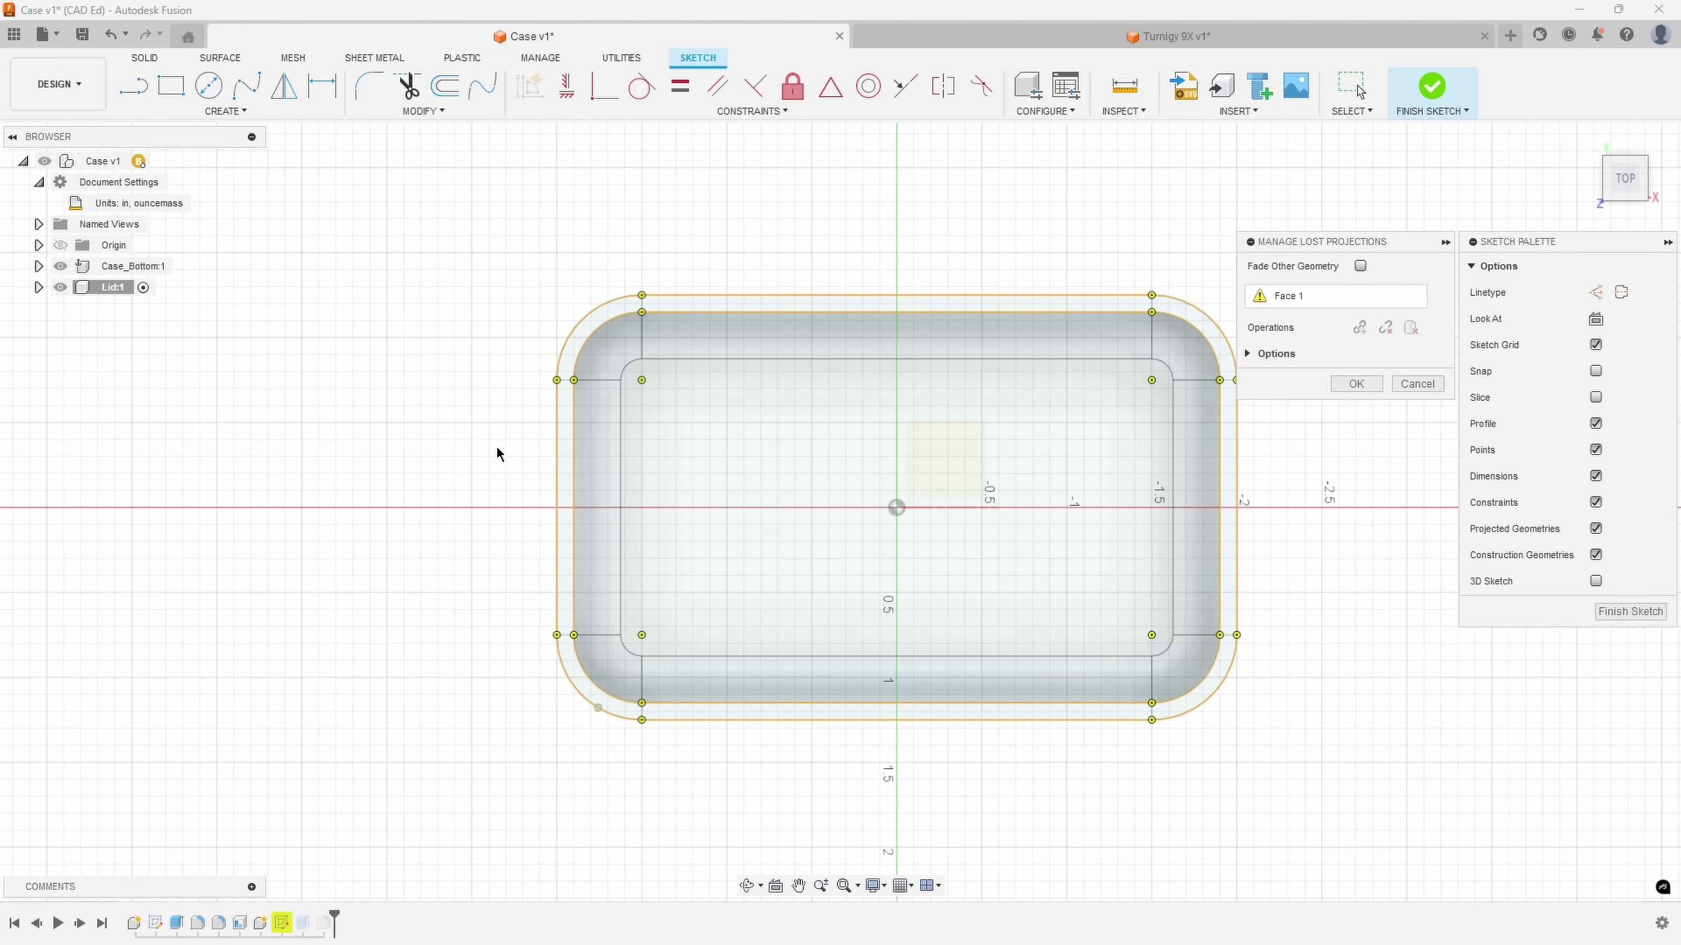
middle_drag(1051, 270, 958, 275)
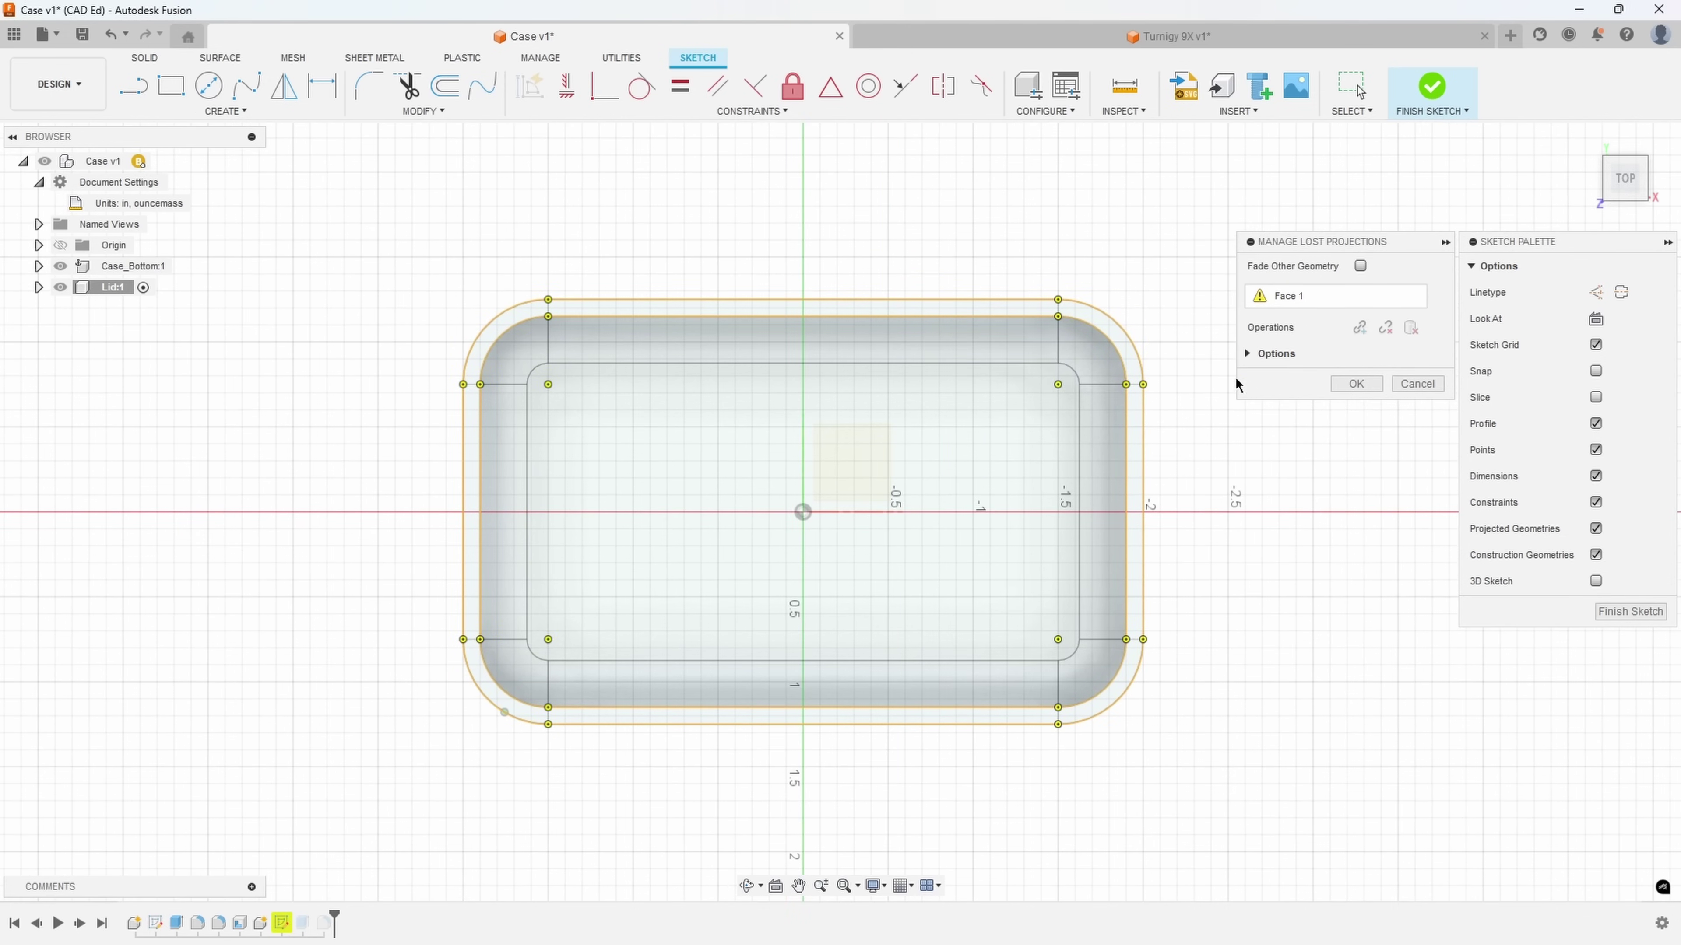
click(1284, 299)
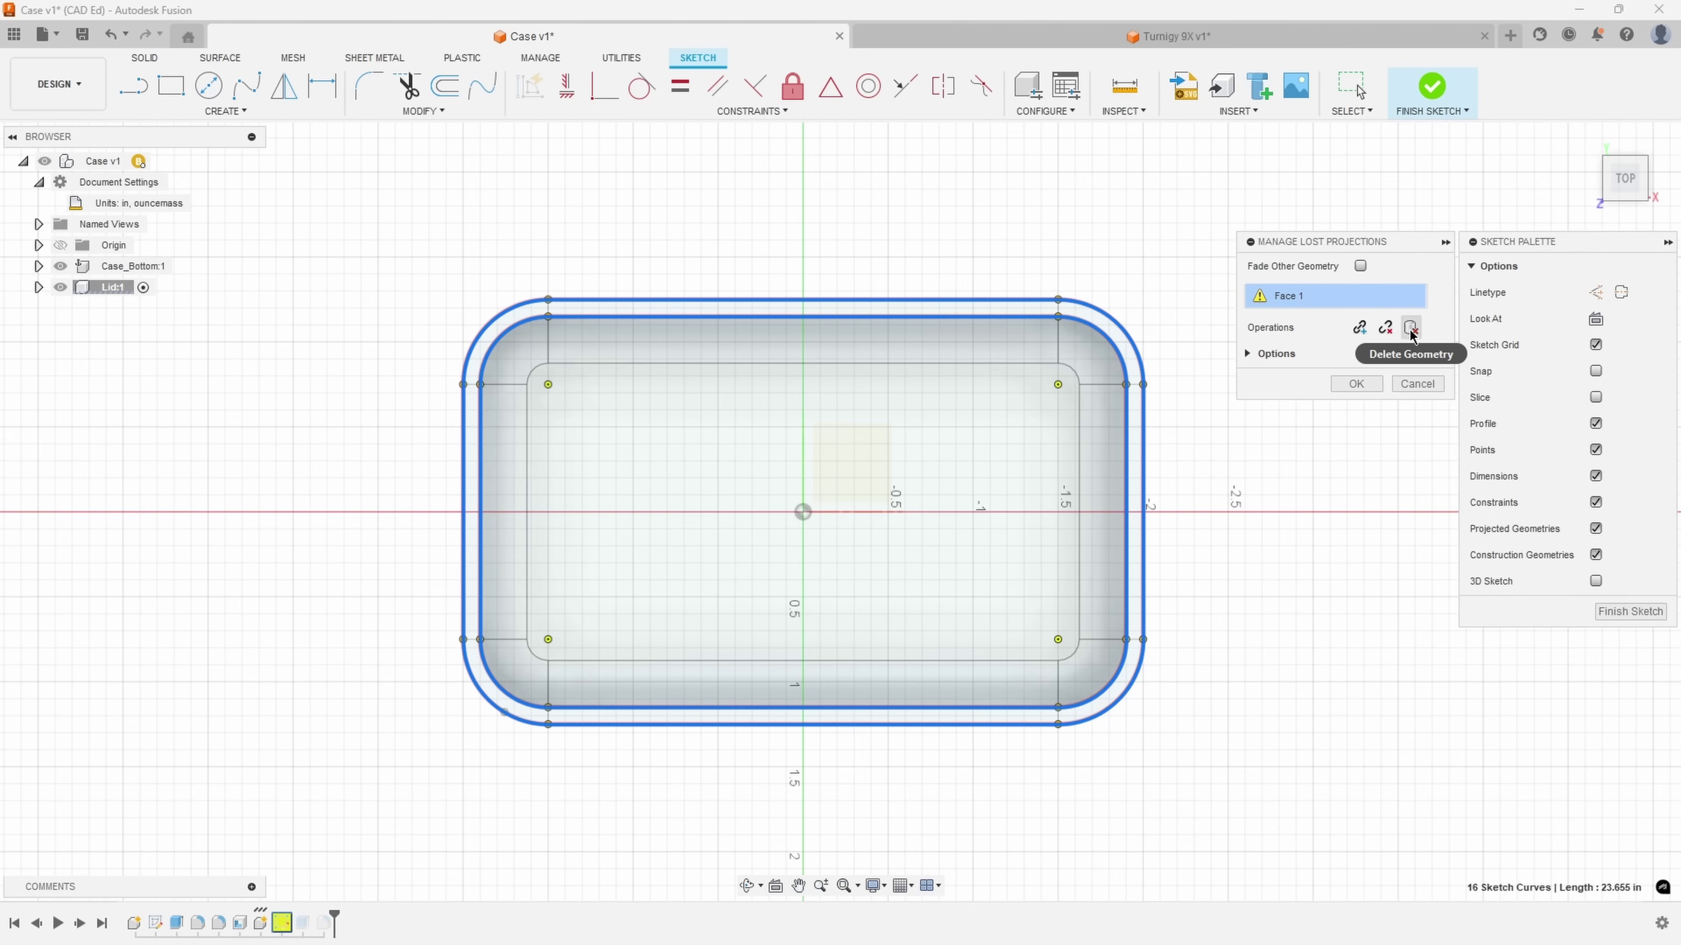
click(1358, 327)
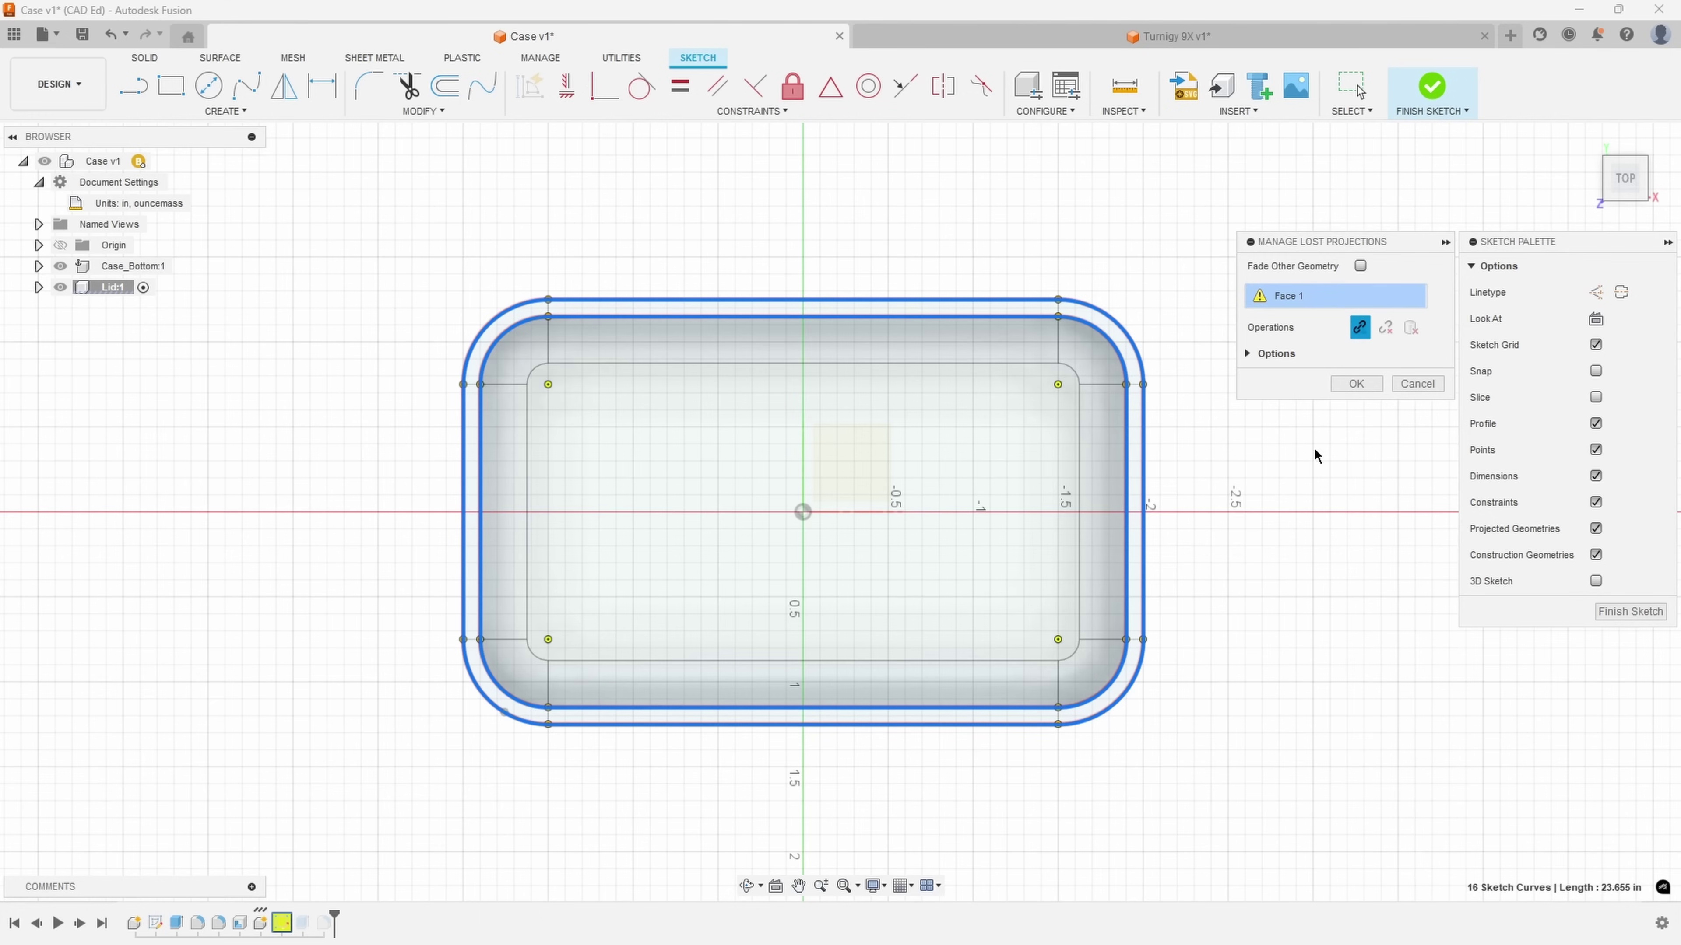
click(1083, 316)
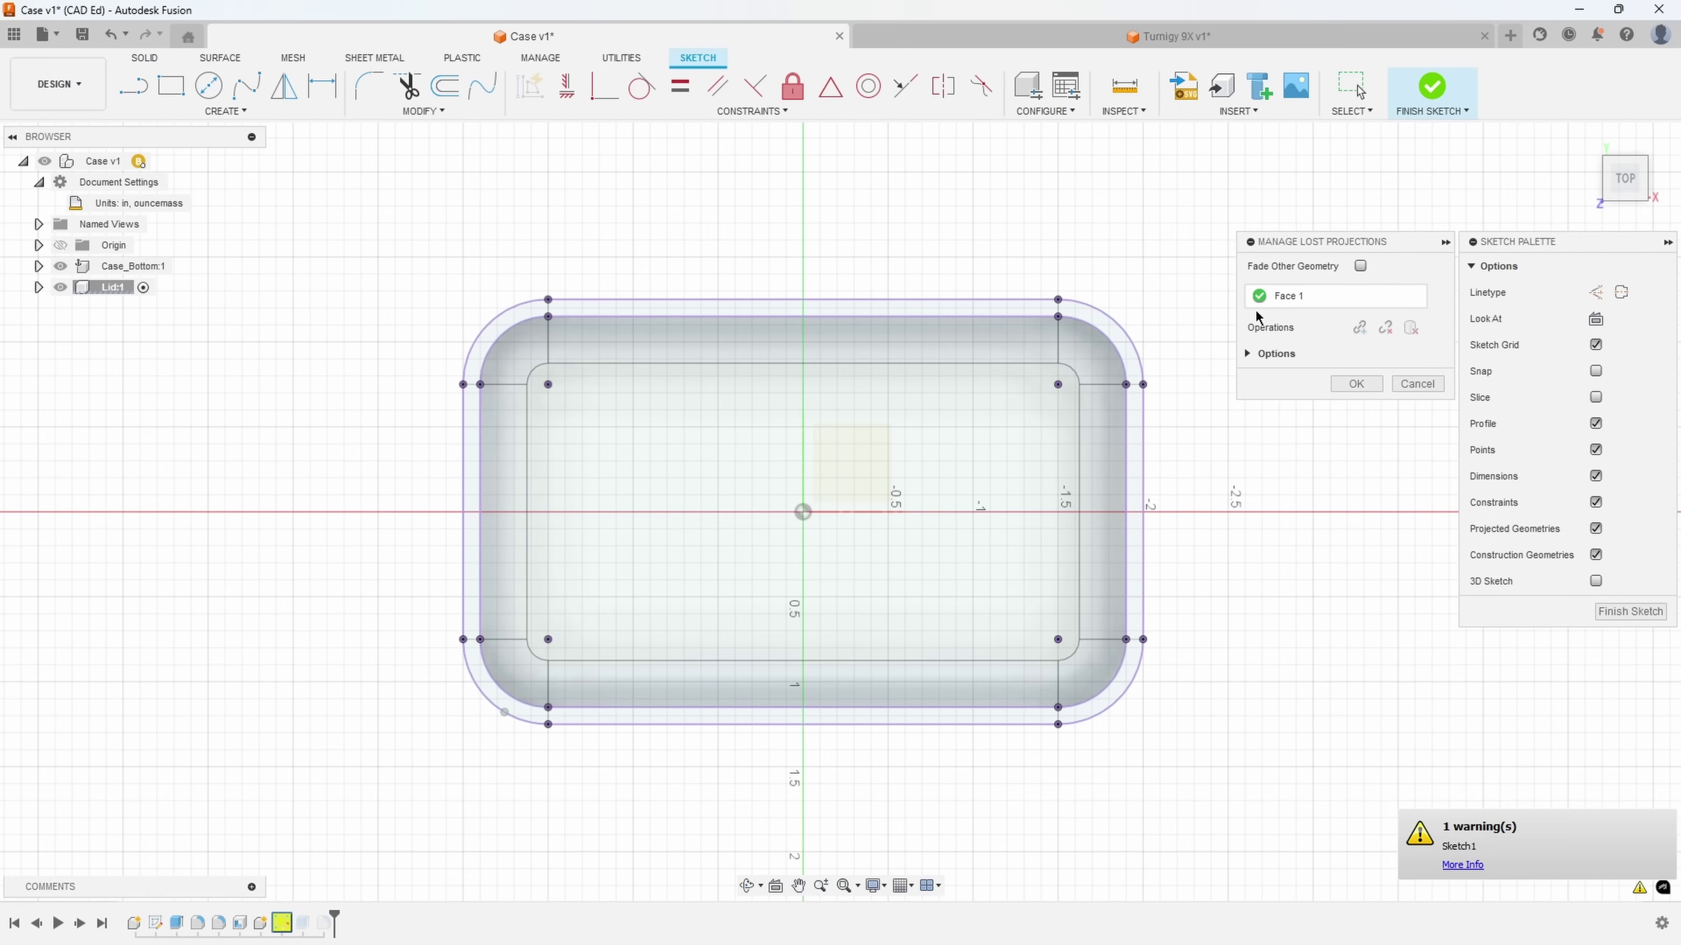
click(1350, 386)
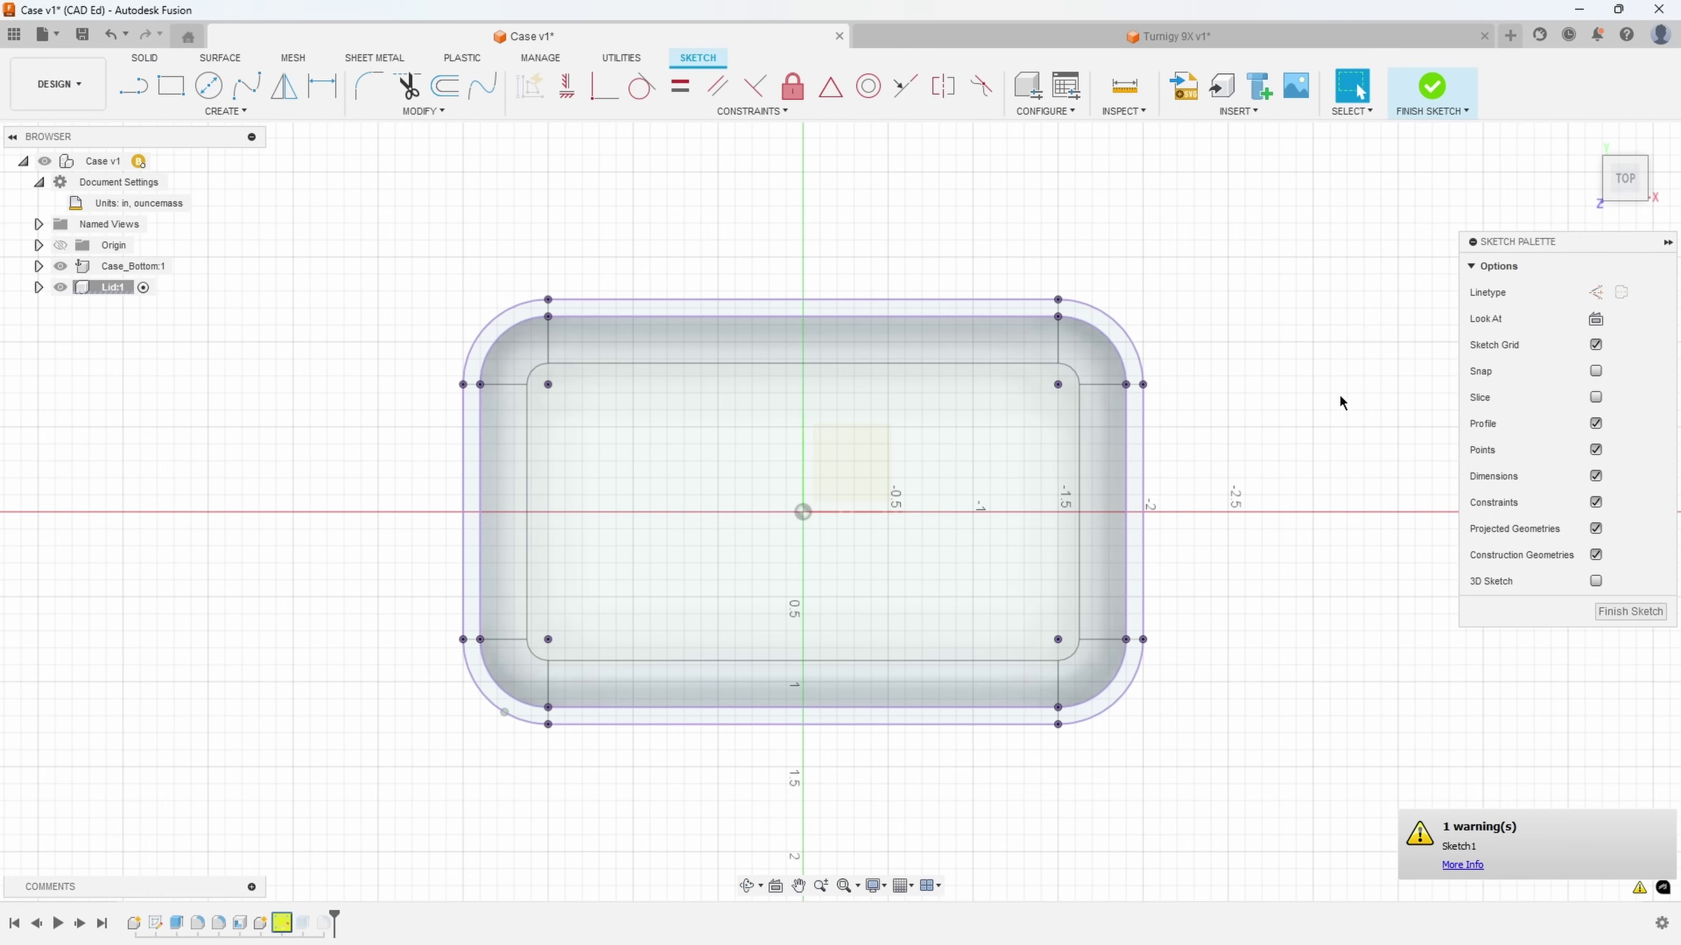
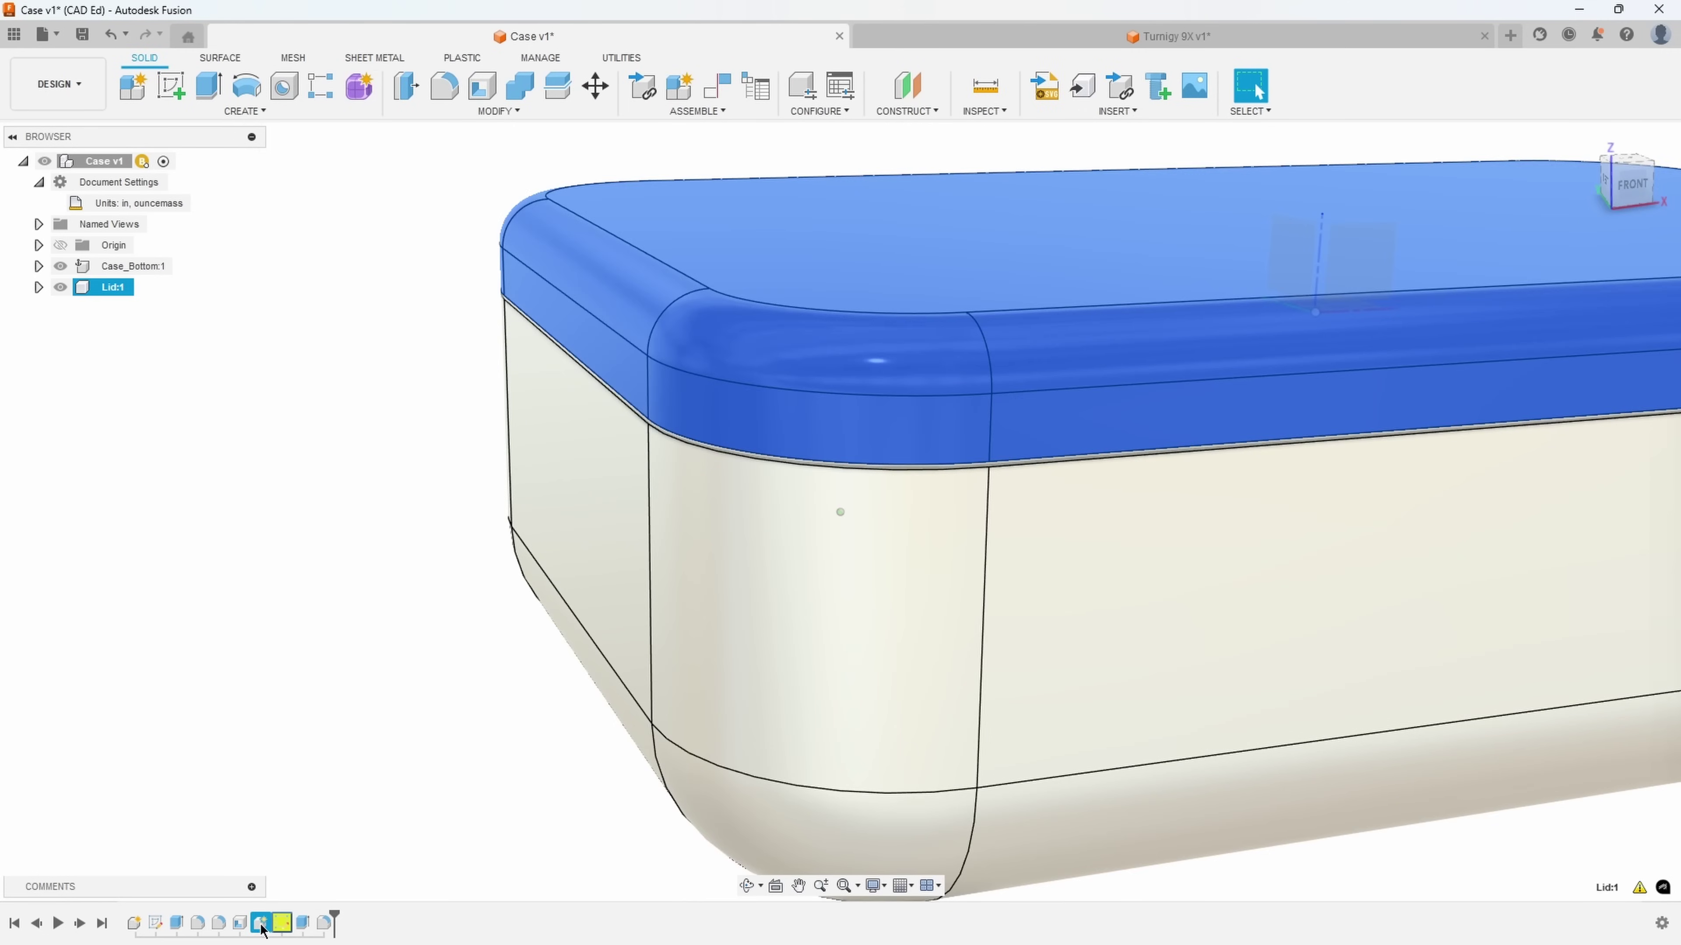
Bring up the context menu for the lid's Sketch1 in the timeline
right_click(279, 926)
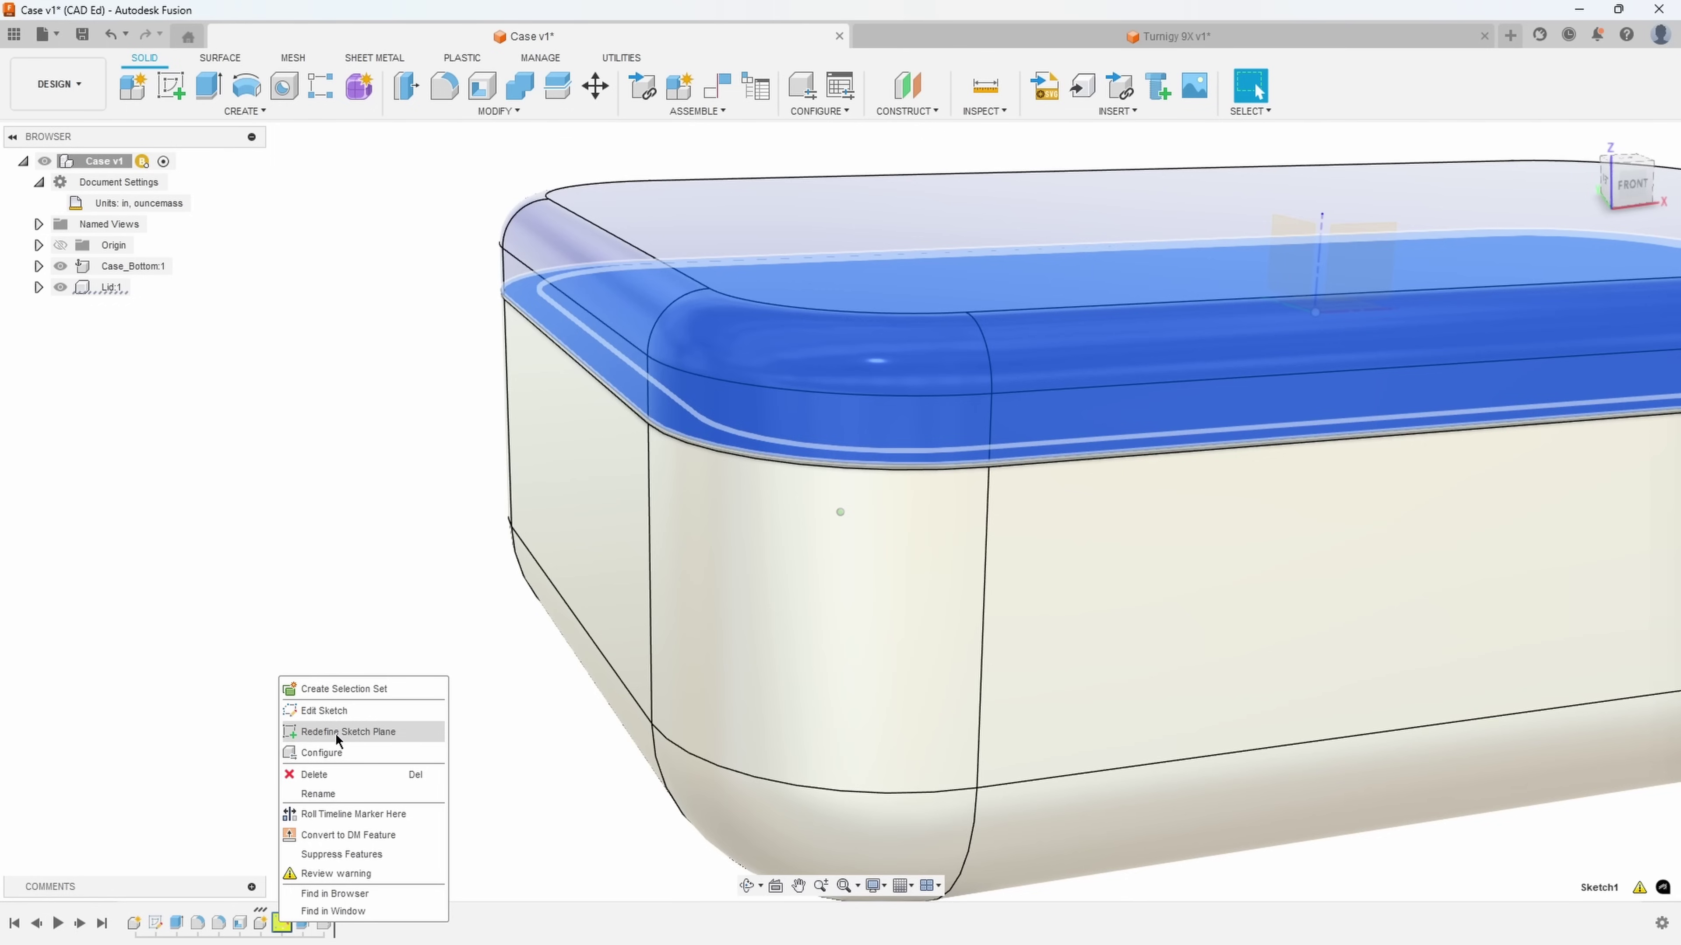
Redefine Sketch1's plane onto the case bottom's top rim face and accept it
click(368, 736)
shift+middle_drag(402, 709, 552, 341)
click(546, 342)
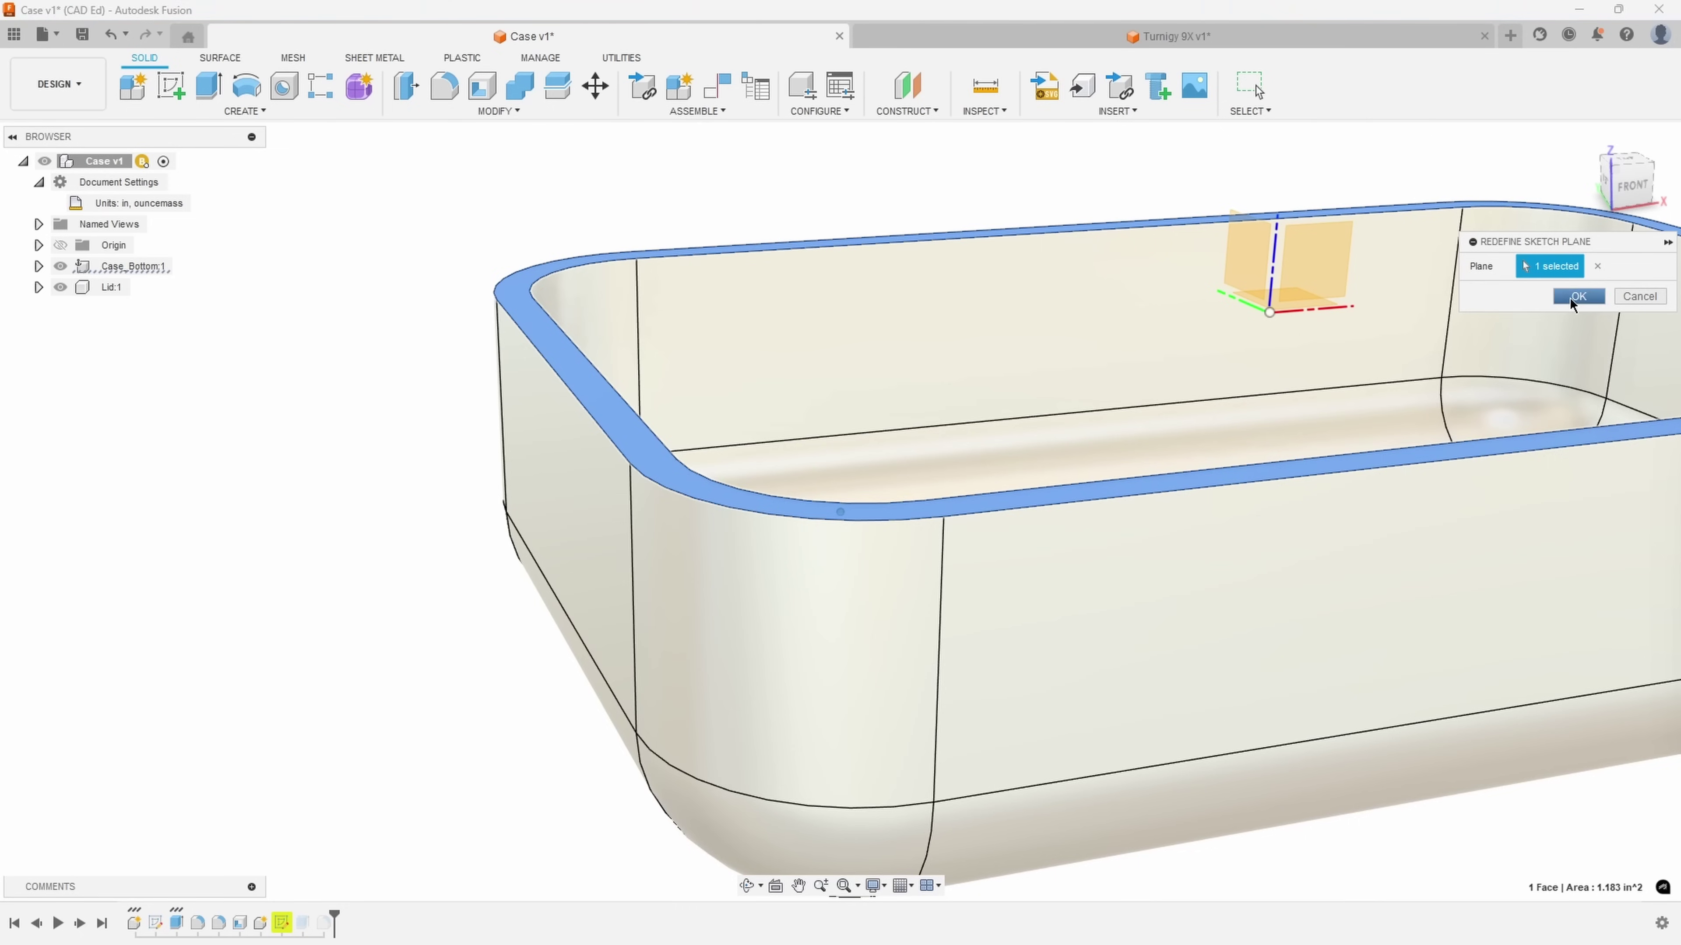
click(1578, 296)
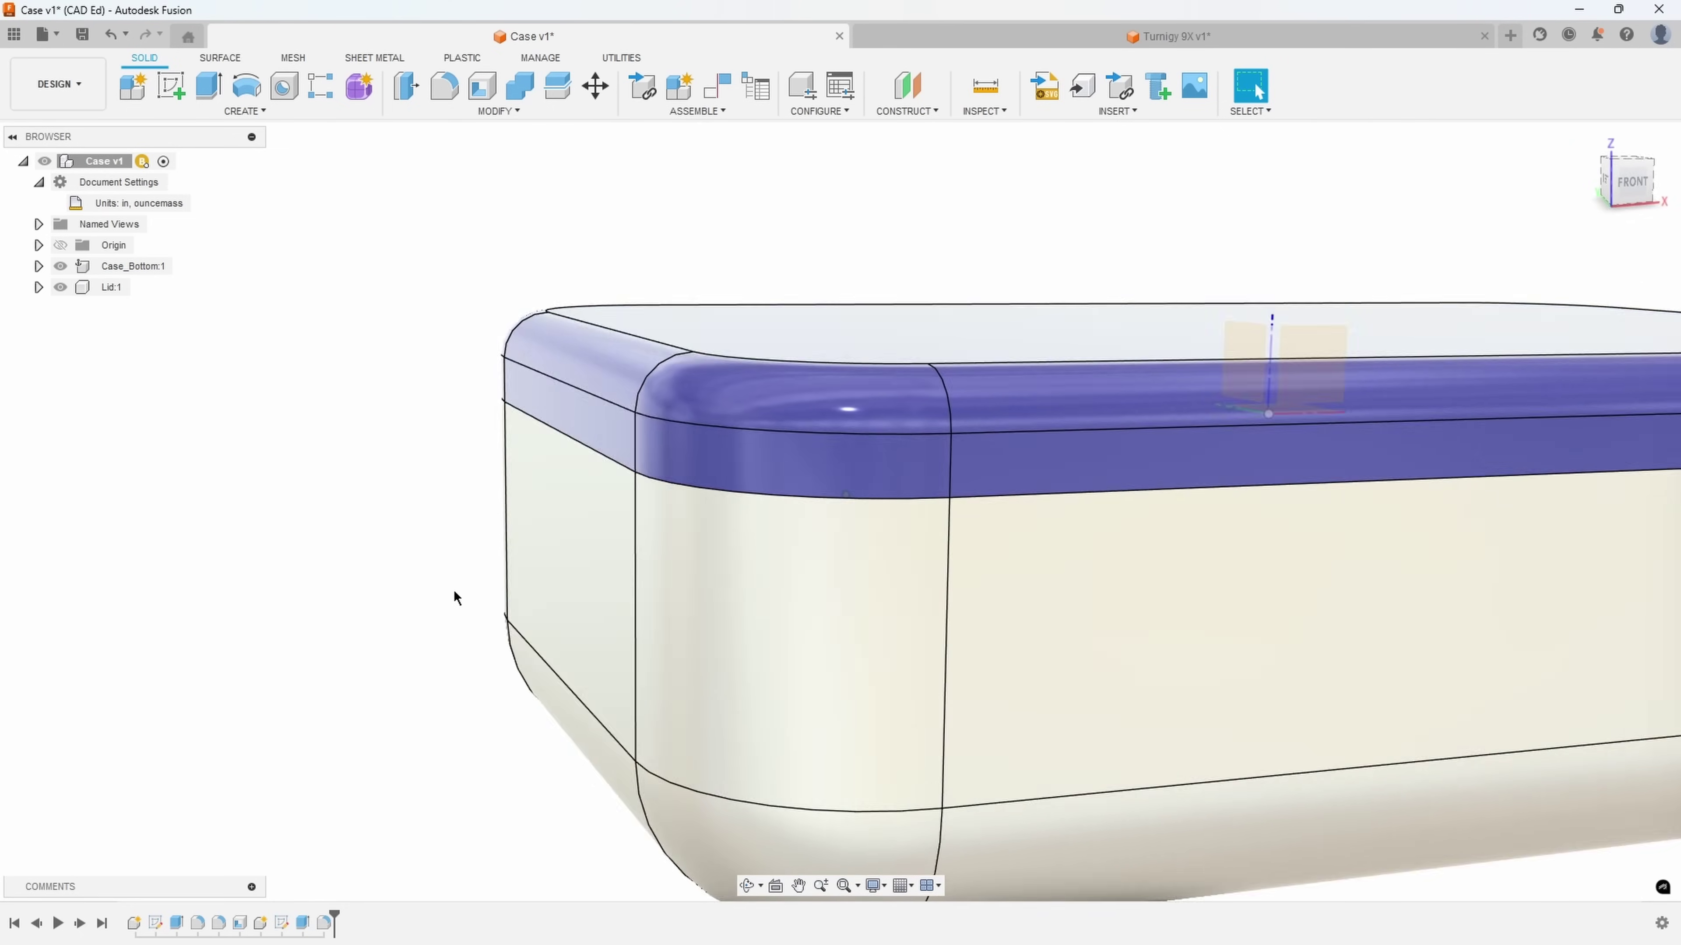
shift+middle_drag(455, 598, 529, 390)
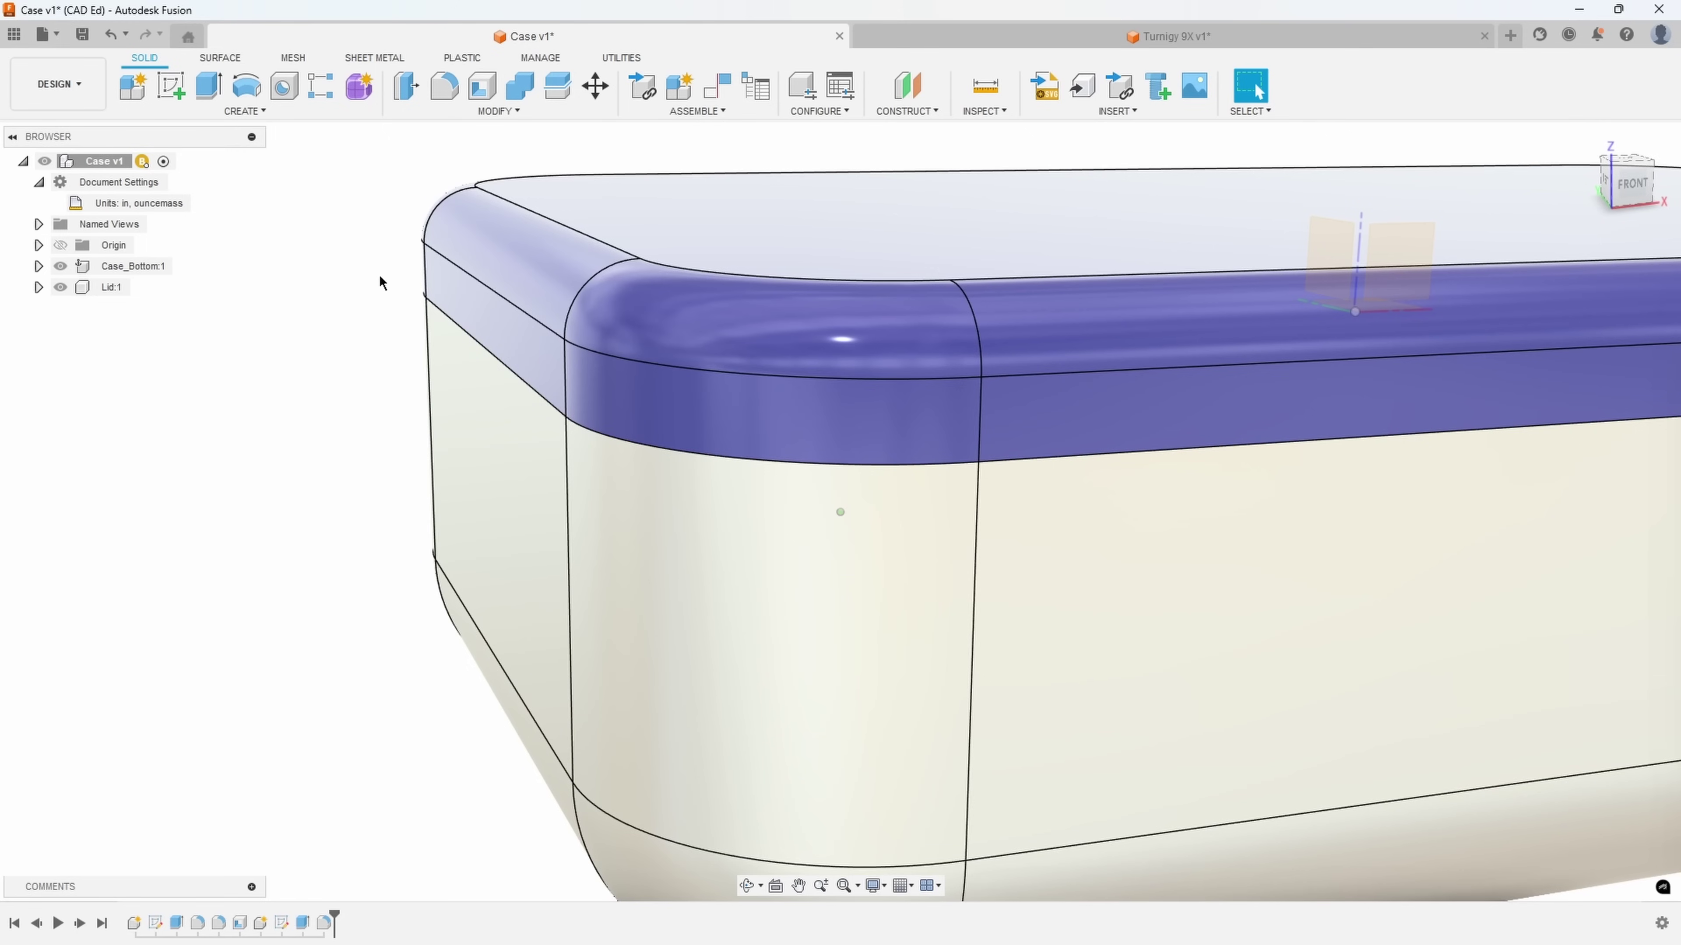
Hide Lid:1 and select the case's top rim face to inspect it
click(60, 287)
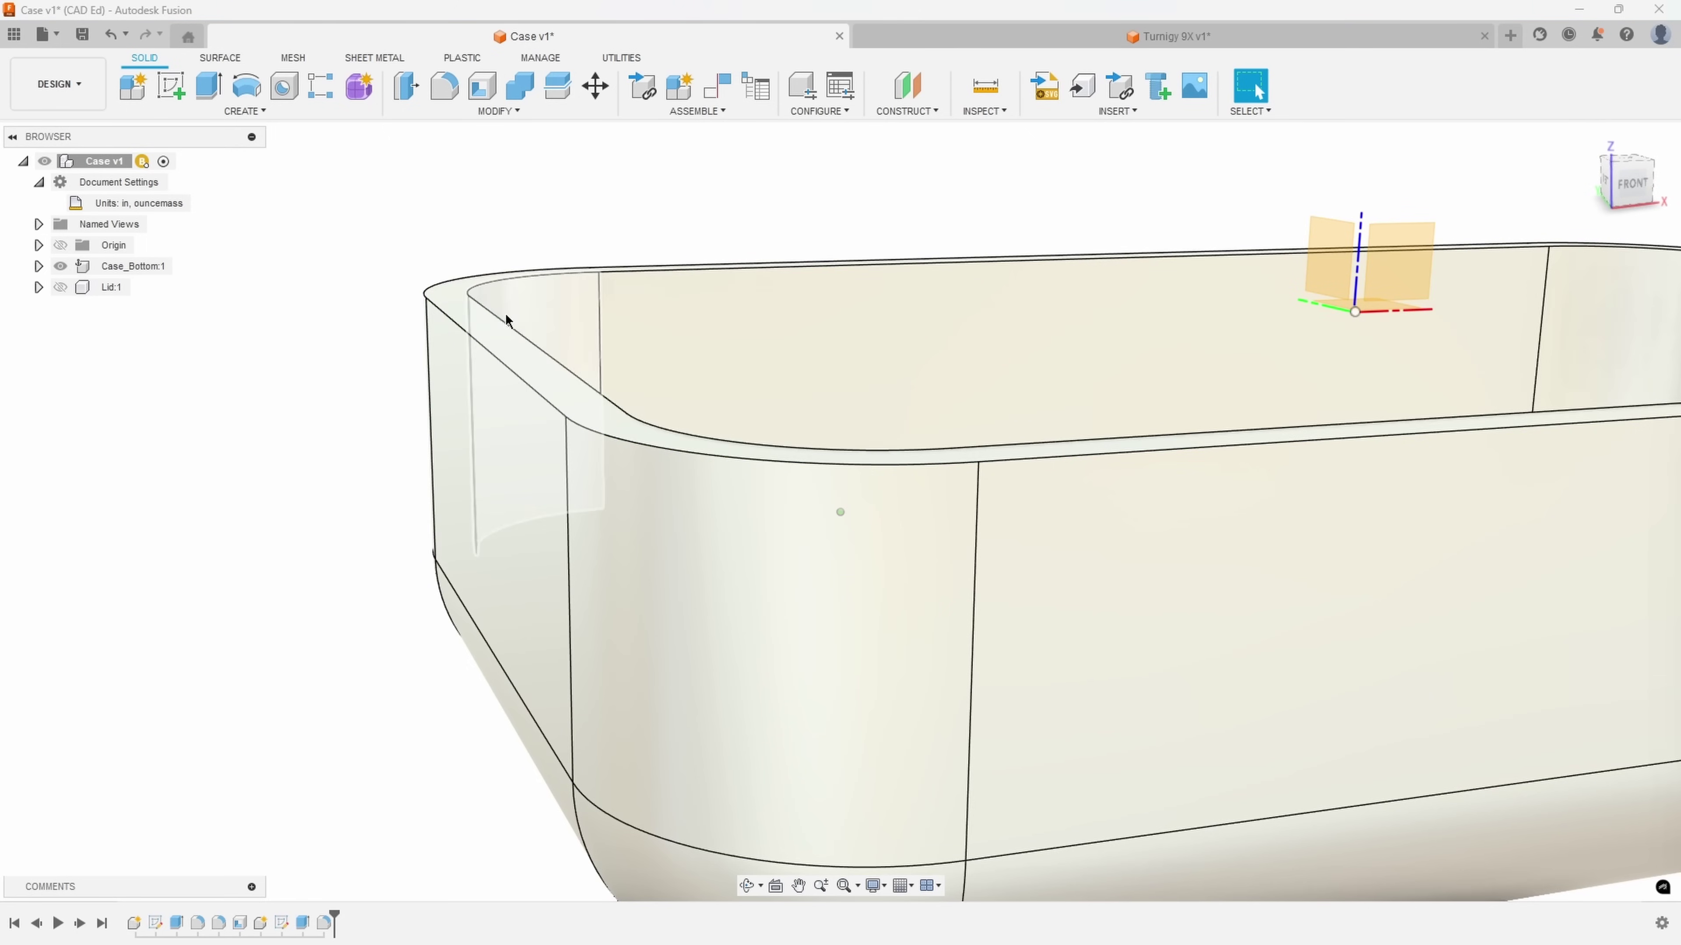
click(487, 329)
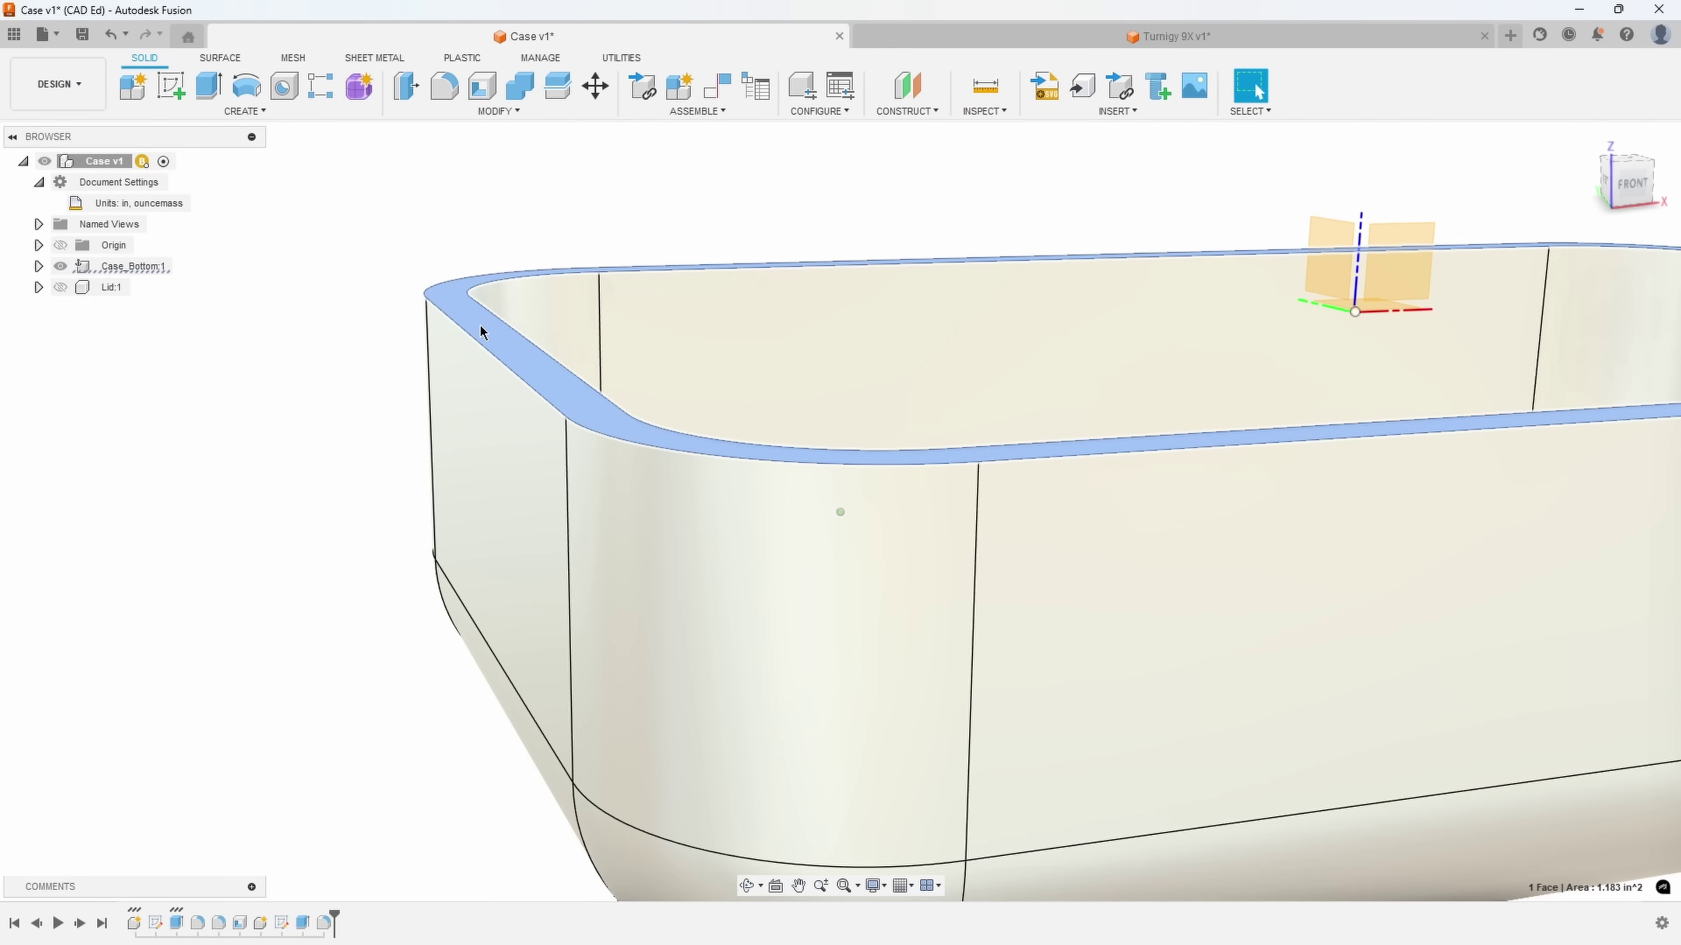
click(303, 328)
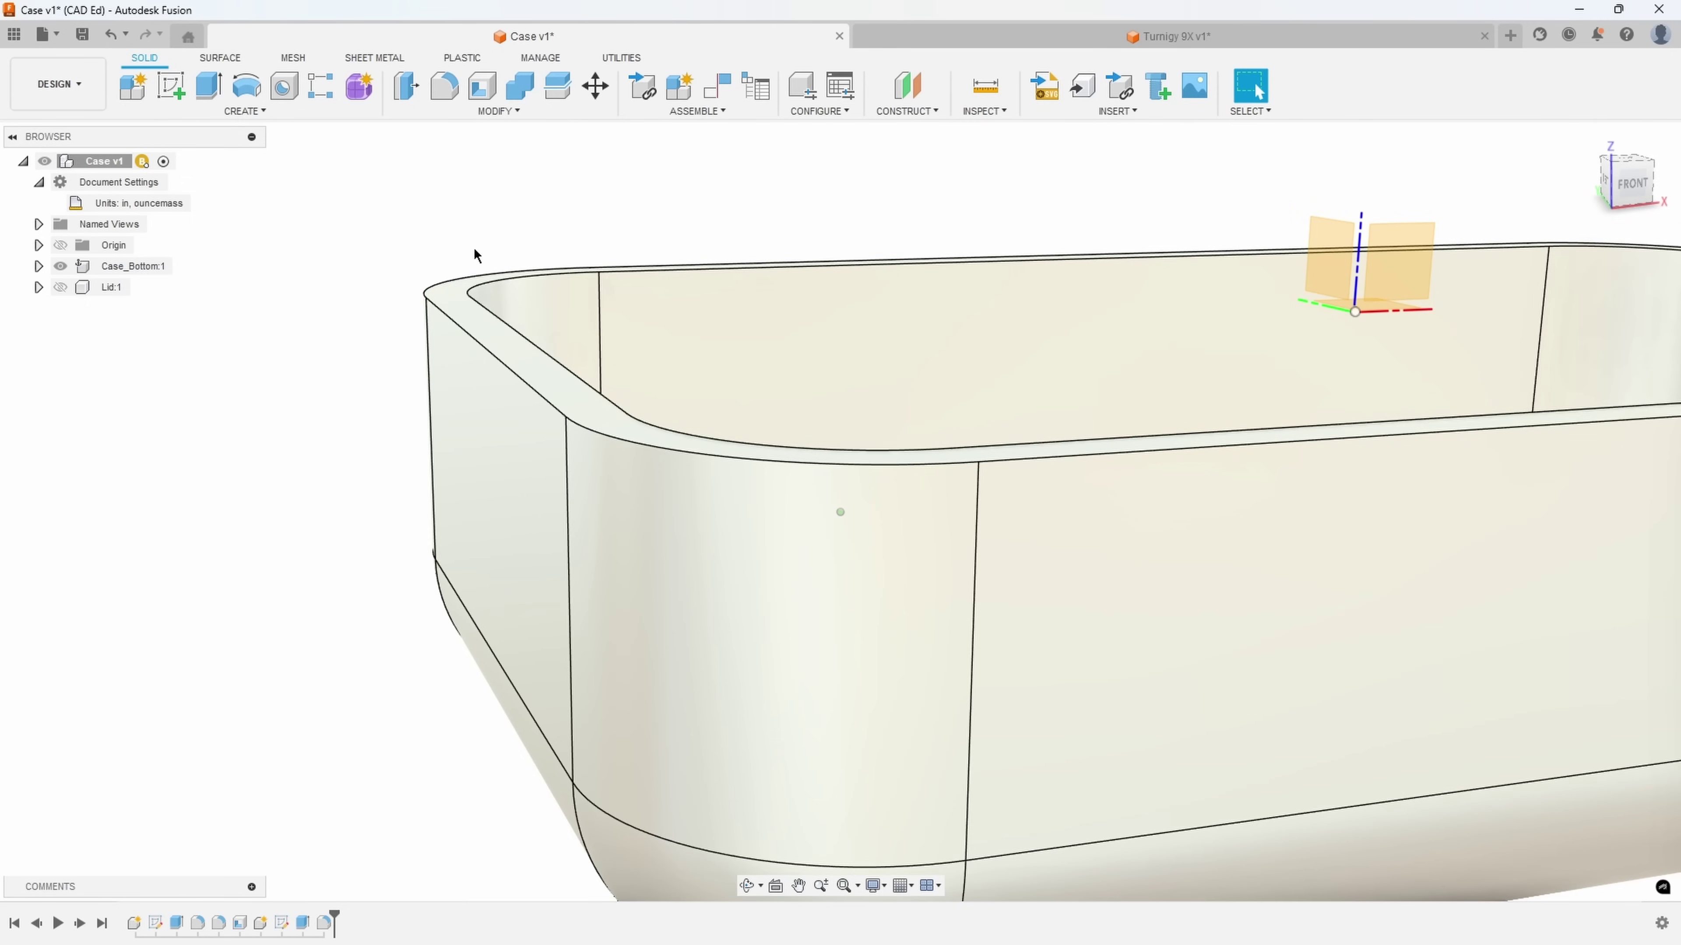
click(468, 319)
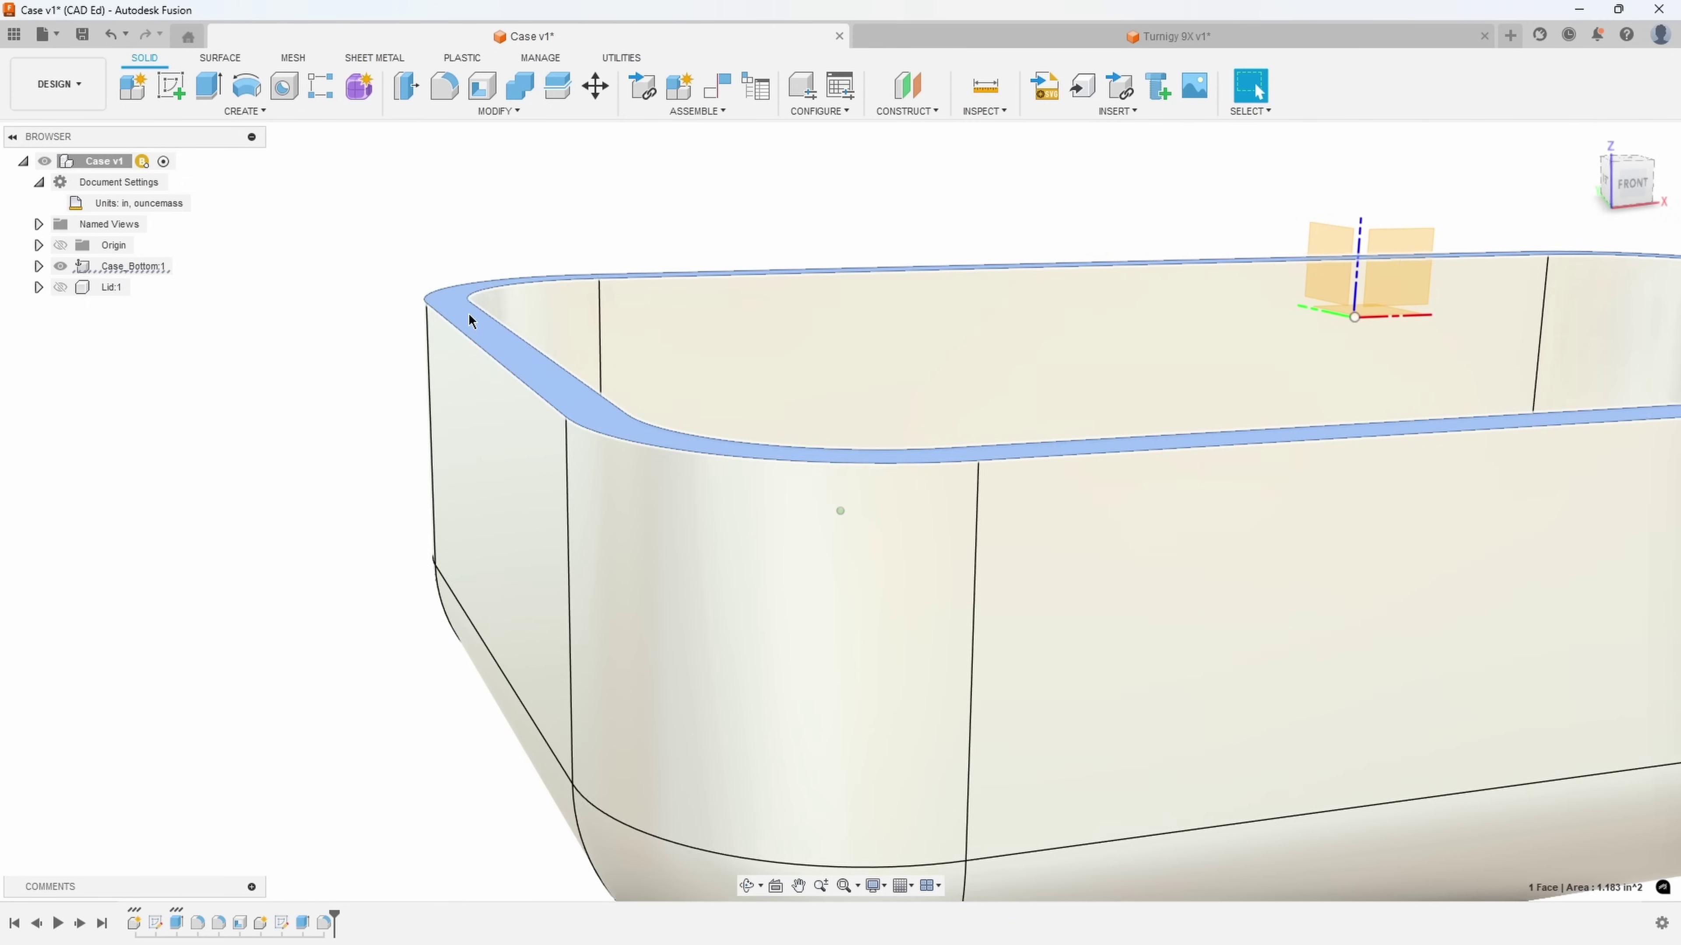
scroll(468, 319, up, 1)
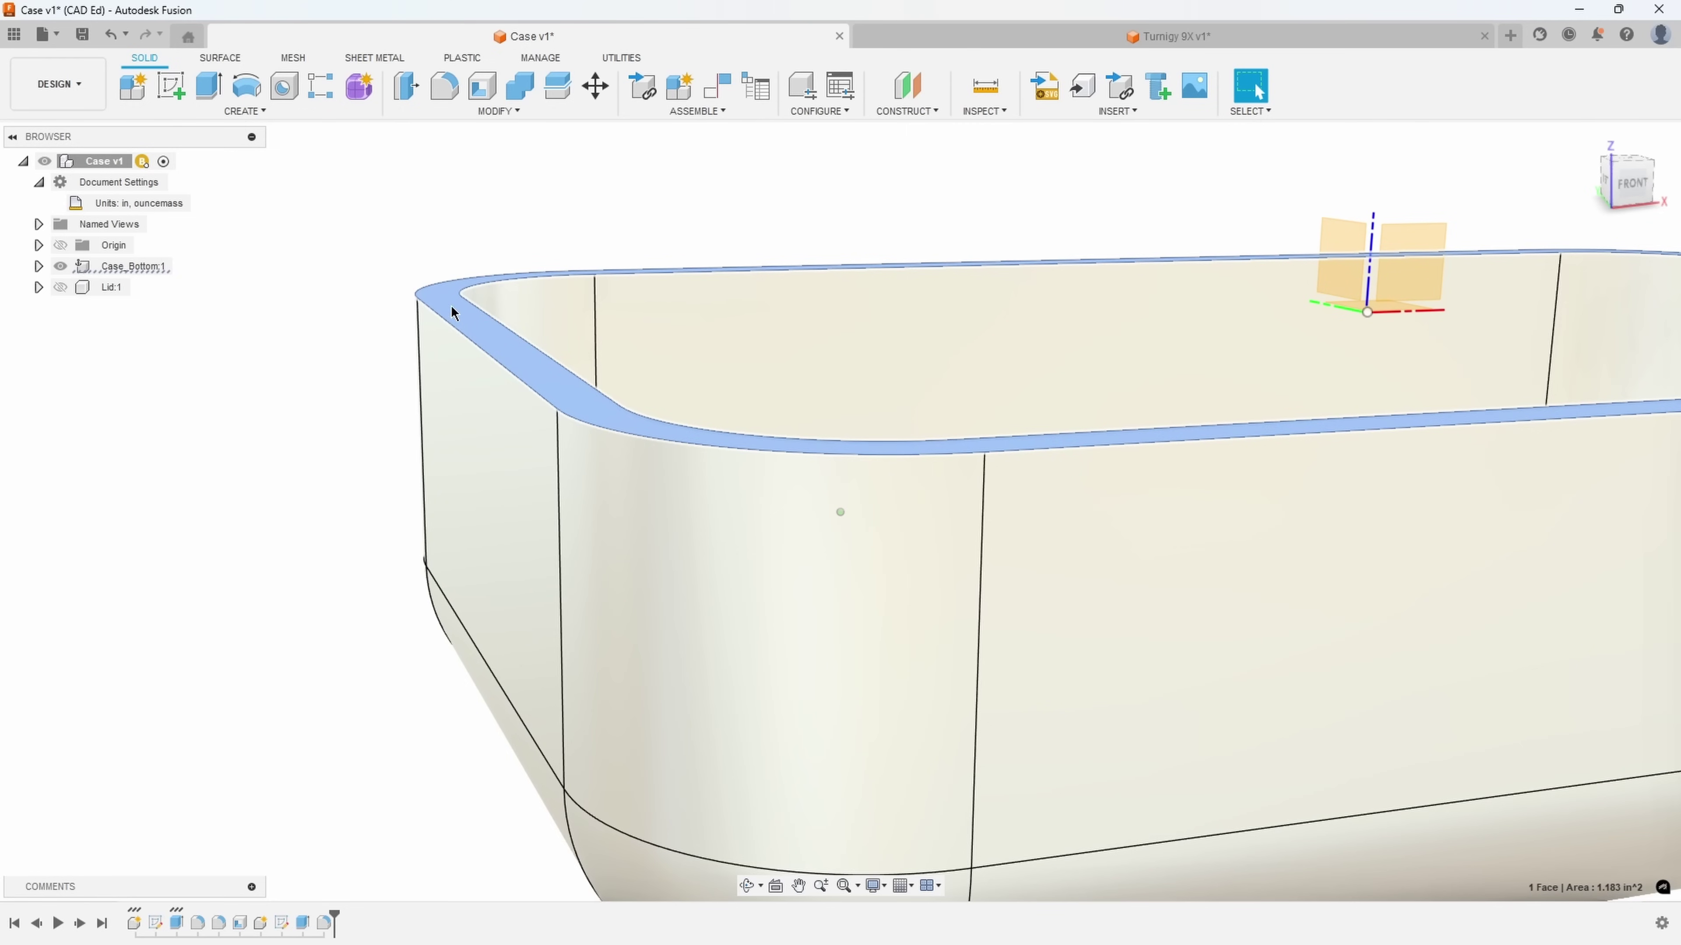
shift+middle_drag(451, 308, 449, 302)
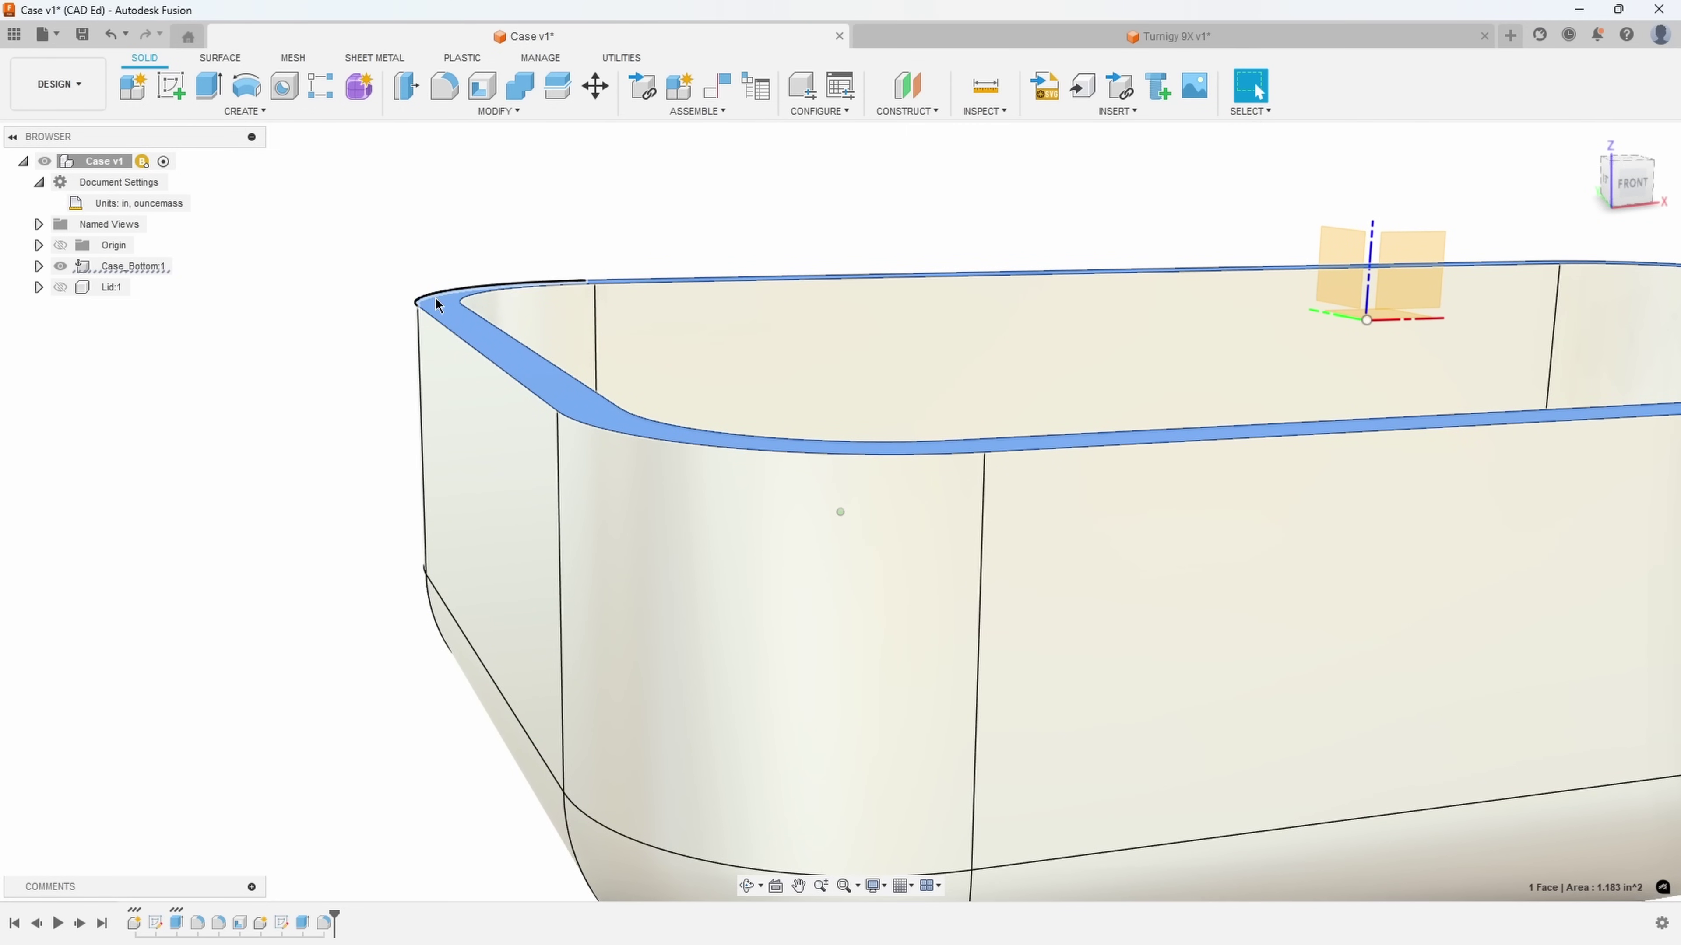
Clear the rim face selection and switch to the Turnigy 9X v1 design
click(282, 319)
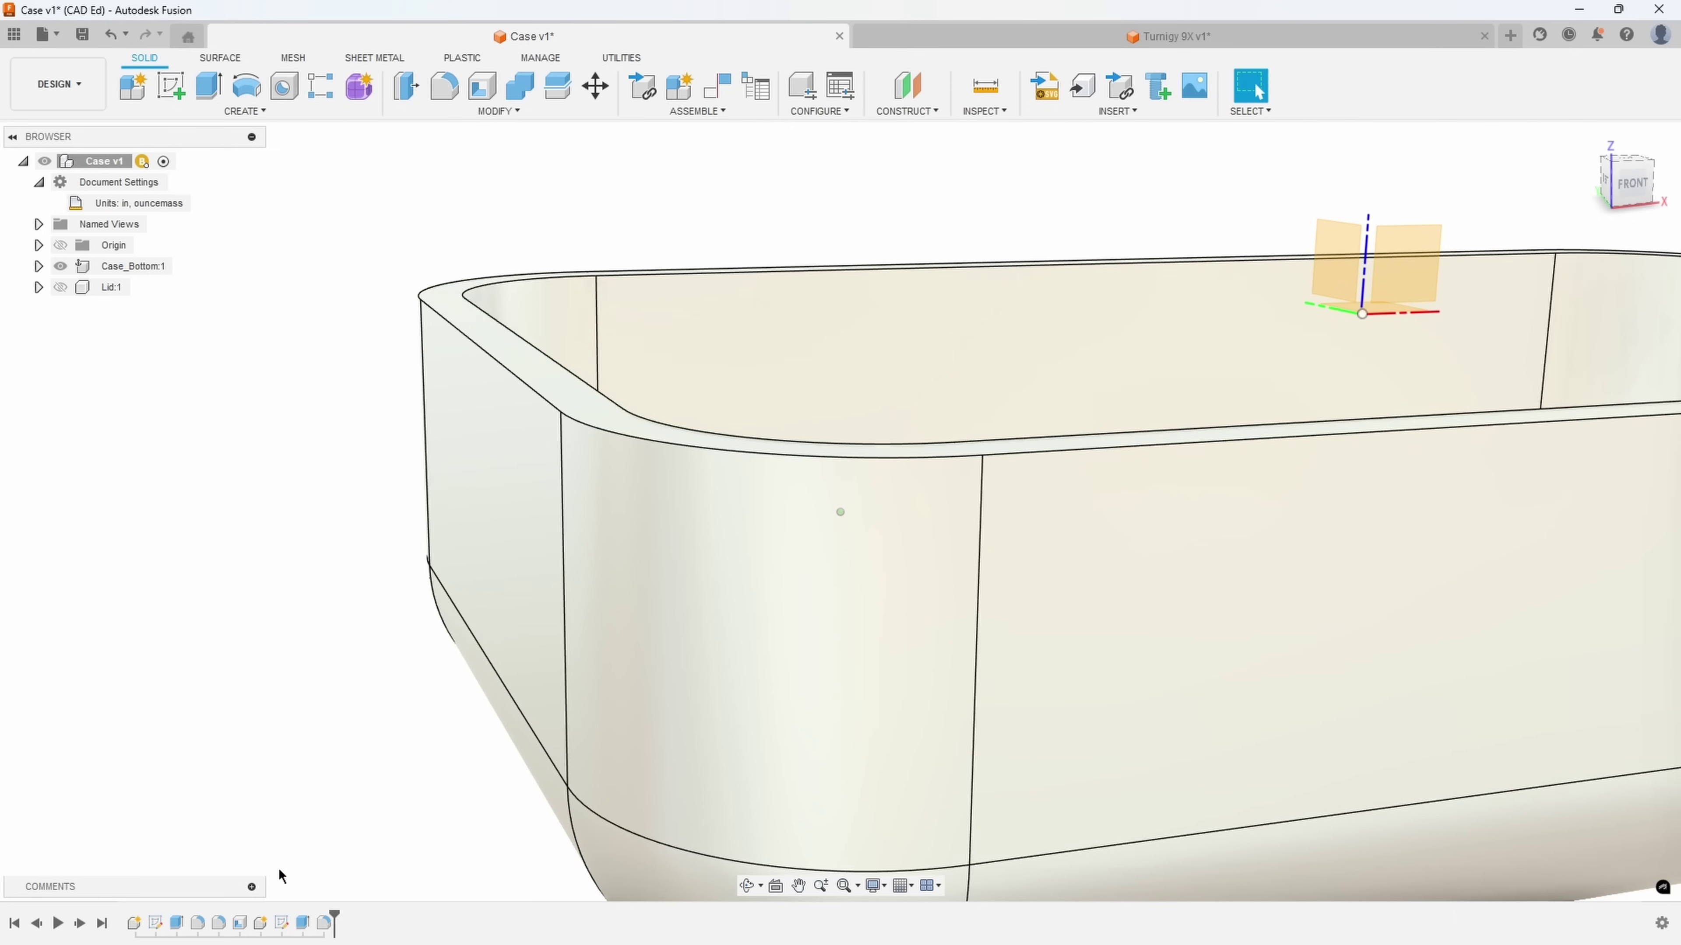
scroll(388, 618, down, 1)
scroll(370, 608, down, 1)
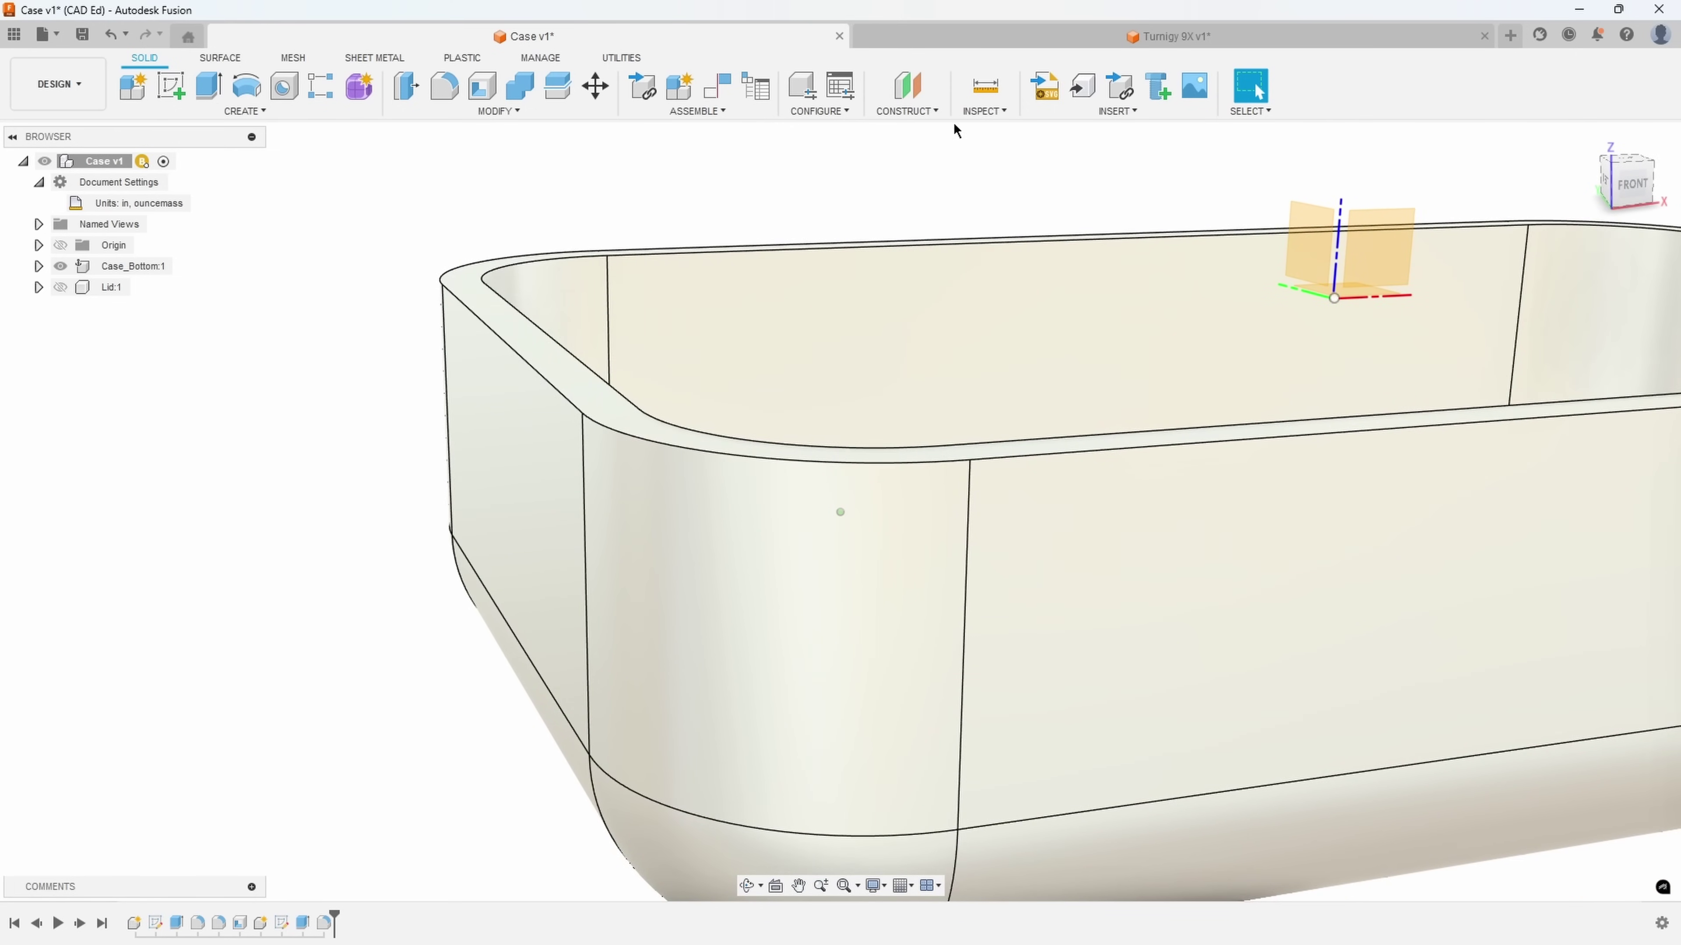
click(956, 42)
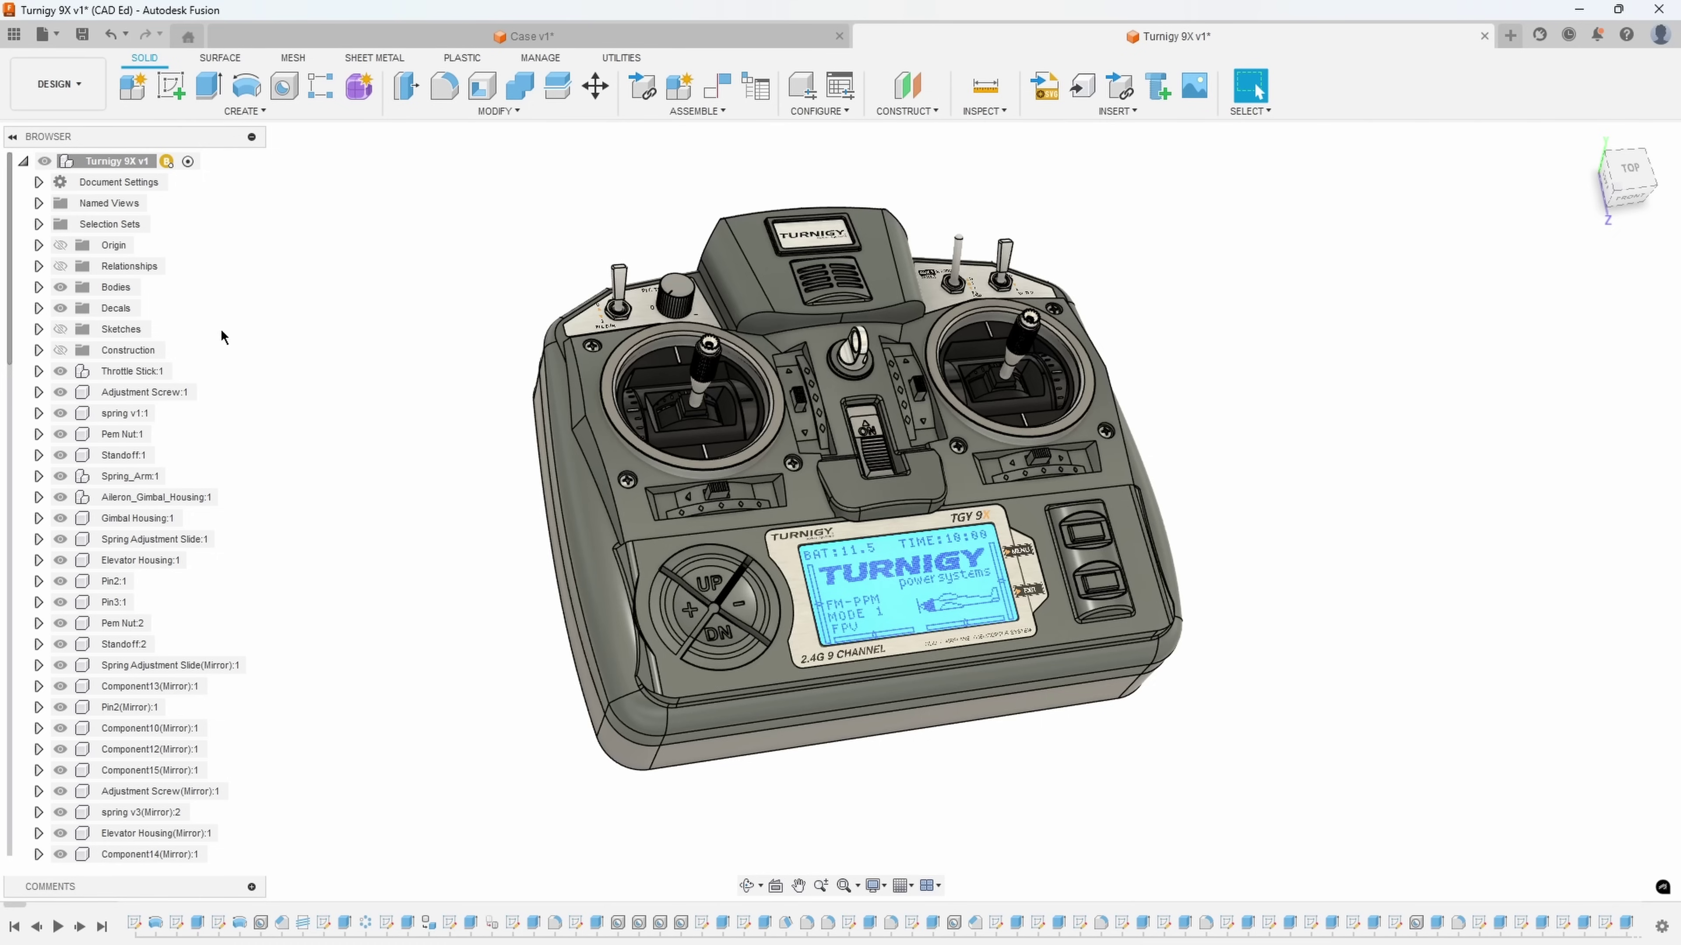
click(38, 329)
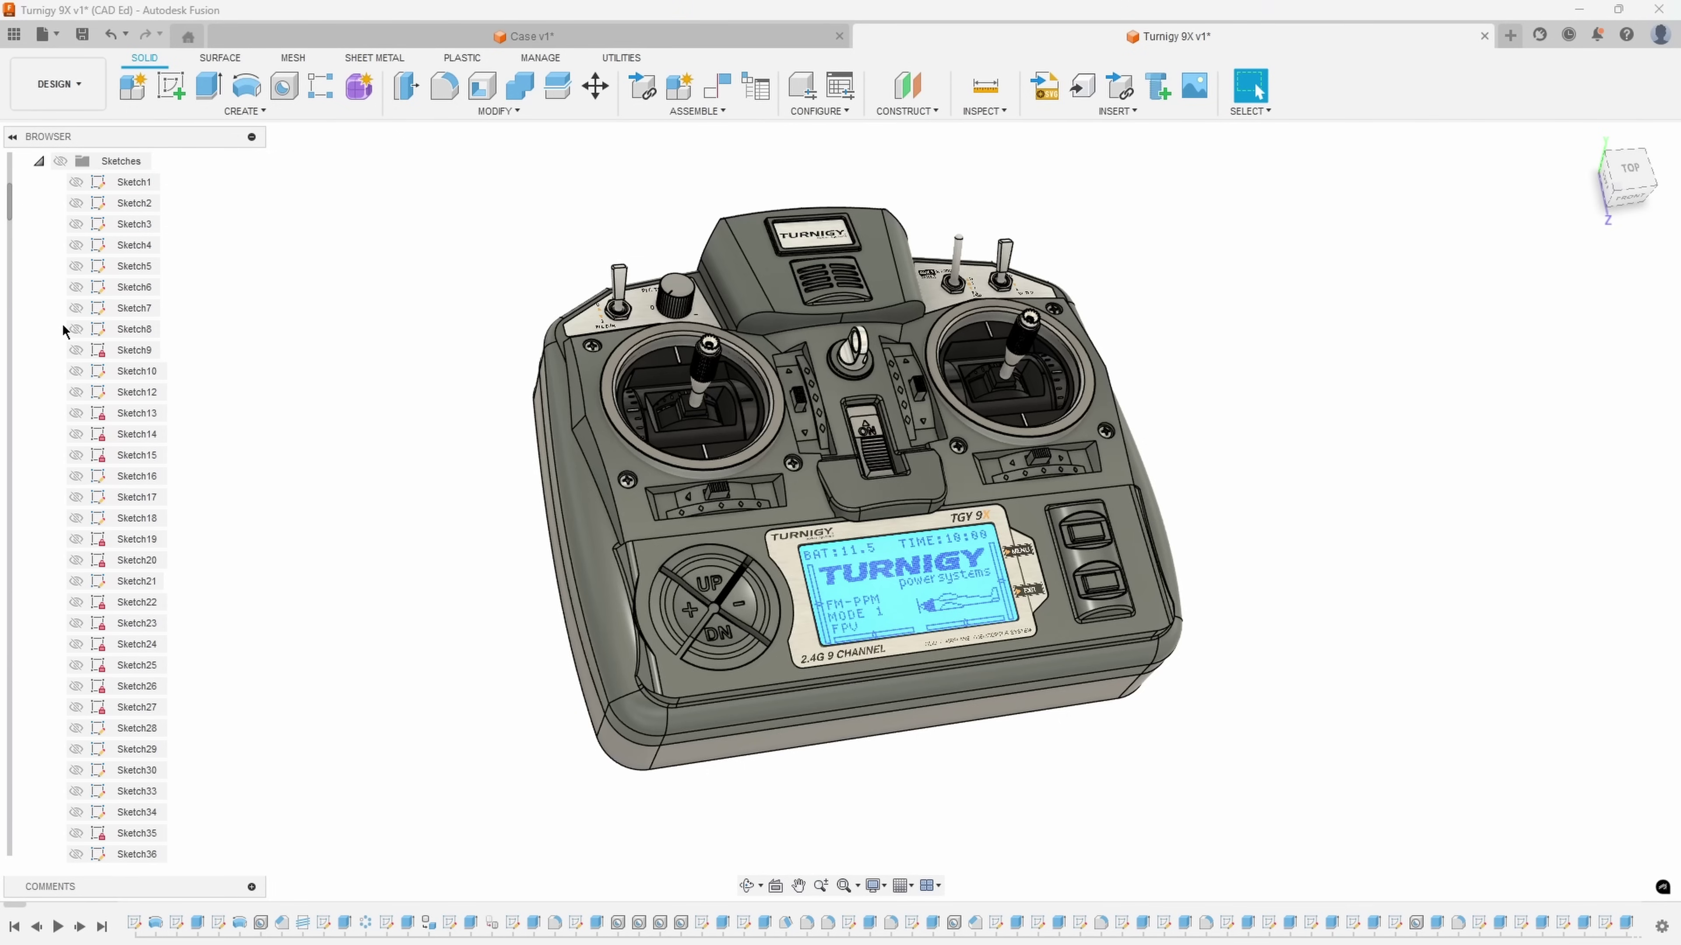
scroll(109, 404, down, 3)
scroll(108, 464, down, 7)
mouse_move(10, 331)
mouse_down()
mouse_move(40, 688)
mouse_move(44, 176)
mouse_up()
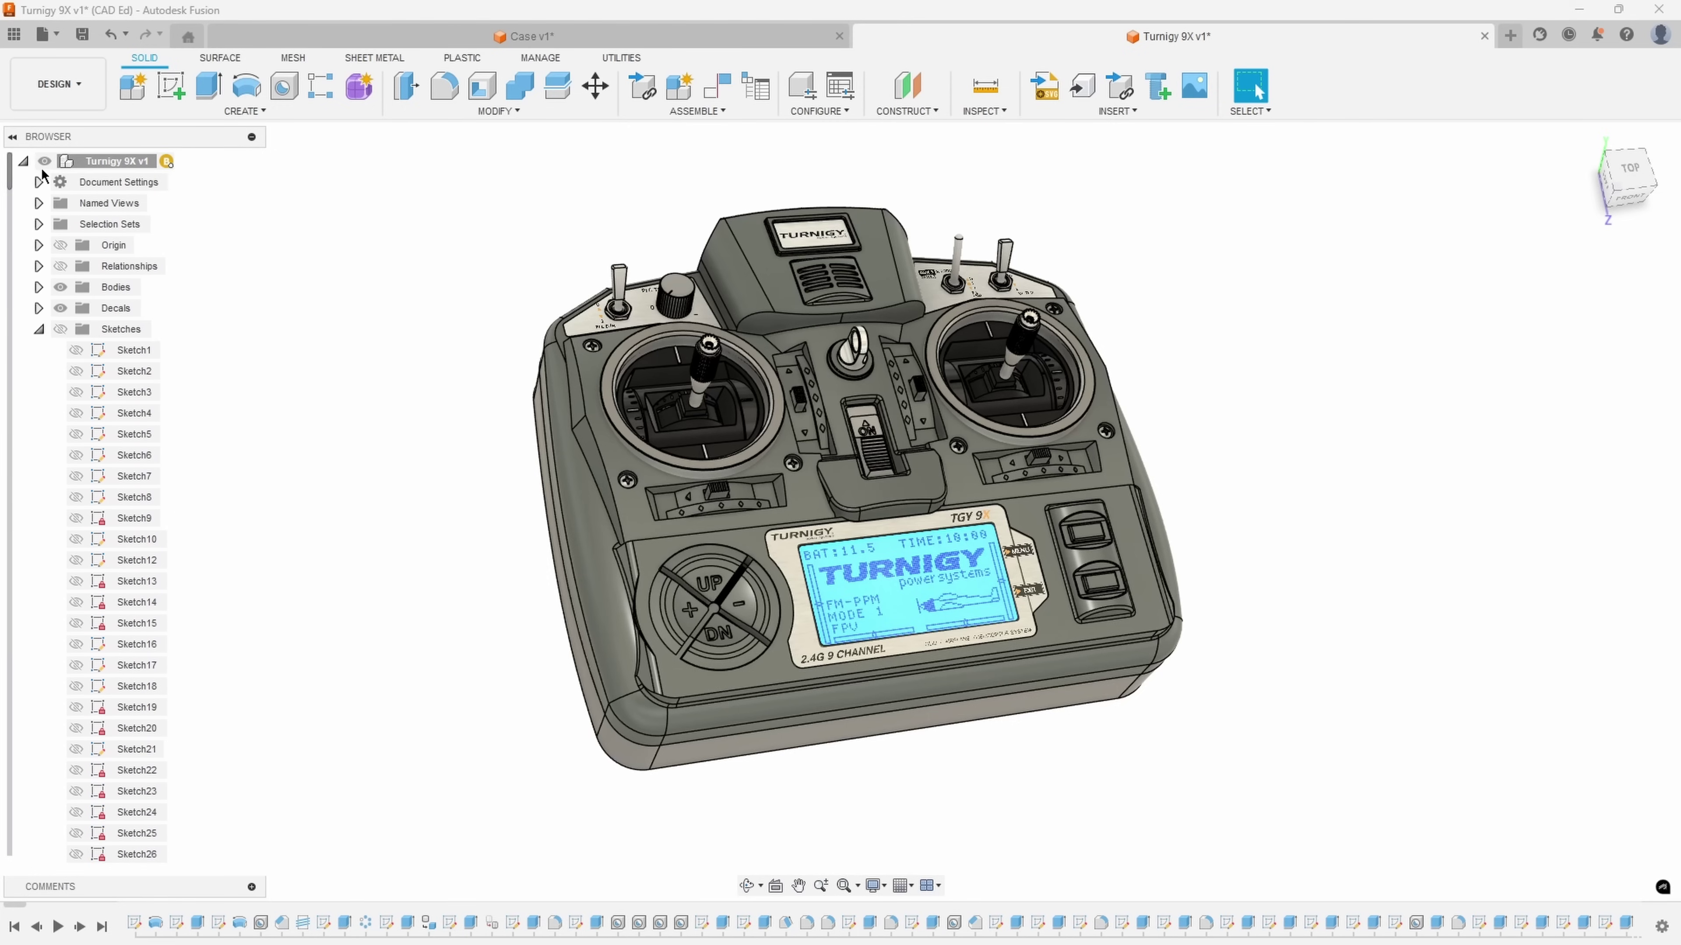
click(40, 329)
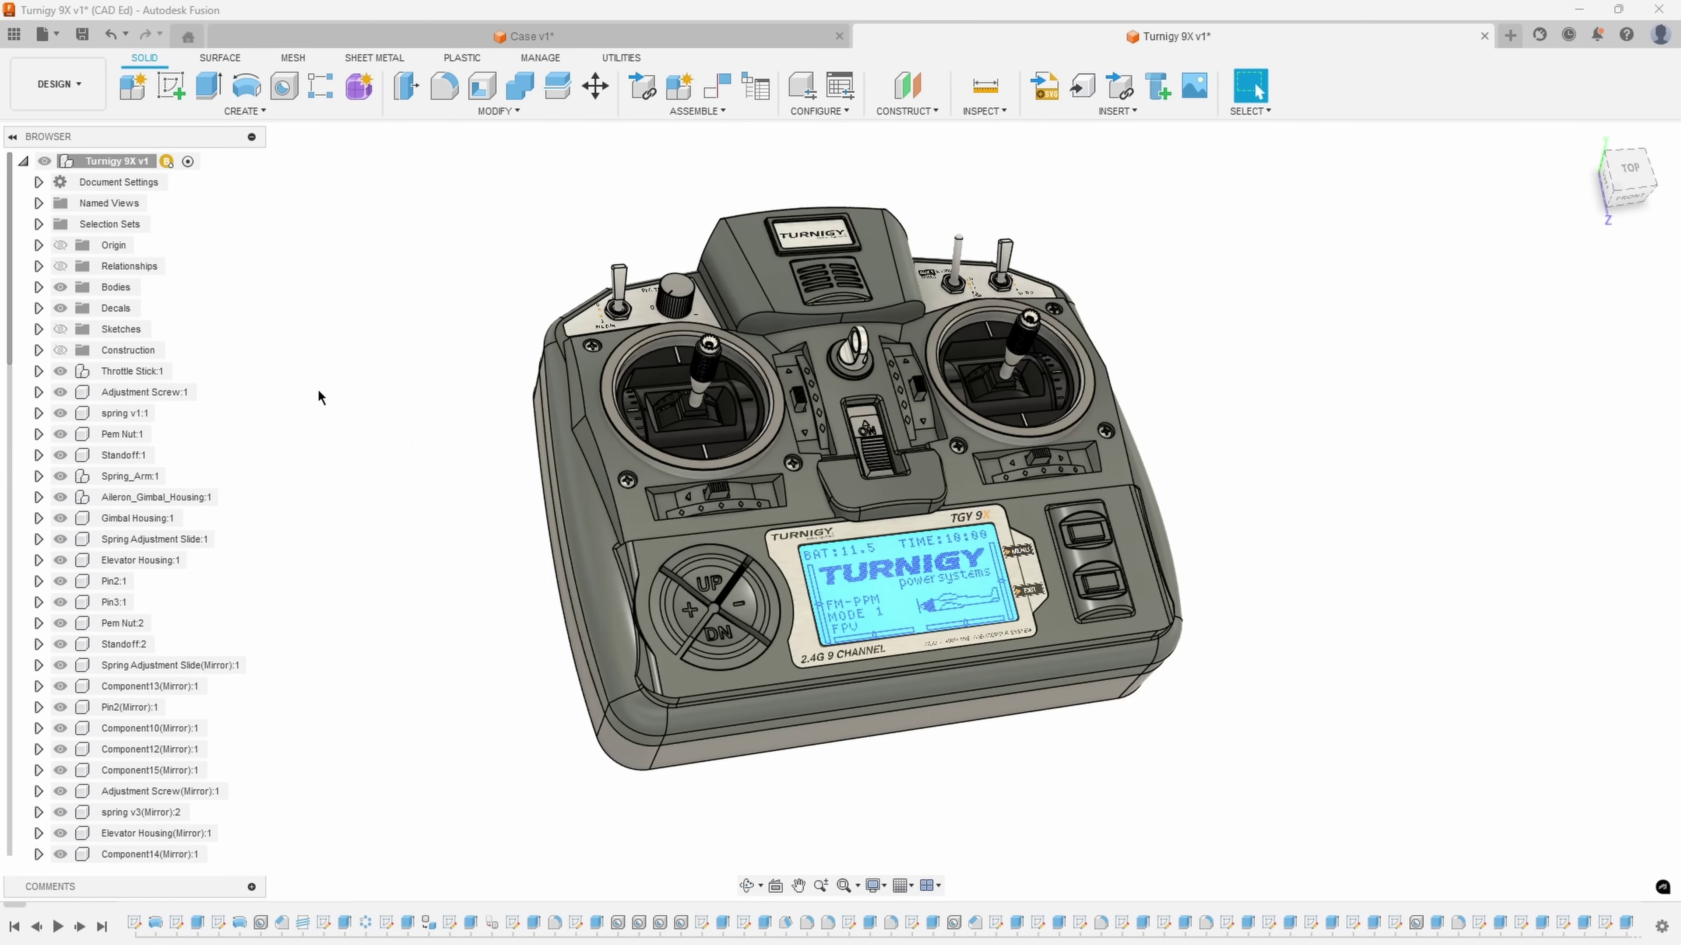
shift+middle_drag(421, 512, 533, 847)
drag(13, 906, 111, 914)
scroll(112, 921, down, 10)
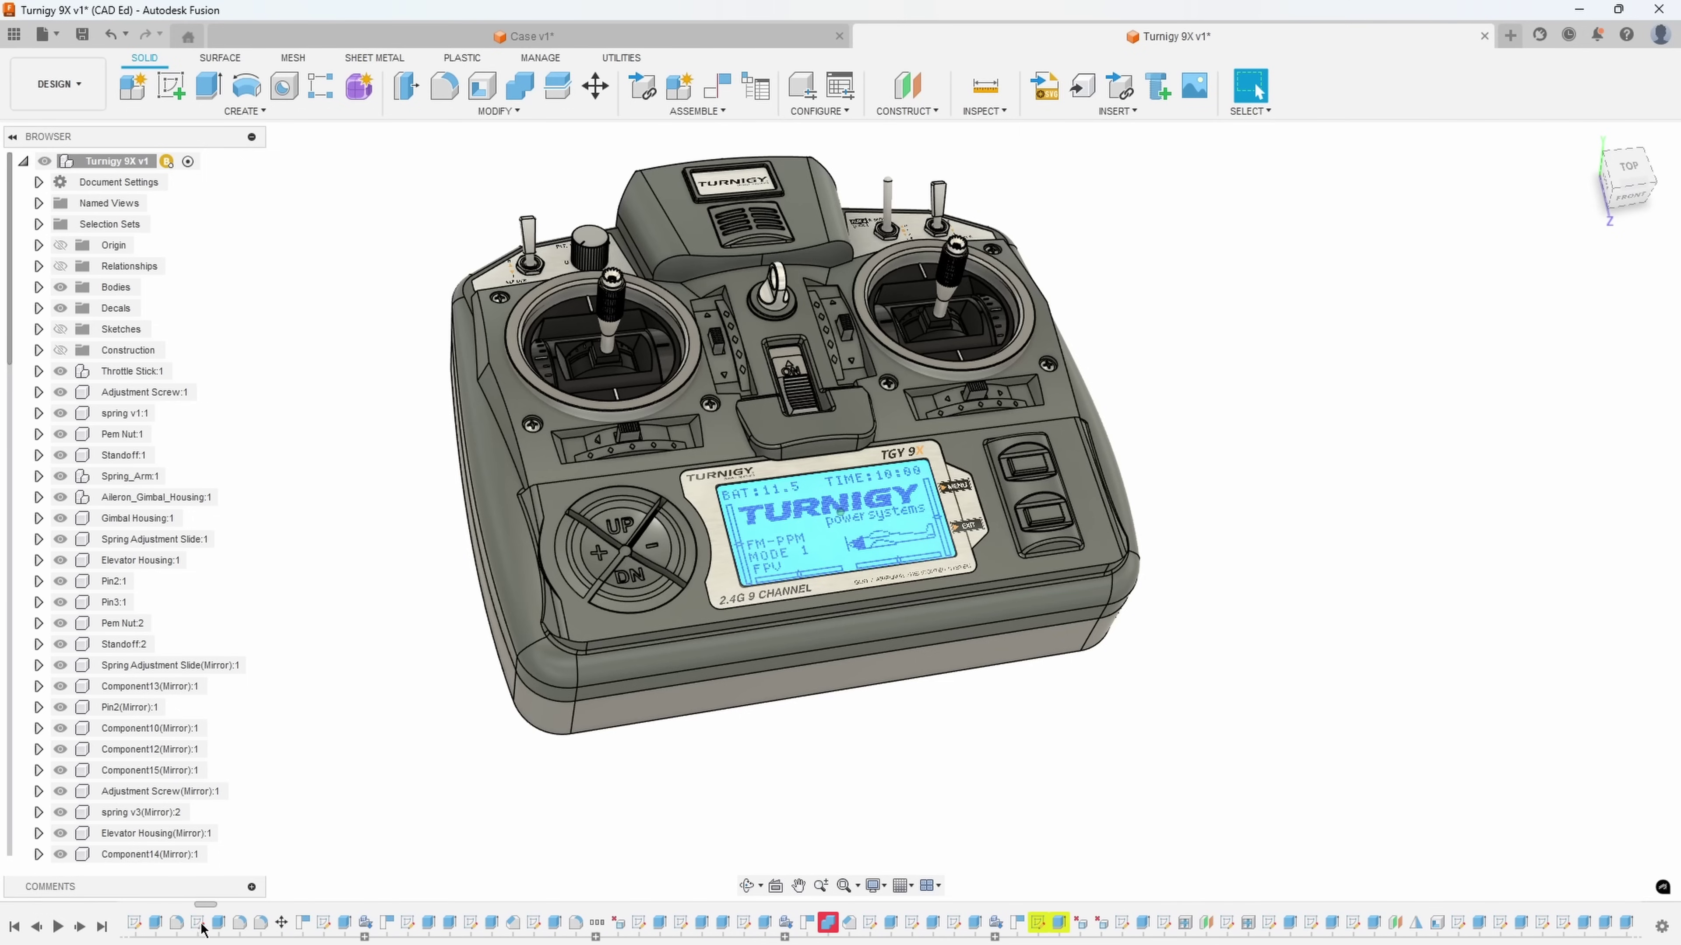
scroll(219, 927, down, 1)
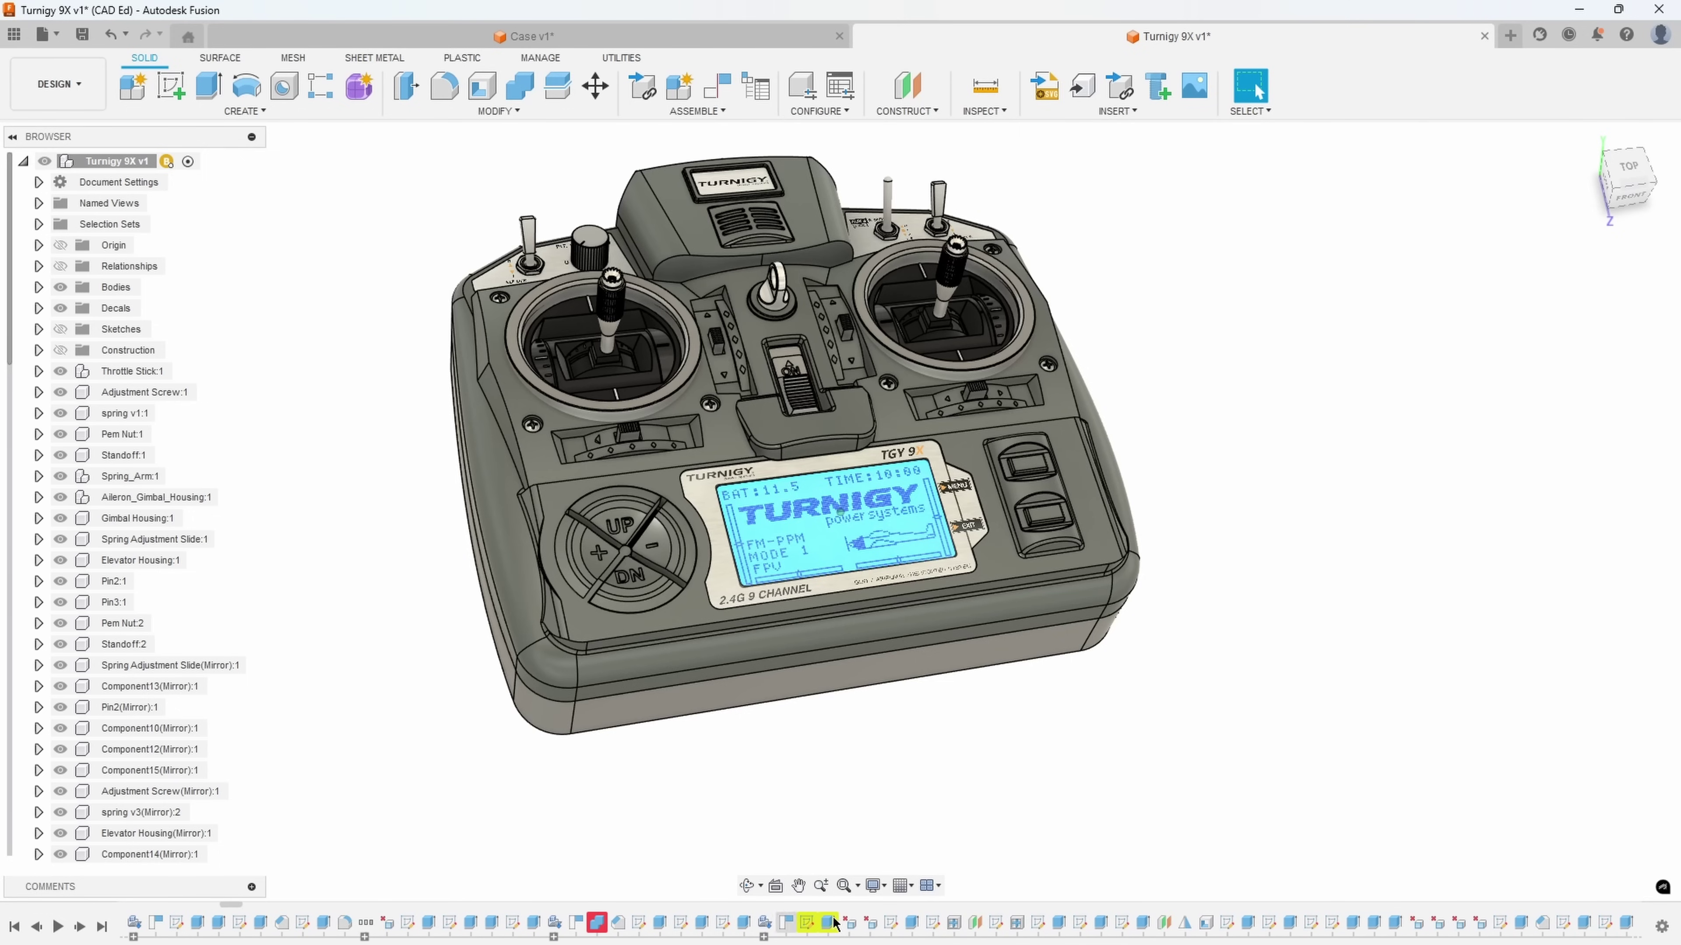
scroll(236, 908, down, 1)
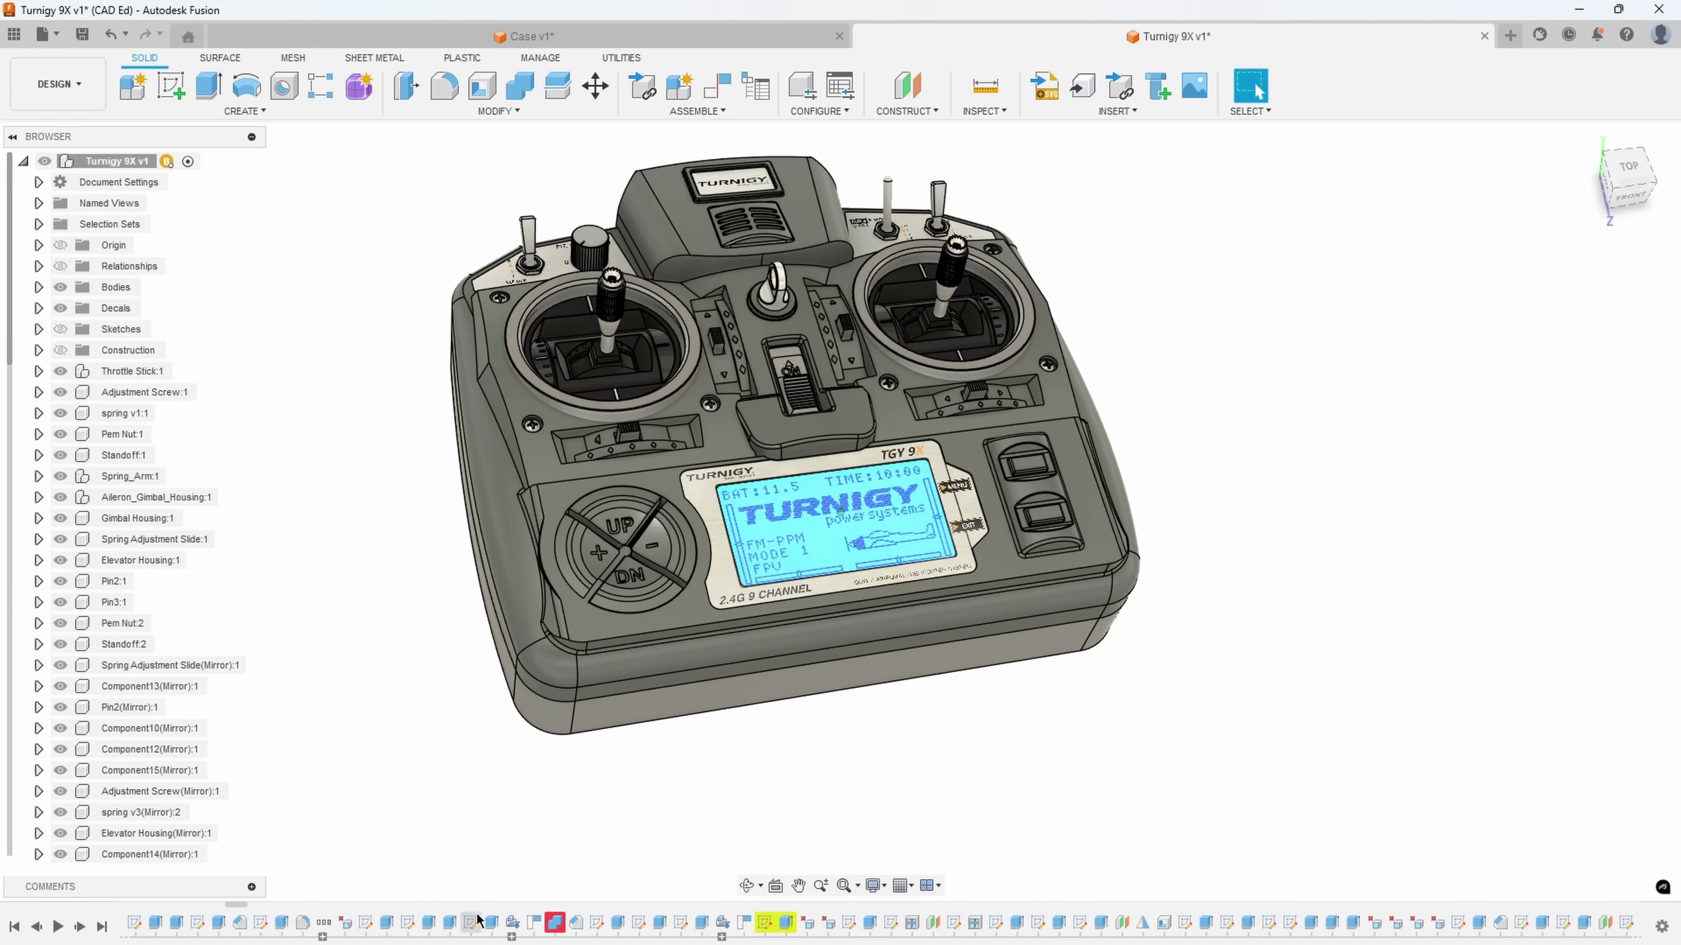
scroll(291, 921, down, 5)
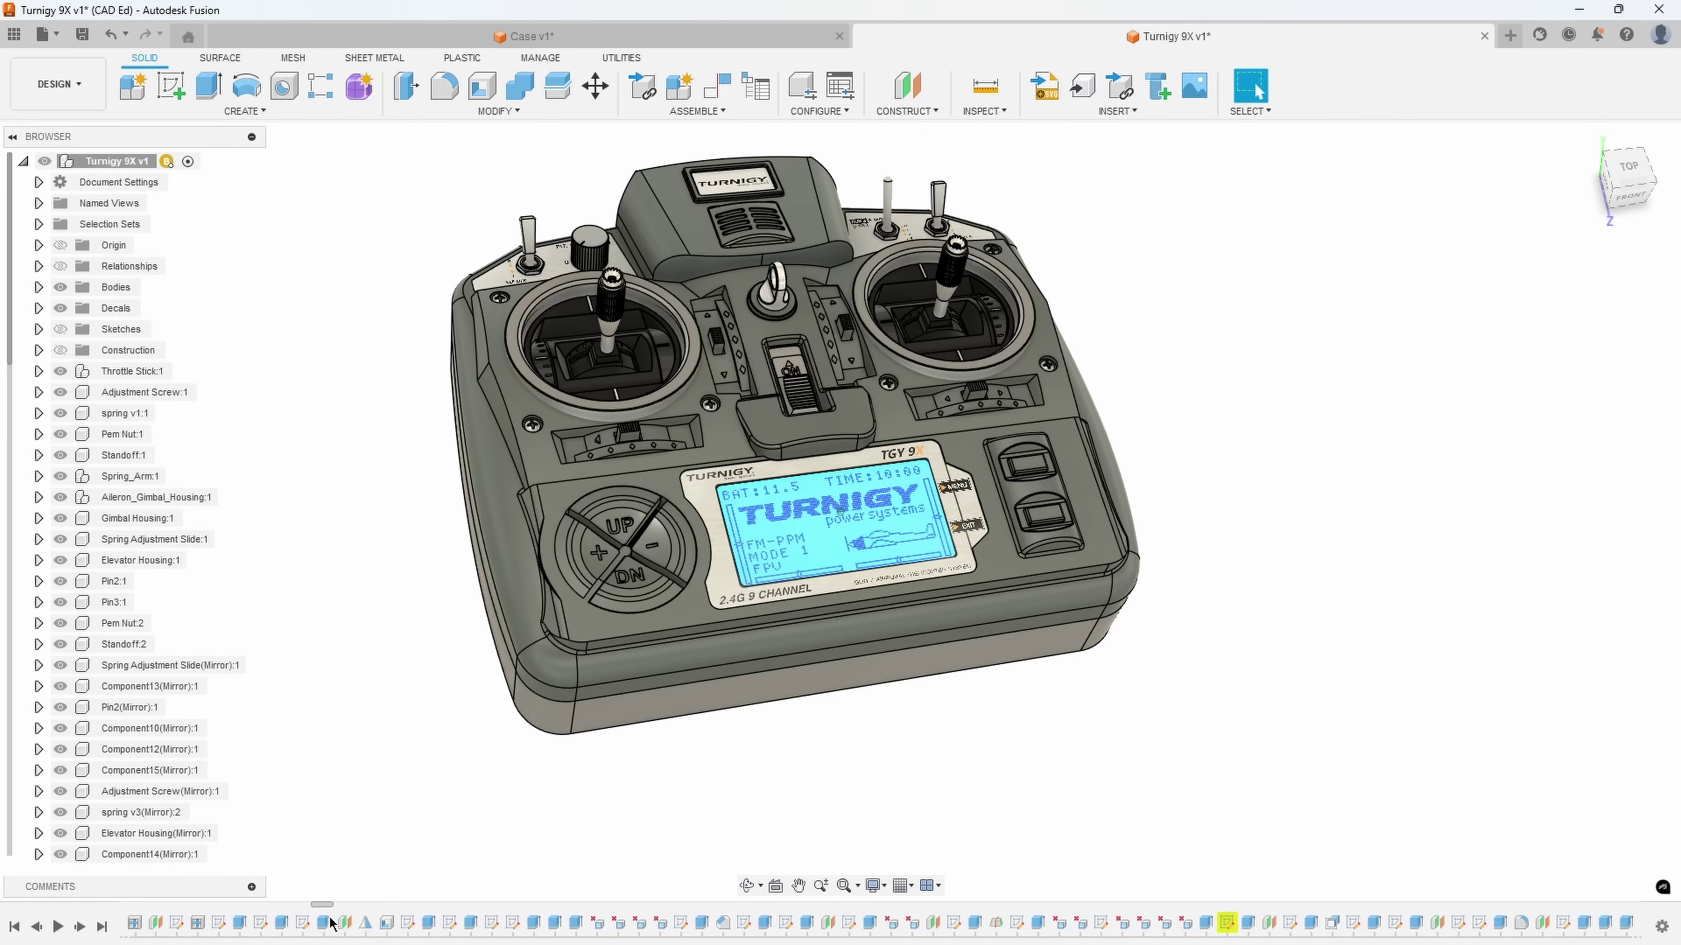
scroll(363, 927, down, 10)
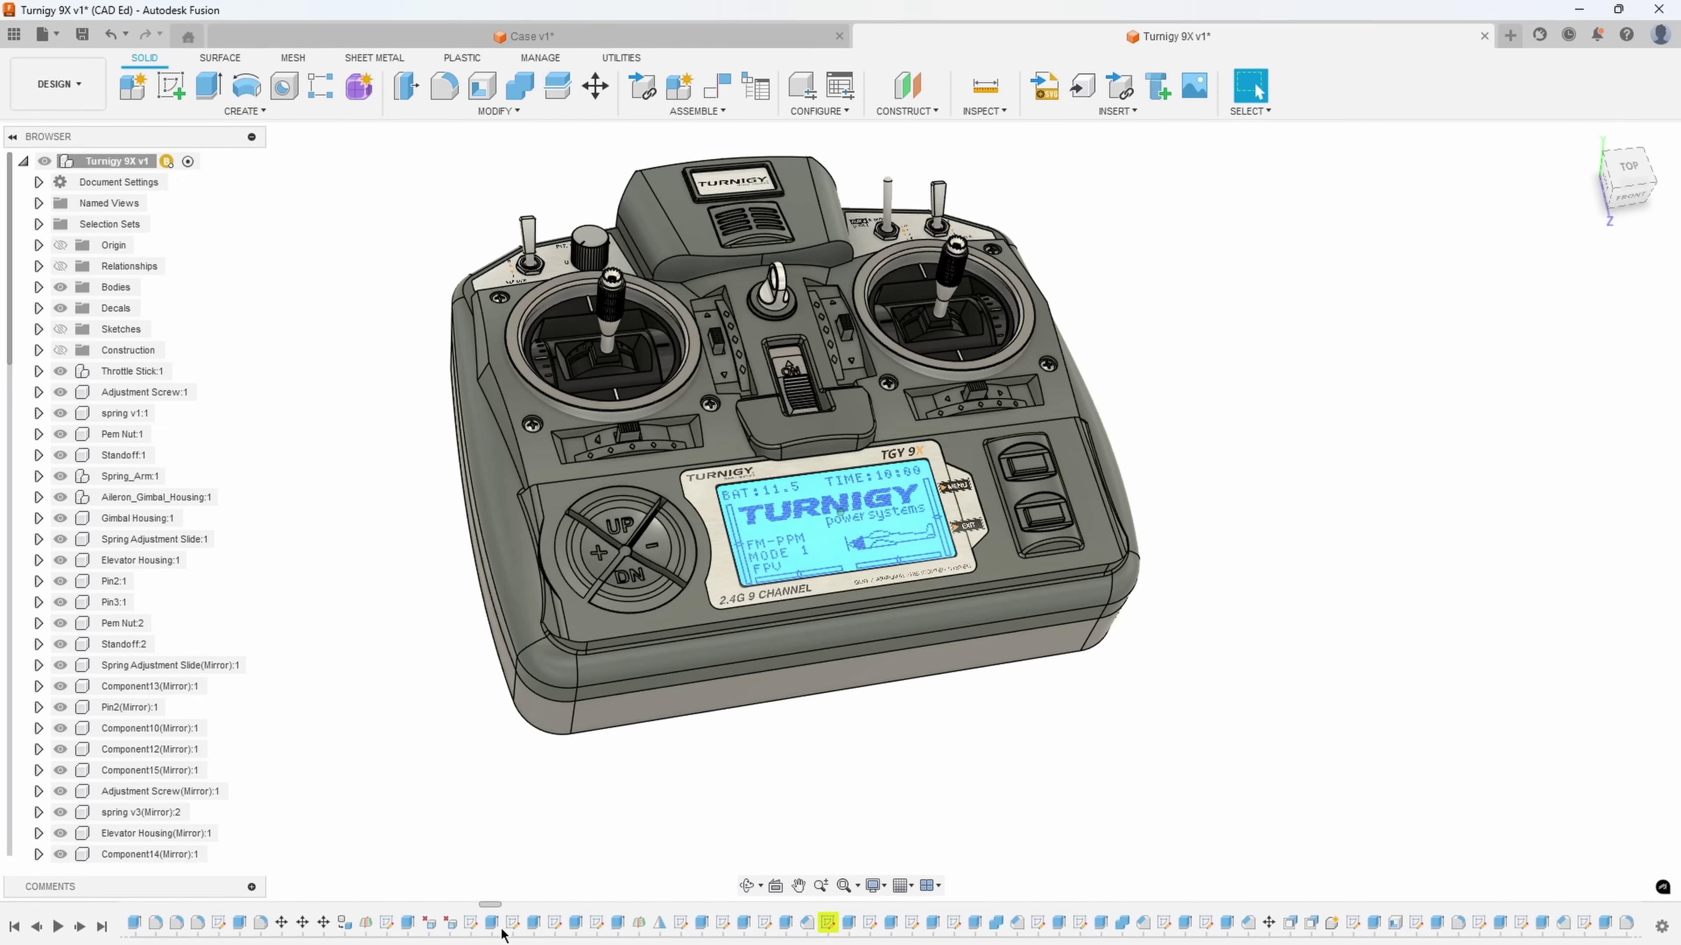
scroll(580, 939, down, 12)
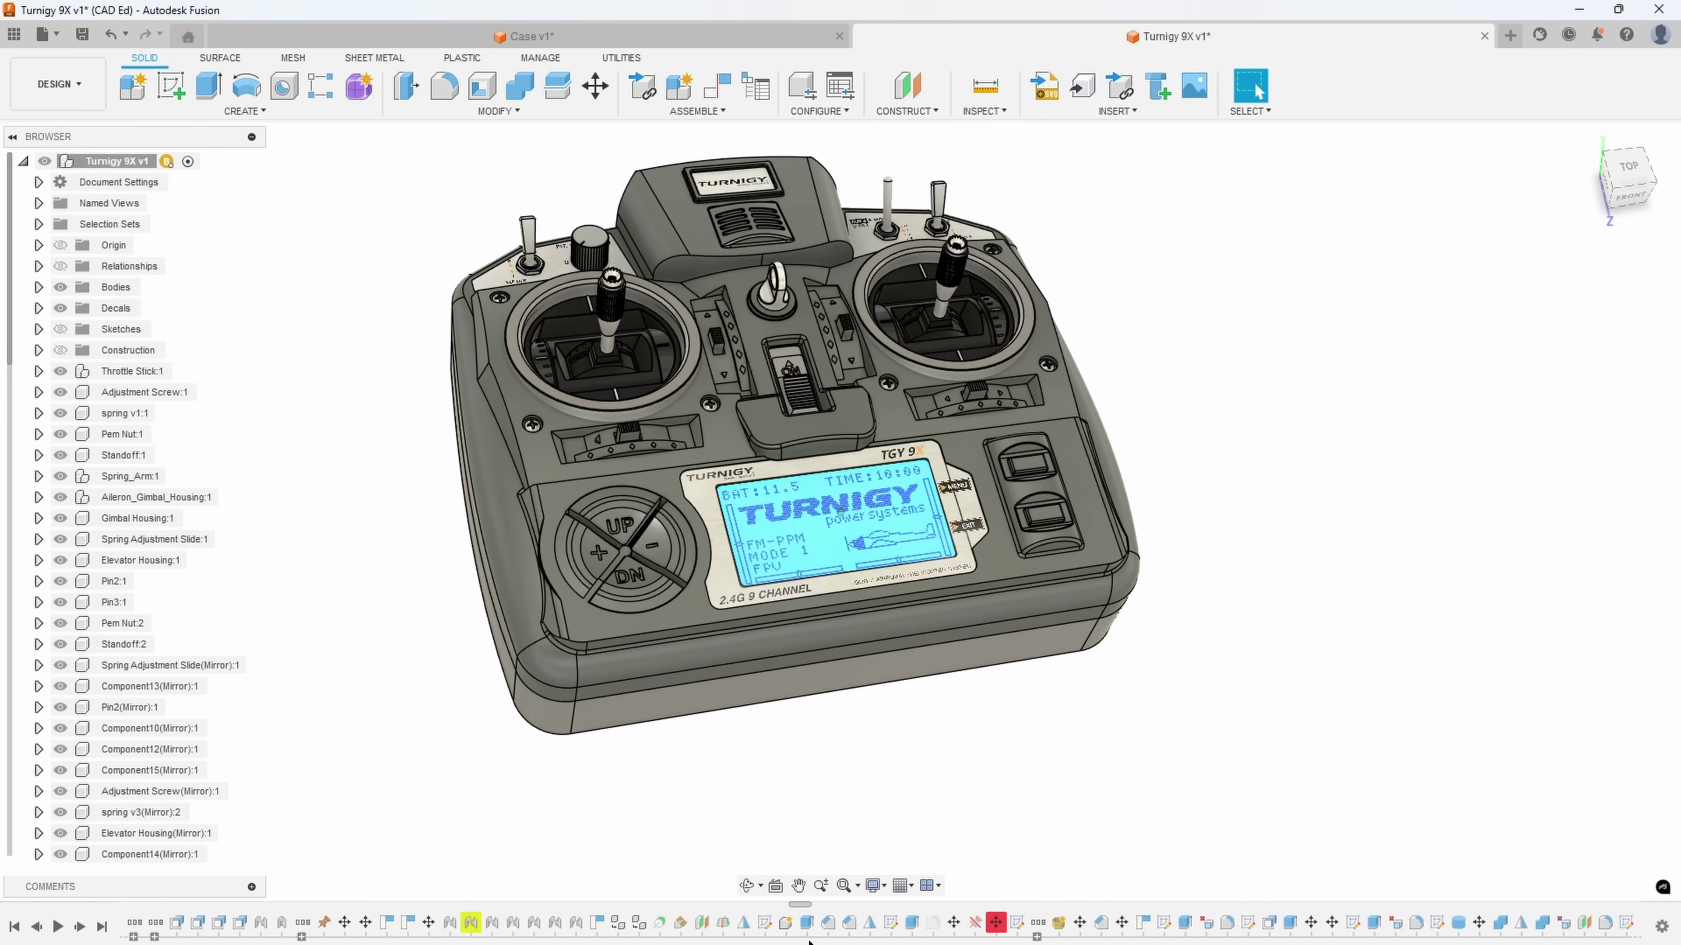
drag(847, 943, 79, 926)
scroll(133, 927, down, 5)
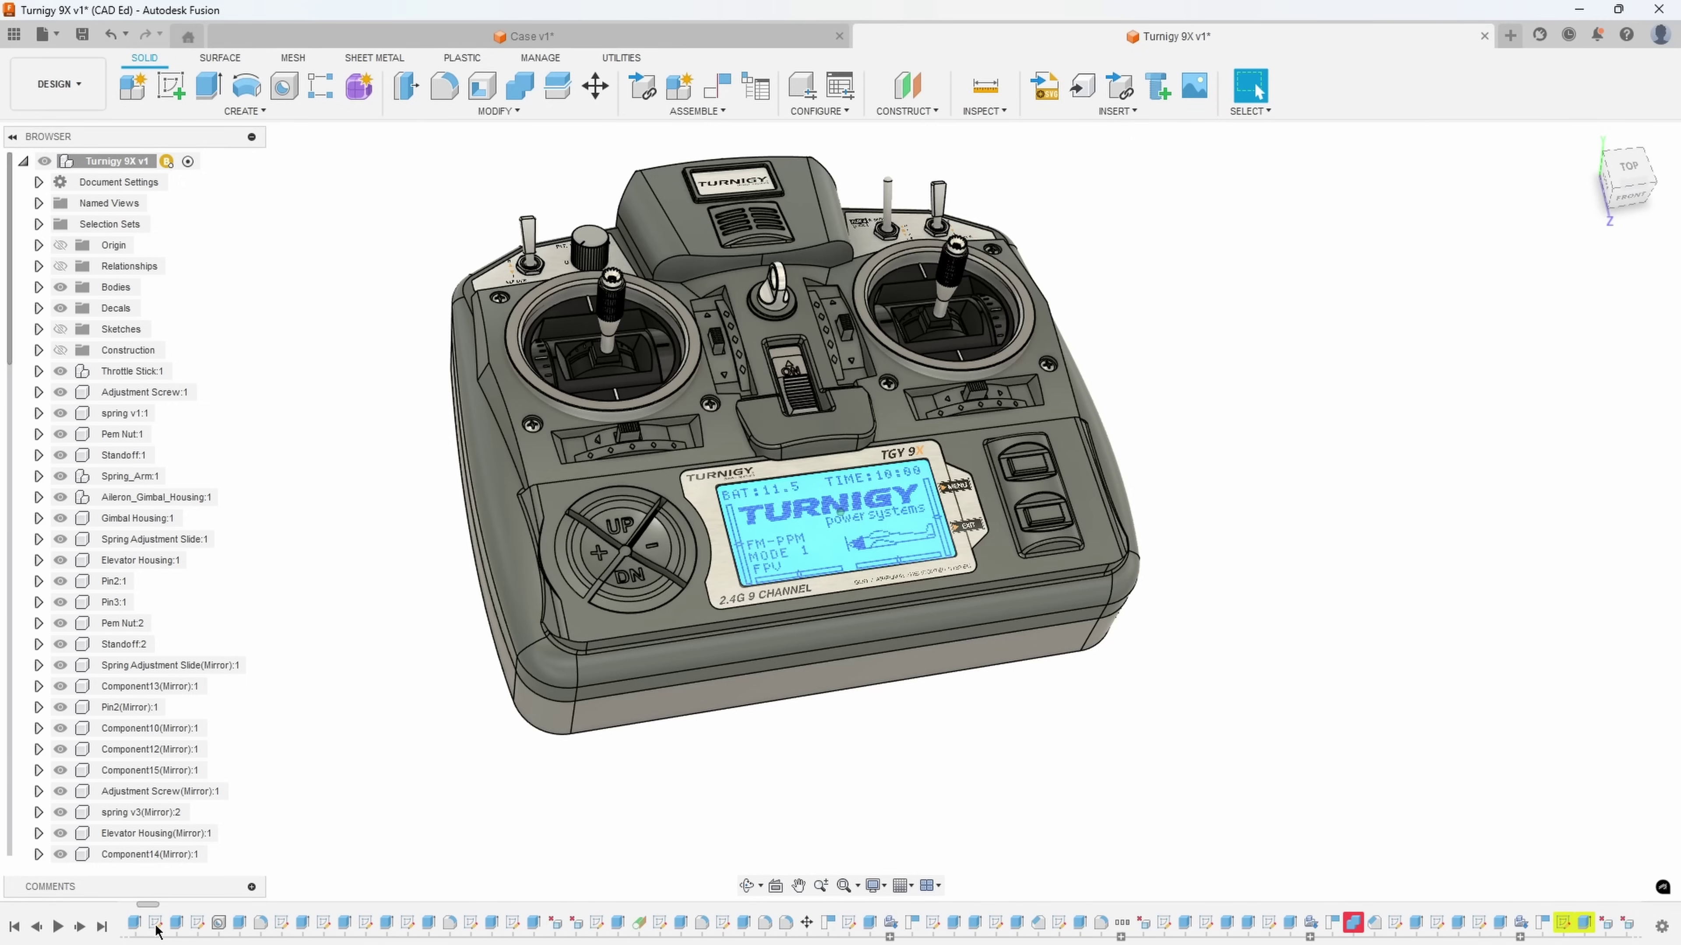
scroll(186, 934, down, 6)
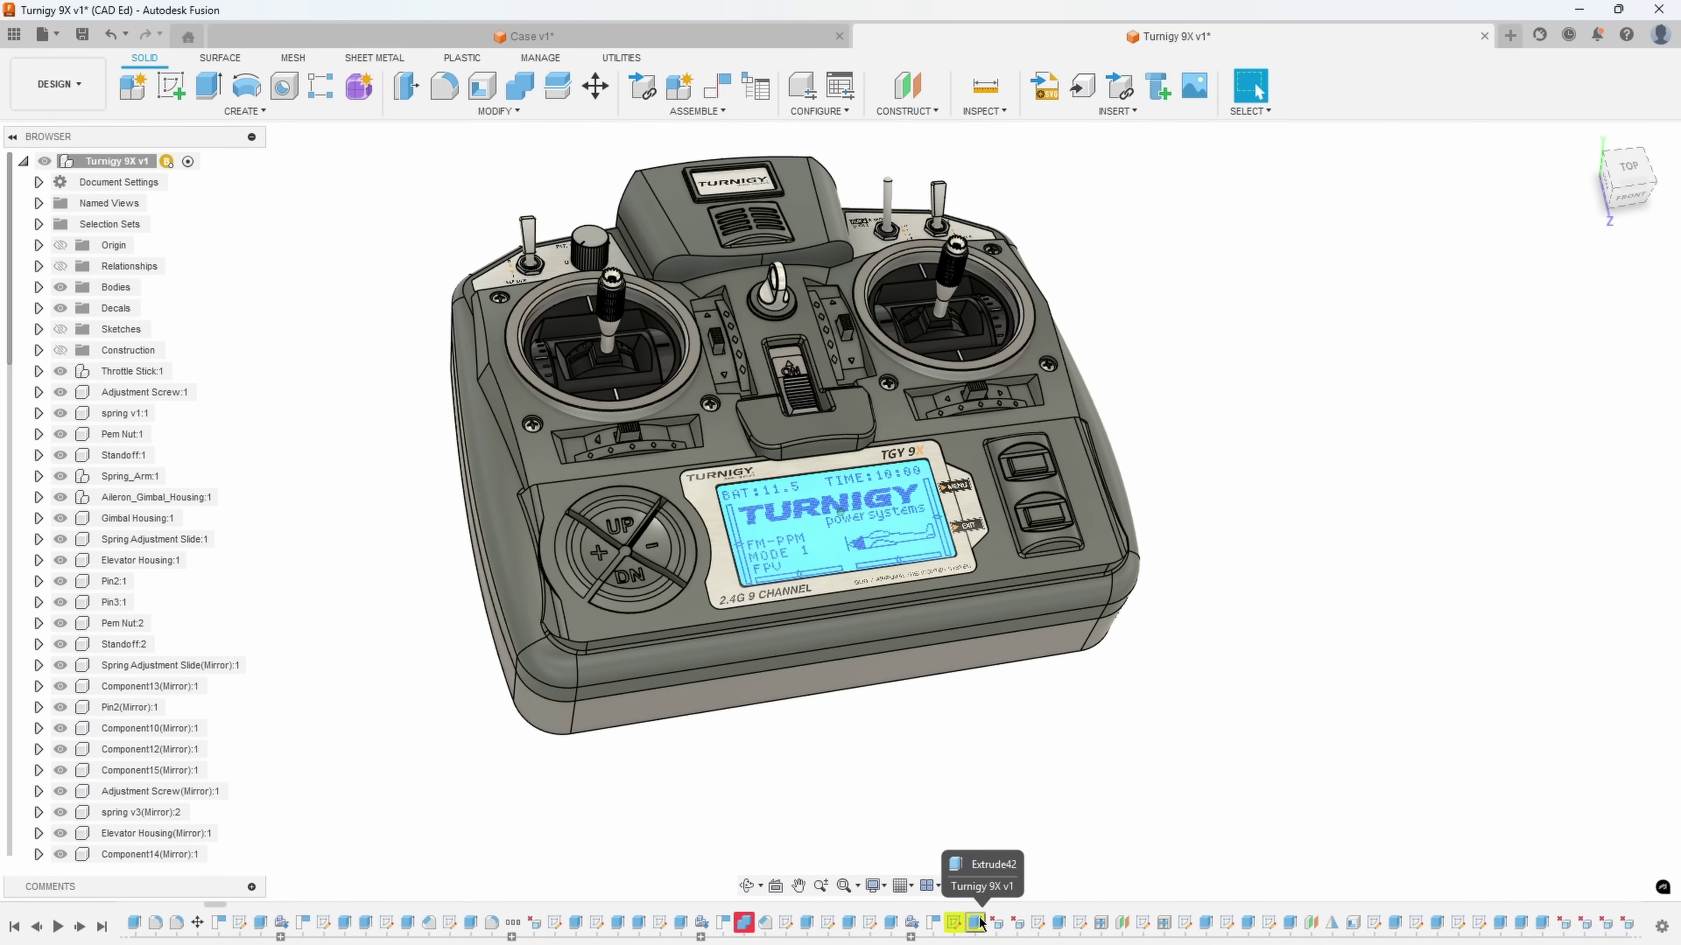
Open Sketch44's warnings and expand the Project2, Project3 and Project4 failure details
right_click(954, 927)
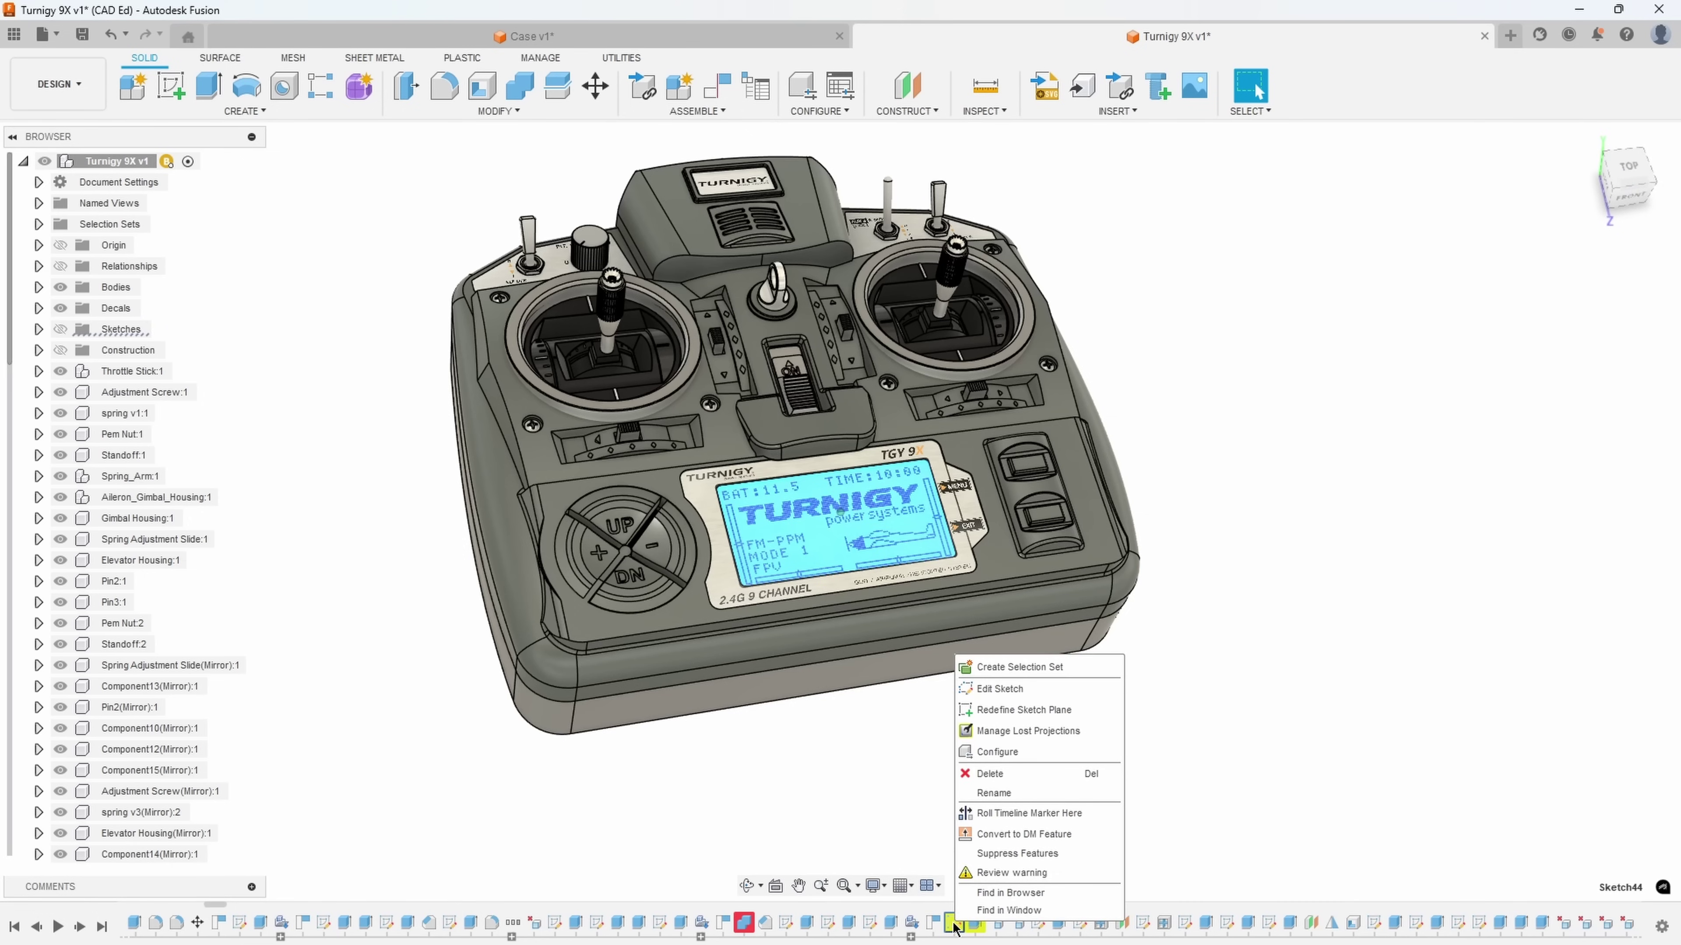
click(994, 874)
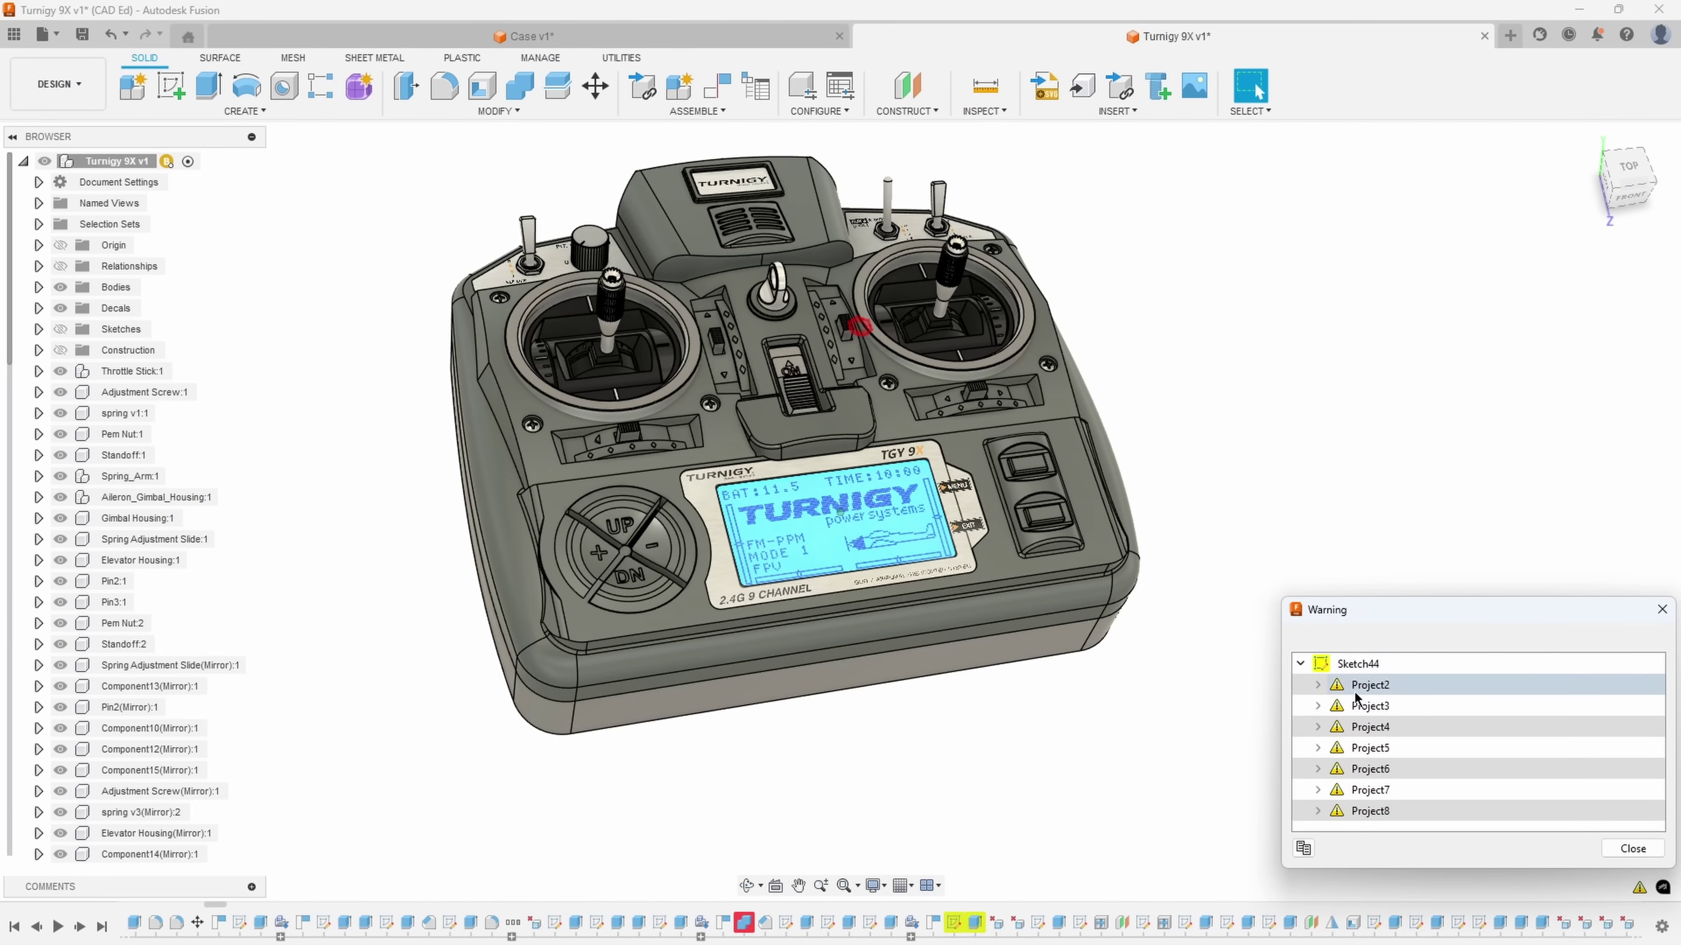
click(1318, 686)
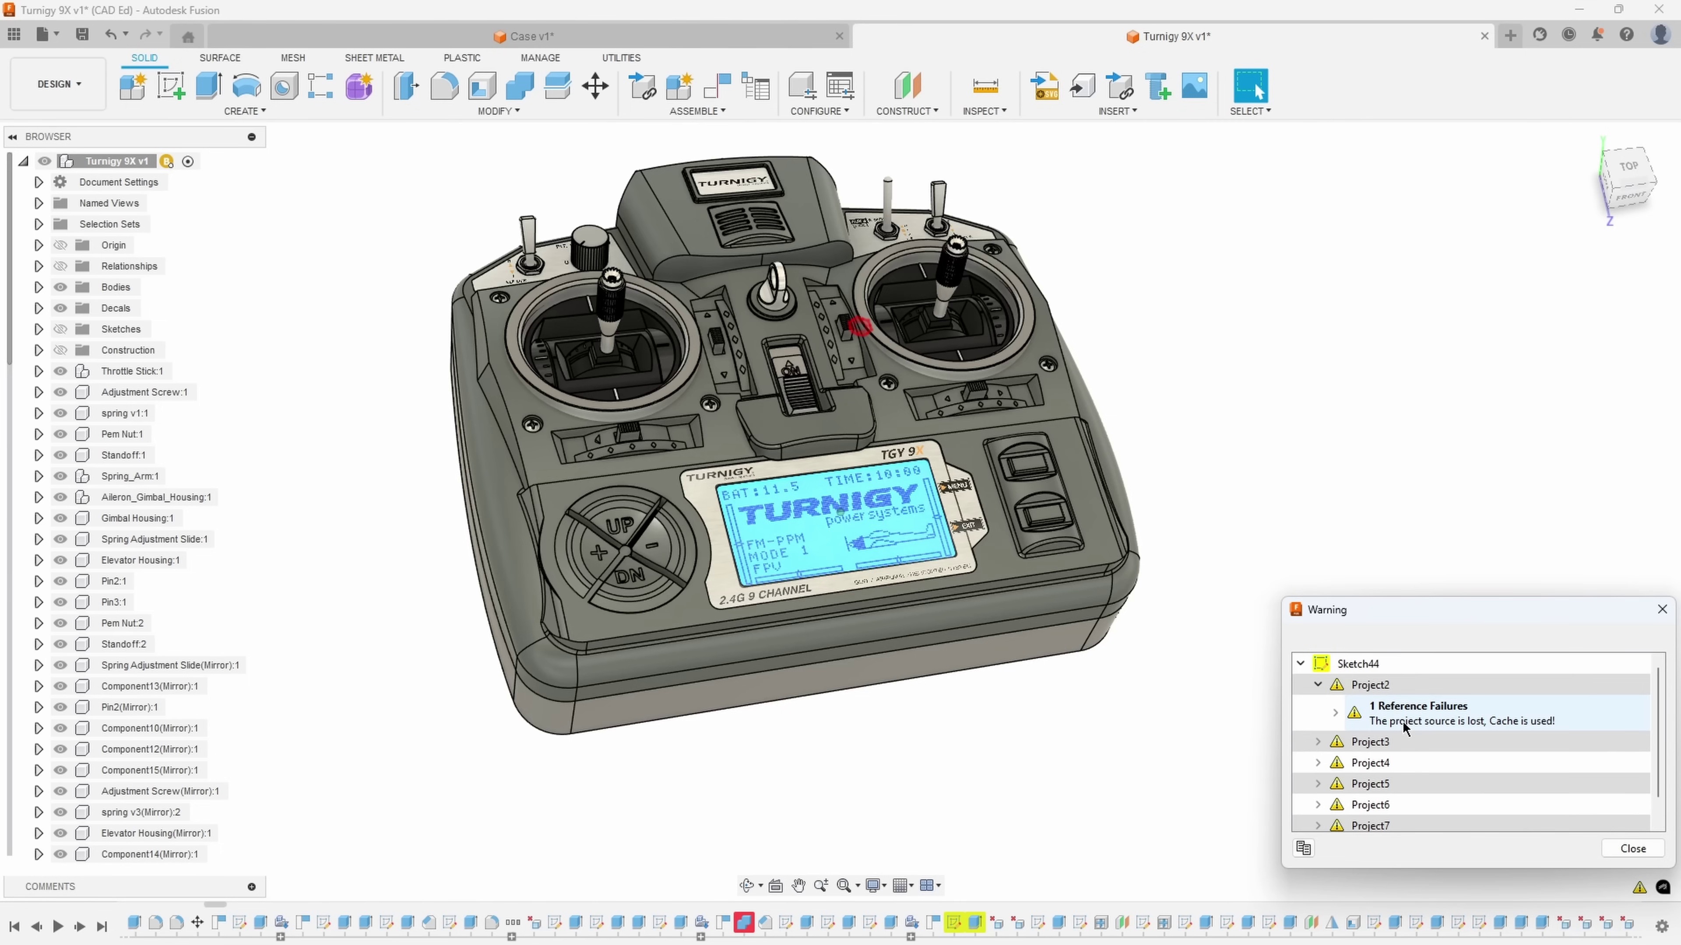
scroll(844, 388, up, 5)
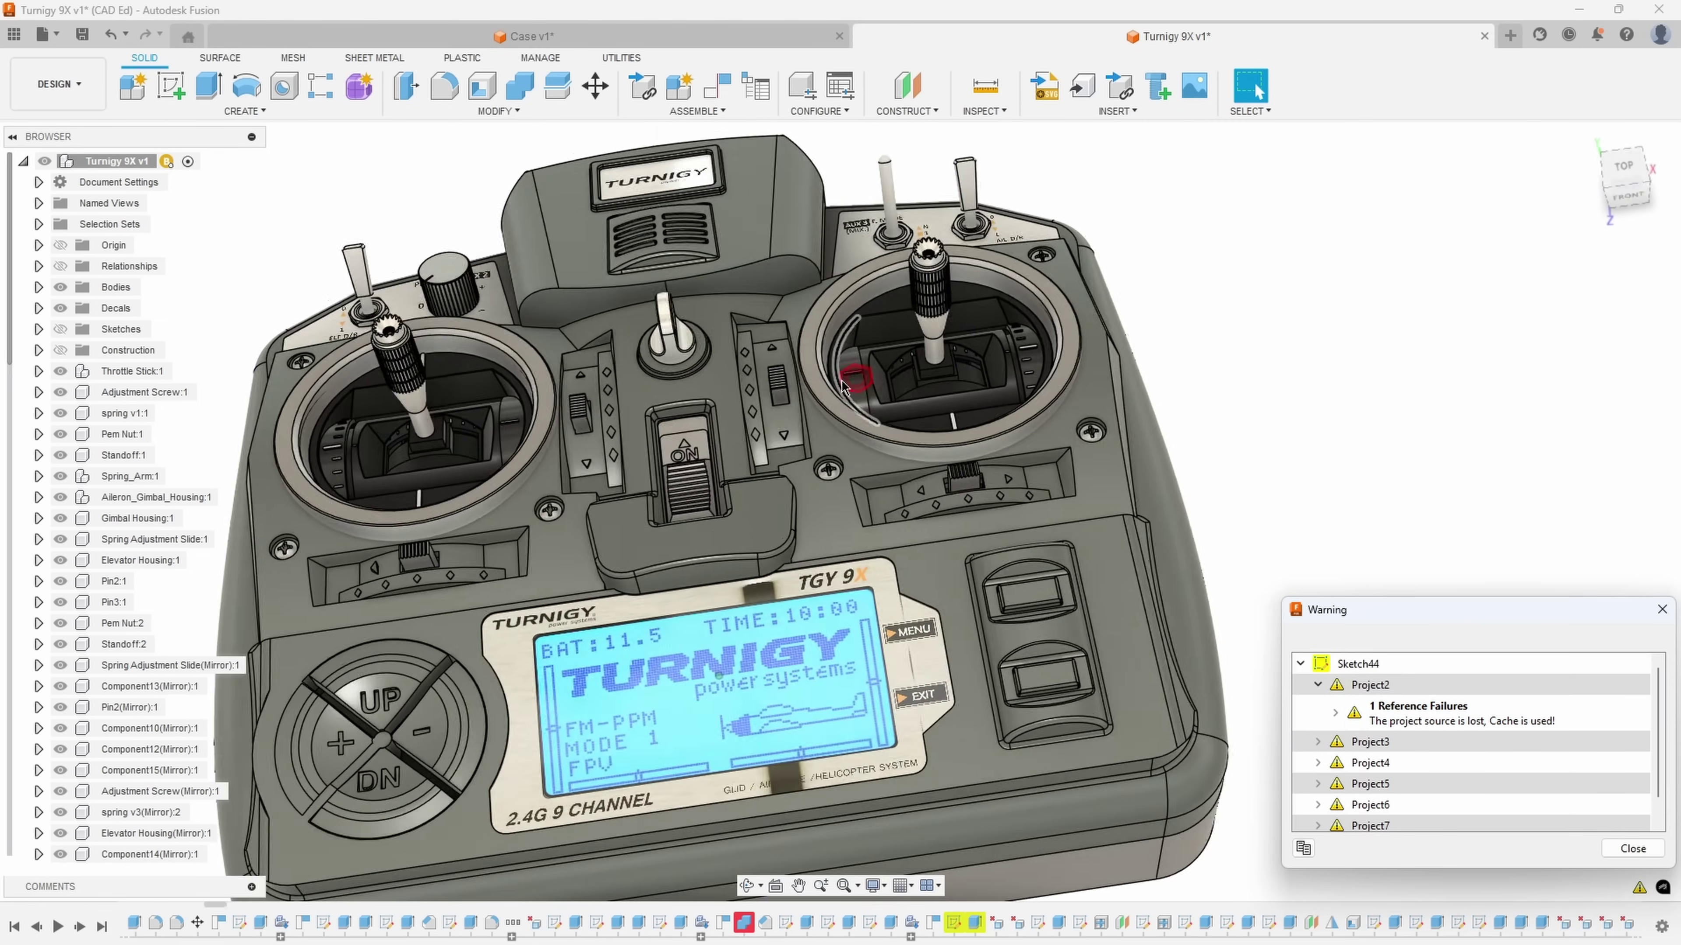
shift+middle_drag(844, 387, 835, 308)
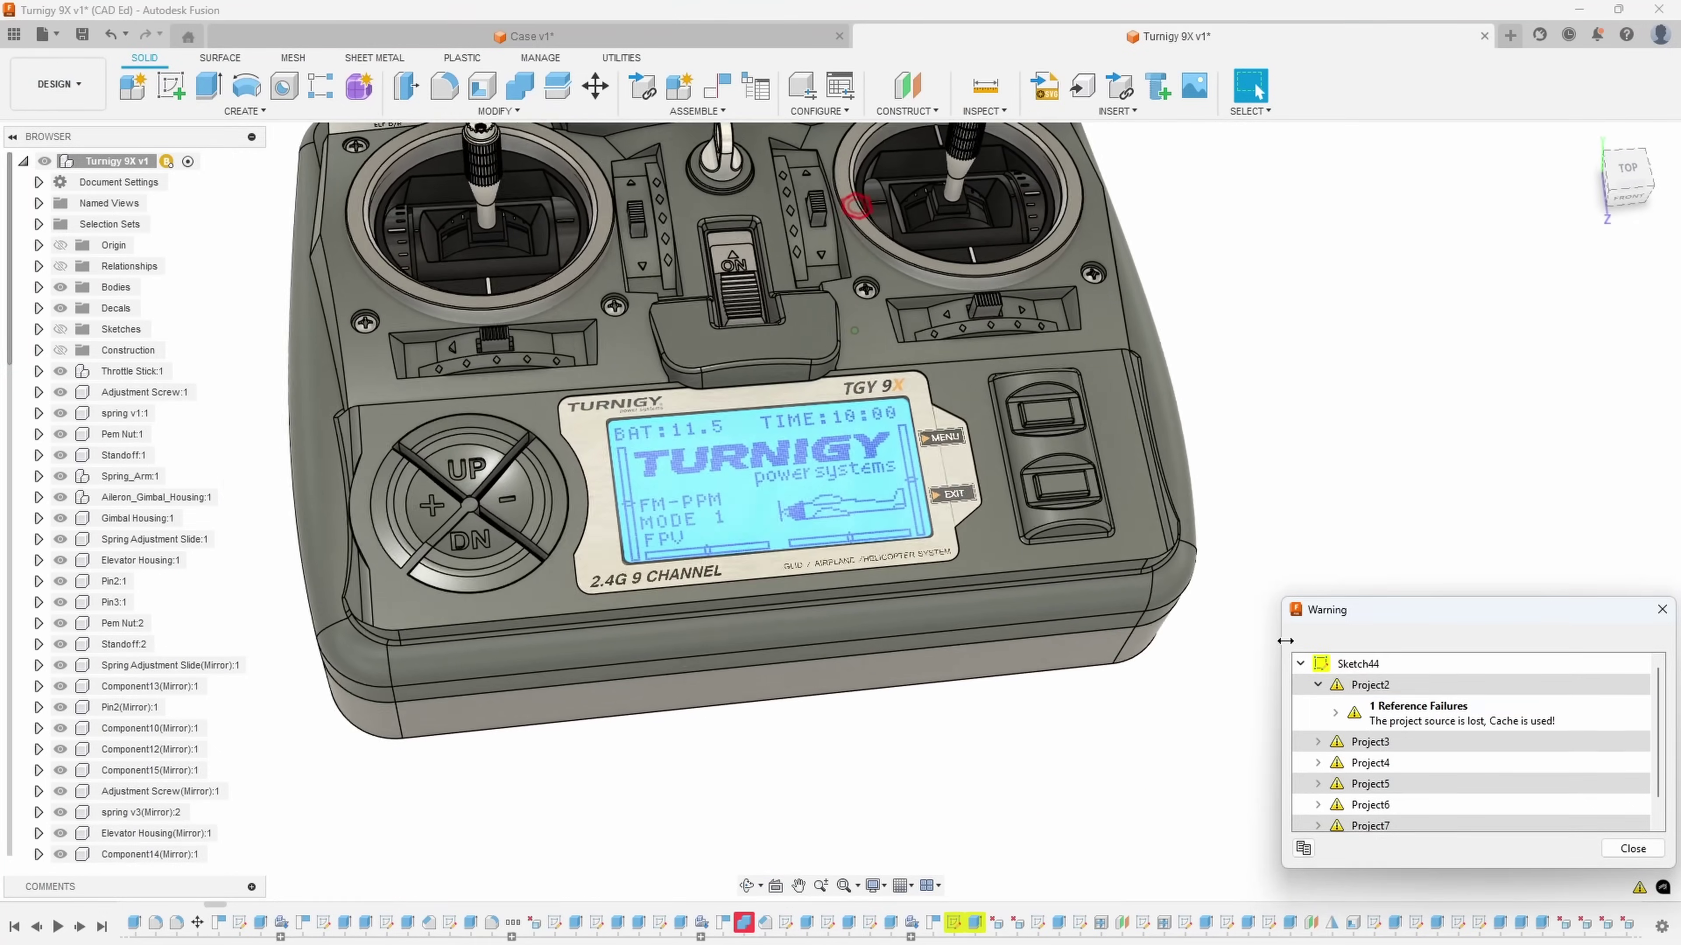
click(1317, 742)
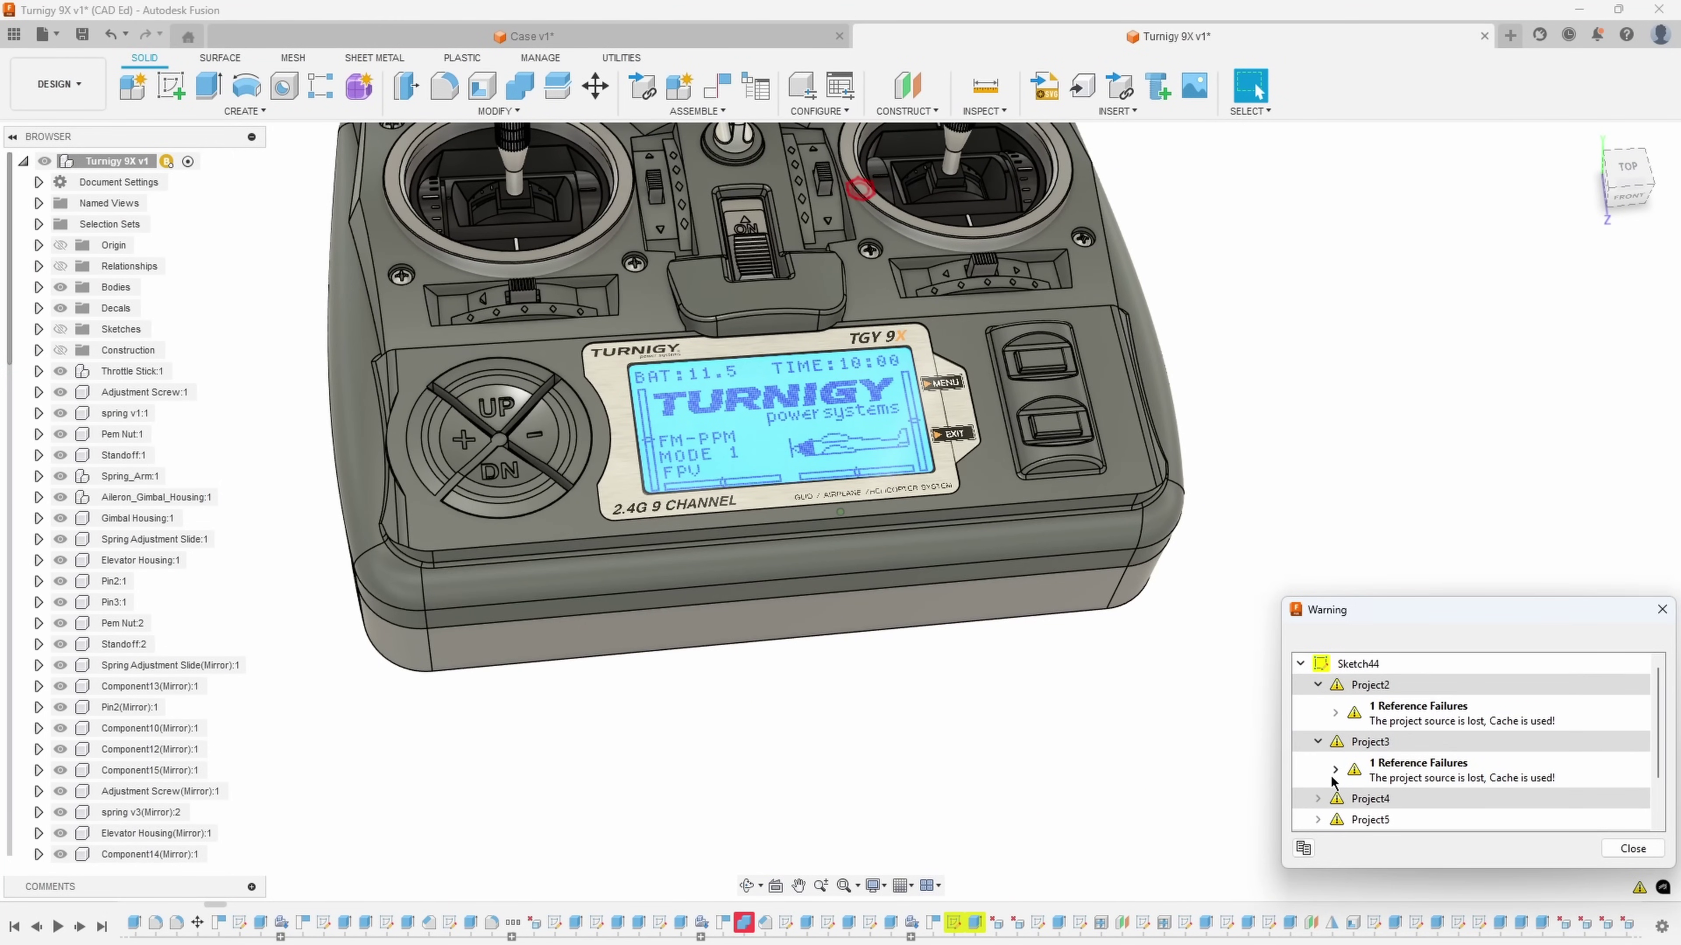
click(1319, 799)
Collapse the Project entries, close Sketch44's warnings, and open Combine1's error report
scroll(1401, 799, down, 3)
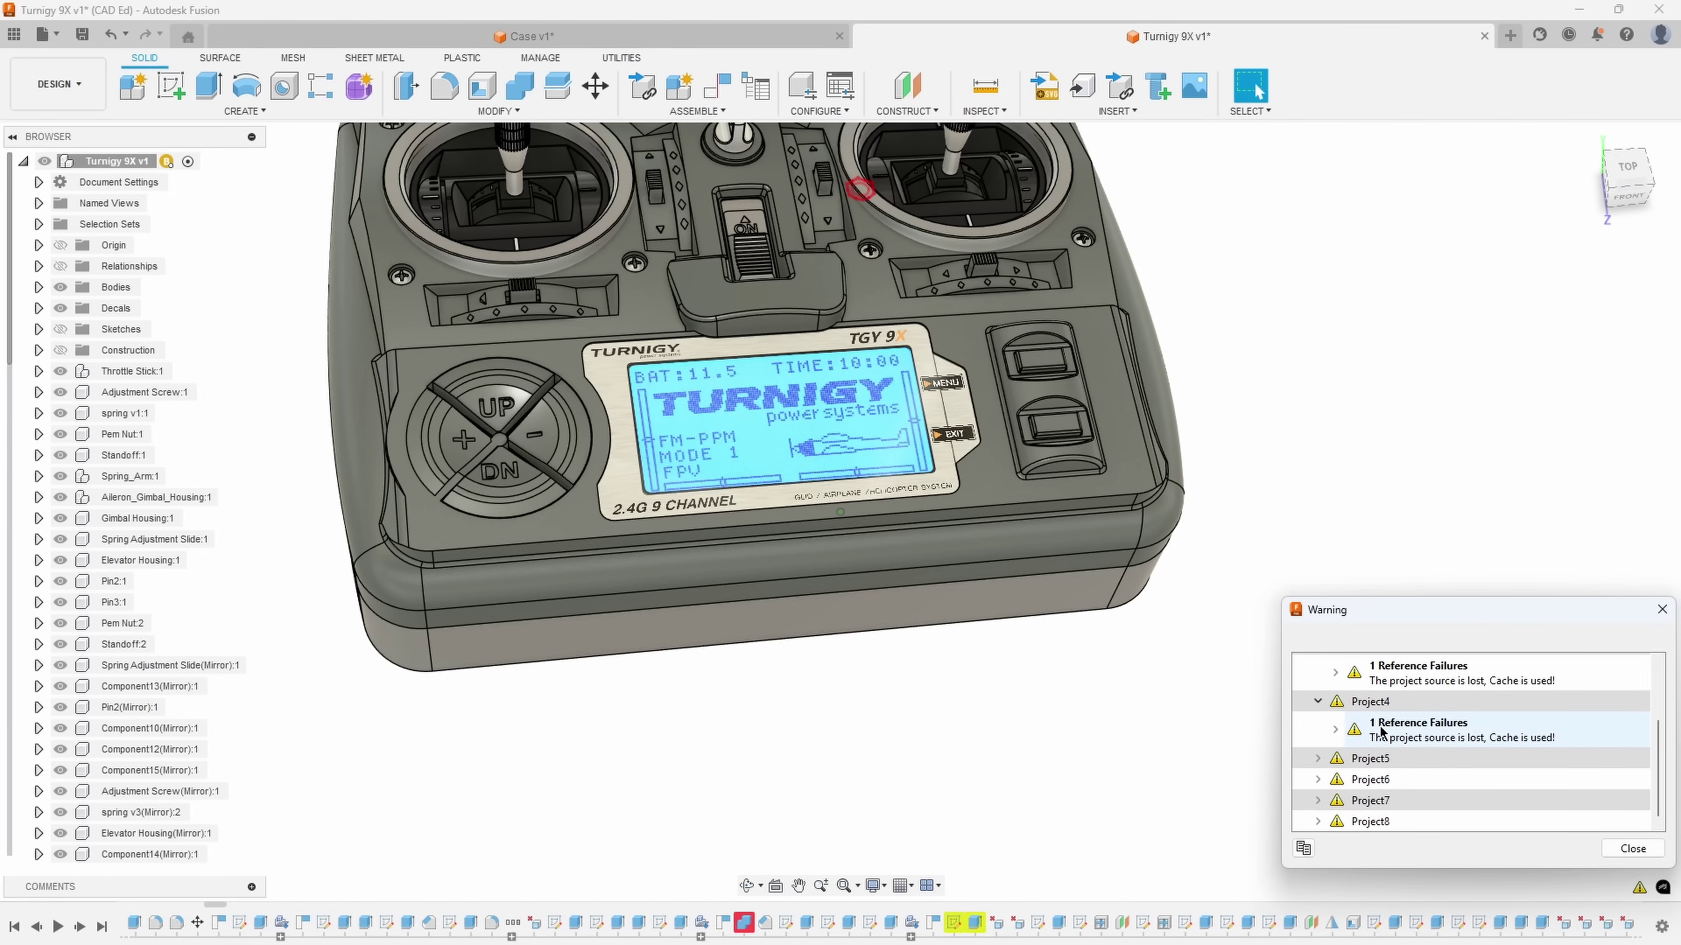
click(1319, 703)
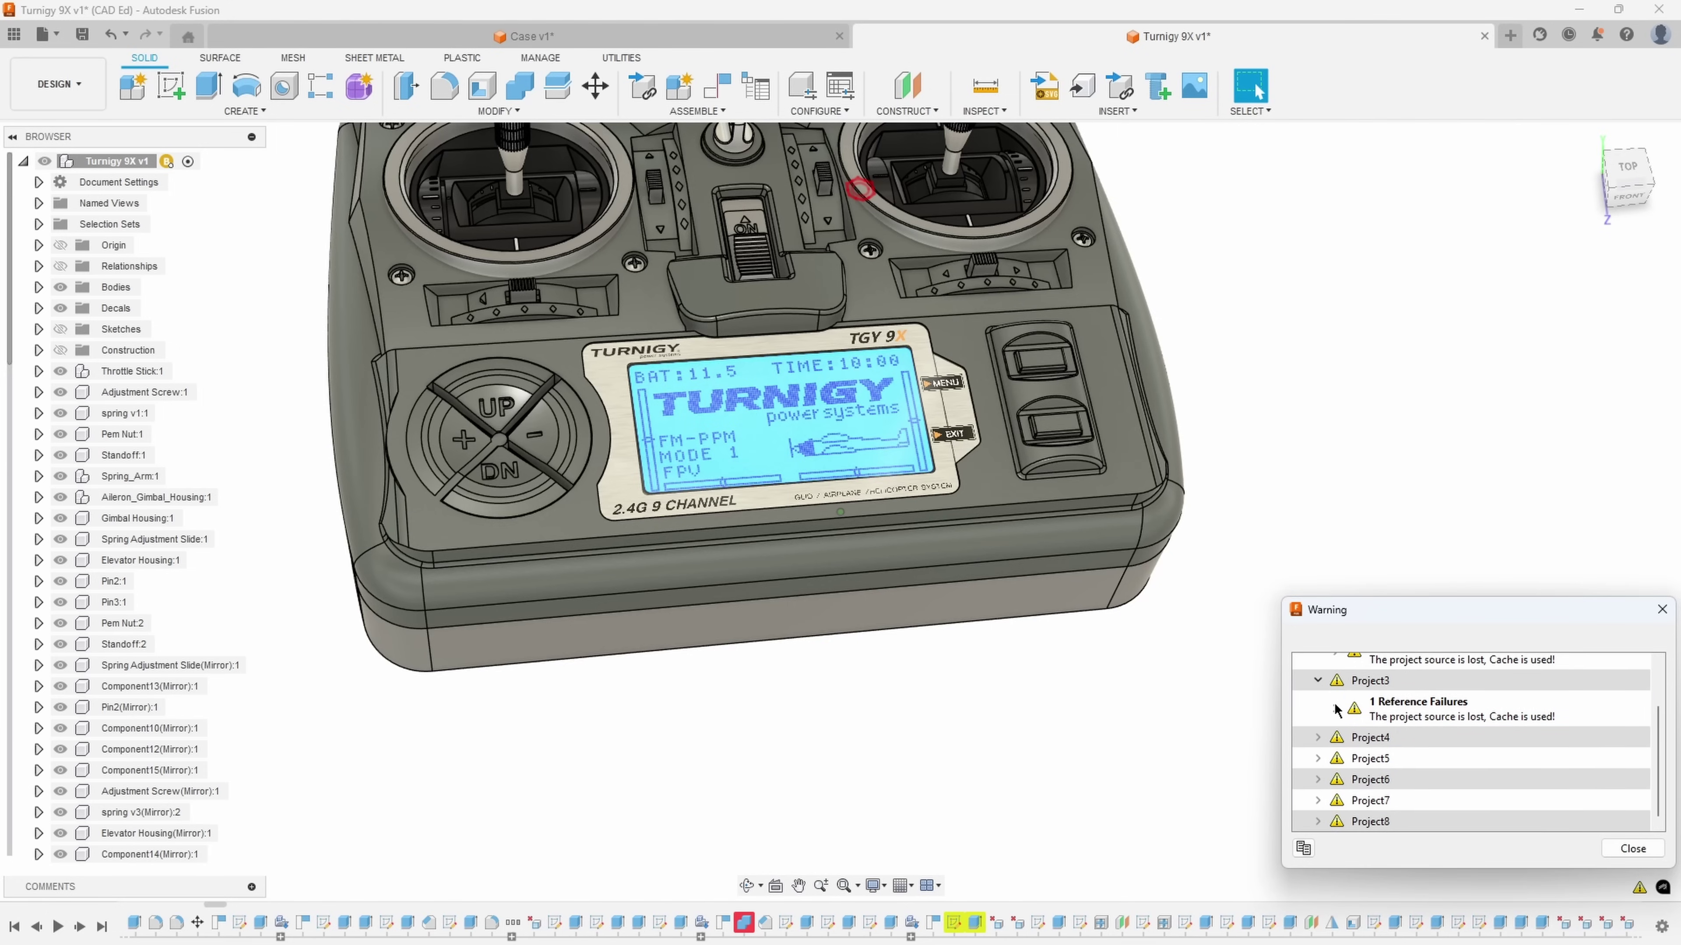
click(1319, 682)
scroll(1369, 714, up, 1)
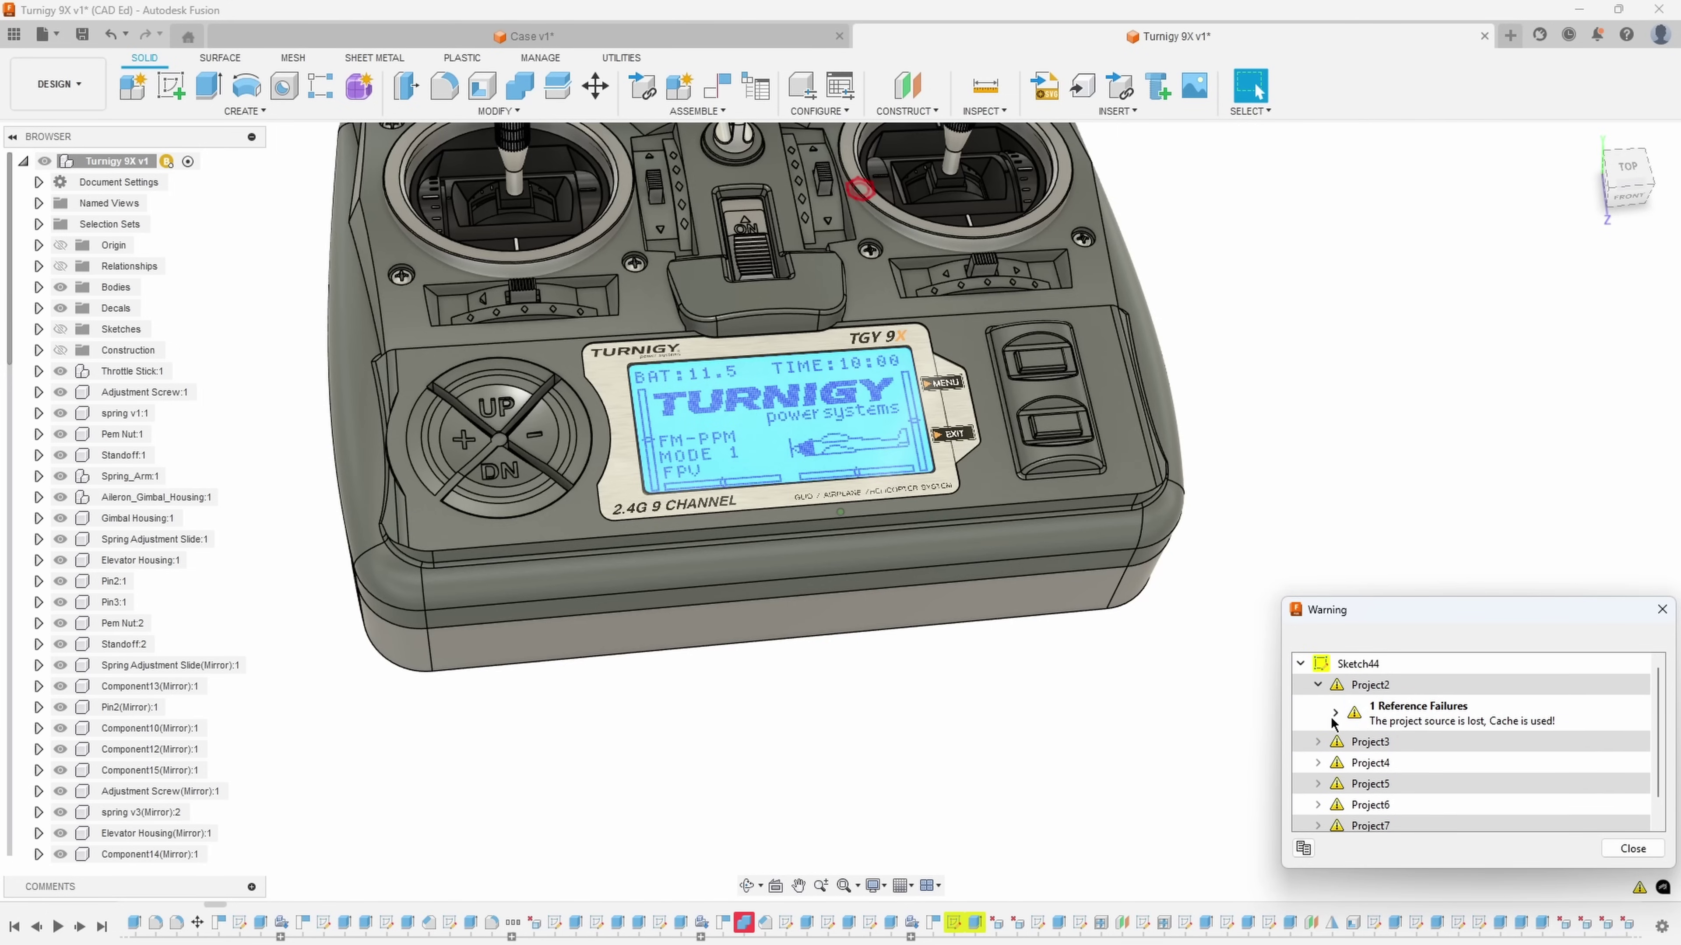
click(1319, 685)
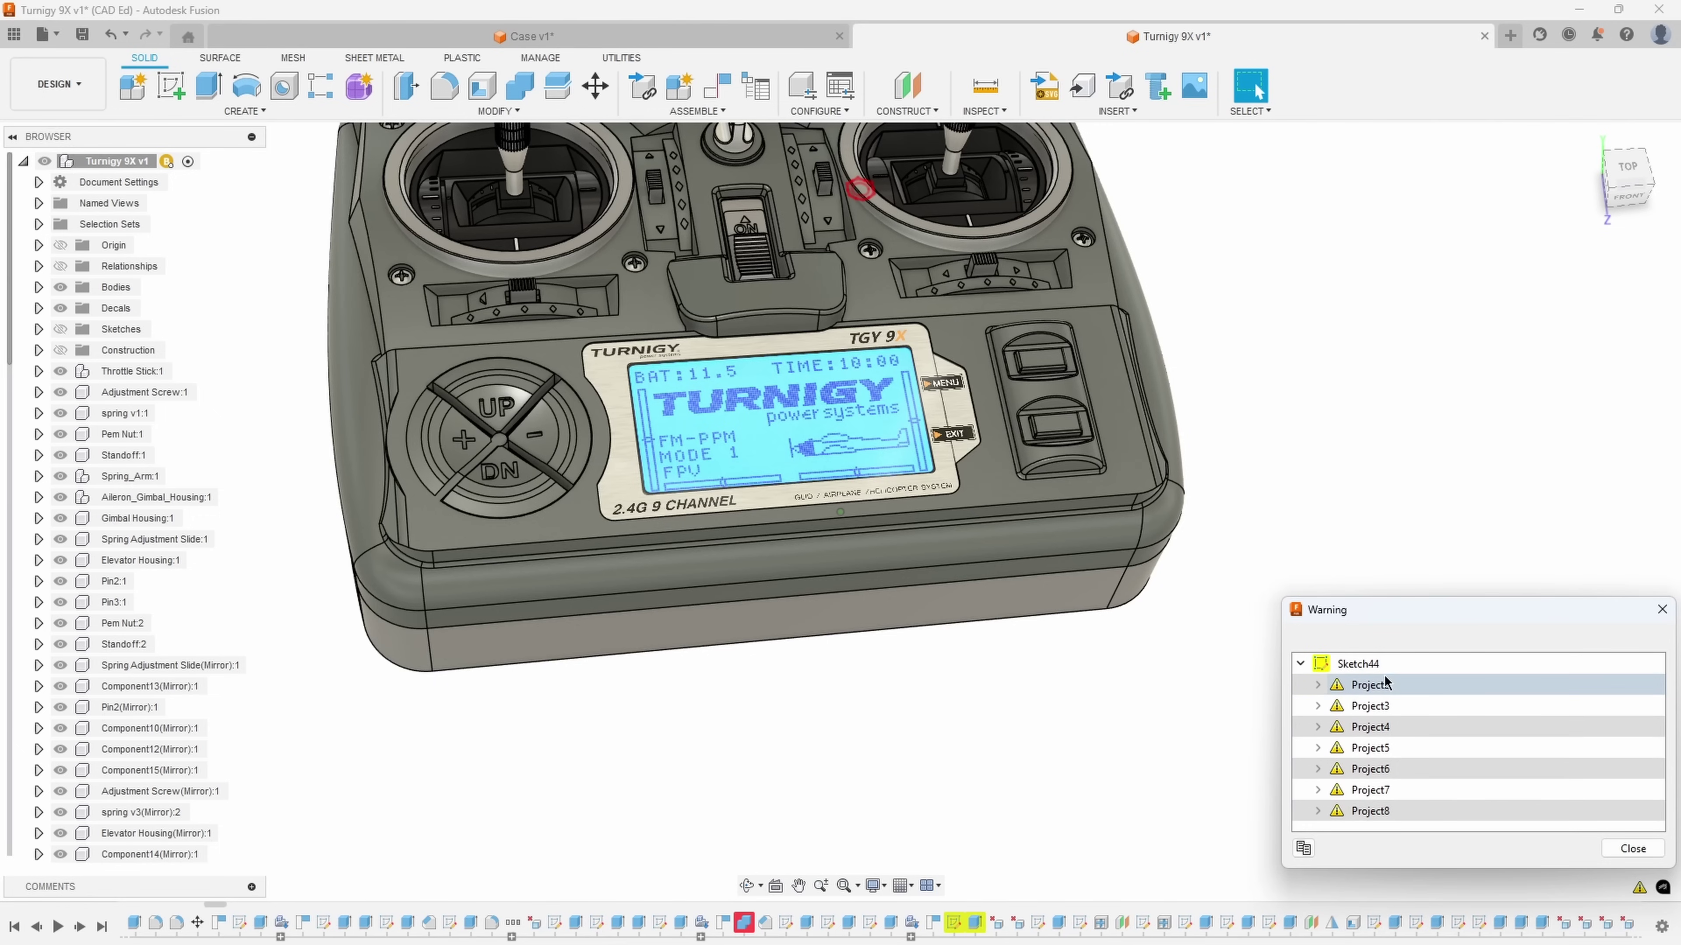
click(1366, 685)
click(1631, 853)
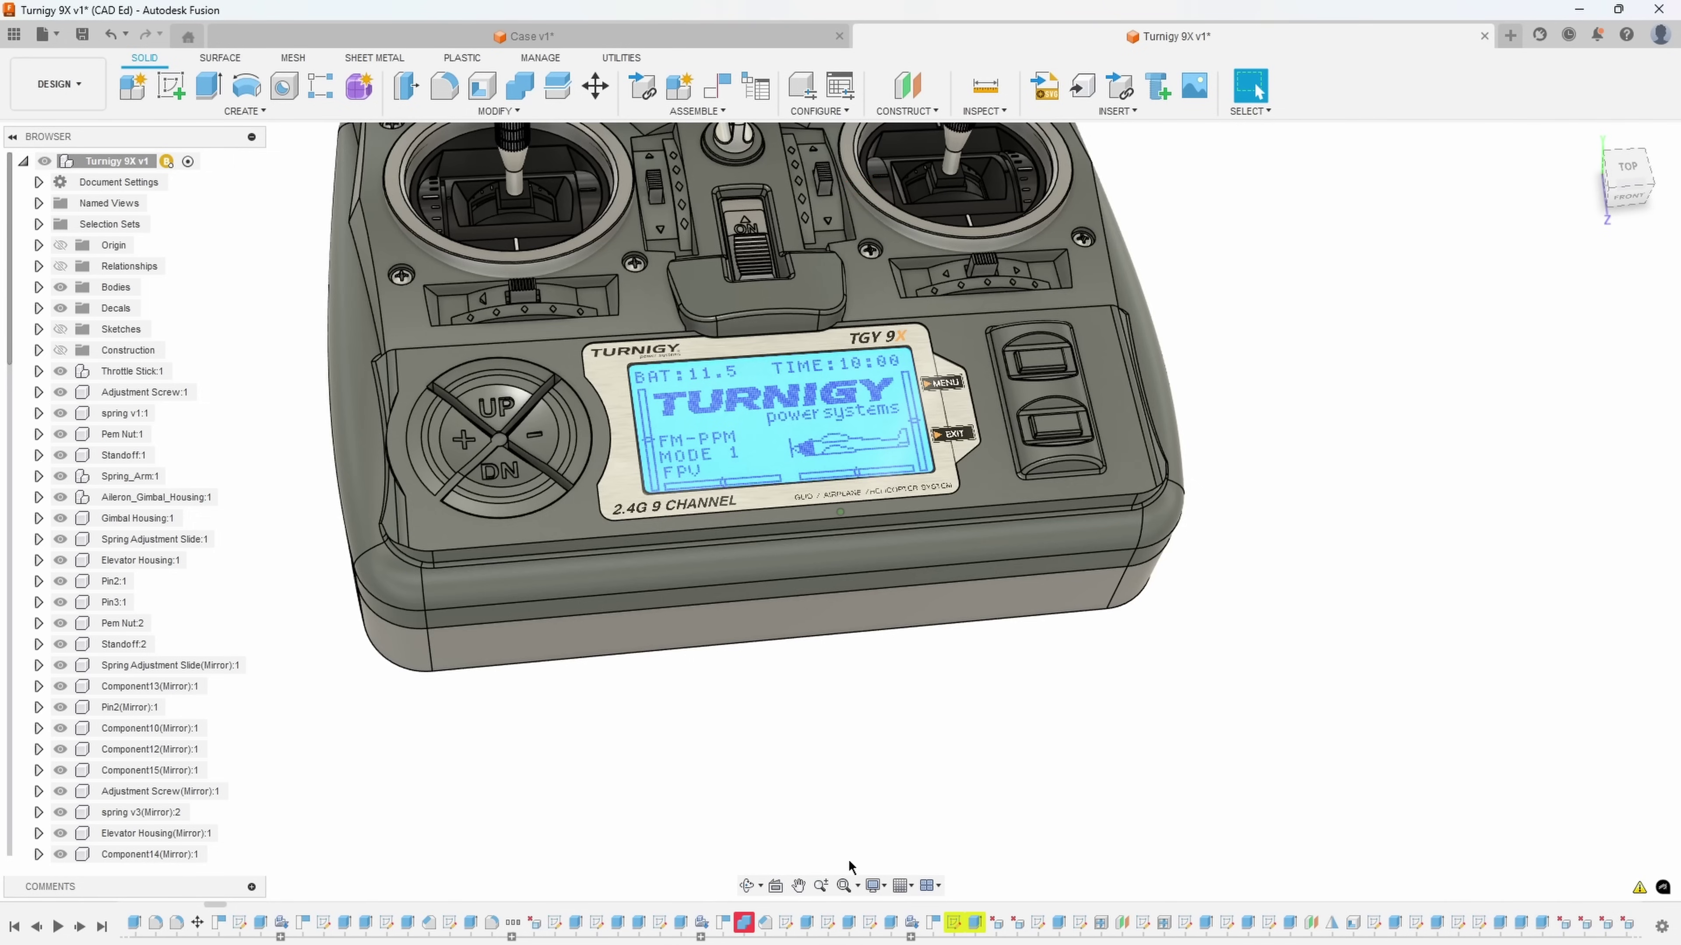
right_click(743, 926)
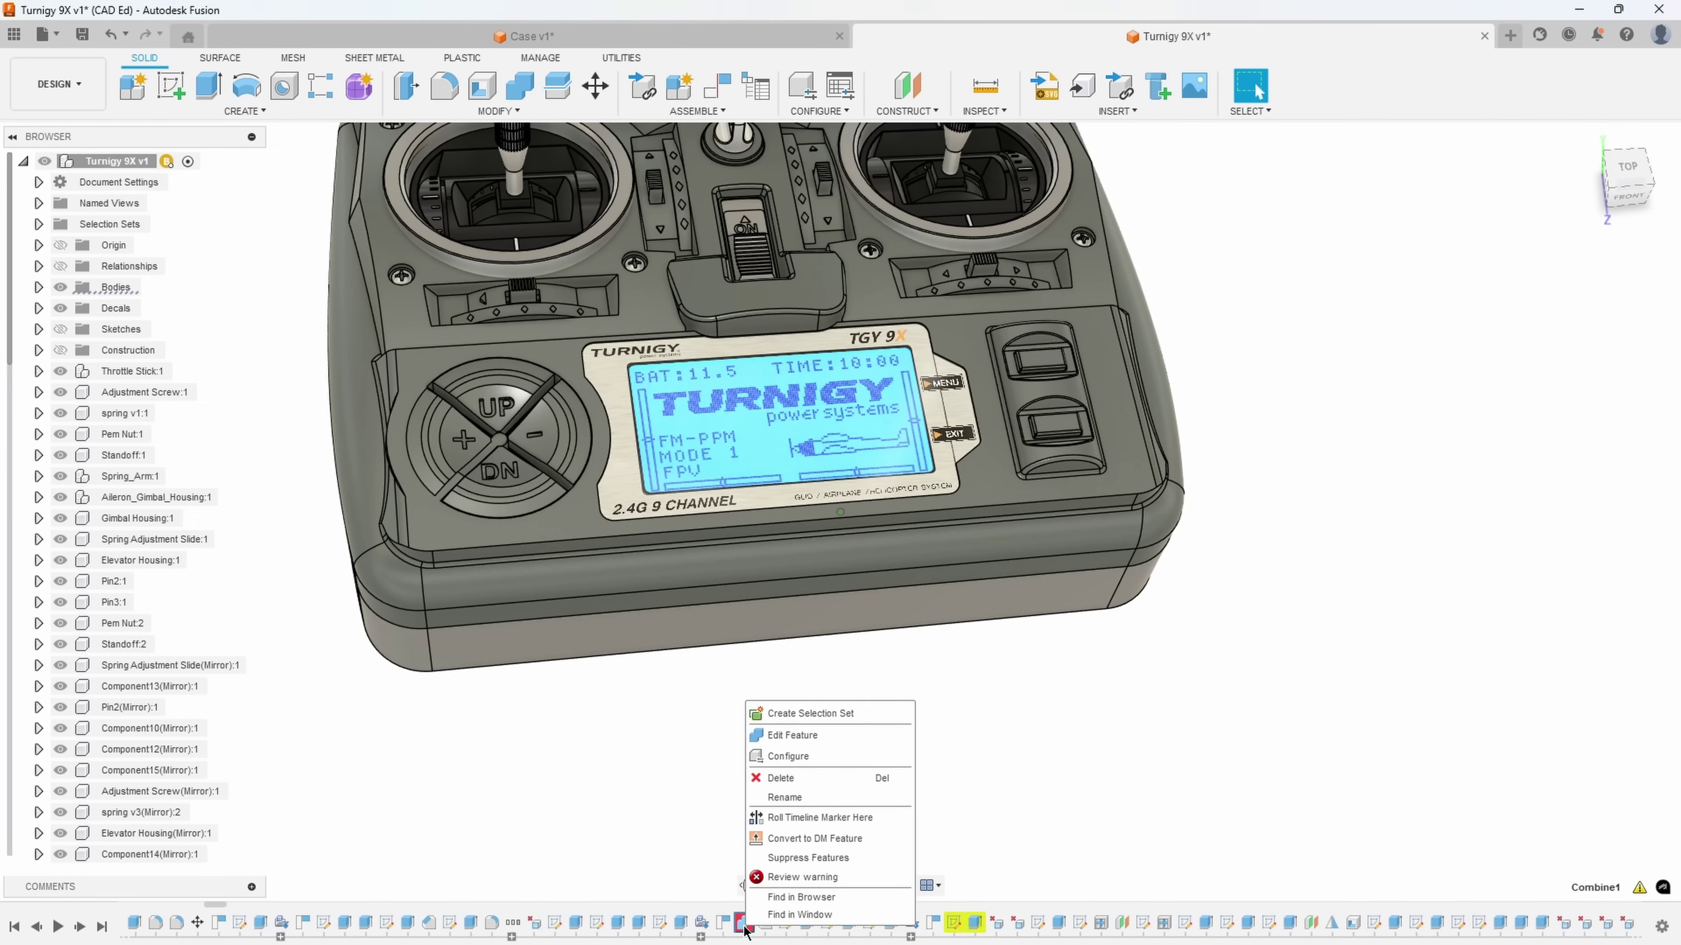
click(859, 878)
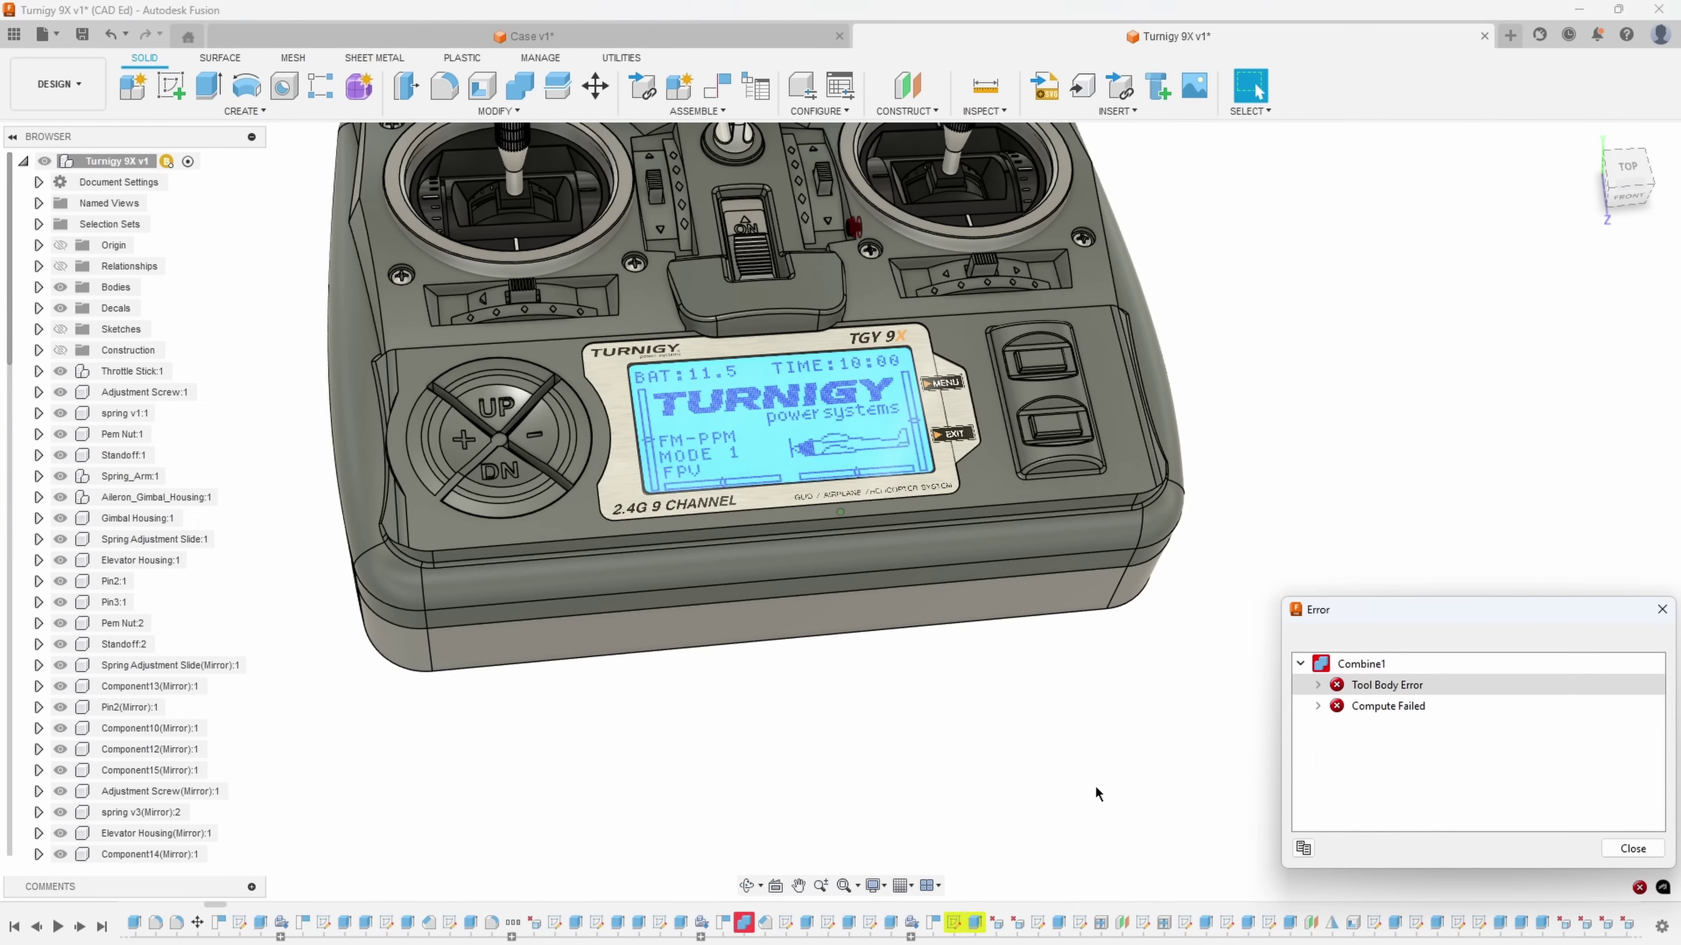
Read Combine1's Tool Body Error and Compute Failed details, close the report, reopen Combine1's menu
click(1319, 686)
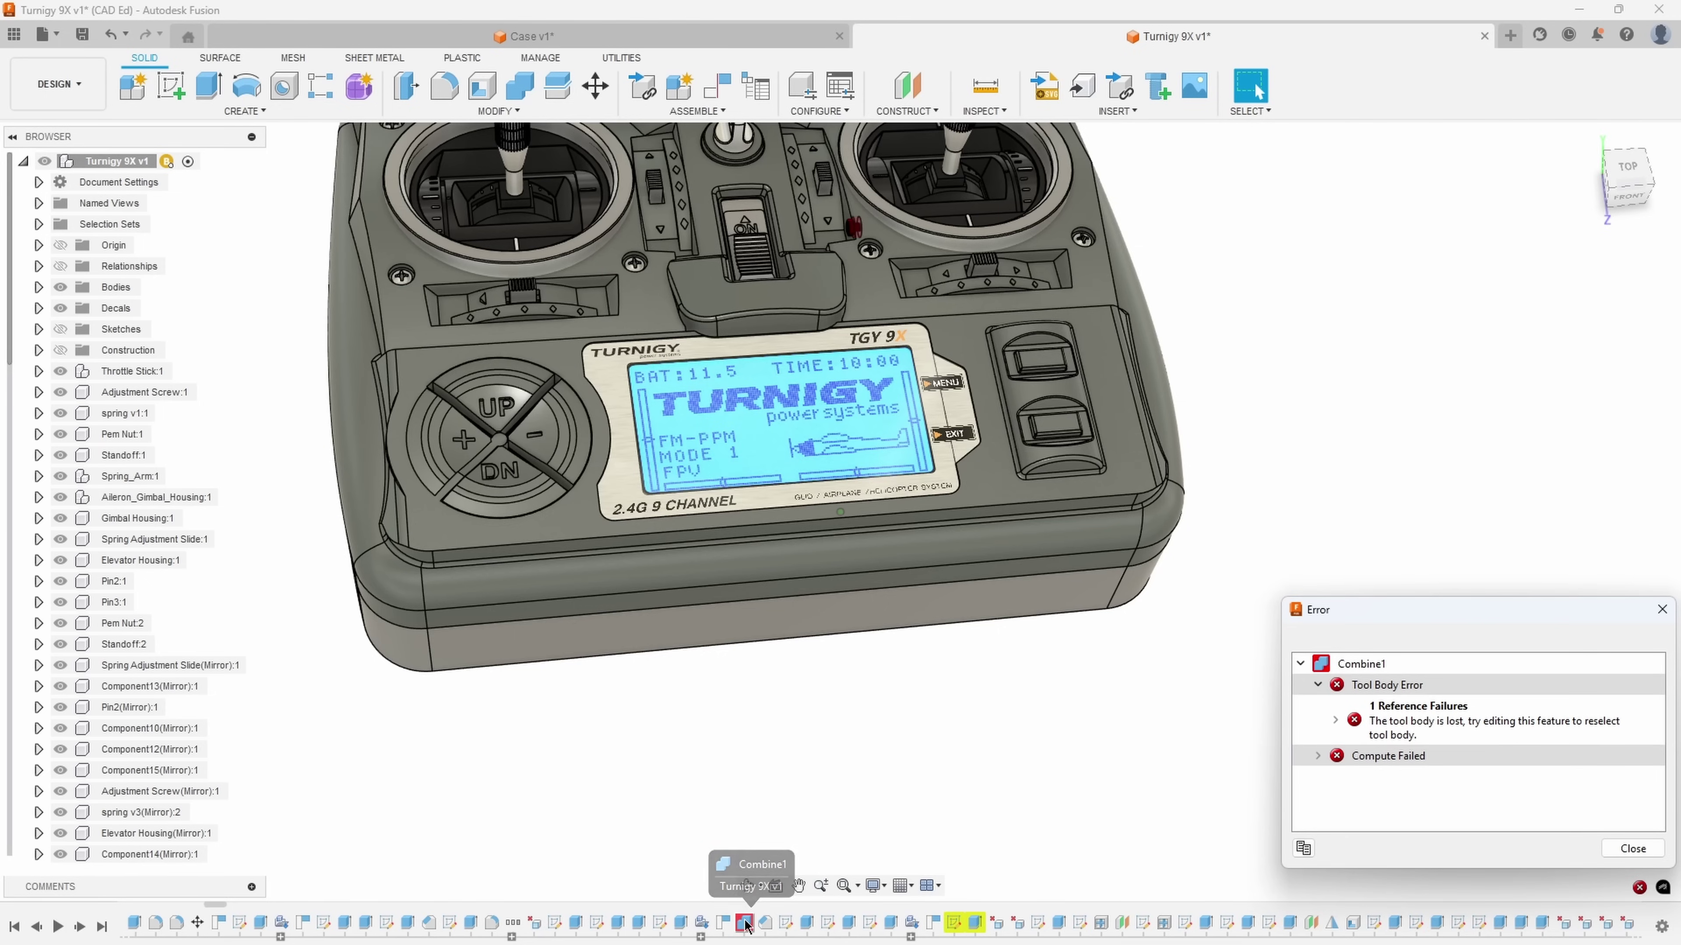
click(1317, 756)
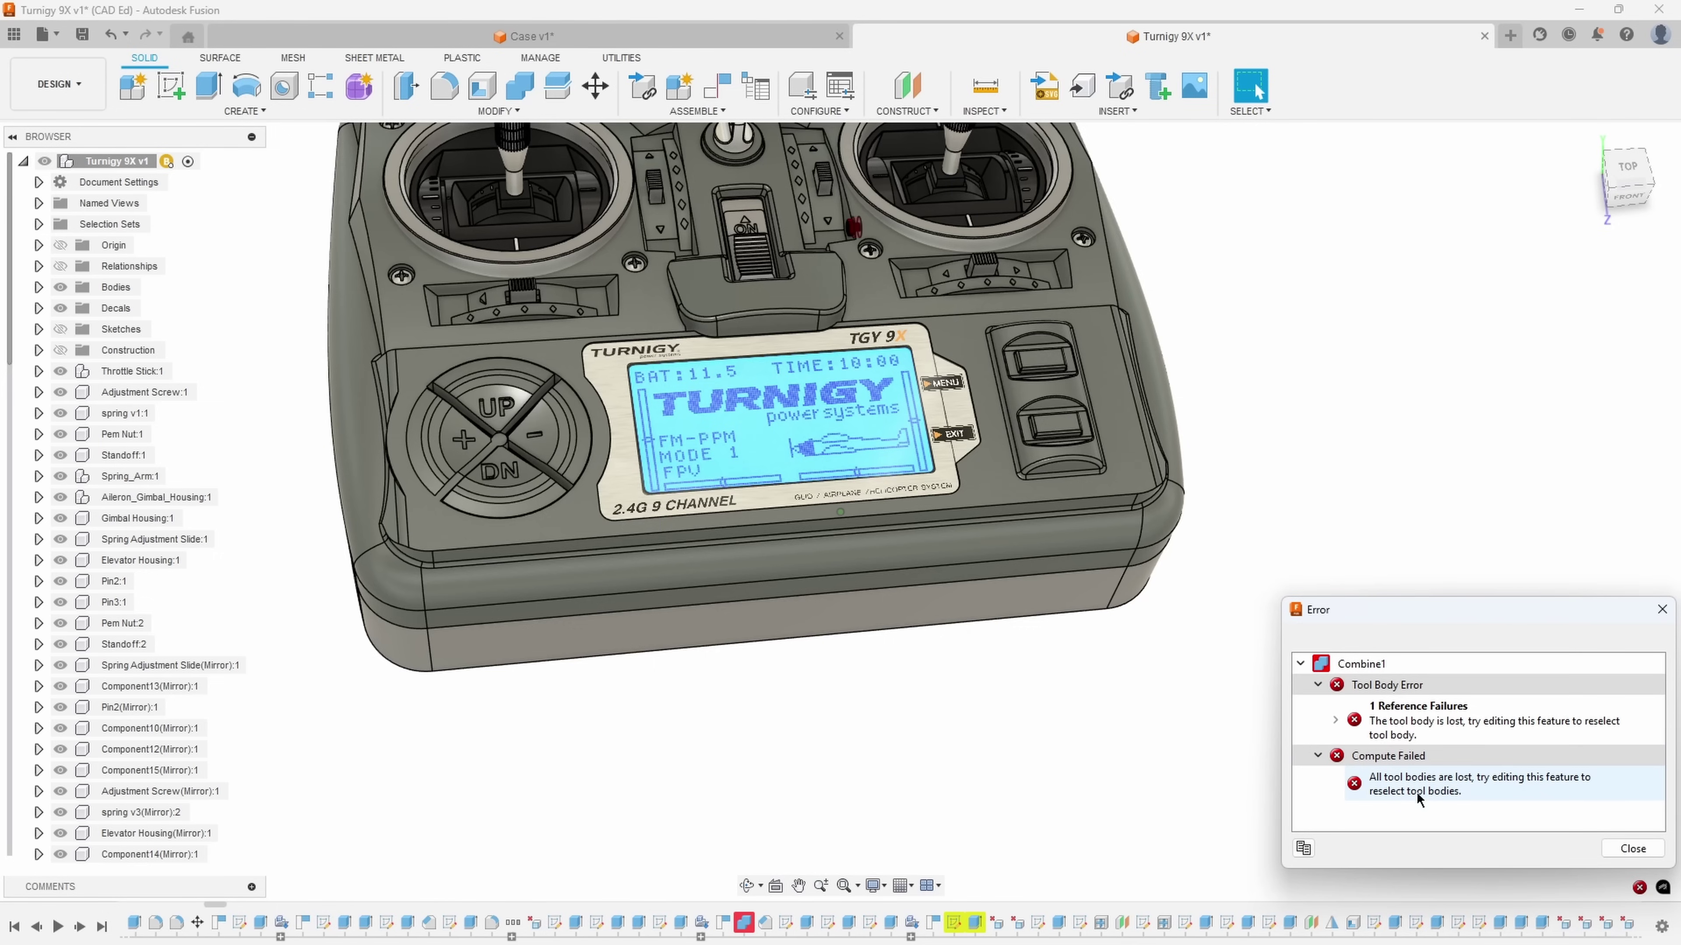
click(1615, 848)
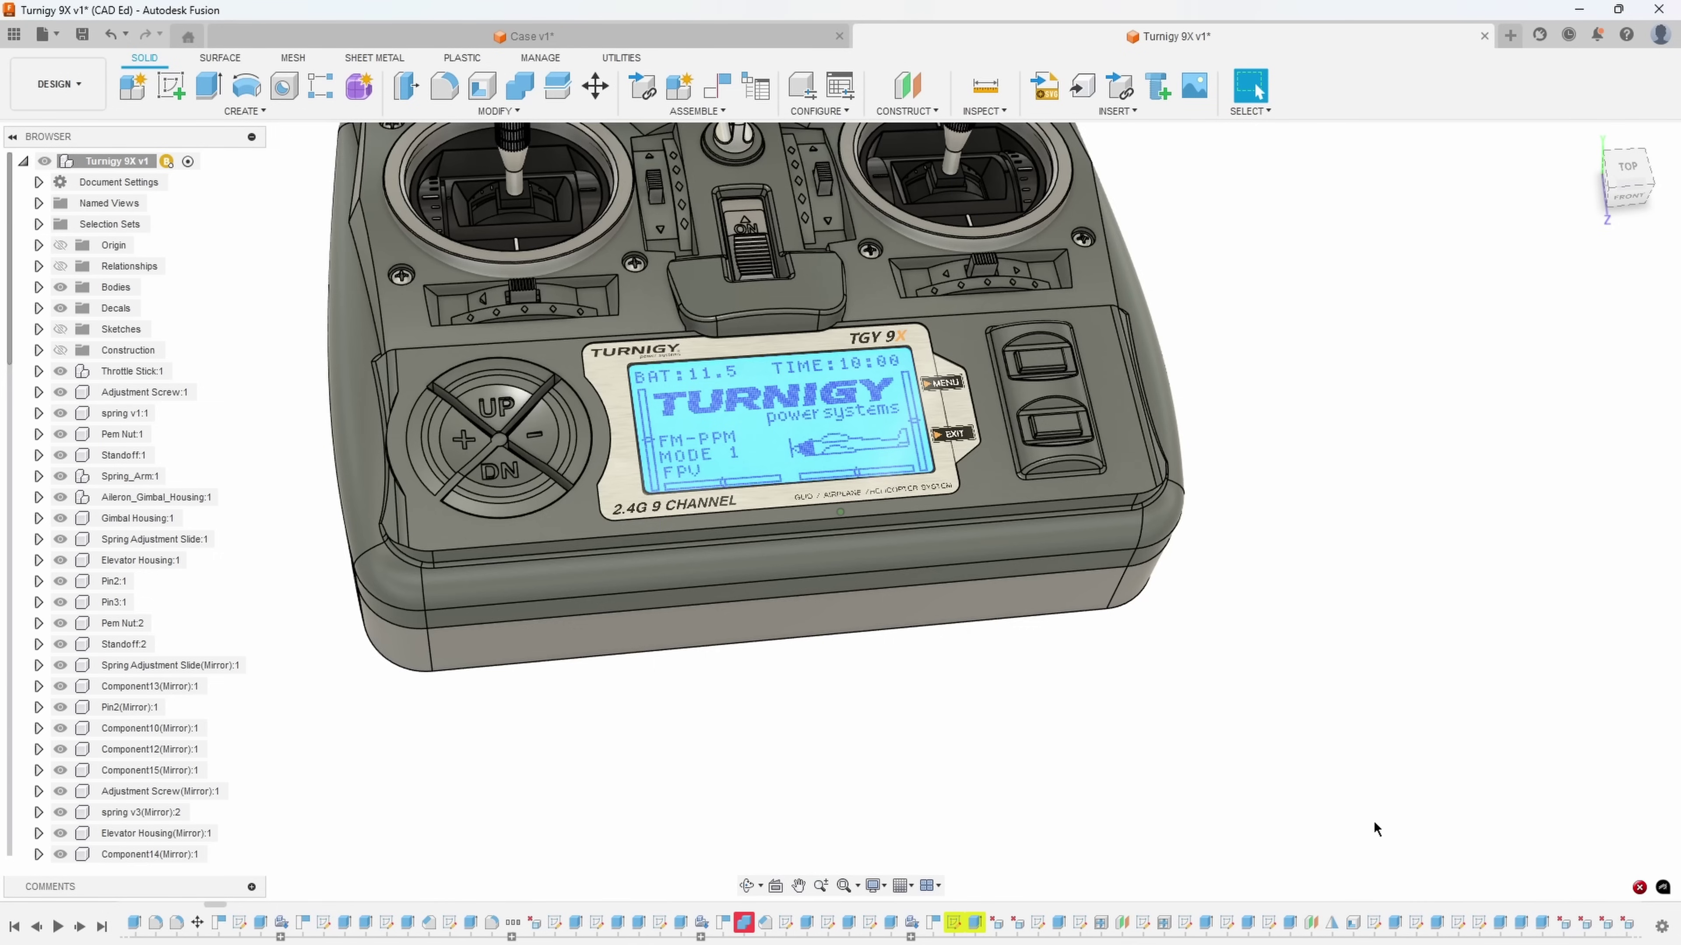
right_click(744, 923)
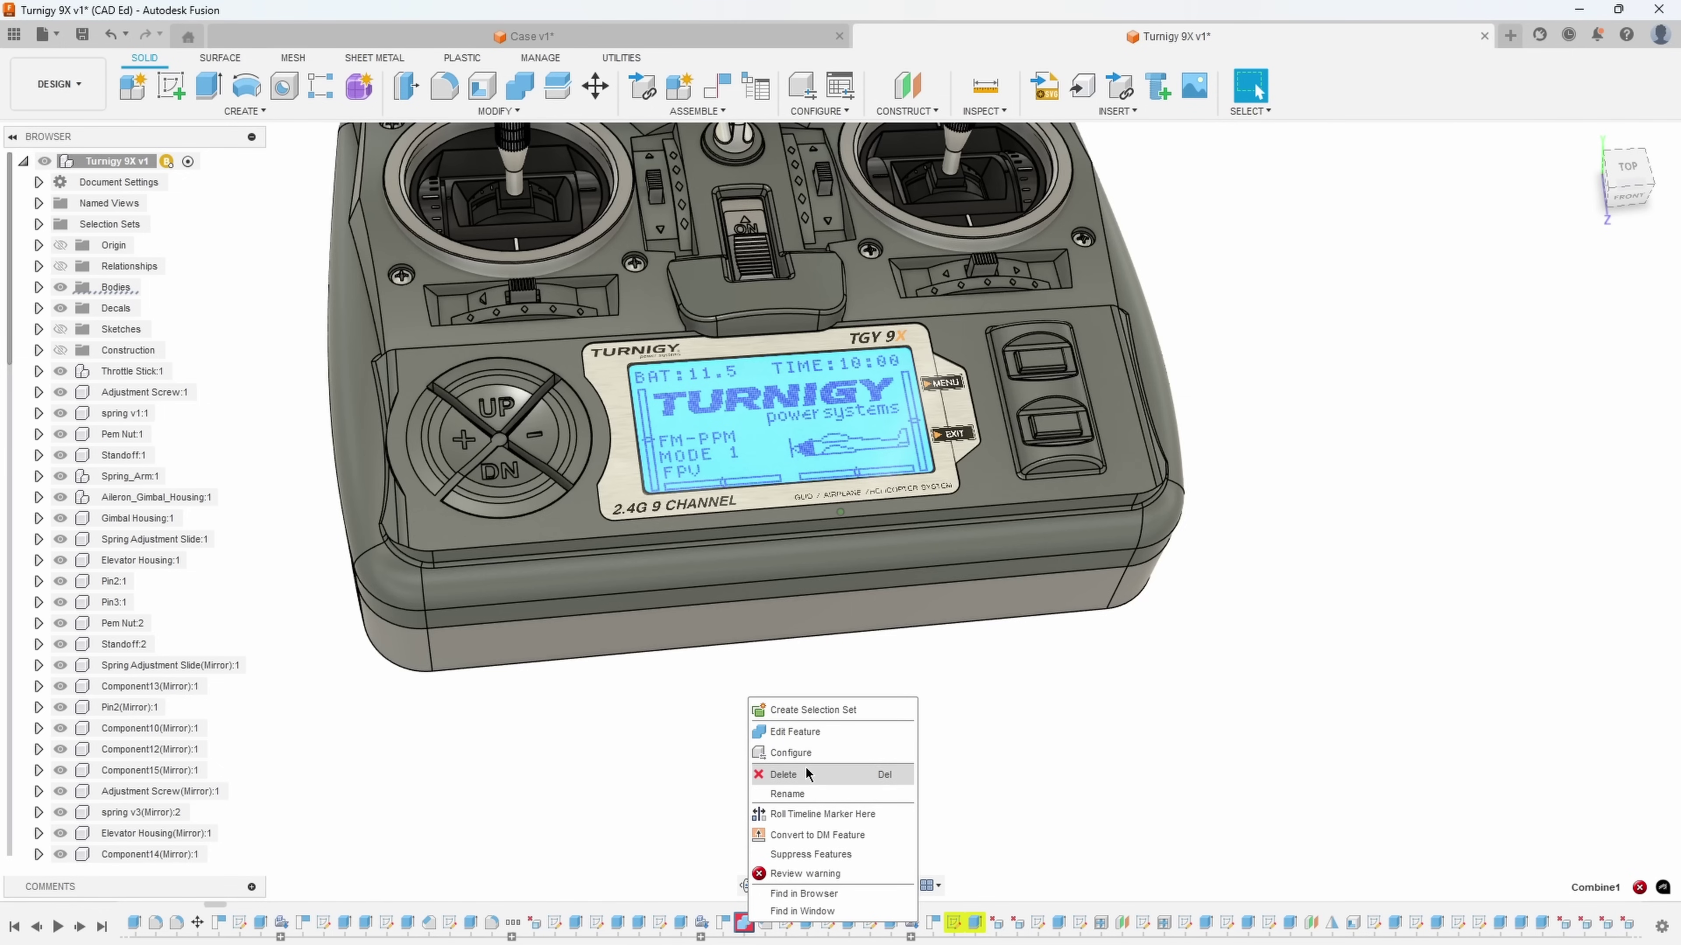
Dismiss the Combine1 menu and clear its selection
click(692, 766)
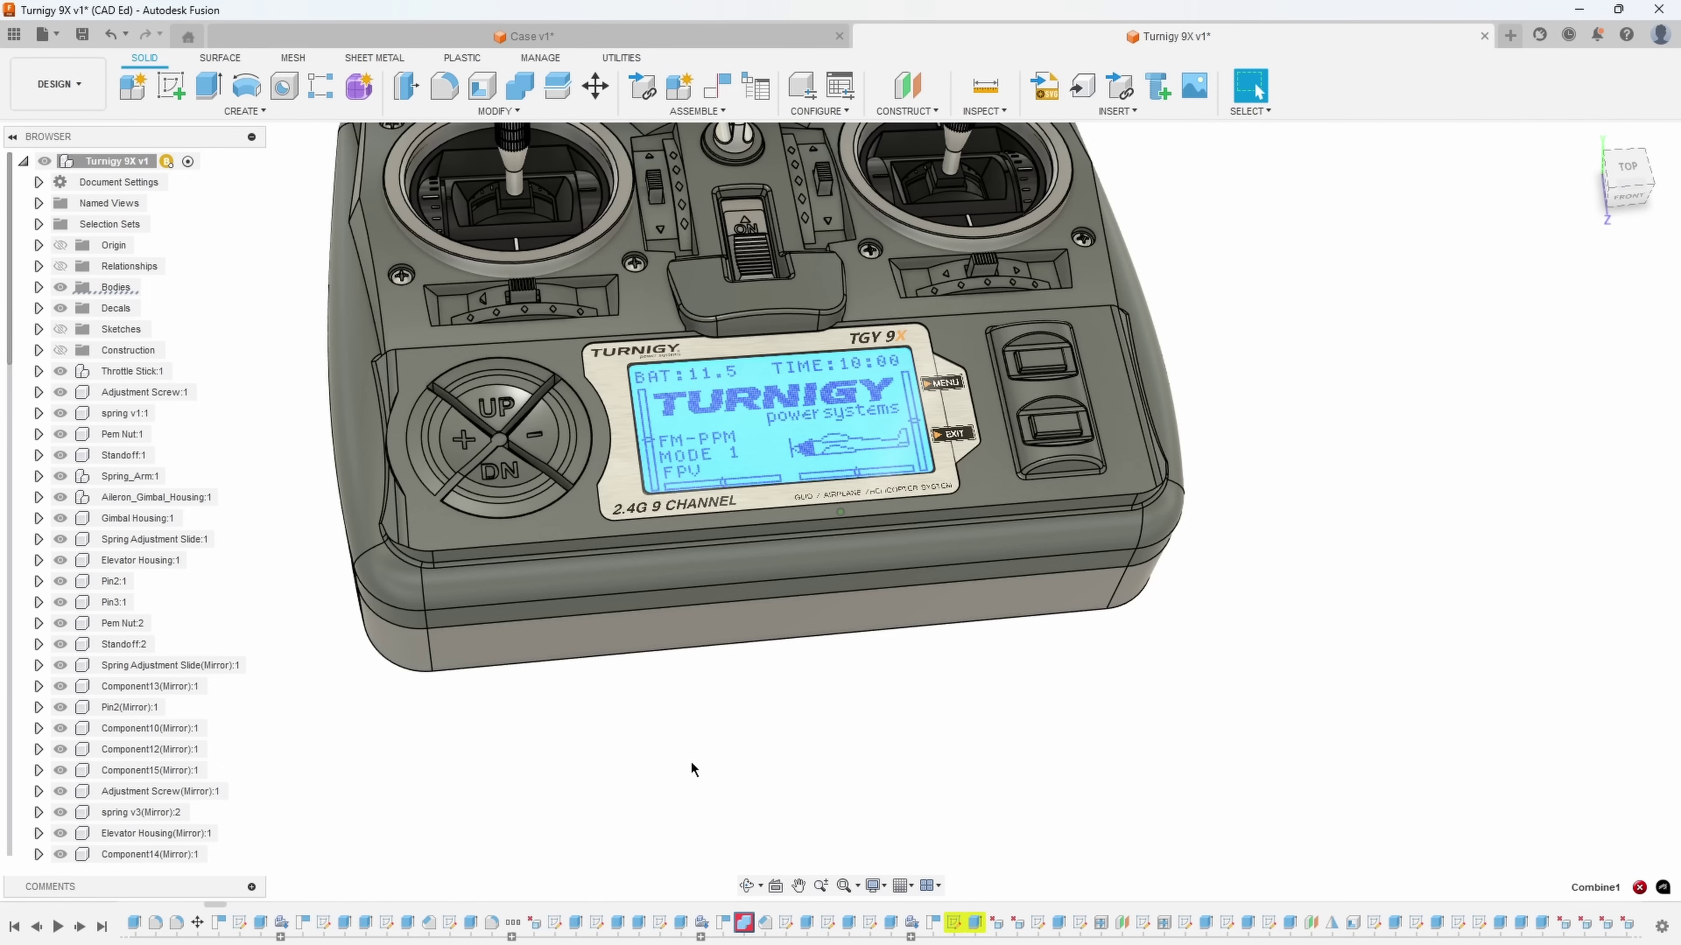
scroll(1283, 560, down, 3)
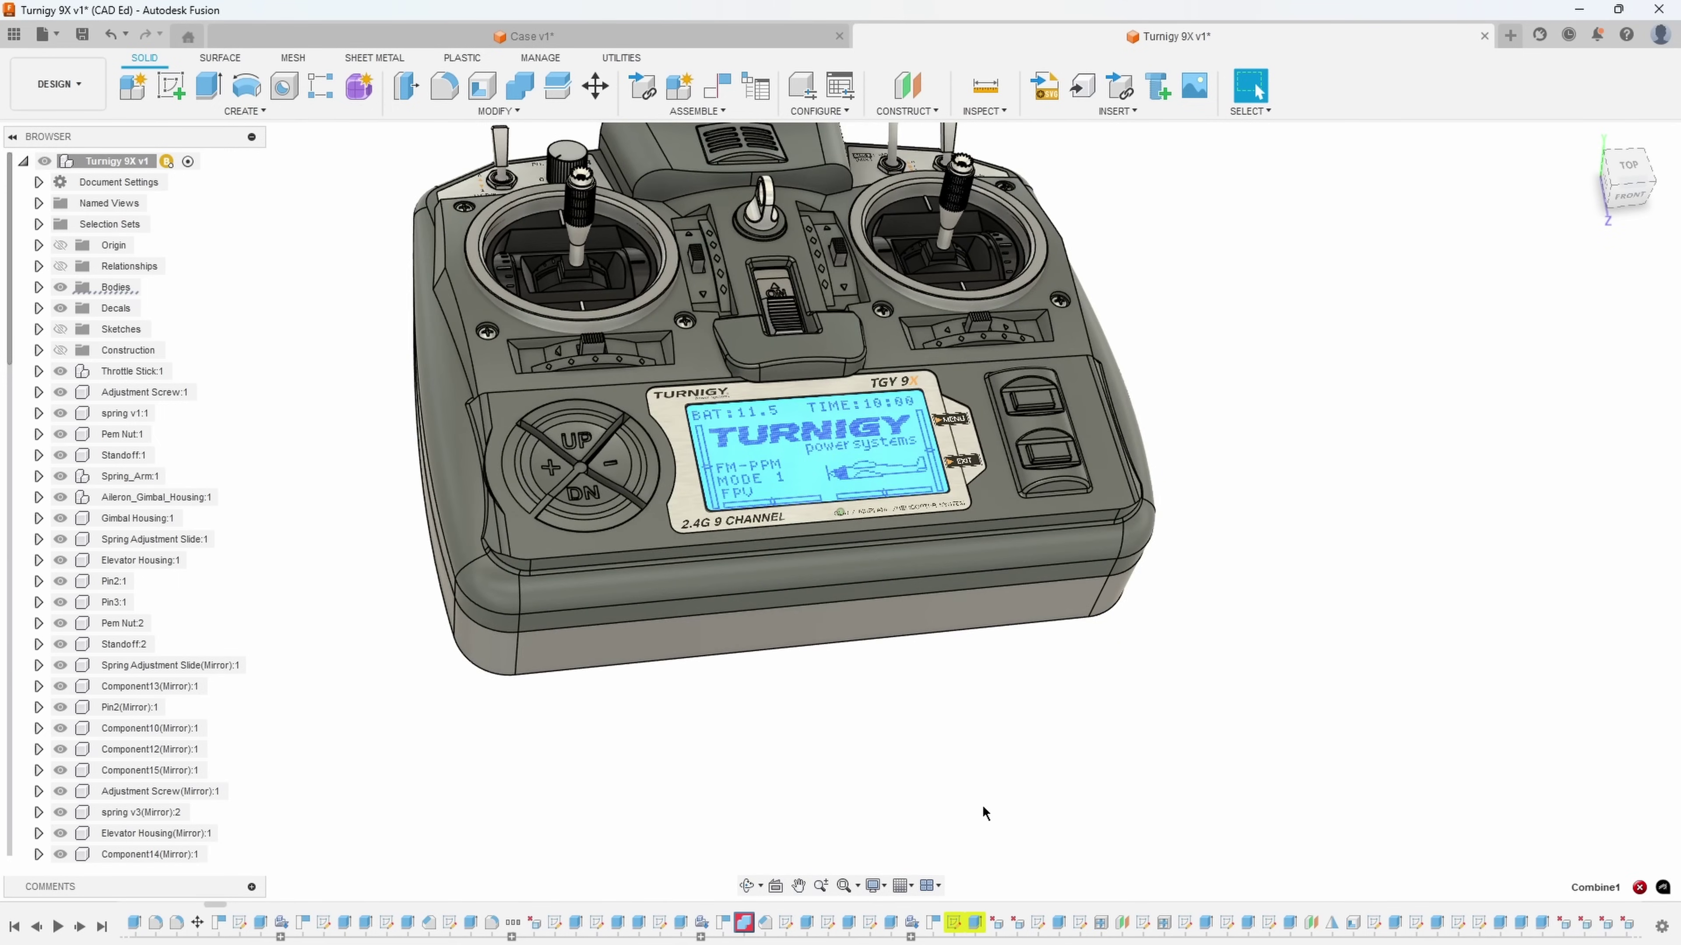
click(1028, 833)
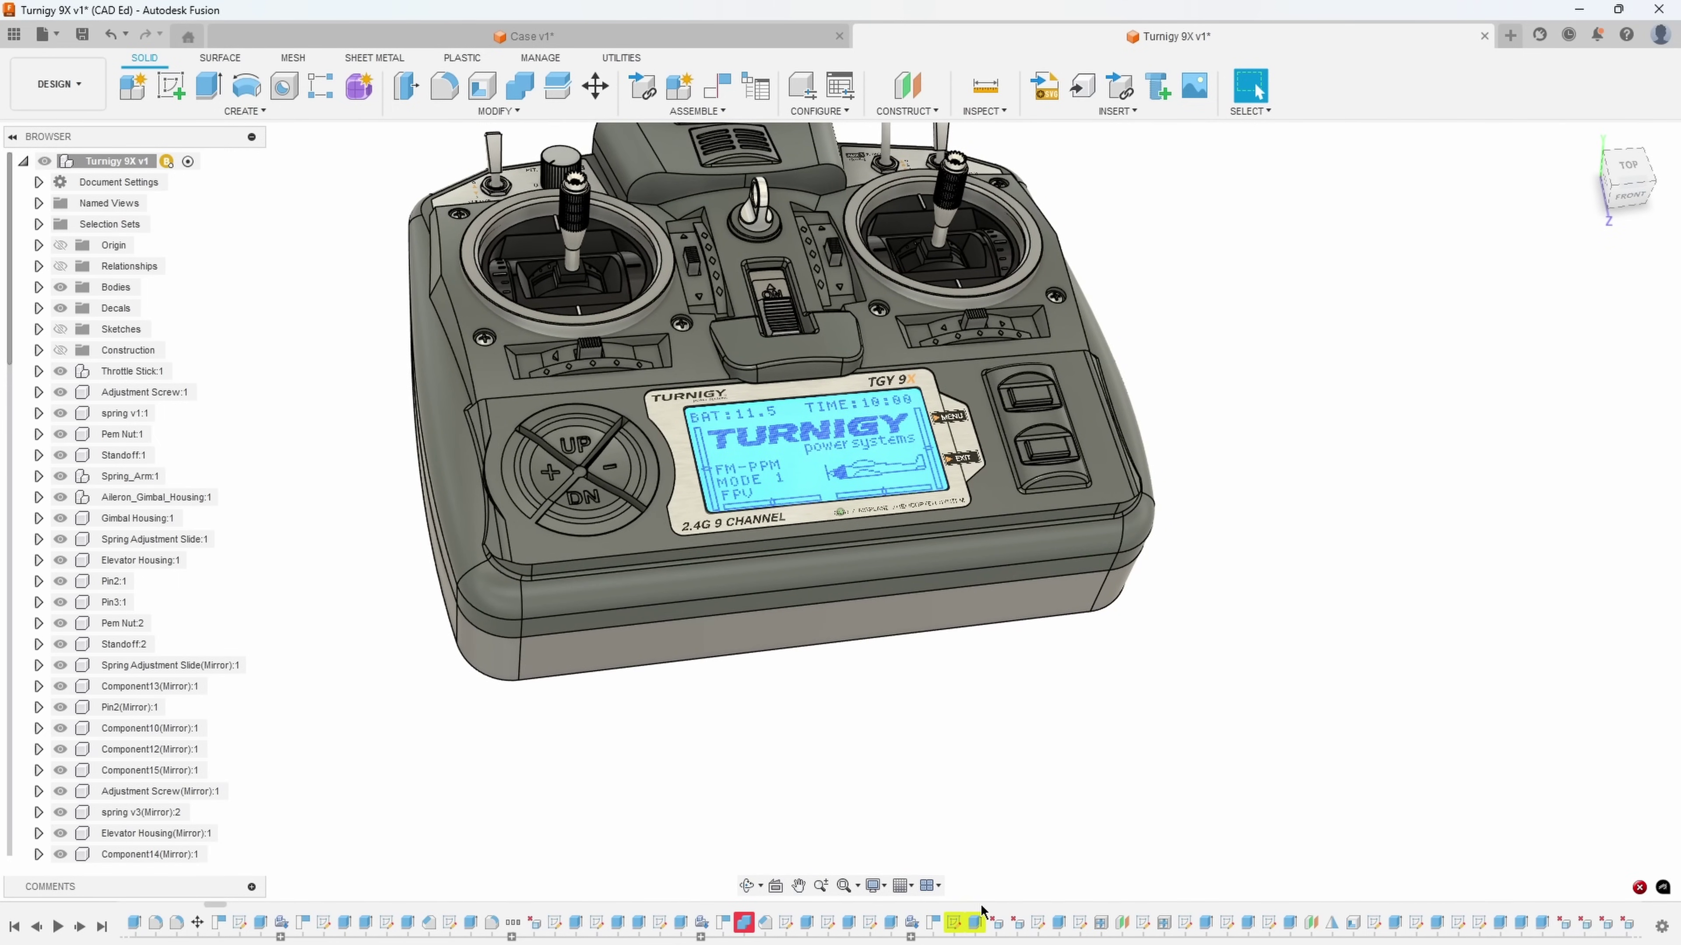
drag(215, 908, 204, 904)
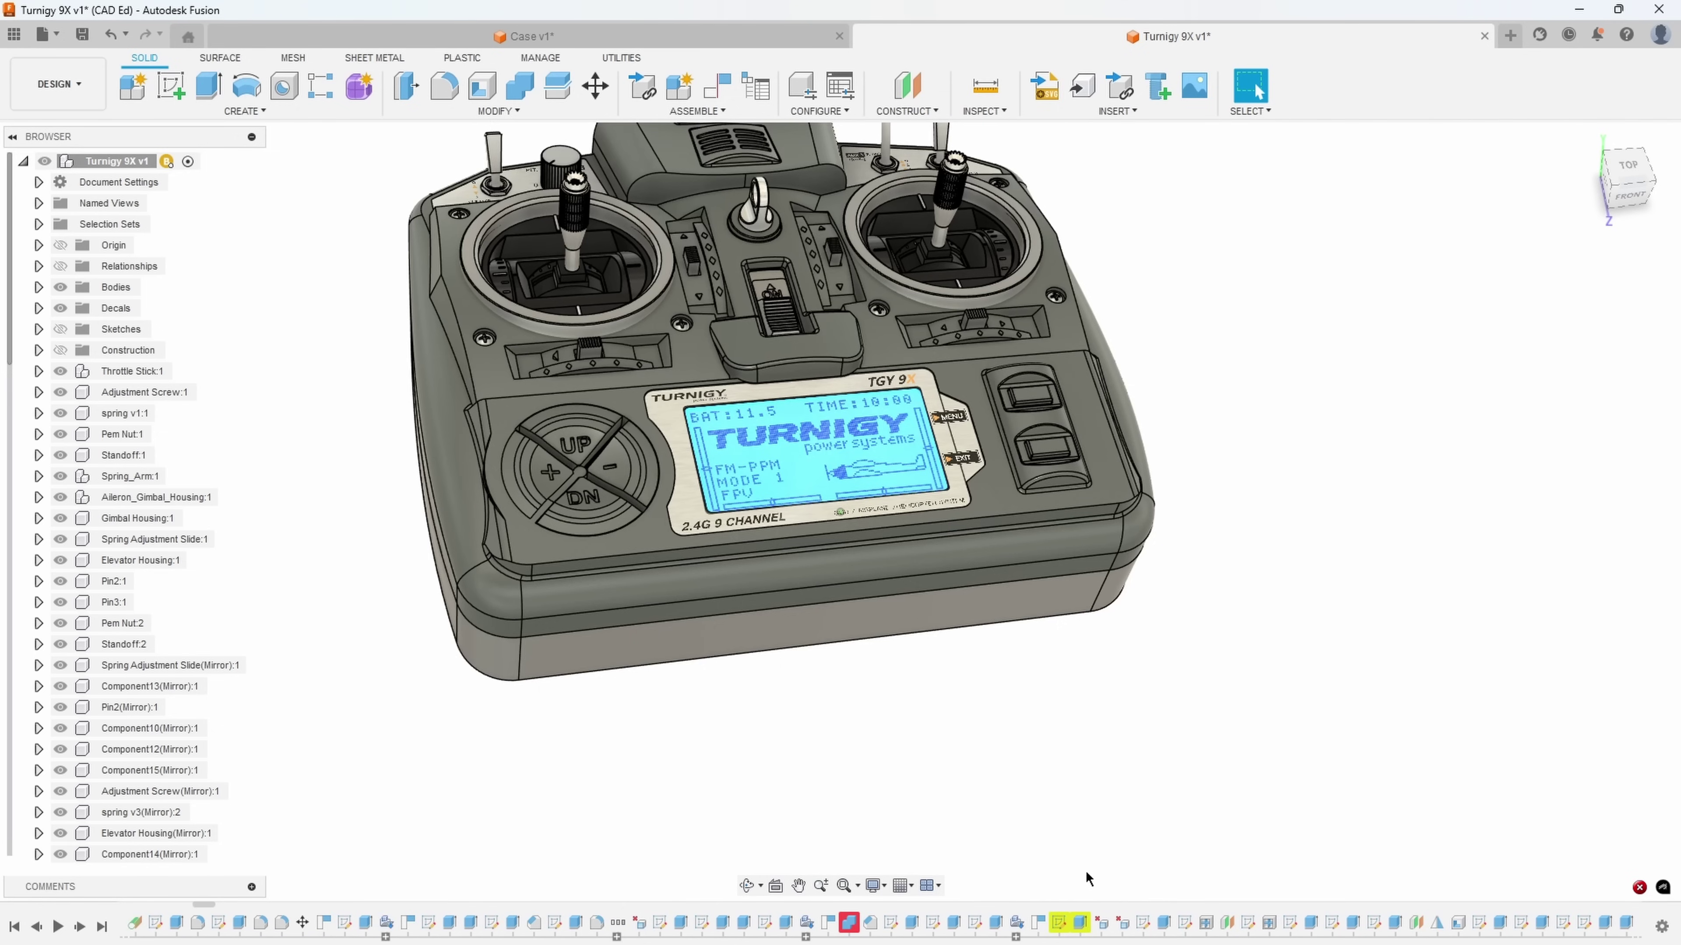
Roll the history back to DeleteFace4 and bring up Sketch44's context menu
right_click(1101, 926)
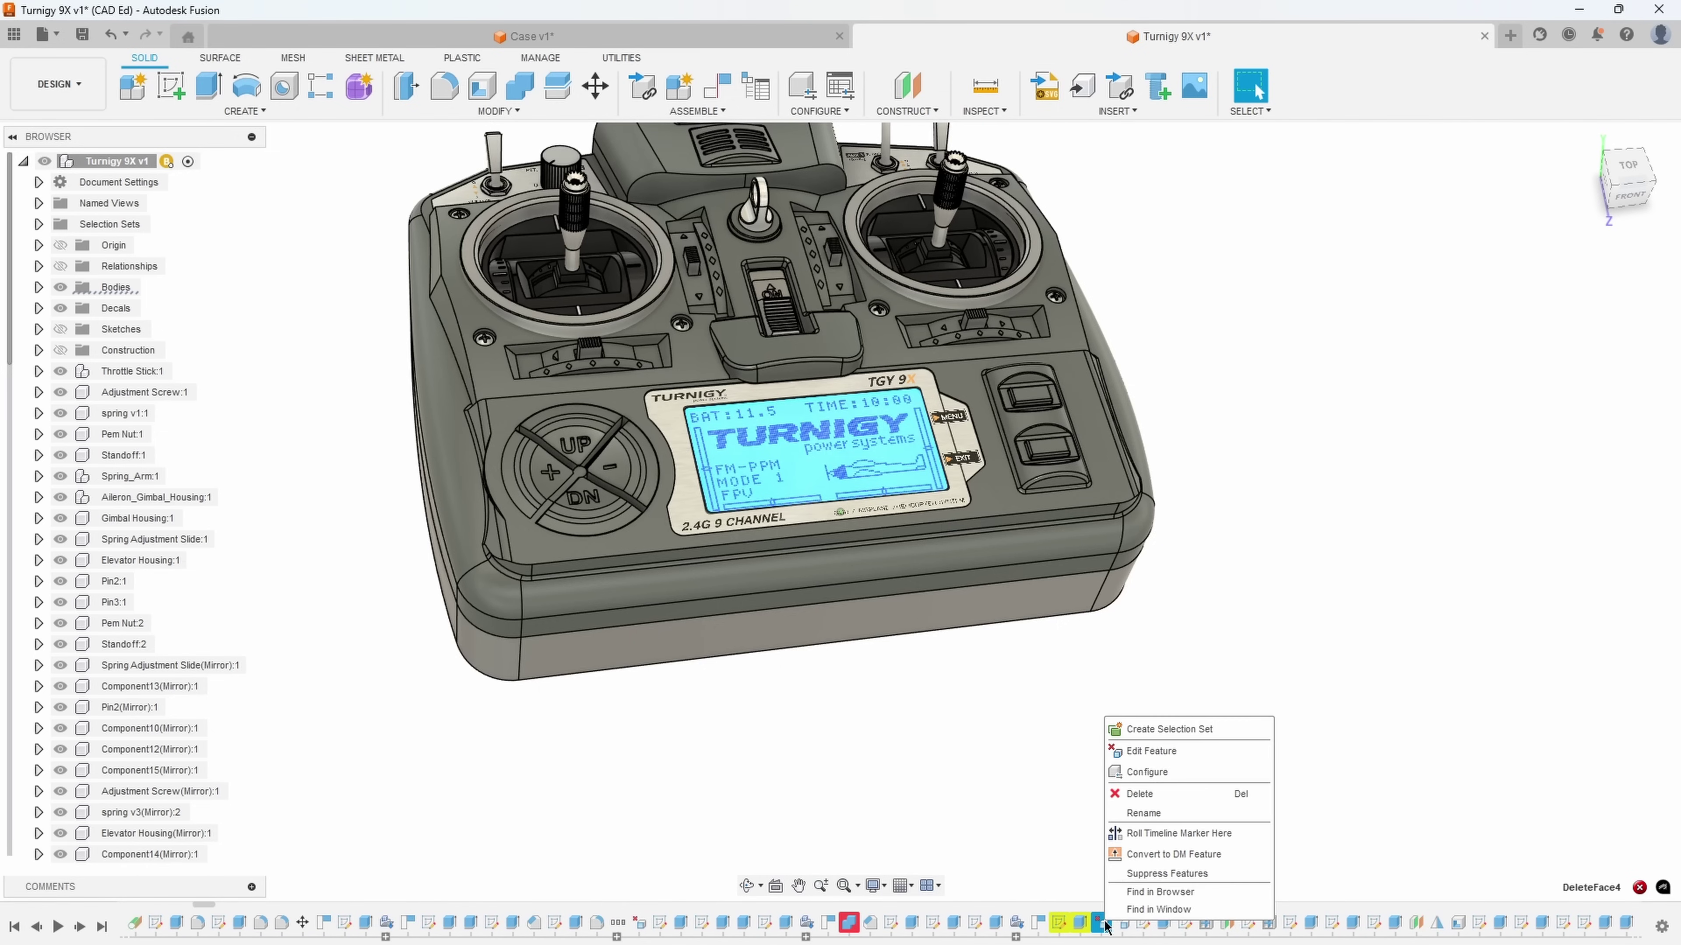
click(1157, 834)
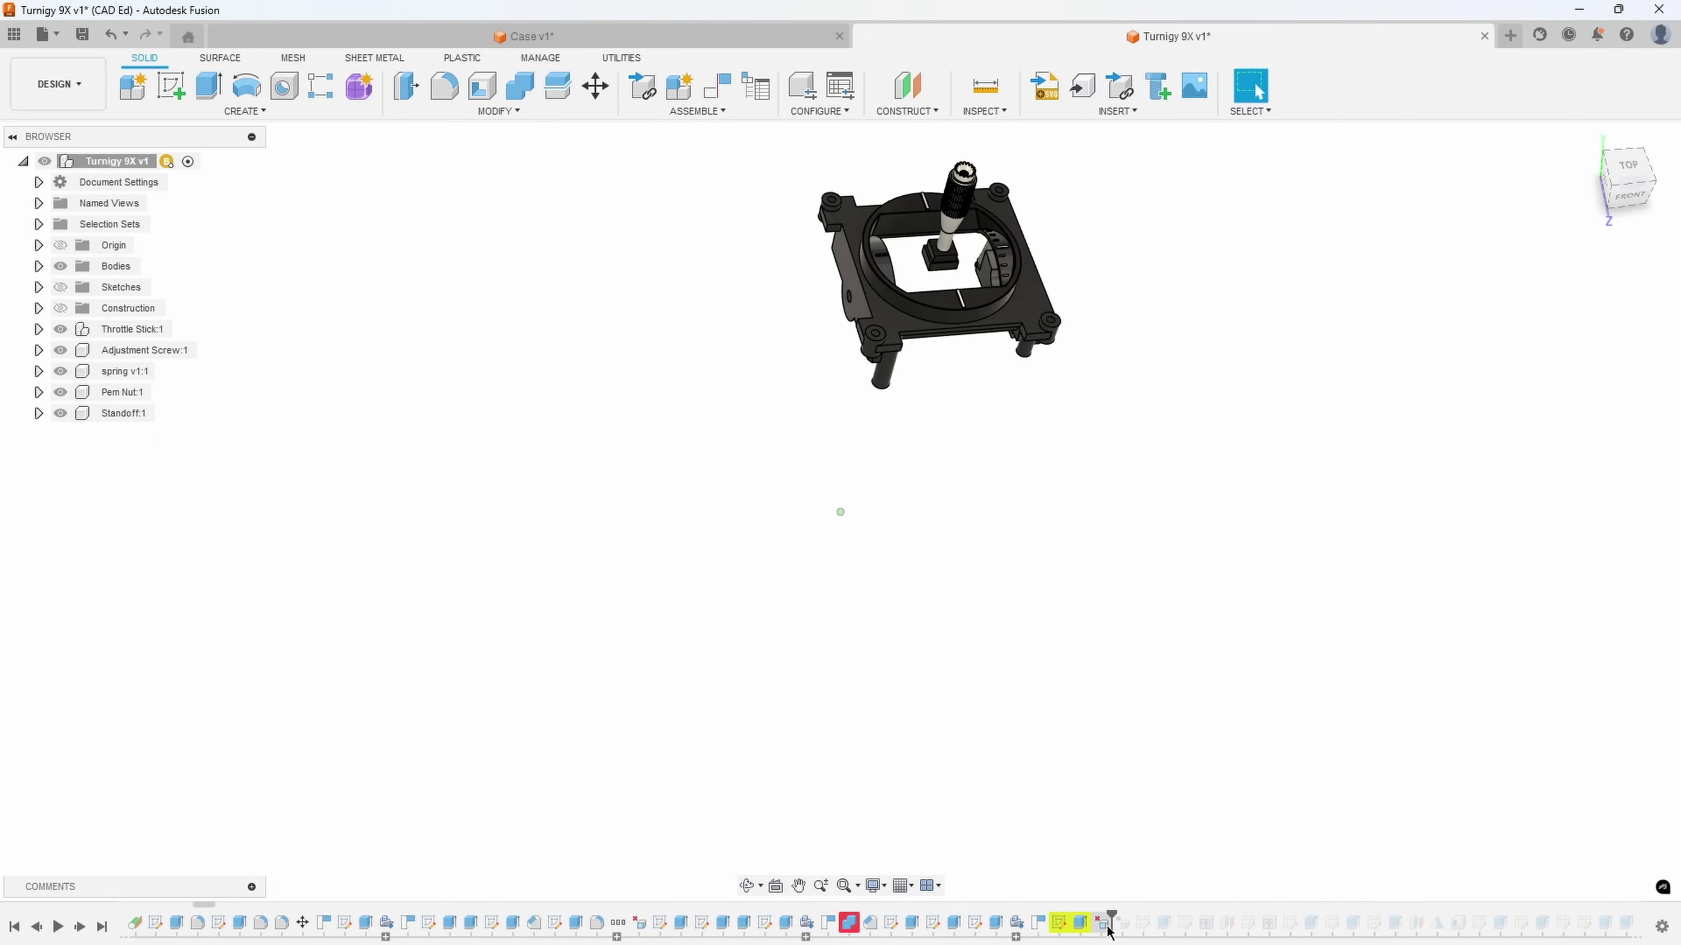
scroll(1009, 469, up, 5)
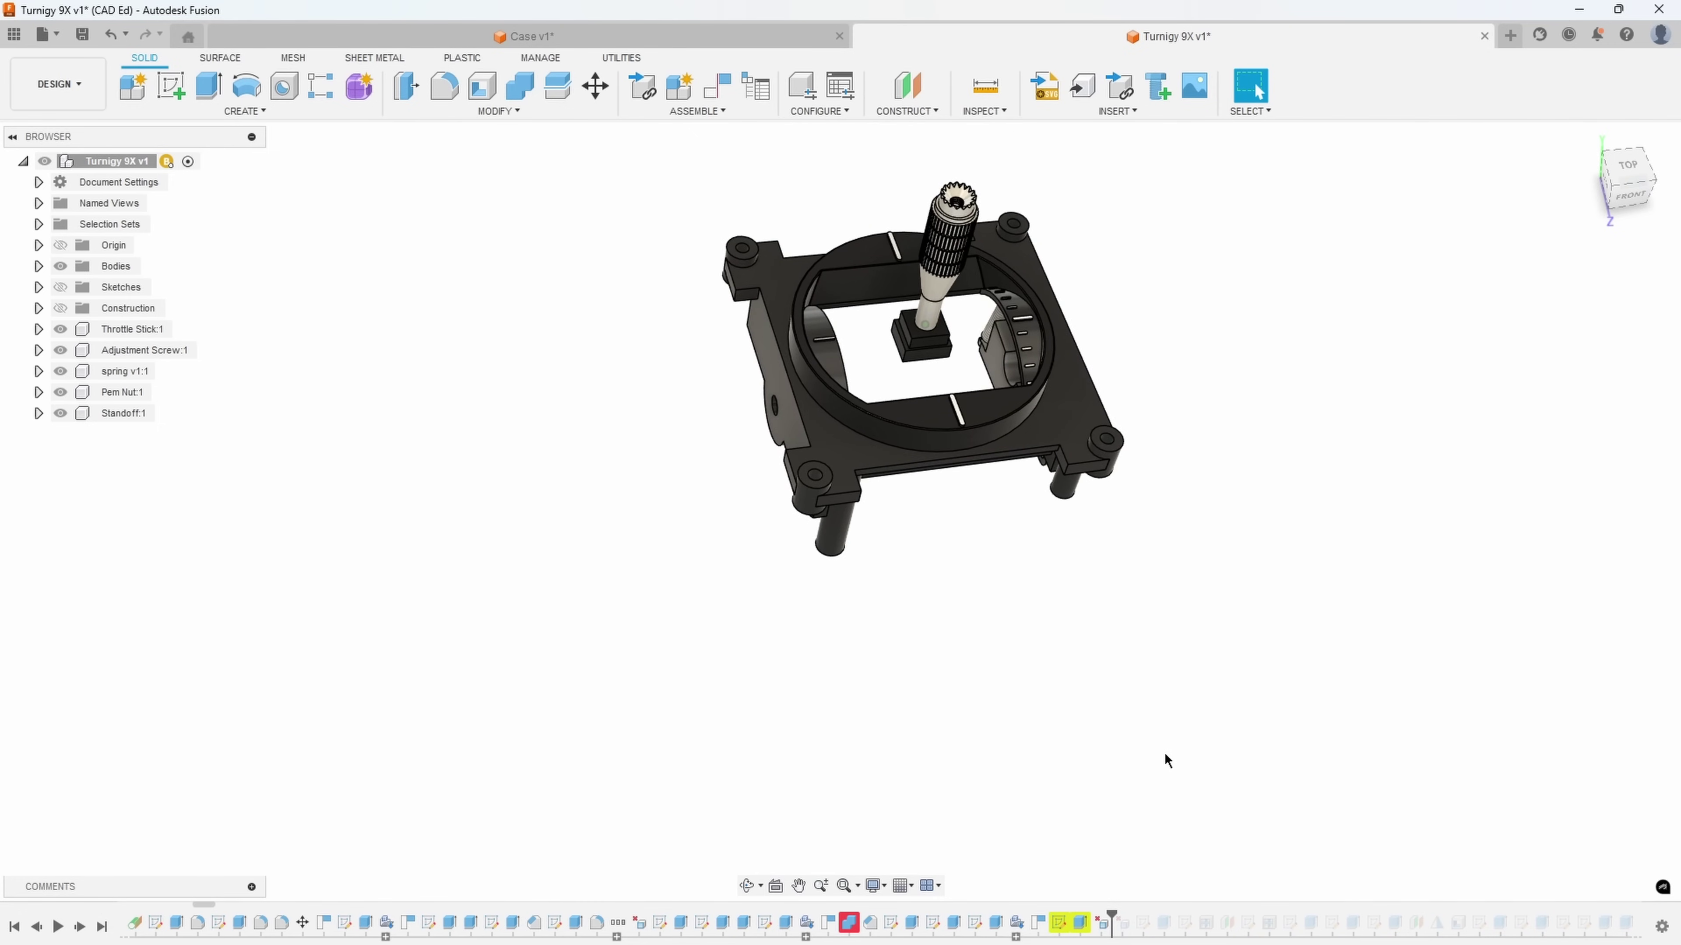
right_click(1057, 924)
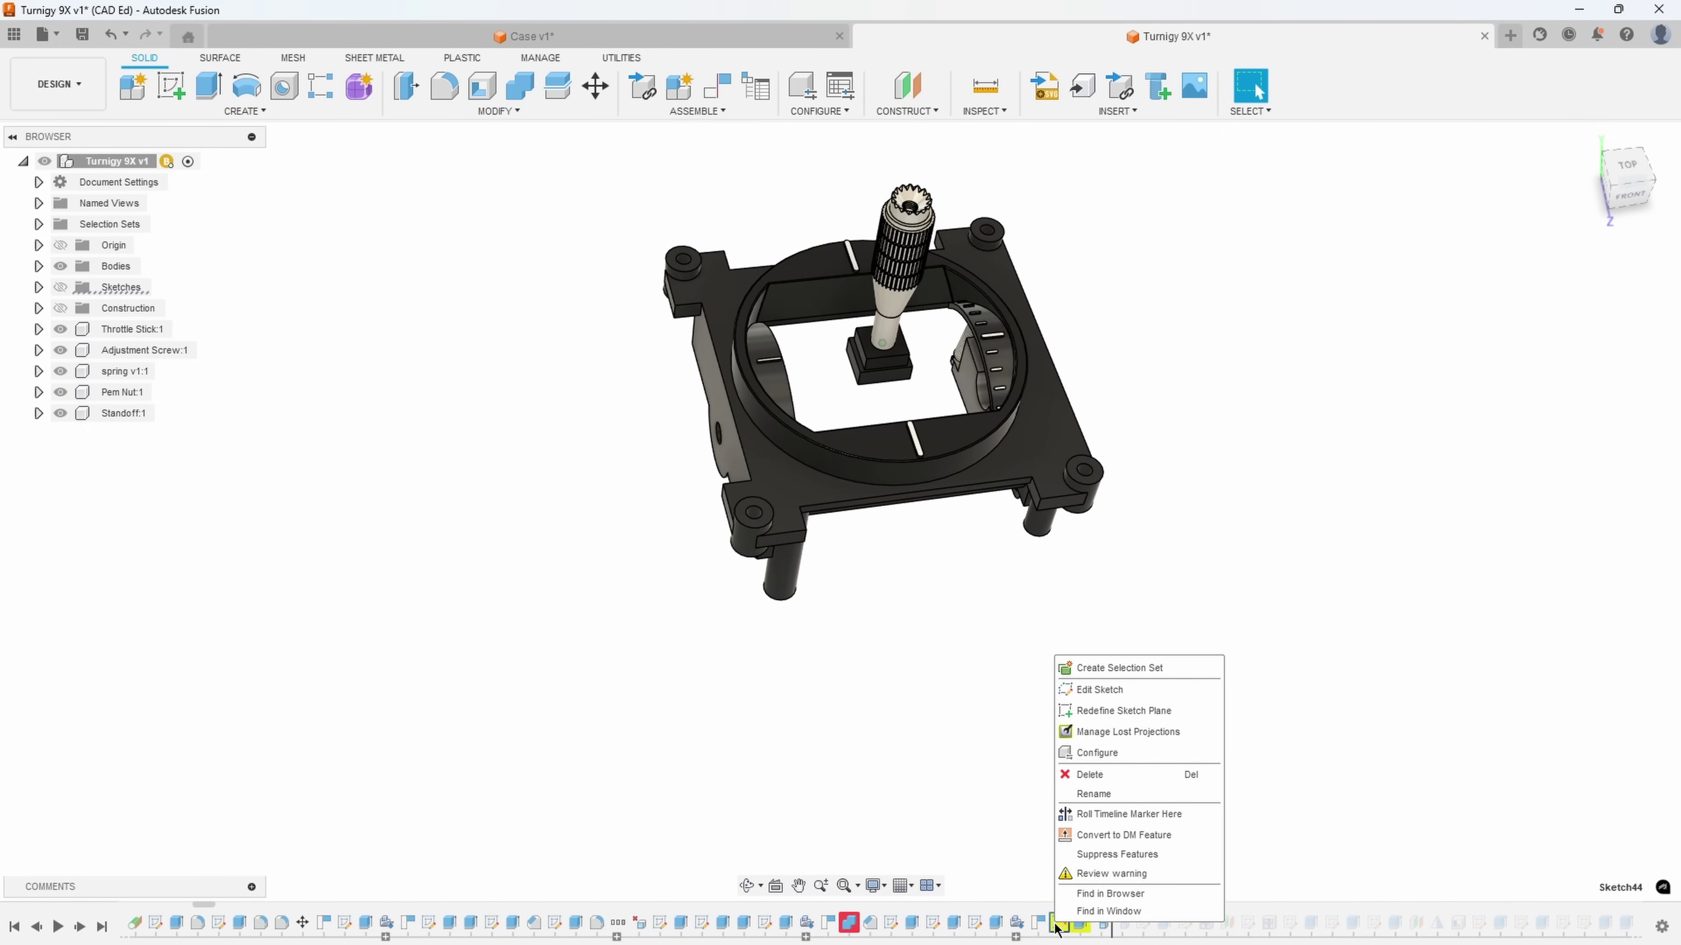
Open Sketch44's Manage Lost Projections and resolve the lost Face 1
click(1095, 732)
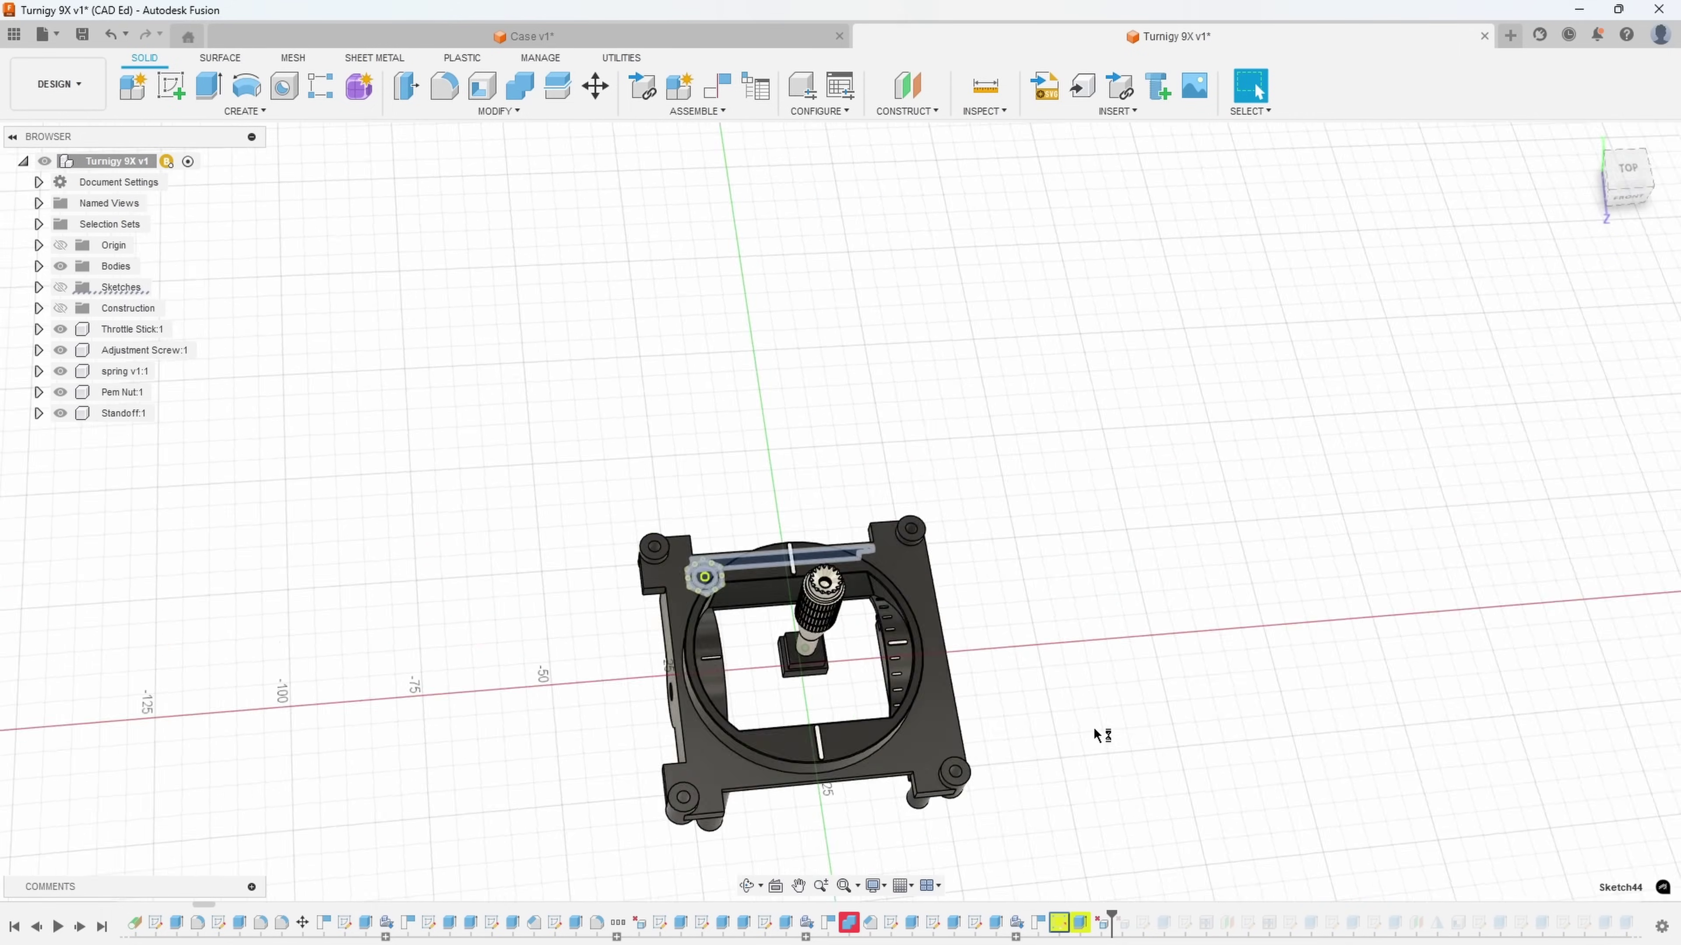
scroll(688, 459, up, 5)
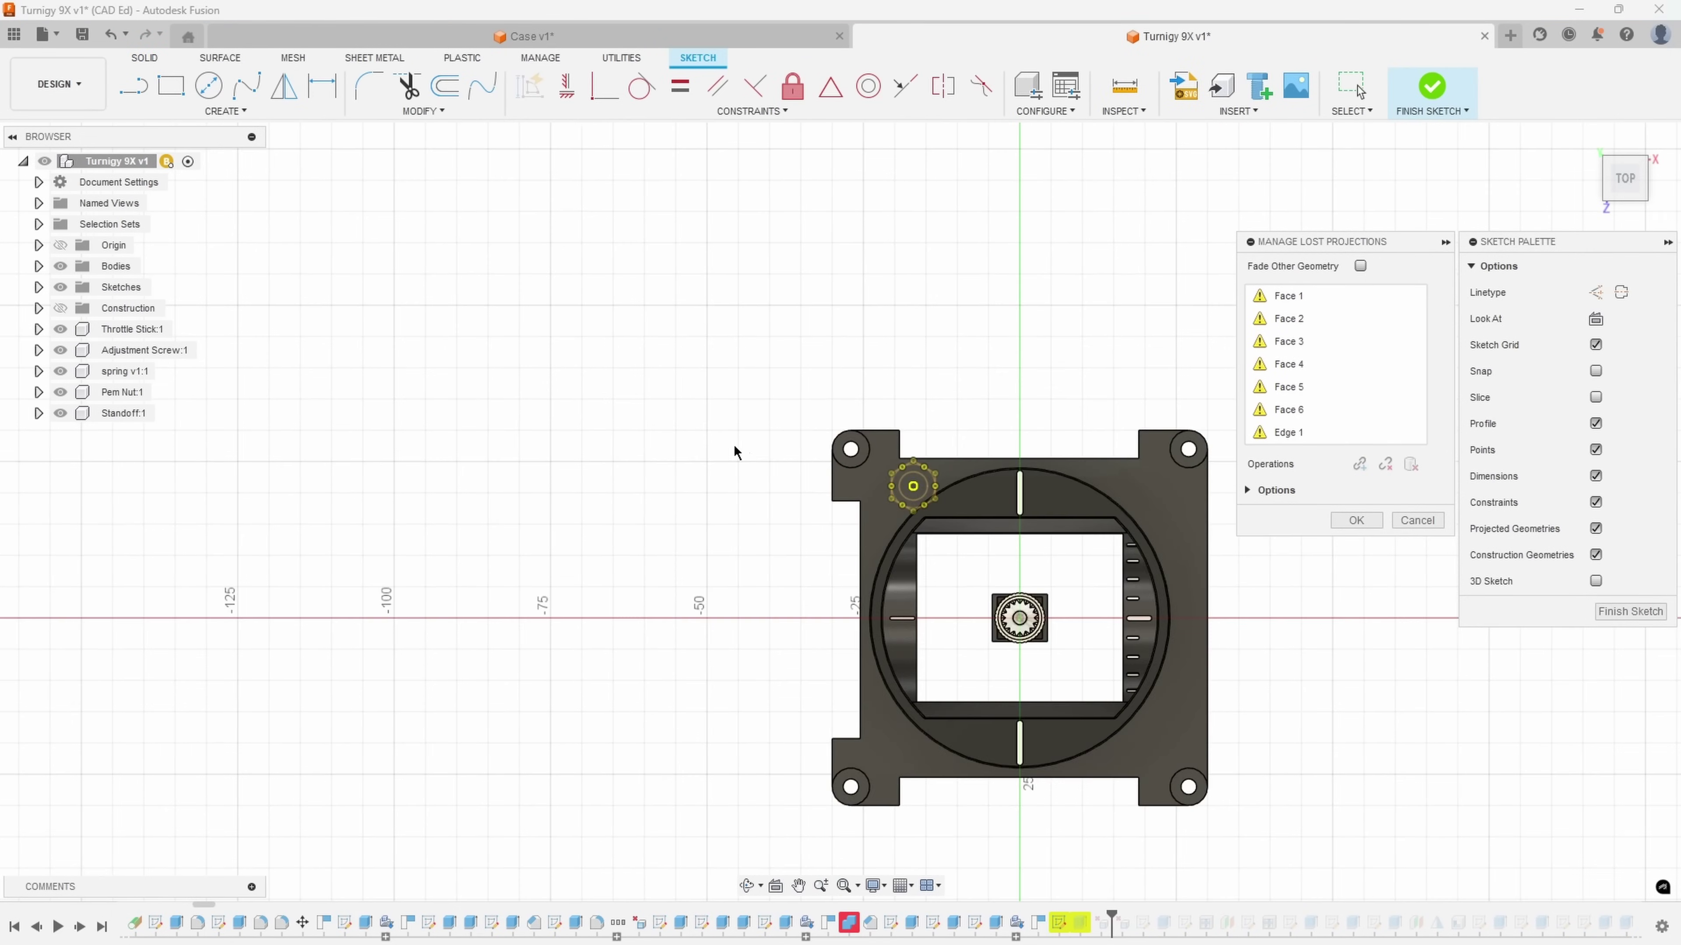
shift+middle_drag(1060, 662, 1039, 398)
shift+middle_drag(1048, 543, 1047, 675)
scroll(1048, 680, up, 8)
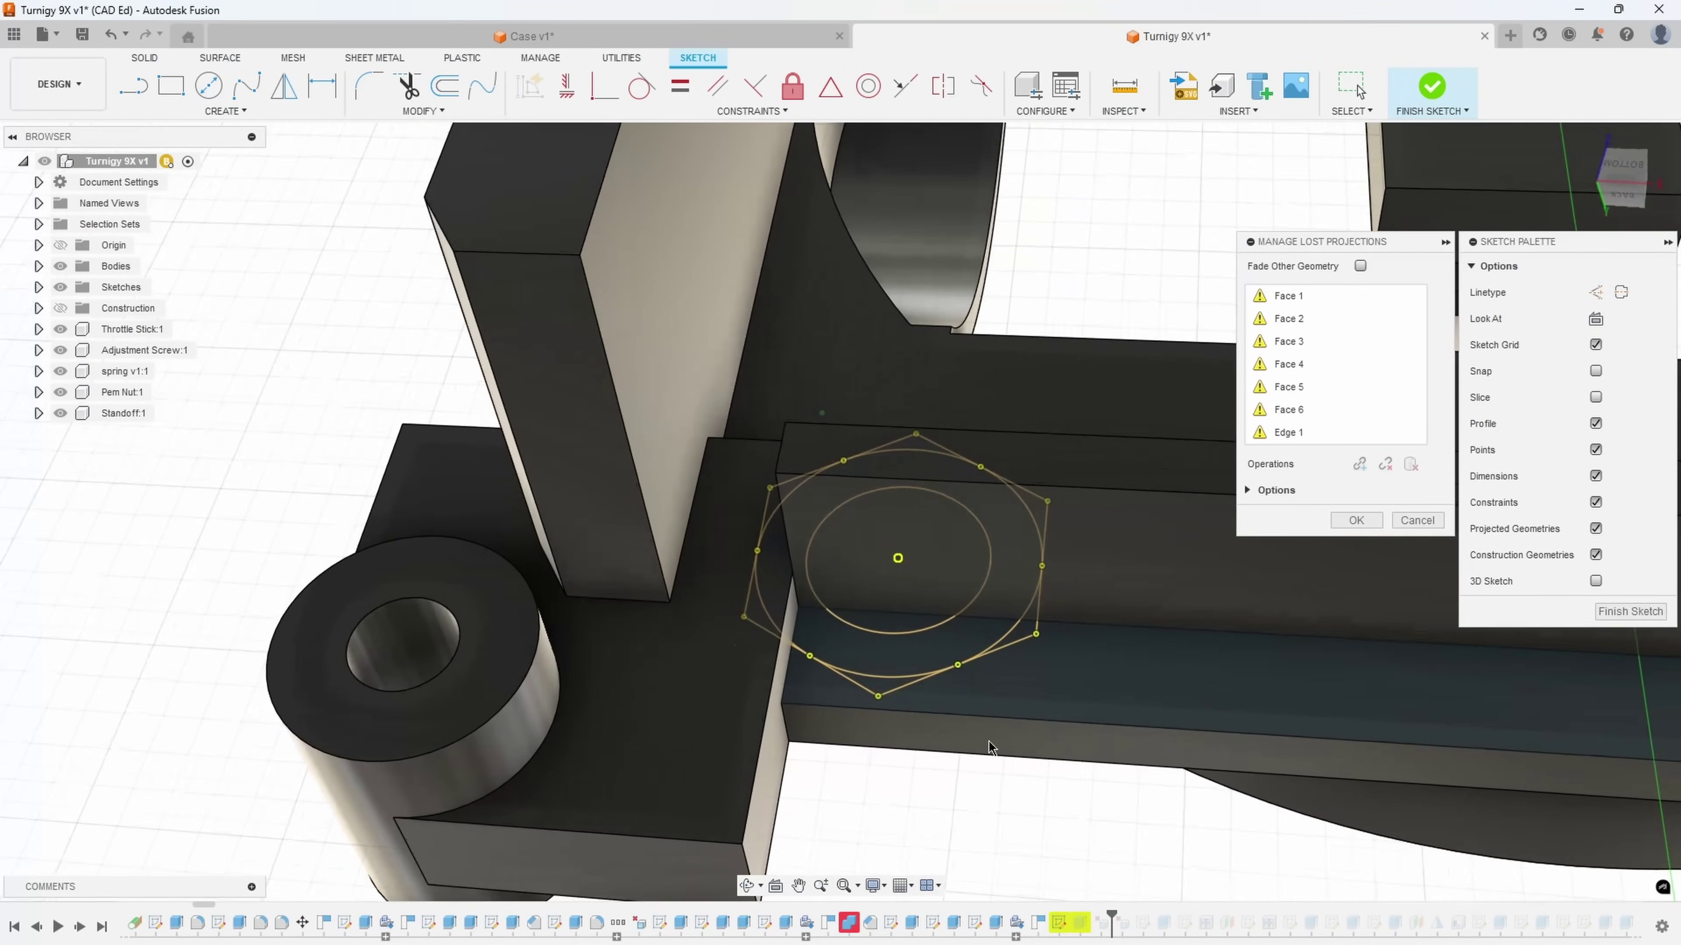
shift+middle_drag(988, 742, 1054, 416)
mouse_move(789, 705)
shift+middle_down()
mouse_move(743, 472)
mouse_move(826, 488)
mouse_move(837, 458)
shift+middle_up()
click(1303, 297)
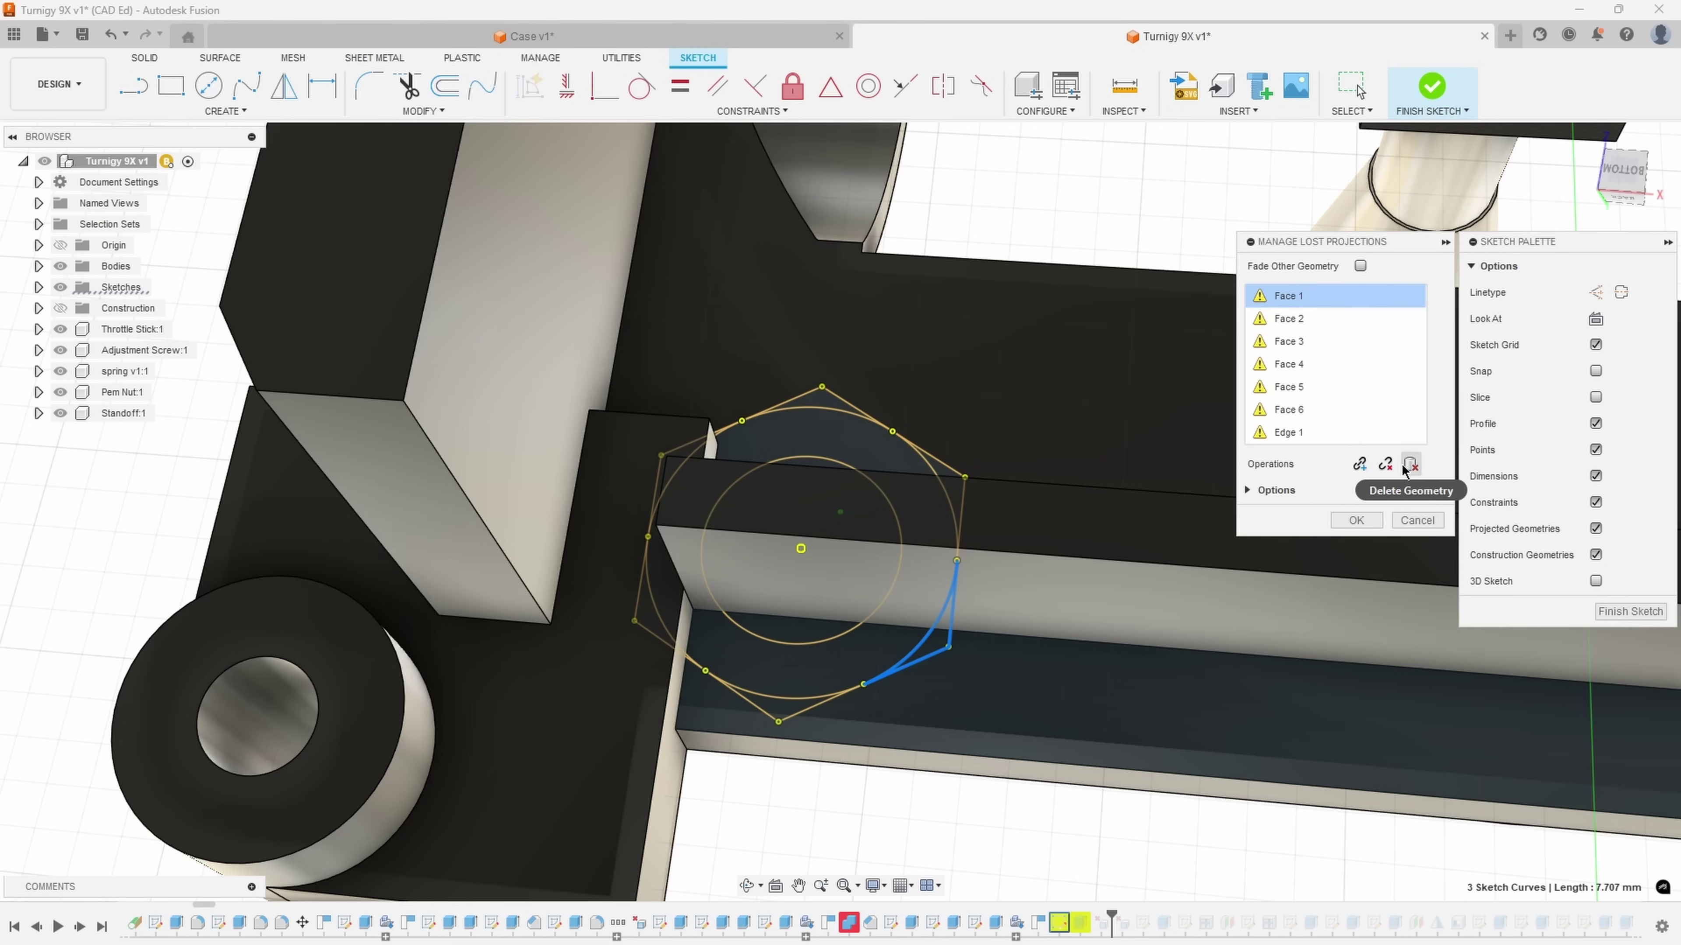
click(1386, 466)
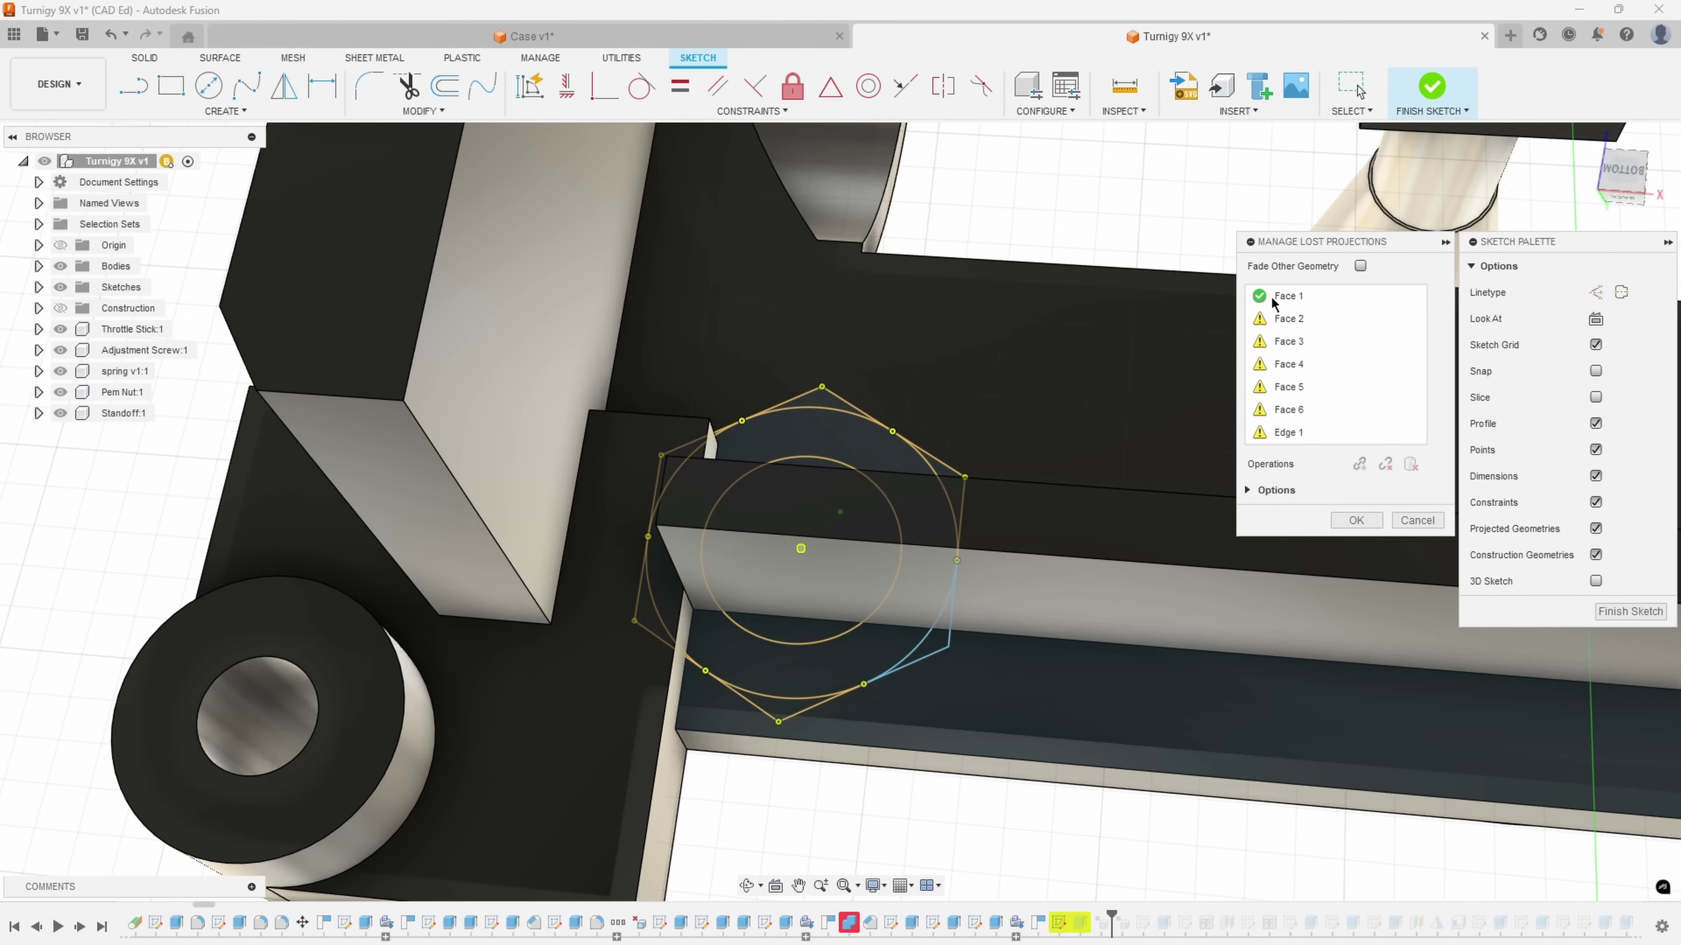
Resolve the lost Face 2 through Face 6 projections
click(1271, 320)
click(1385, 465)
click(1266, 343)
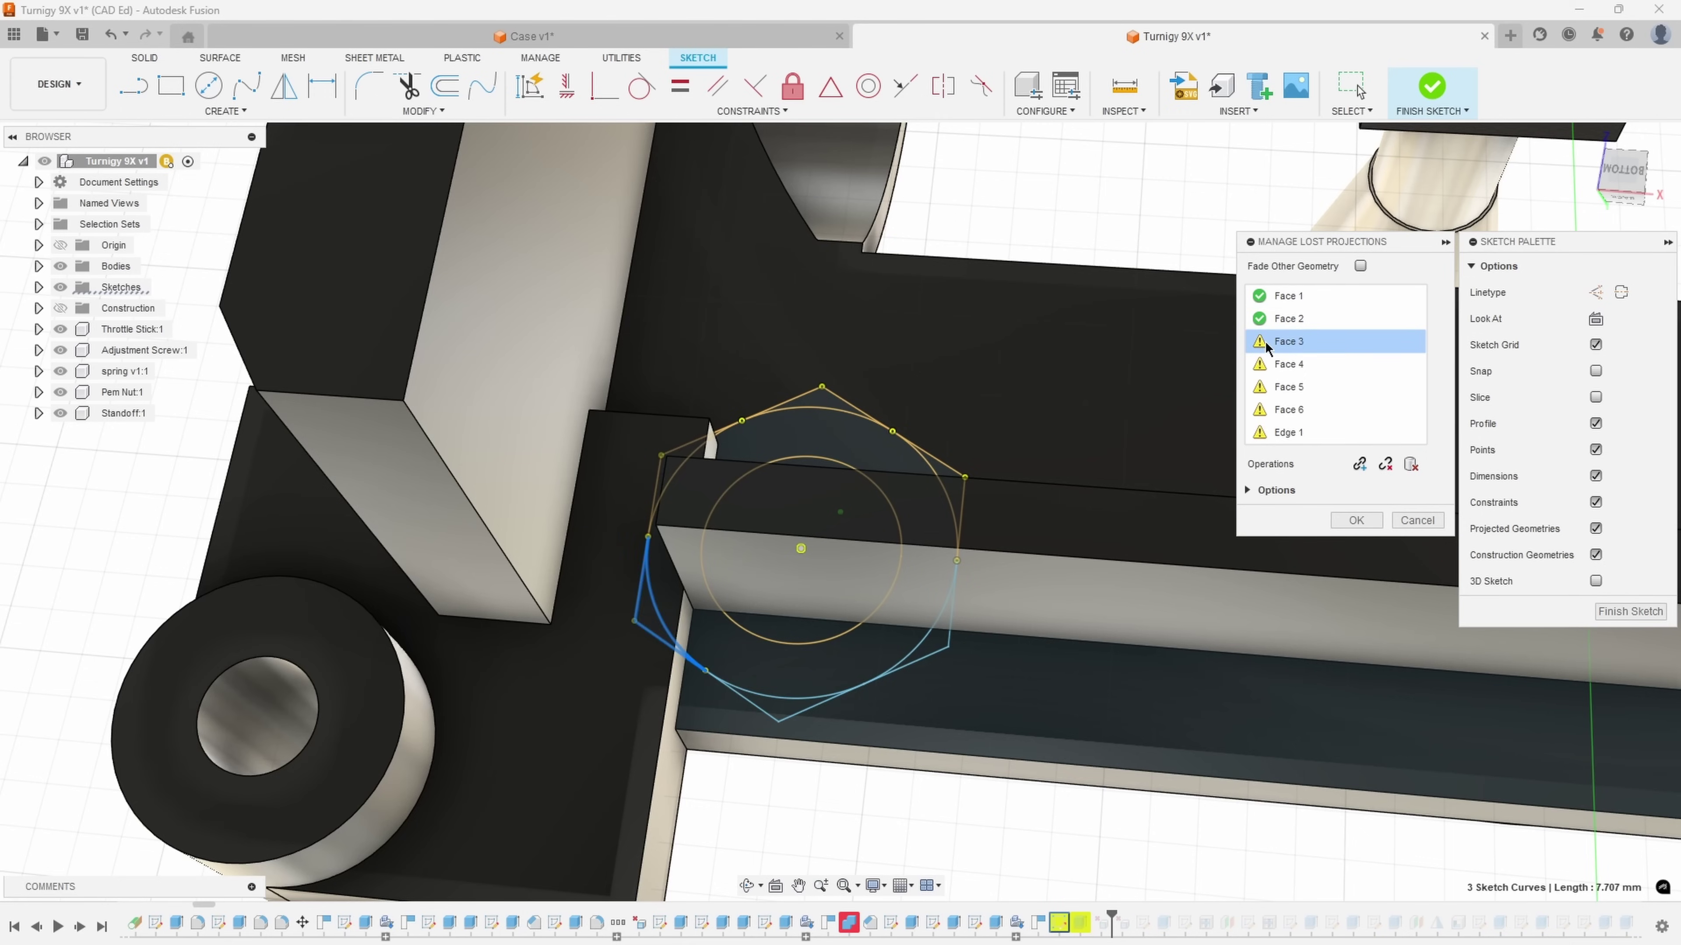
click(1385, 465)
click(1384, 465)
click(1281, 389)
click(1385, 465)
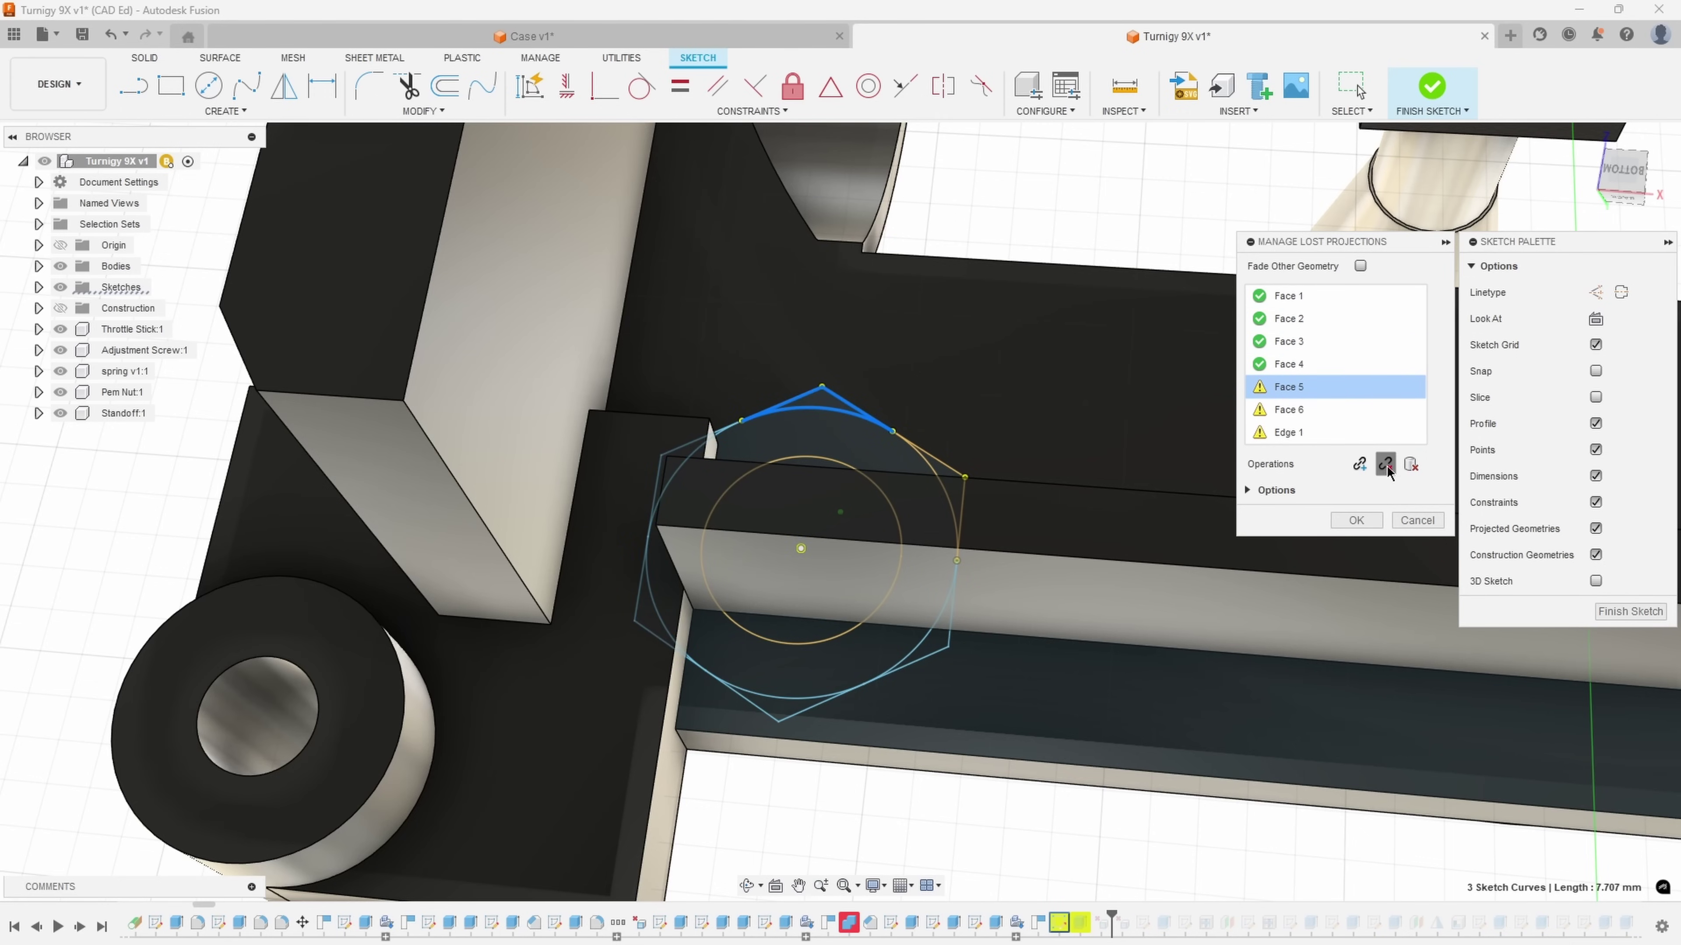
click(1287, 410)
click(1385, 465)
Resolve the lost Edge 1 projection and accept the repaired projections
click(1285, 434)
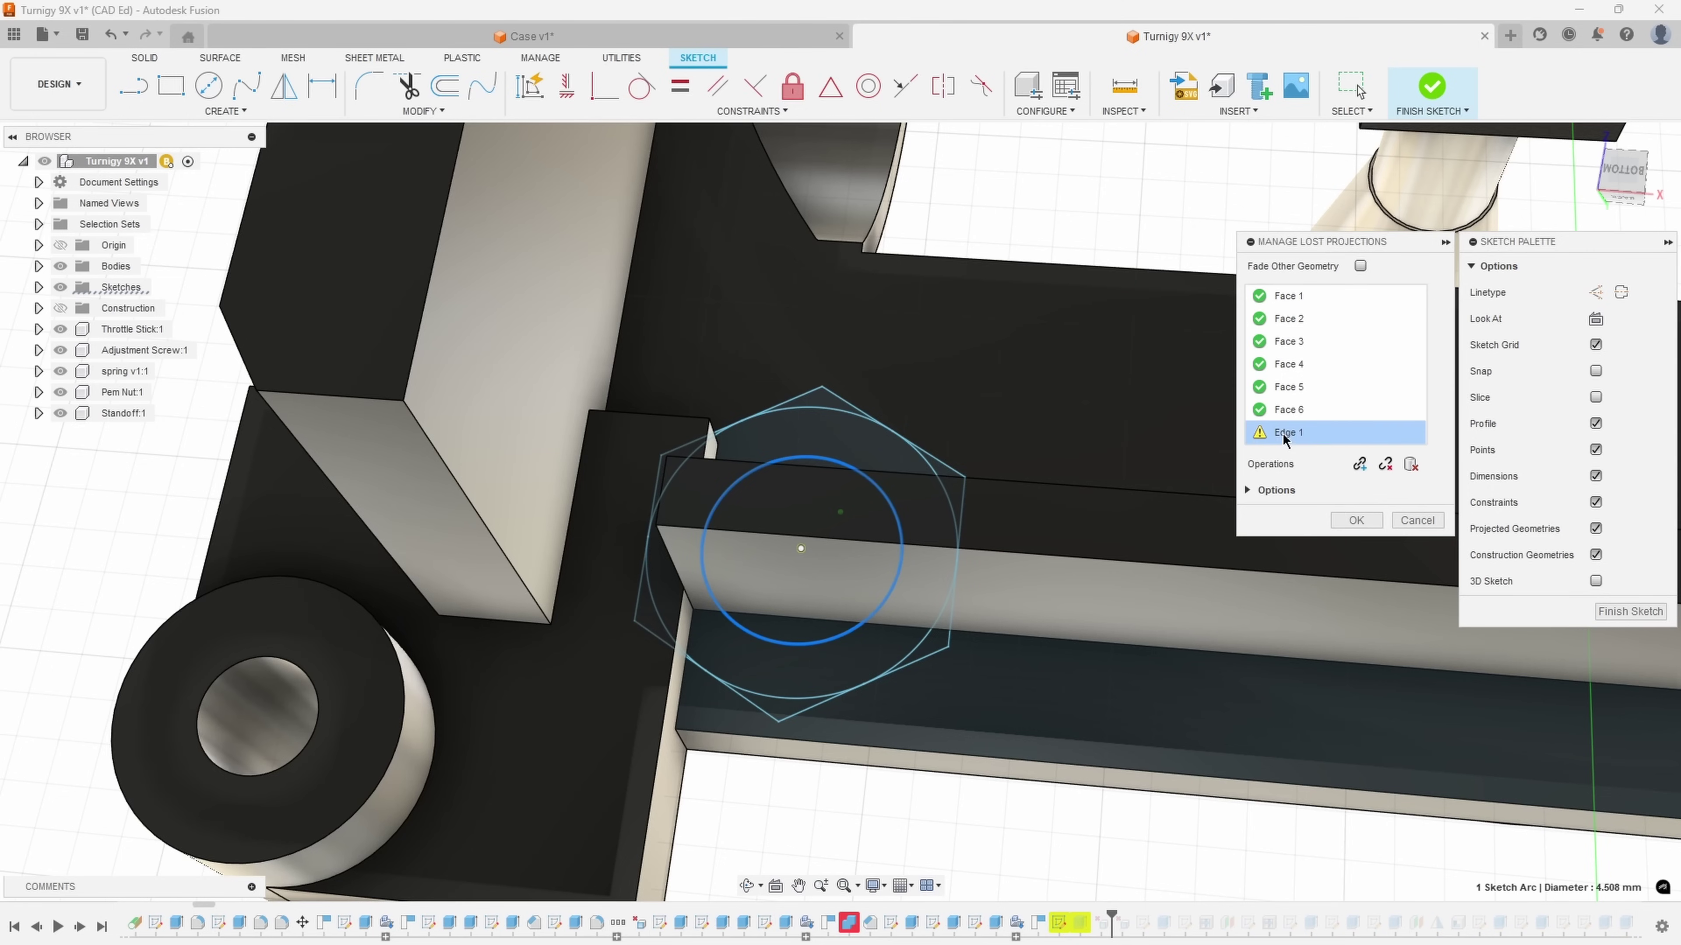
click(1385, 465)
shift+middle_drag(740, 457, 887, 444)
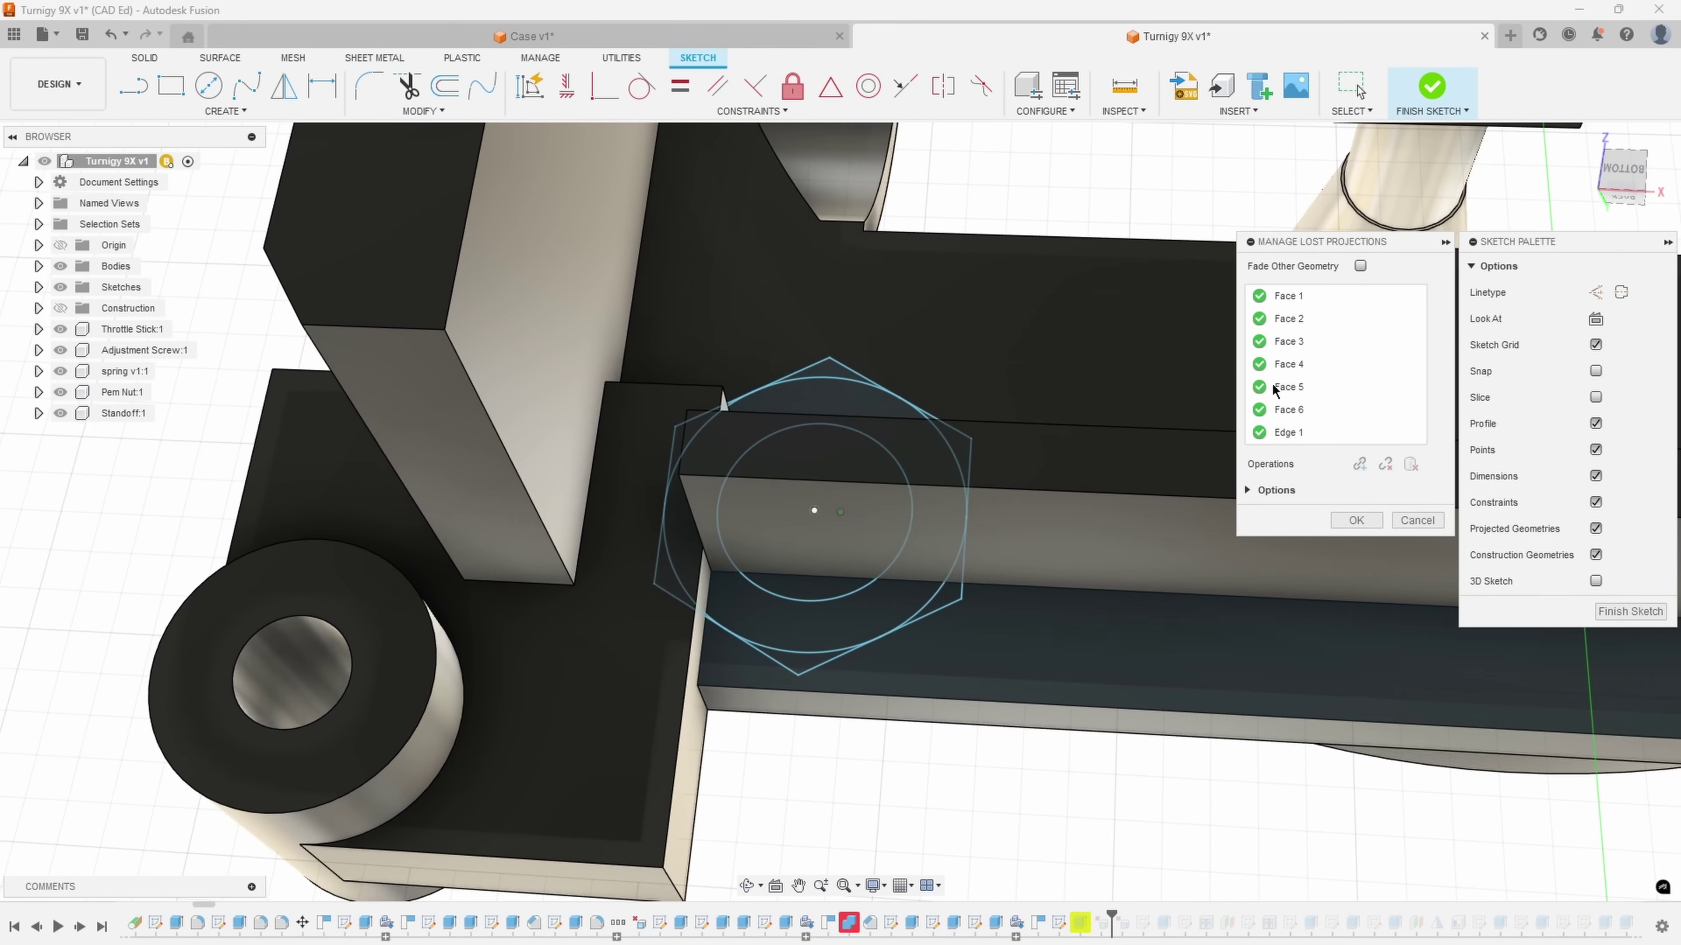
shift+middle_drag(1321, 540, 1317, 523)
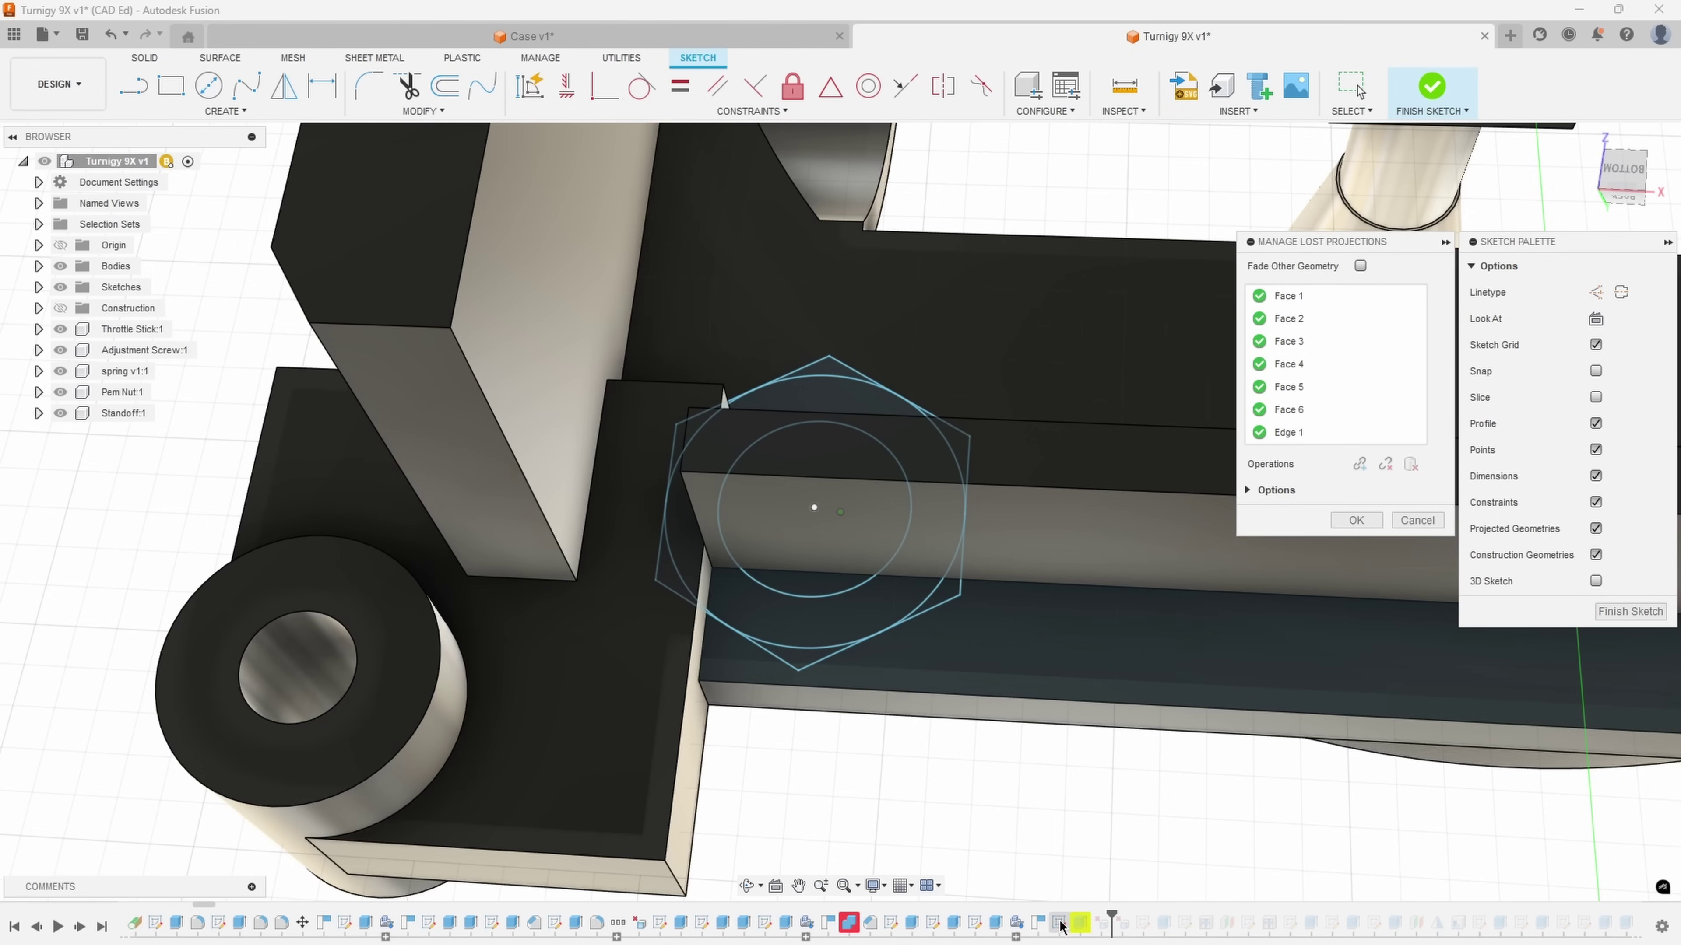
click(1360, 521)
Finish Sketch44, then review and dismiss Extrude42's single reference-failure warning
click(1619, 609)
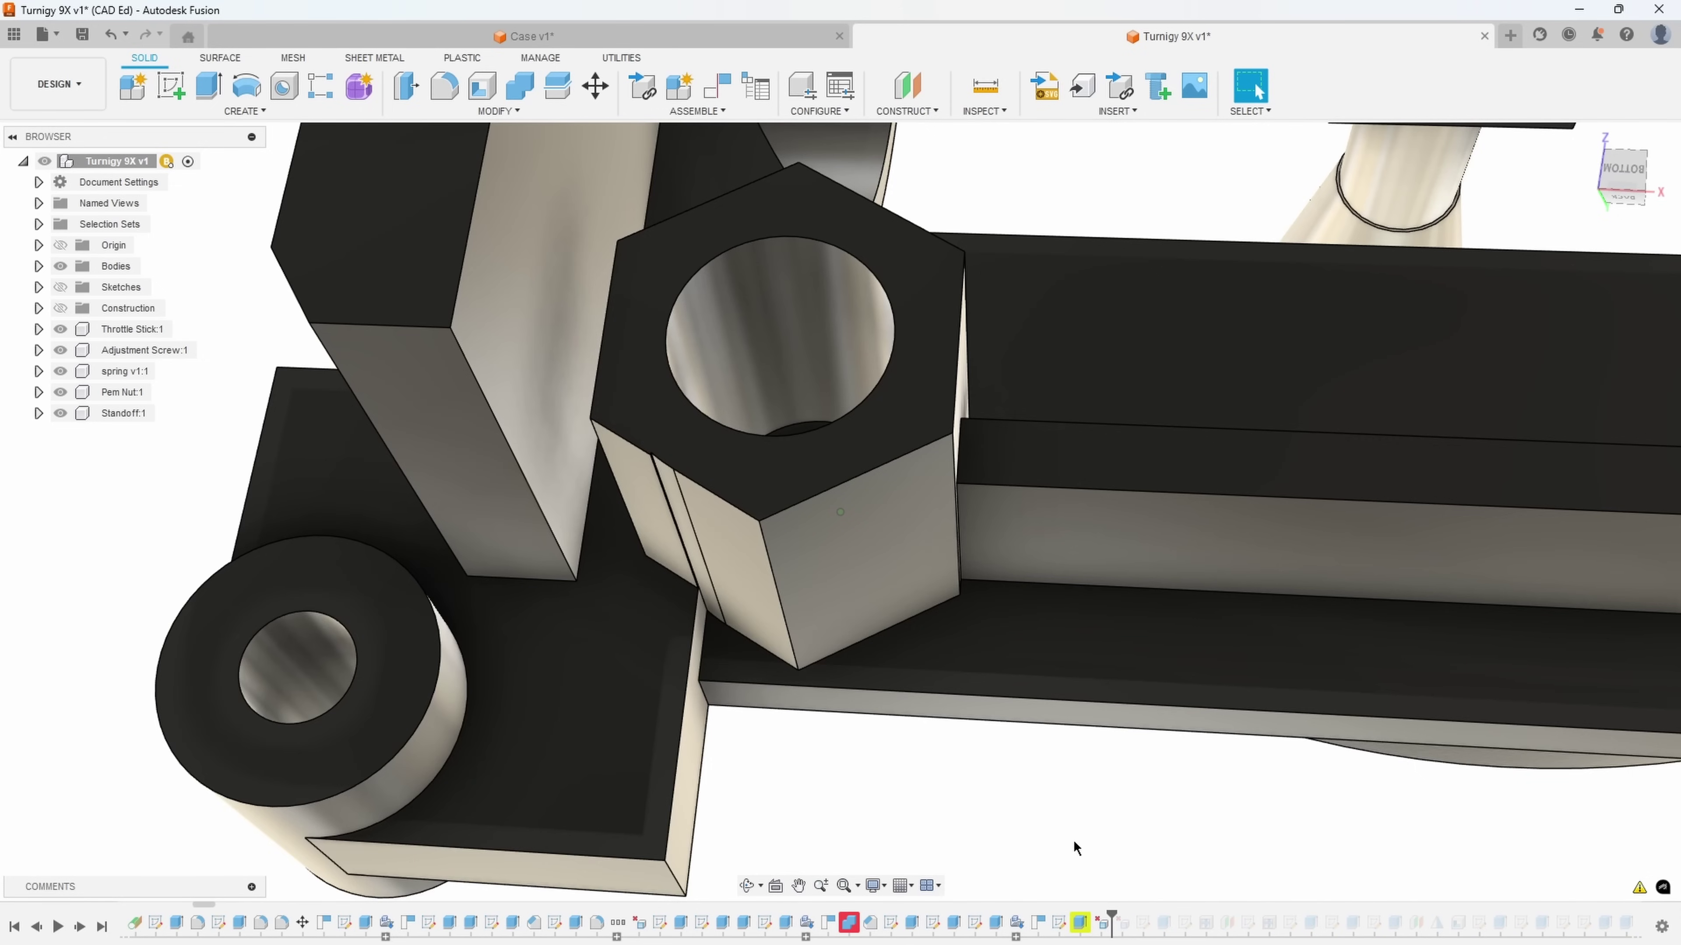
right_click(1082, 929)
click(1114, 880)
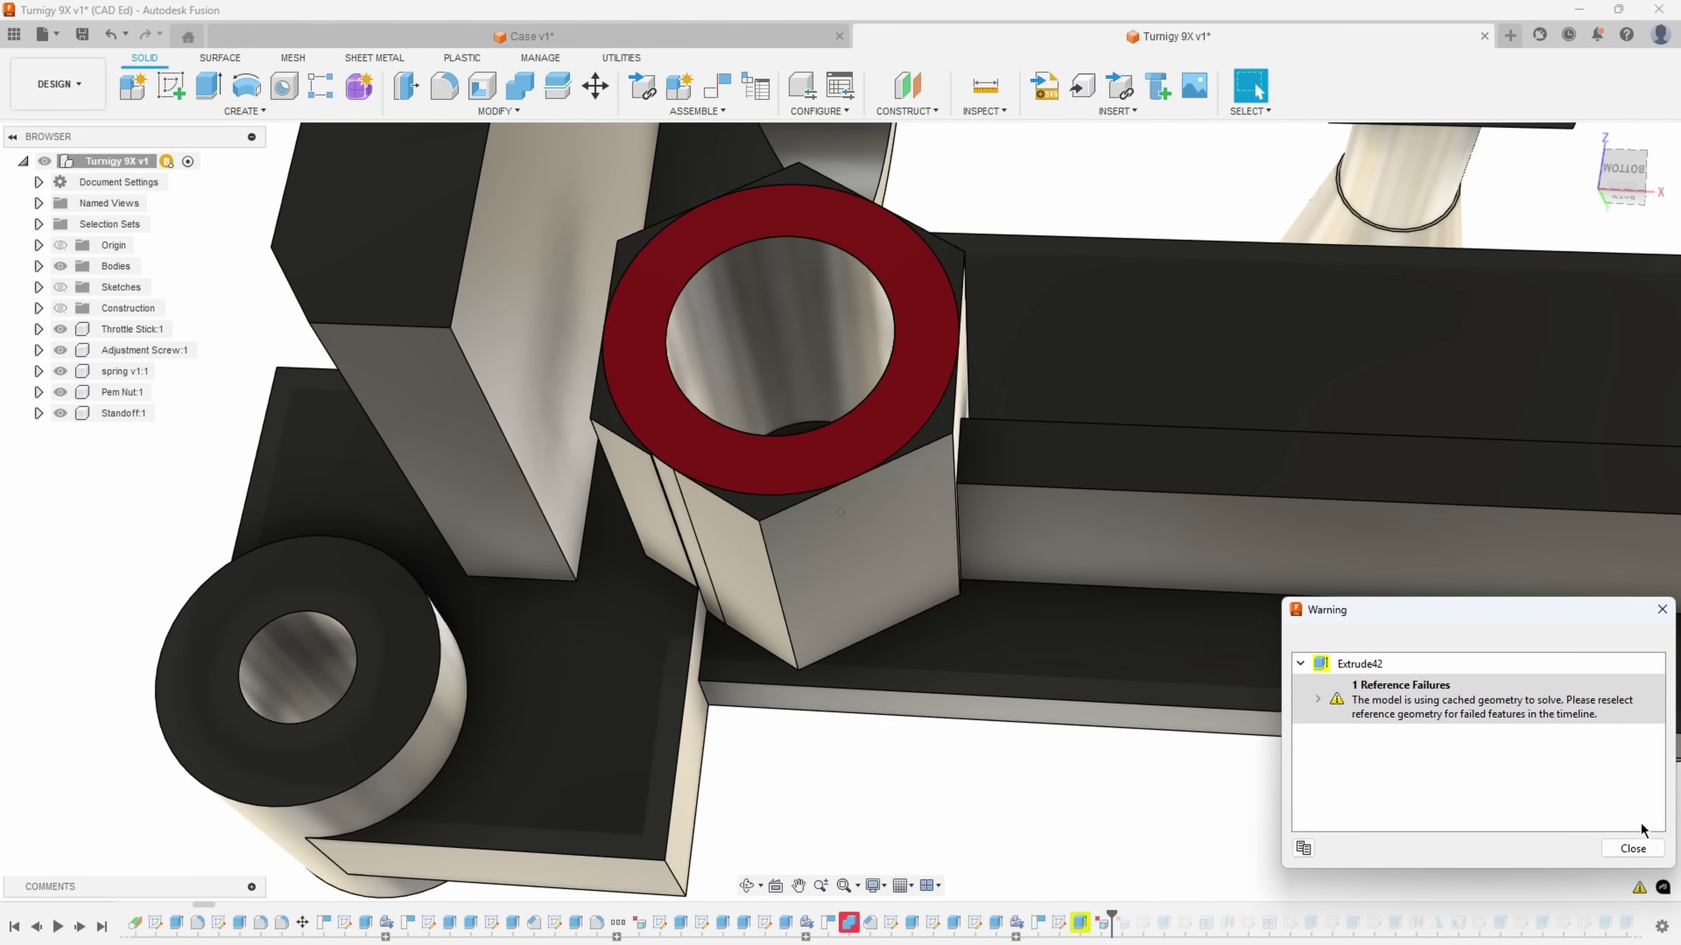
click(1632, 848)
mouse_move(1070, 875)
shift+middle_down()
mouse_move(1144, 871)
mouse_move(1118, 894)
shift+middle_up()
right_click(1080, 922)
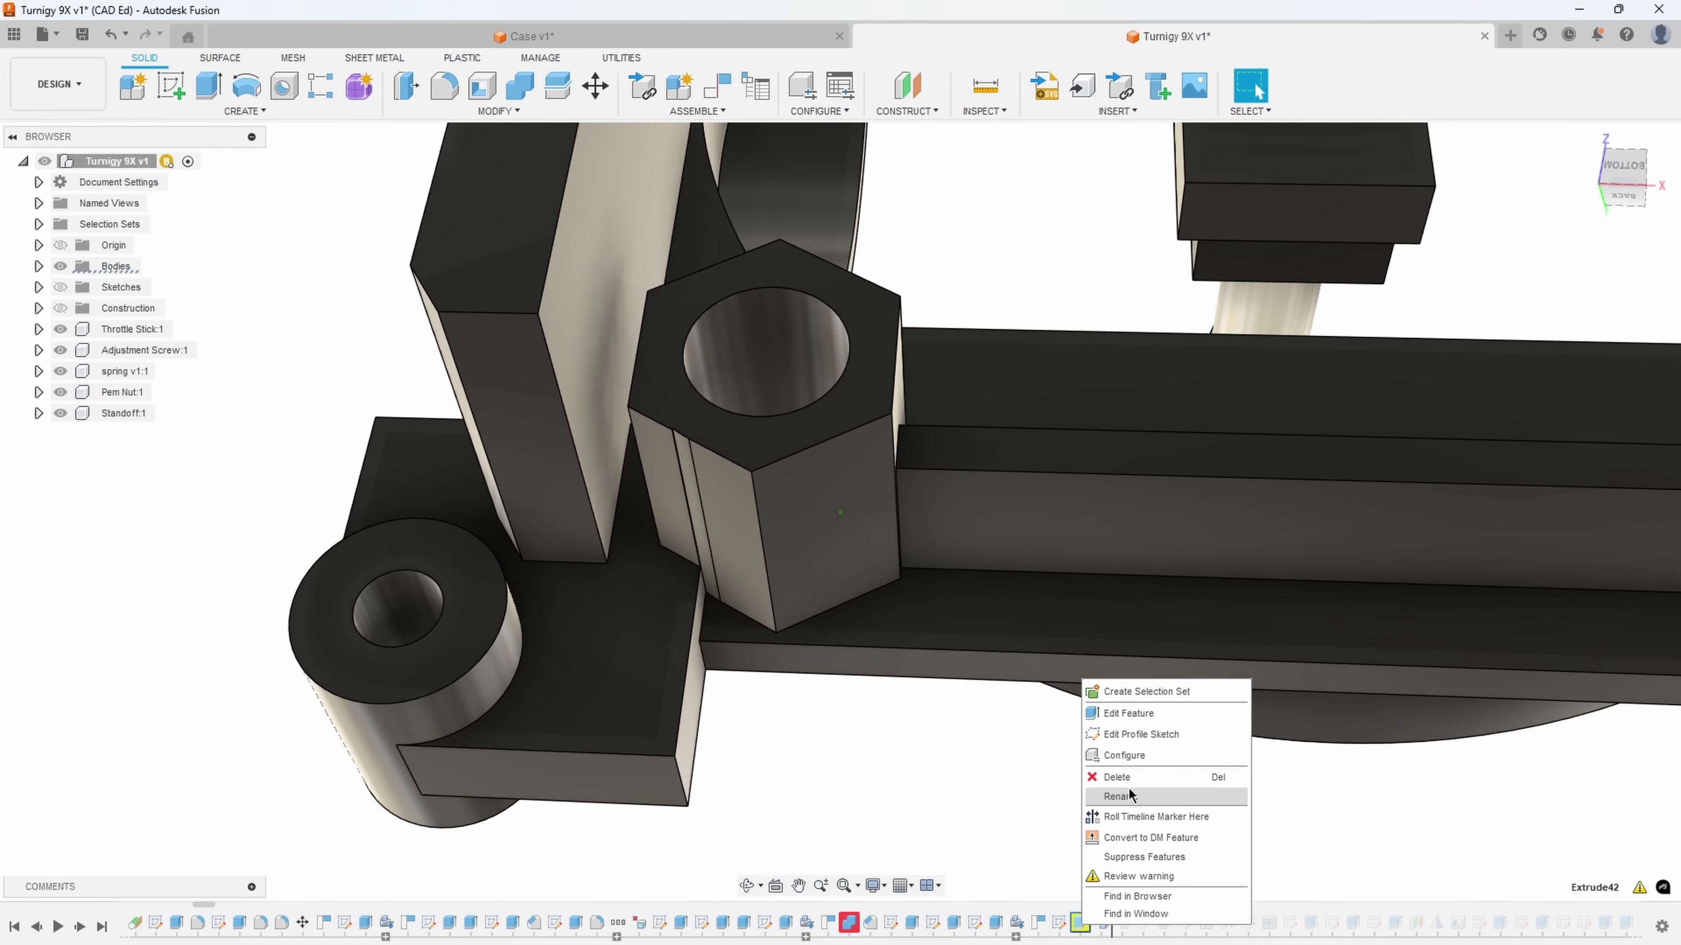
Edit Extrude42, clearing its profile selection and making the sketches visible
click(1129, 713)
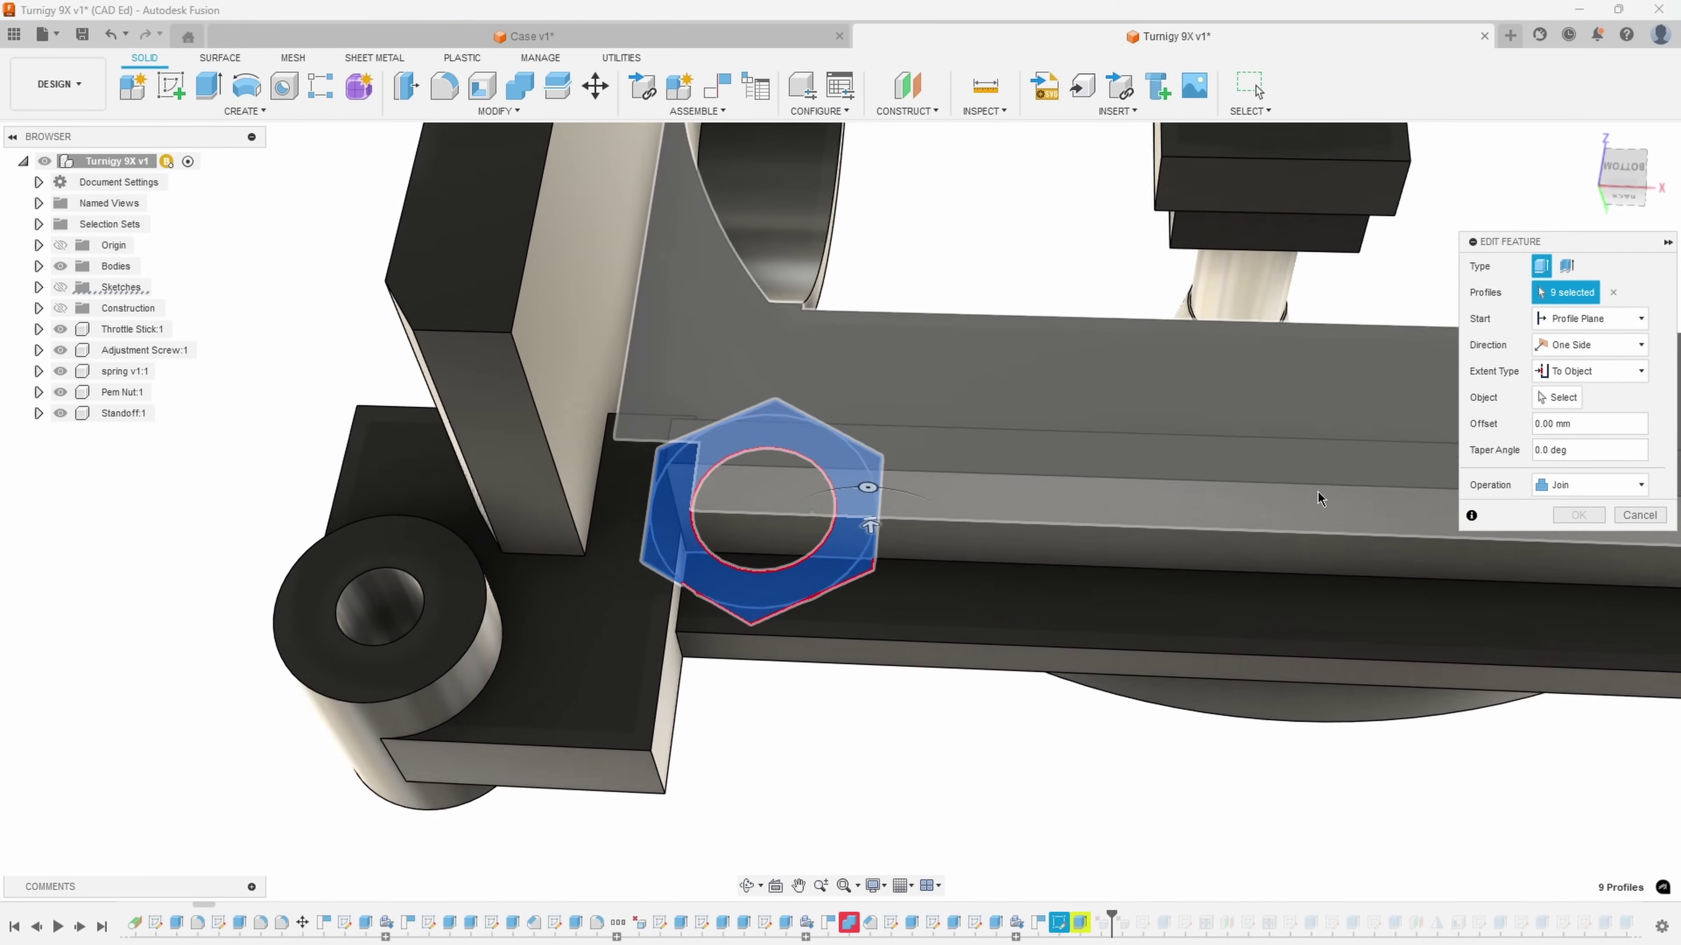
shift+middle_drag(965, 505, 927, 474)
scroll(870, 443, up, 4)
scroll(807, 439, down, 1)
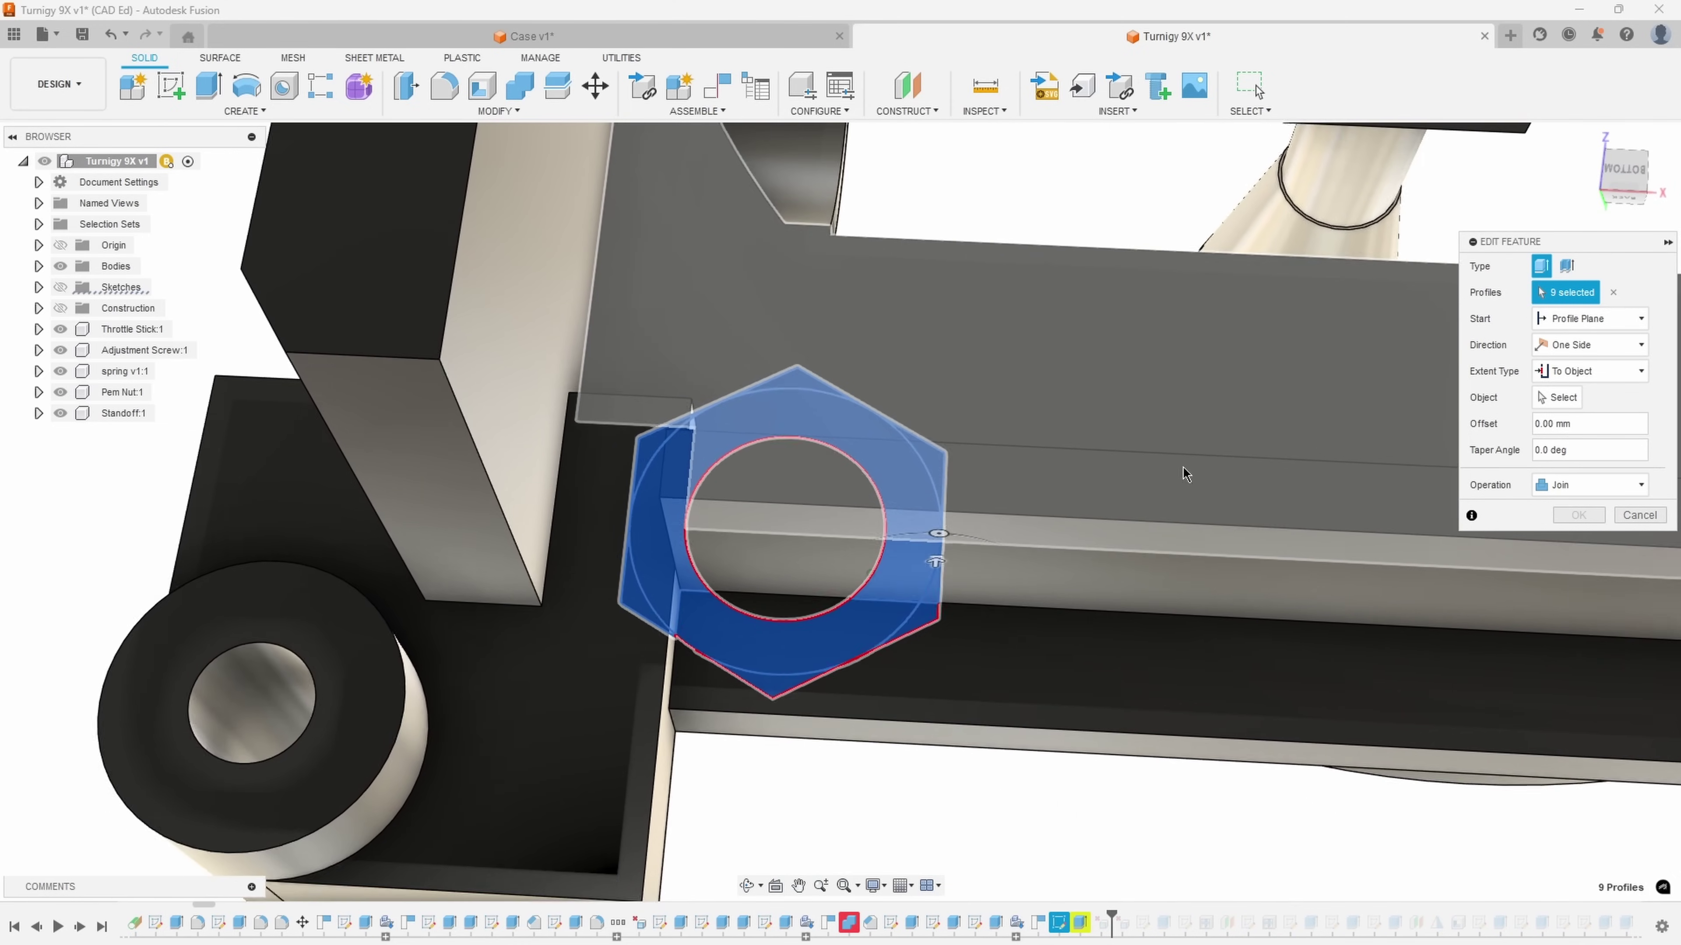
click(1611, 293)
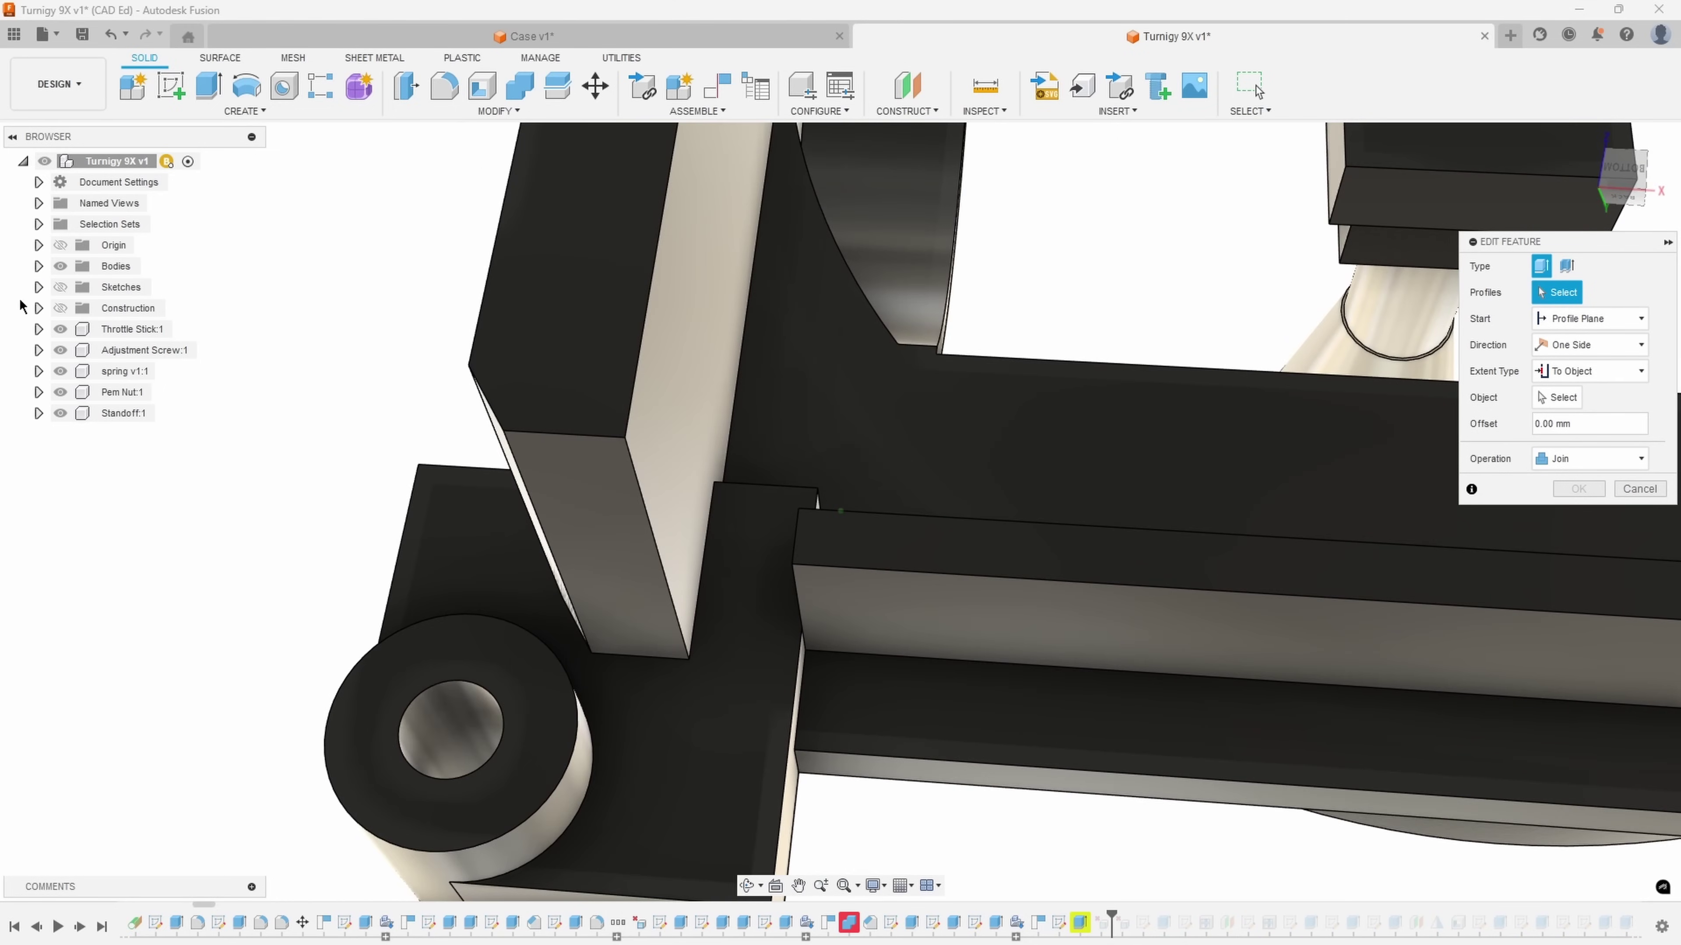
click(61, 287)
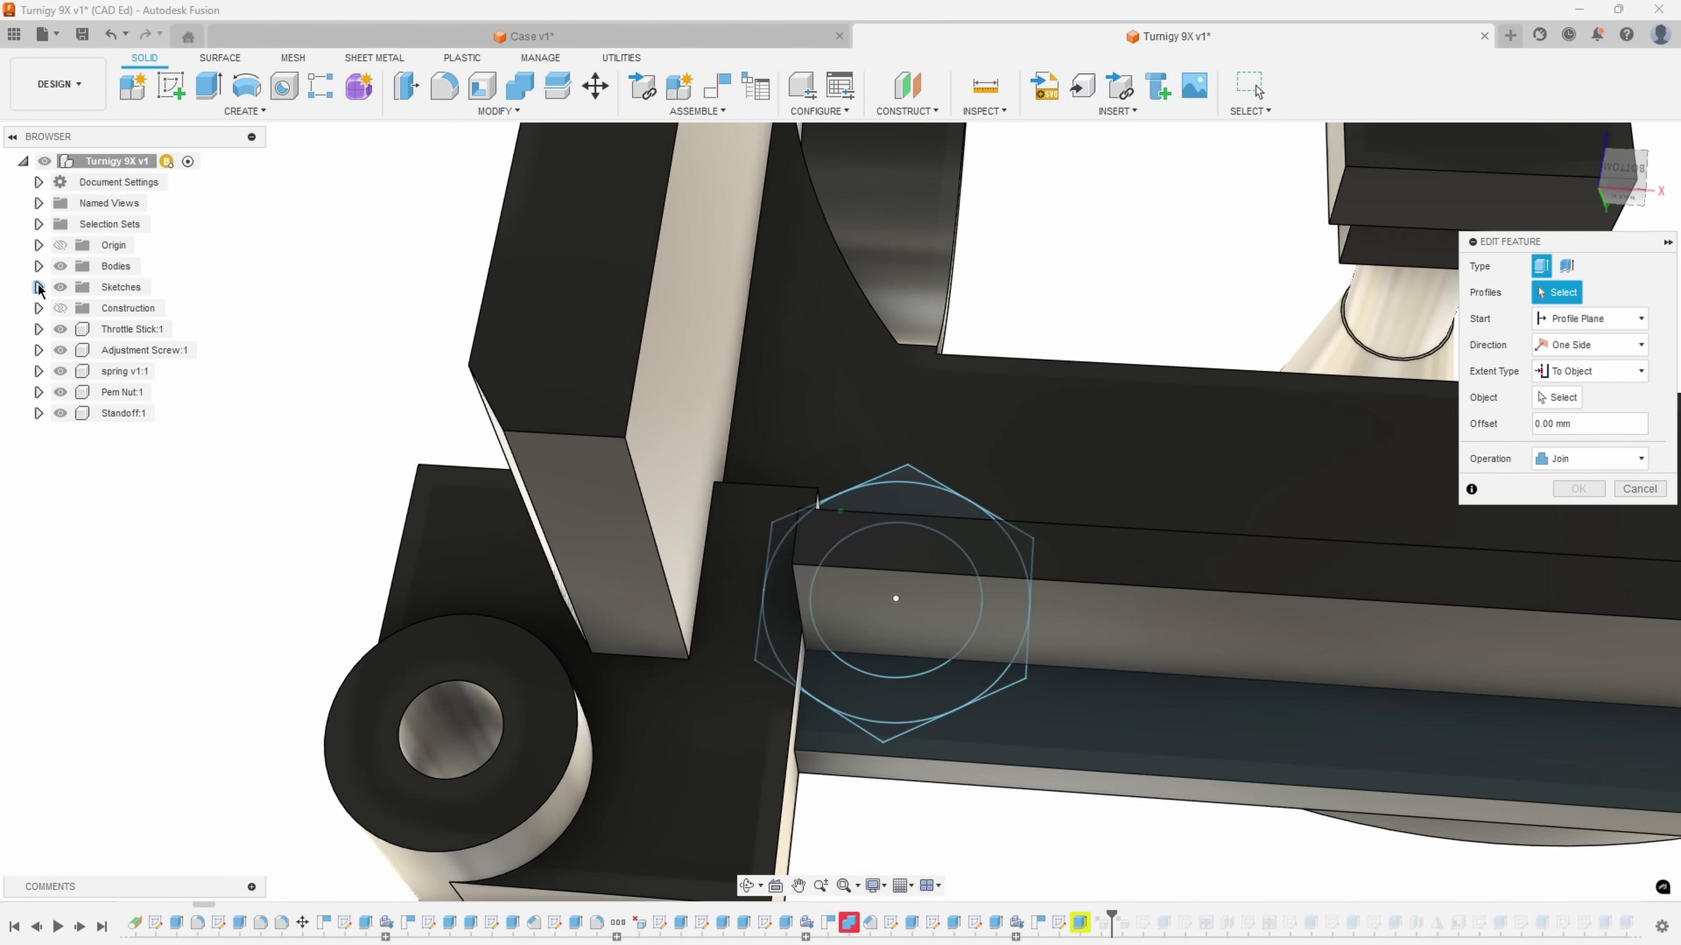
scroll(874, 582, up, 4)
mouse_move(668, 233)
shift+middle_down()
mouse_move(613, 255)
mouse_move(662, 266)
shift+middle_up()
scroll(663, 268, down, 1)
Reselect the ten hexagon profiles without the circles, extend to a body face, and accept
drag(675, 272, 1232, 854)
scroll(939, 637, up, 2)
click(940, 634)
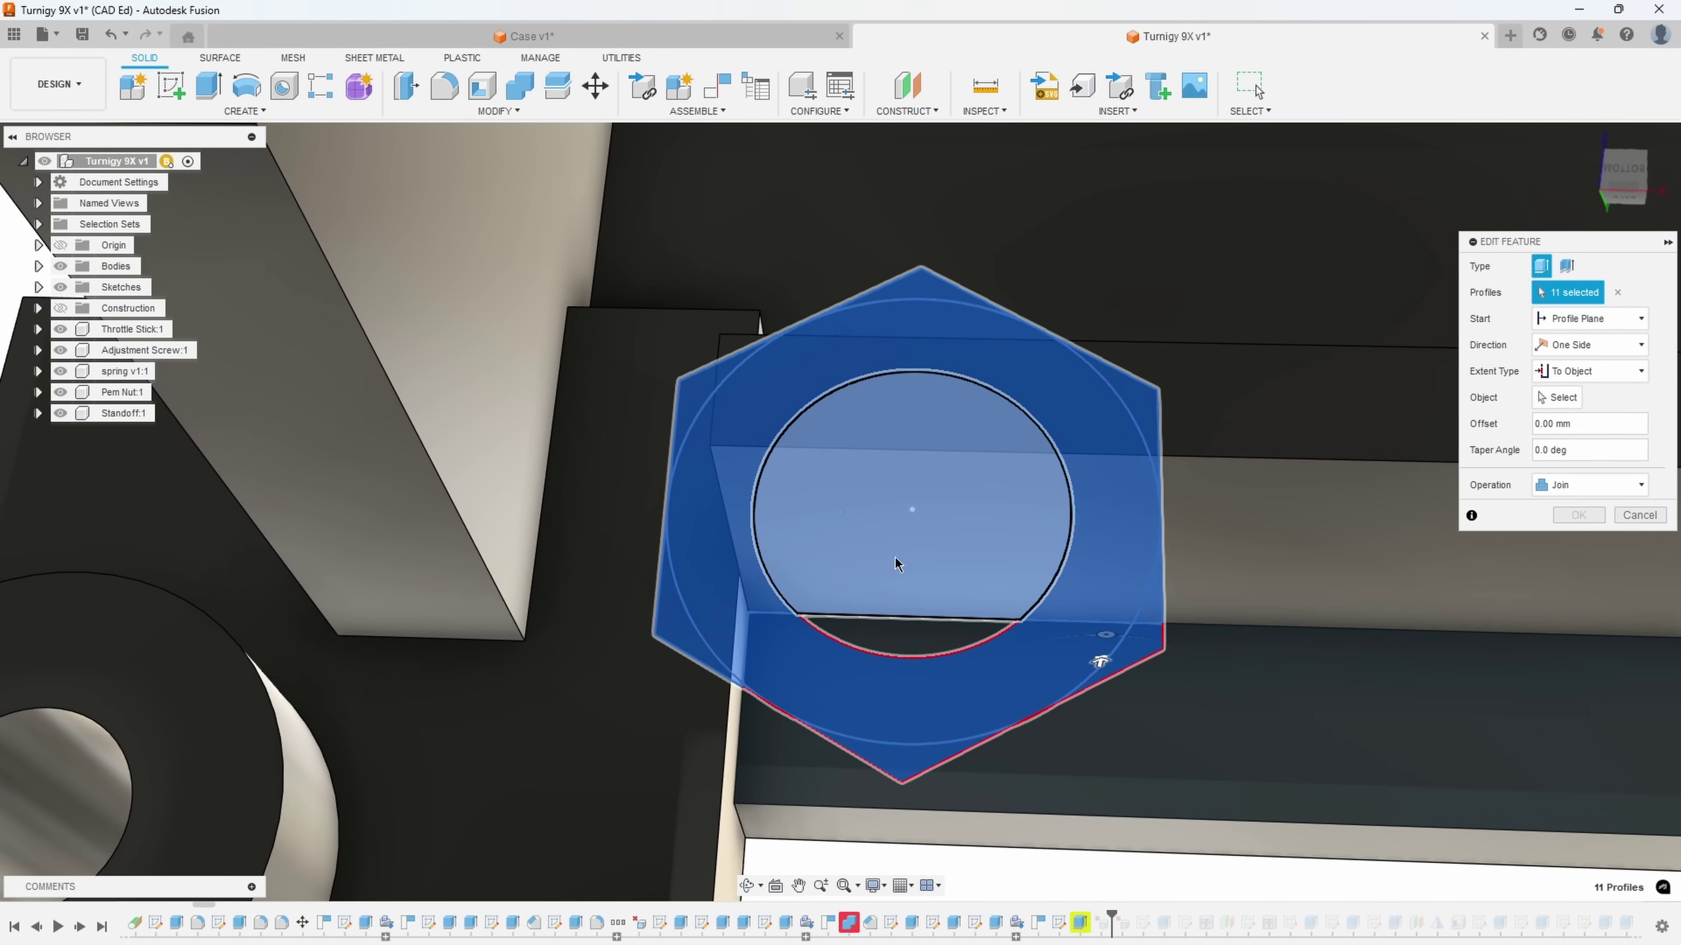
click(880, 405)
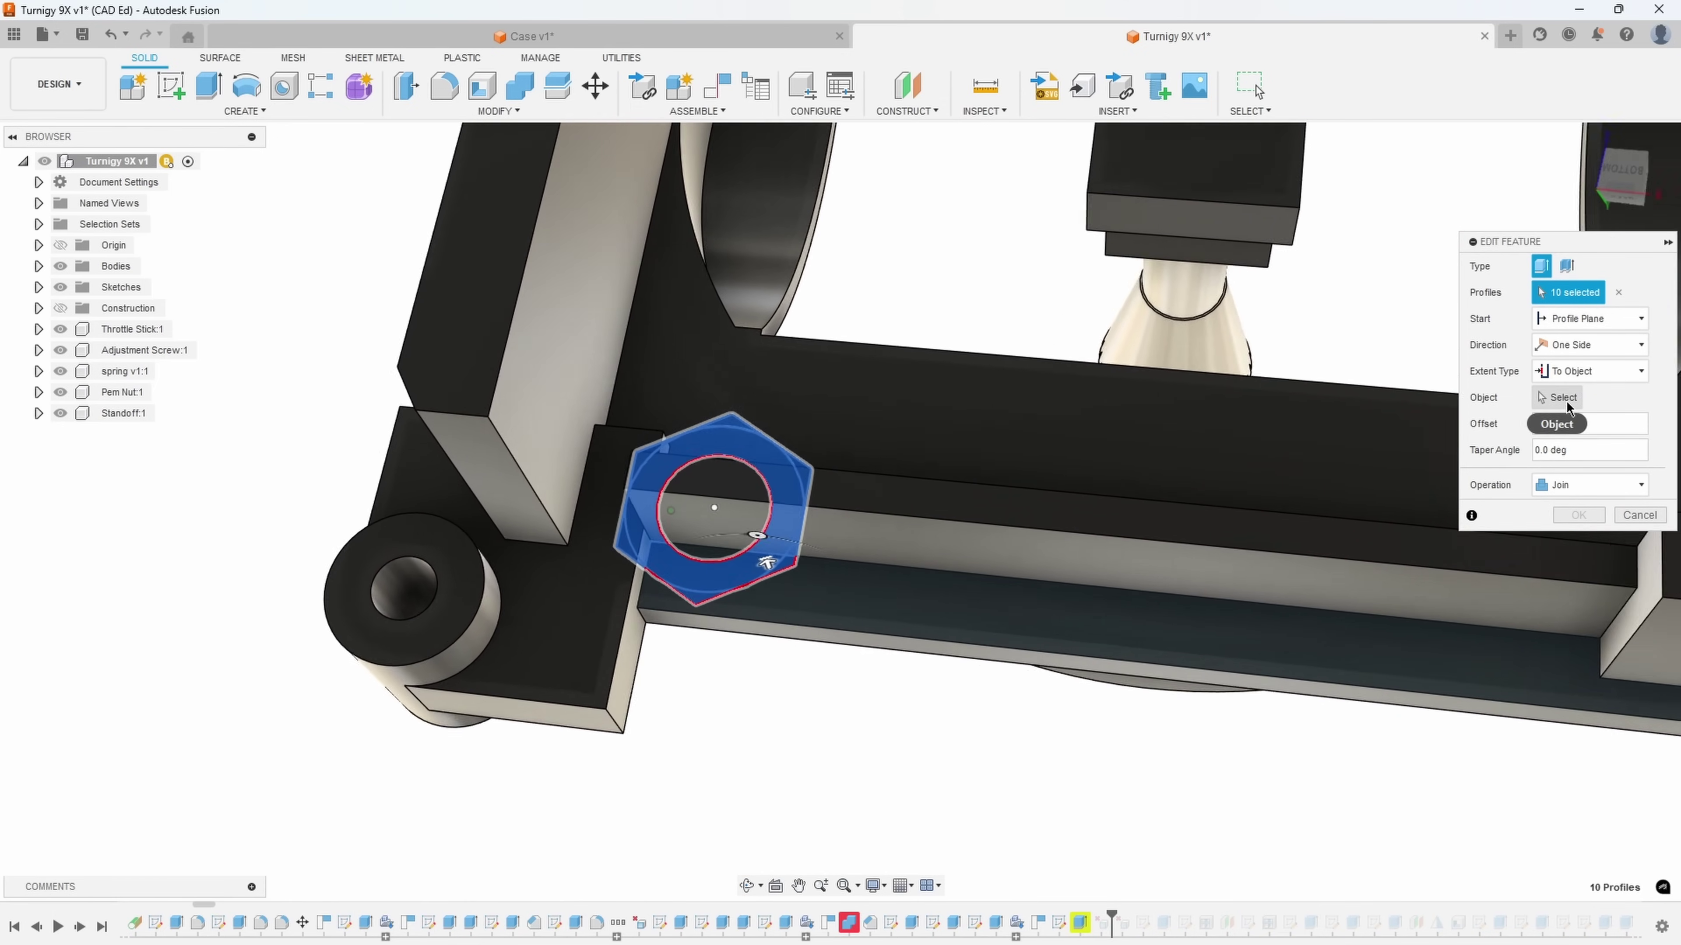
click(1567, 401)
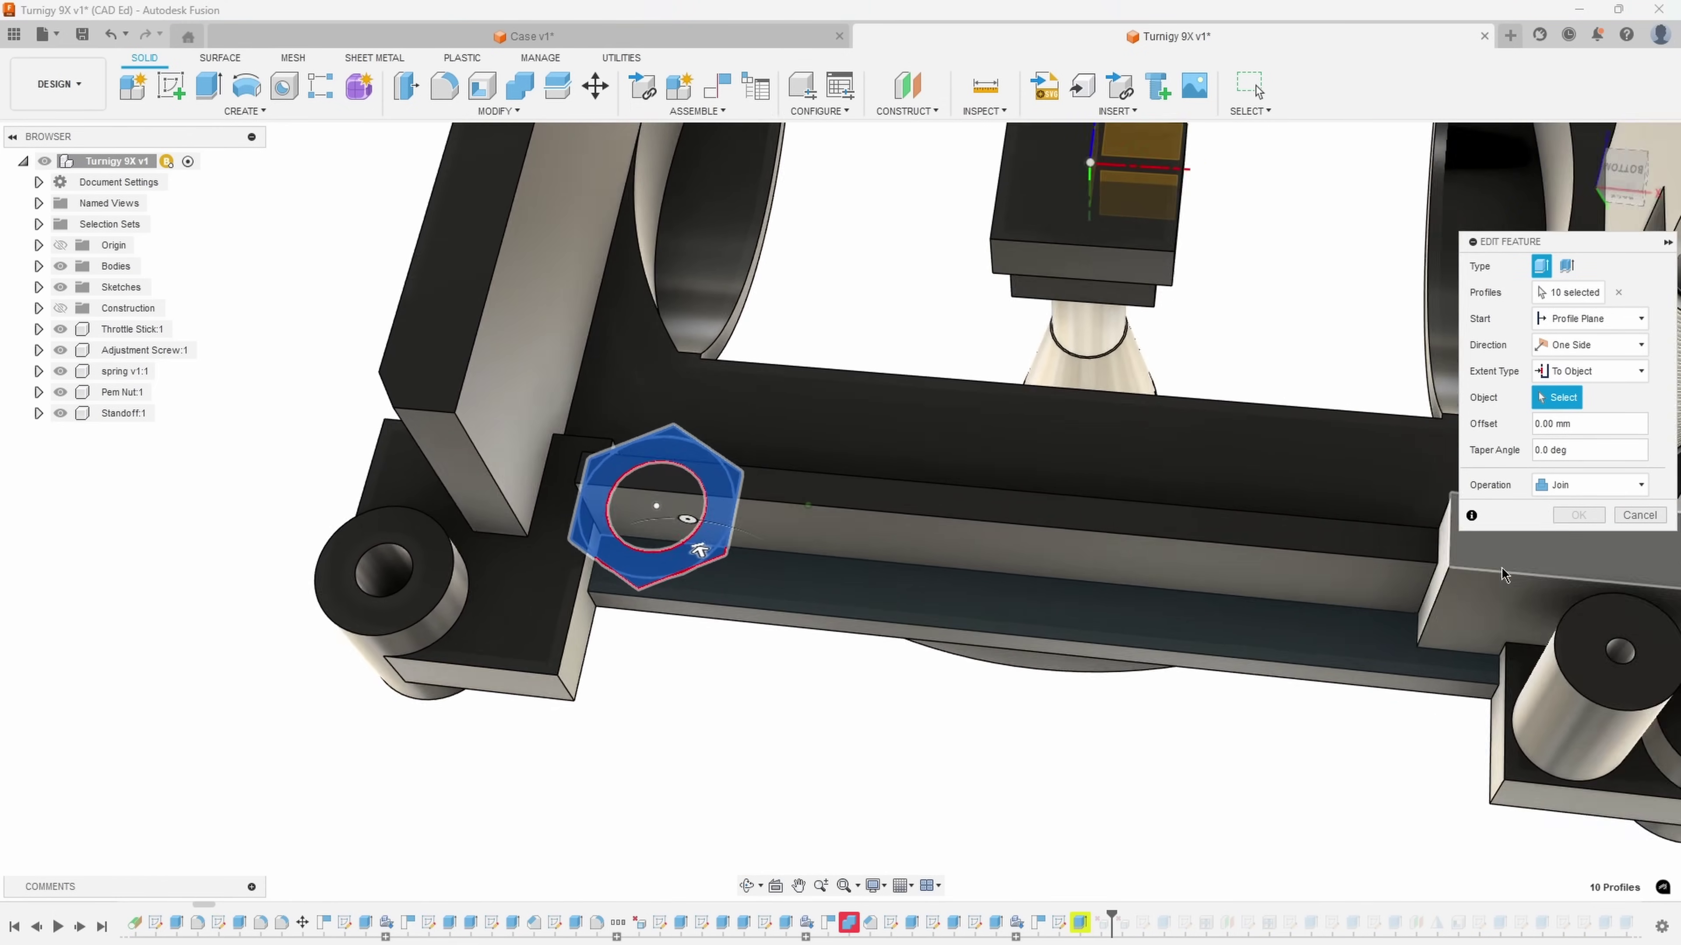
click(1297, 457)
shift+middle_drag(1297, 457, 1148, 732)
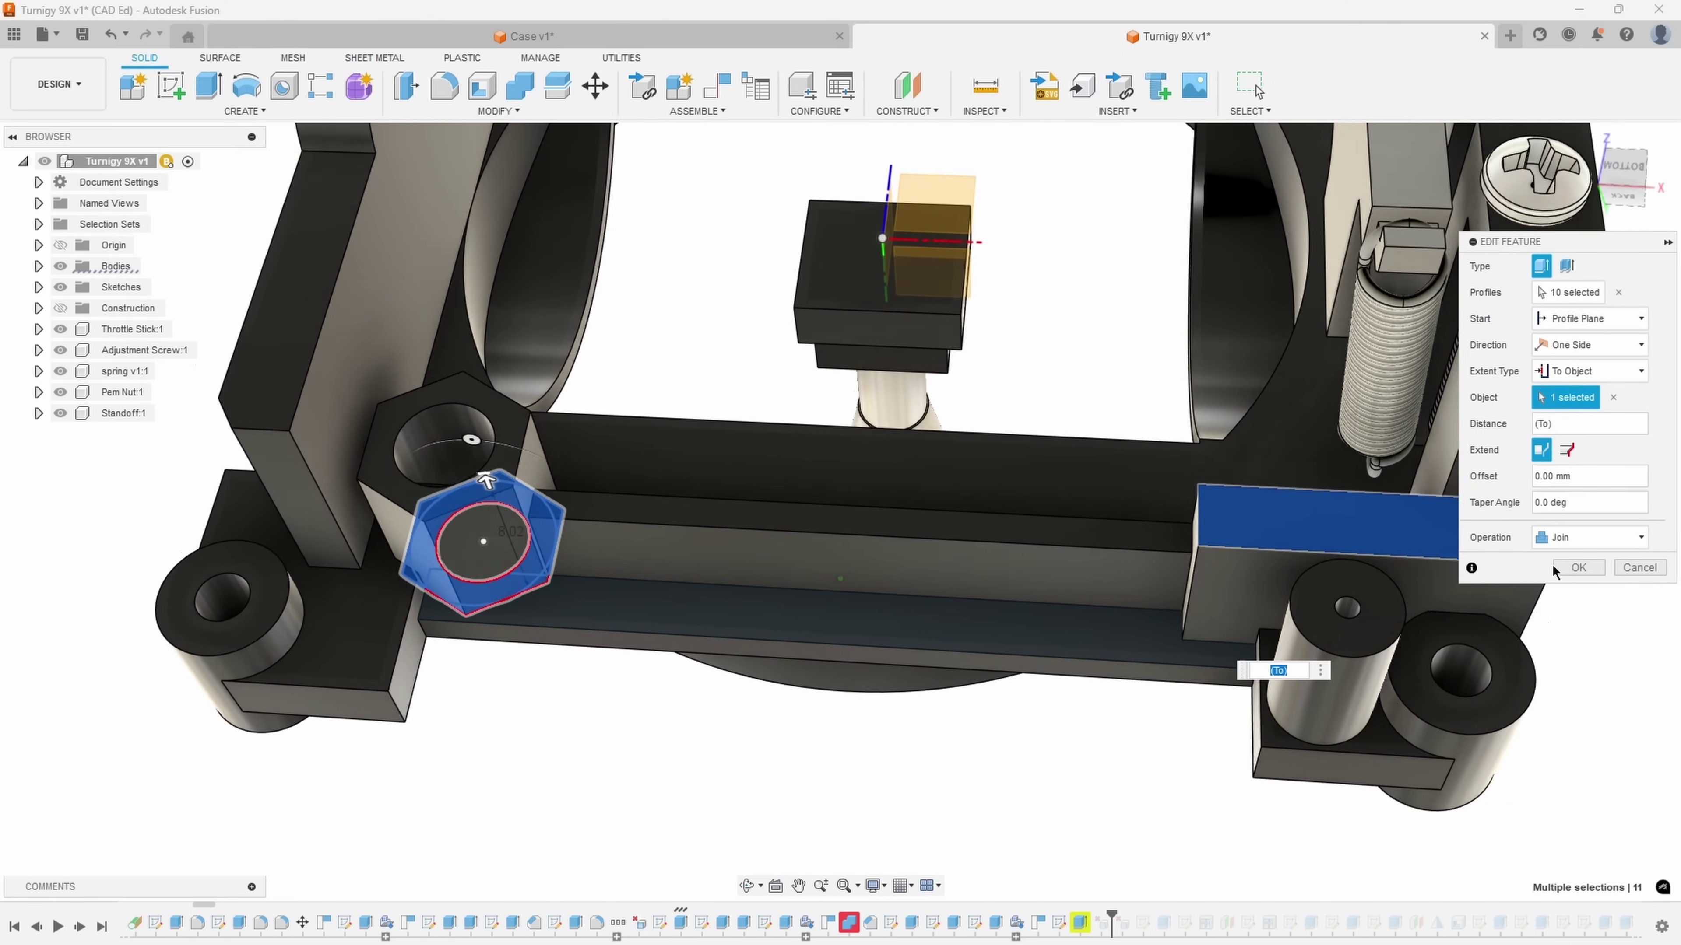
click(1557, 568)
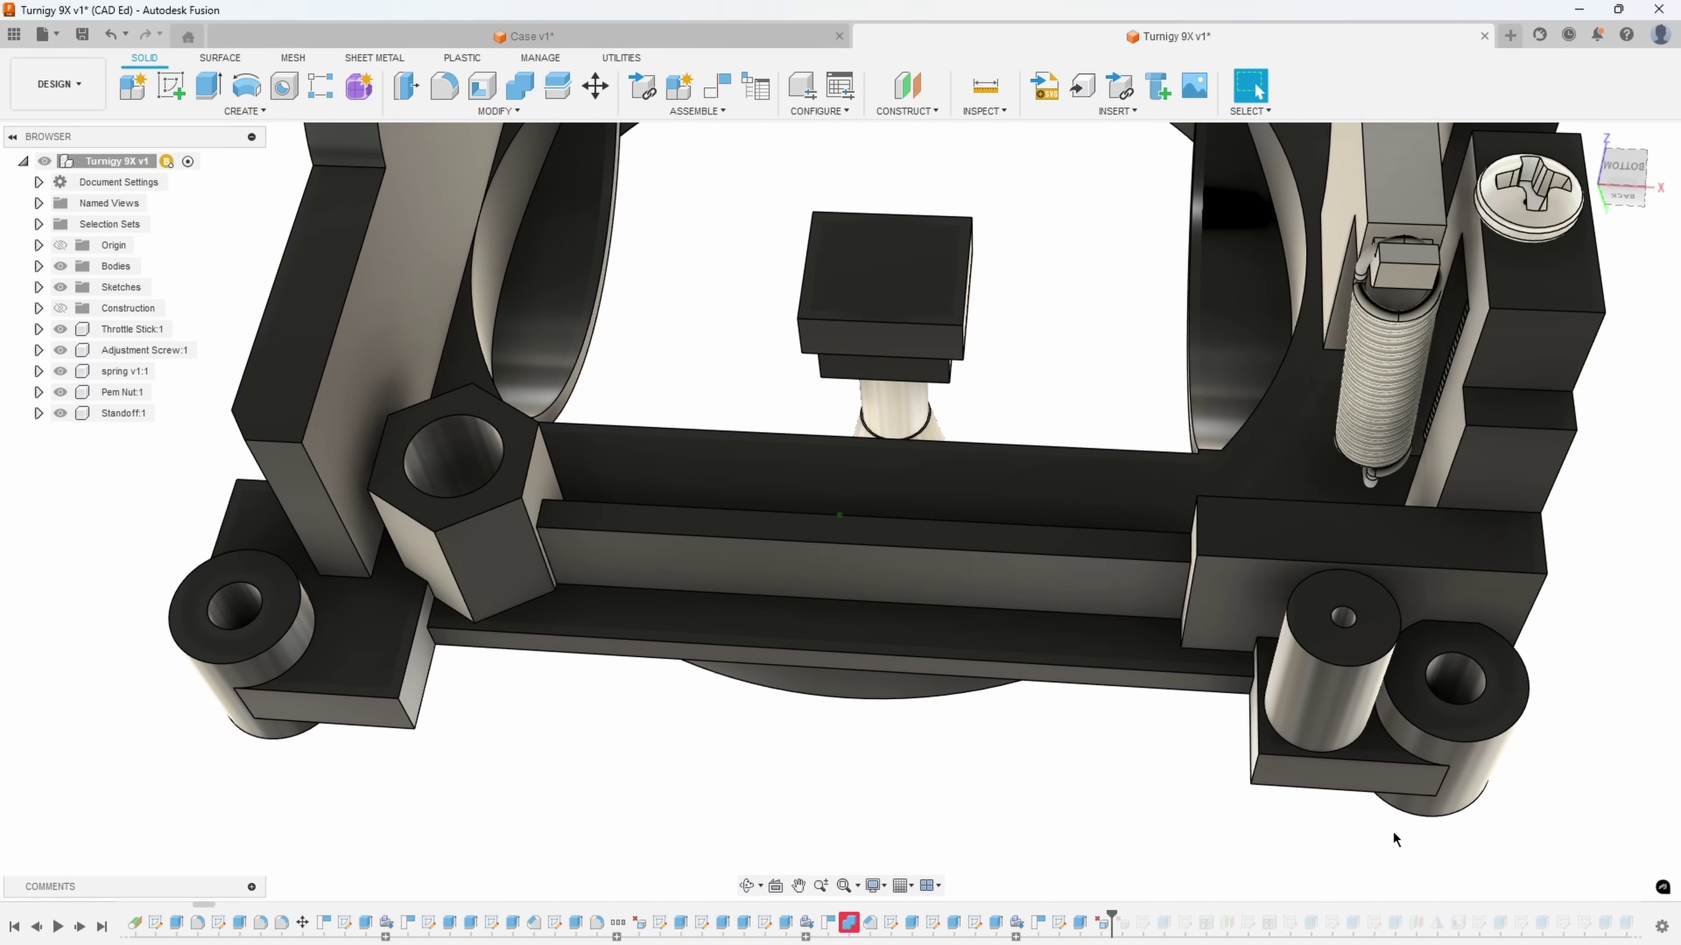
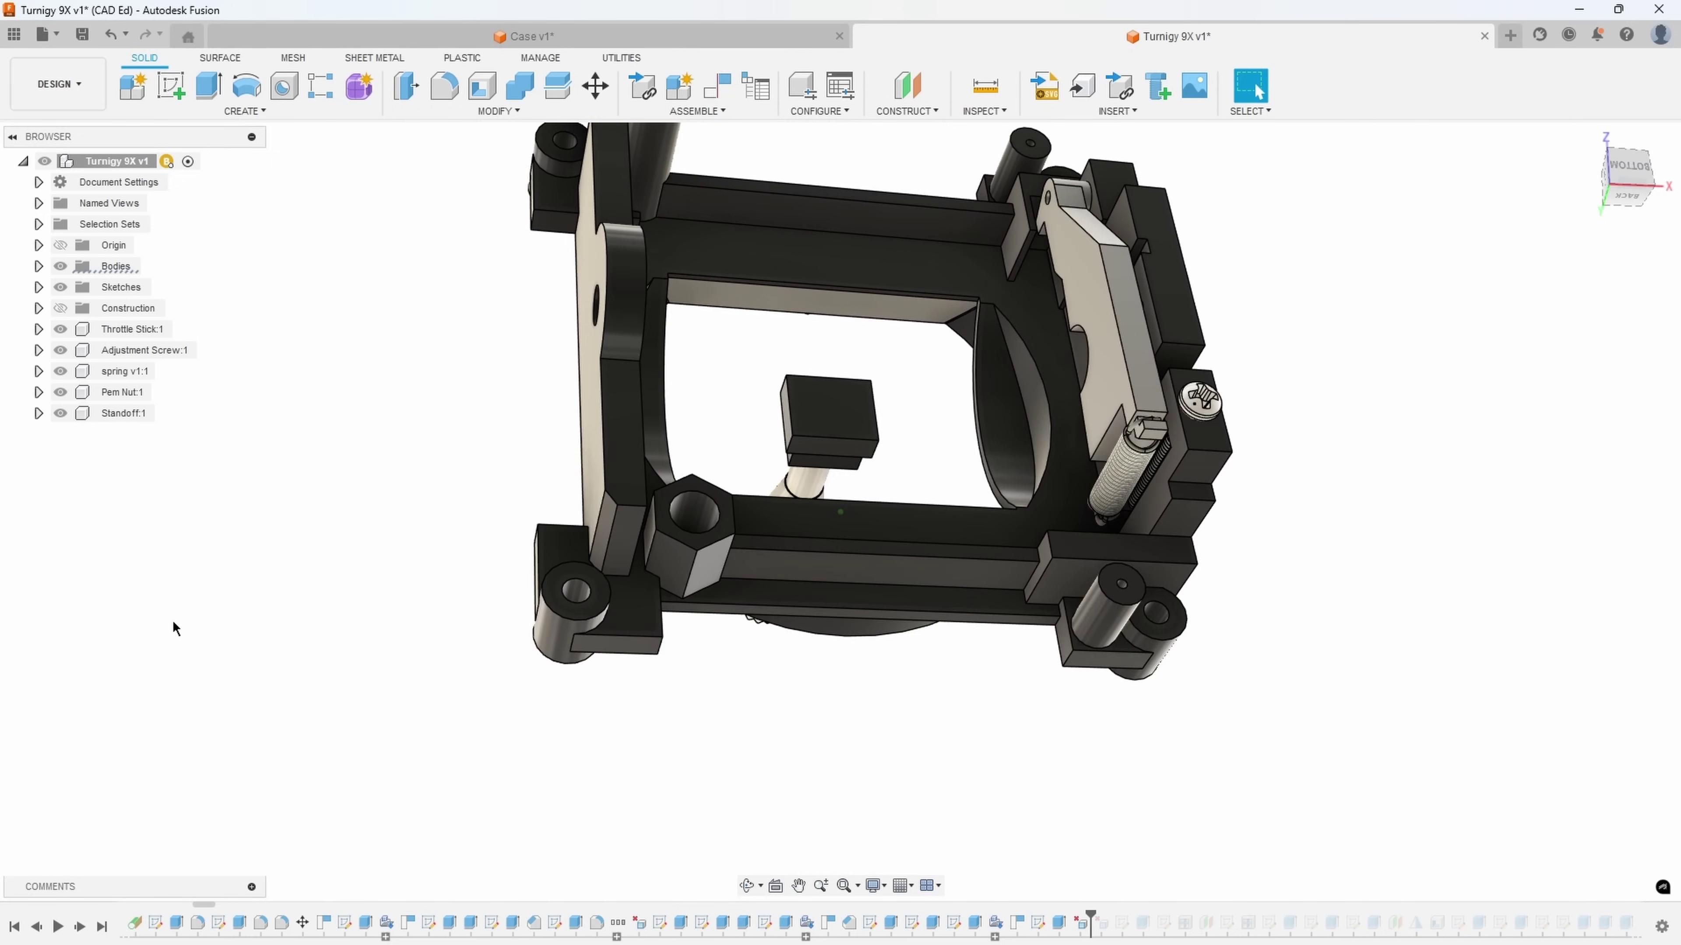
Move the history marker to just after the yellow warning sketch, rebuilding the case and throttle stick
drag(206, 906, 294, 916)
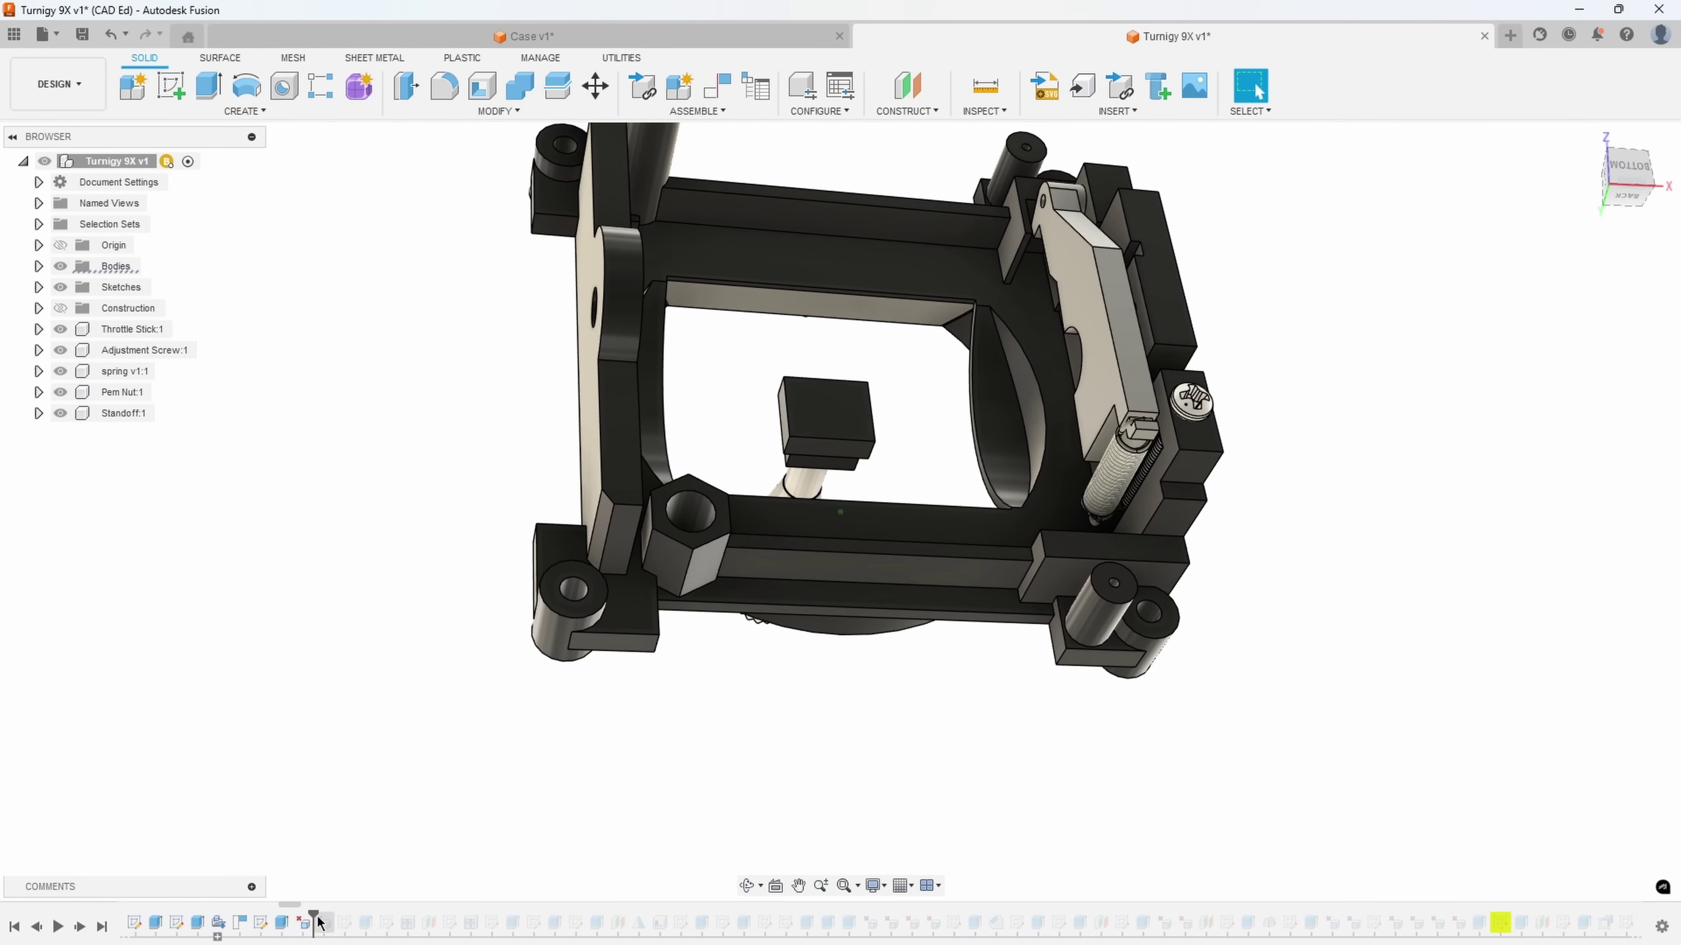
drag(1249, 938, 1523, 920)
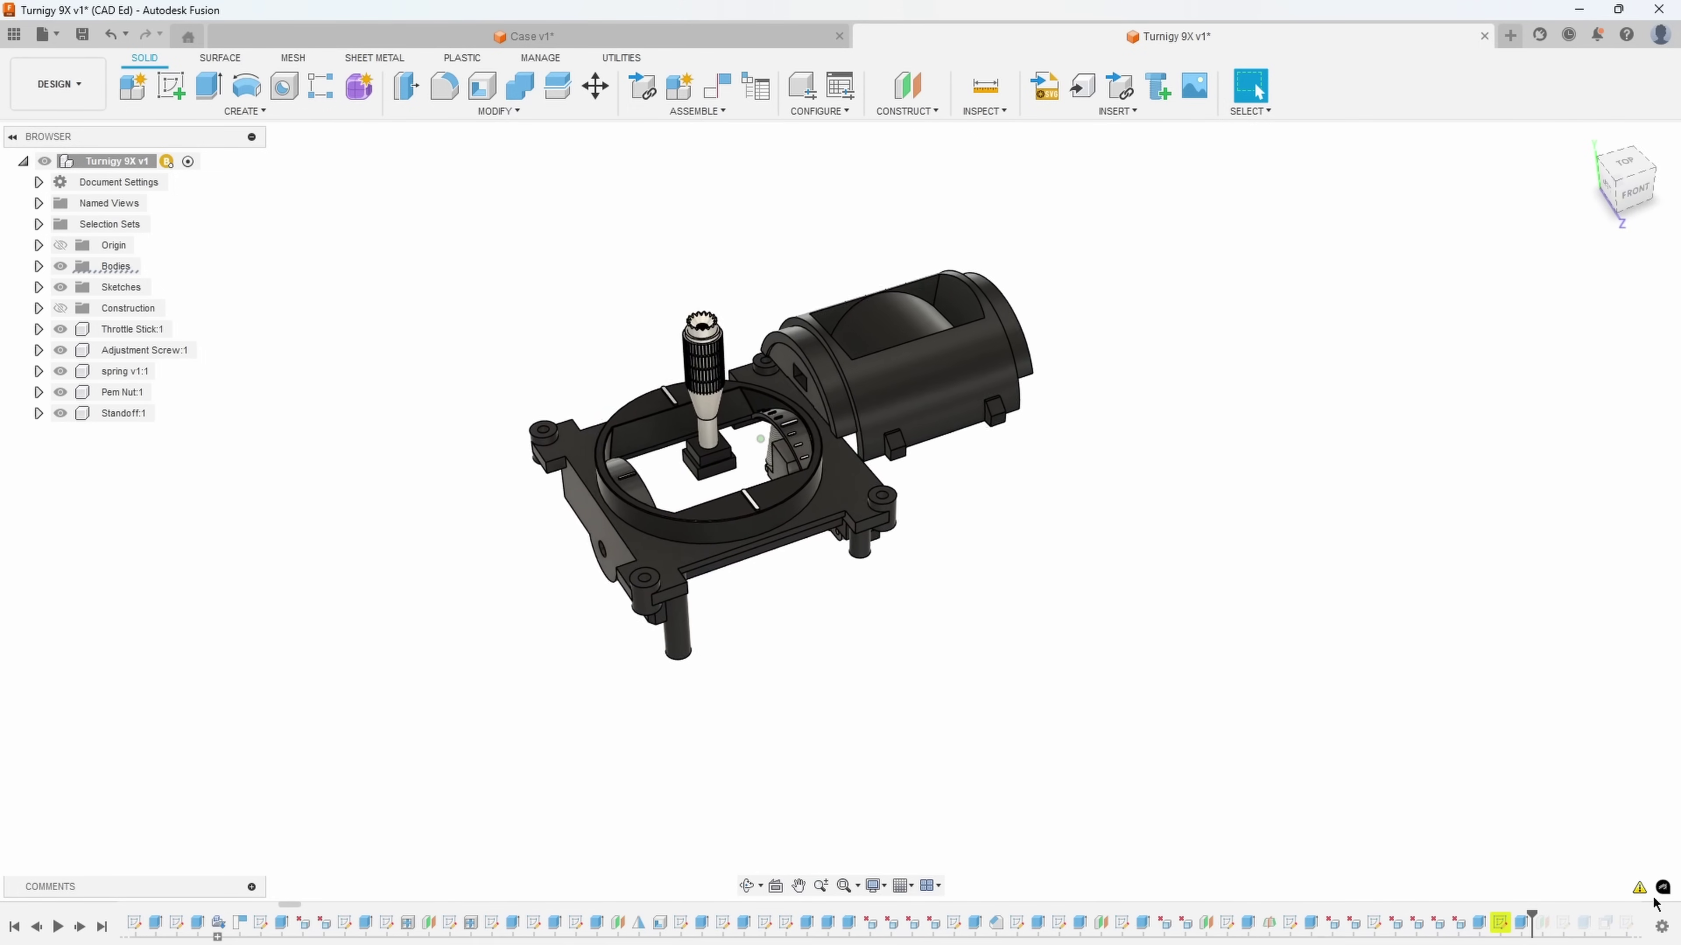
Review and dismiss the warning on the flagged sketch
right_click(1511, 923)
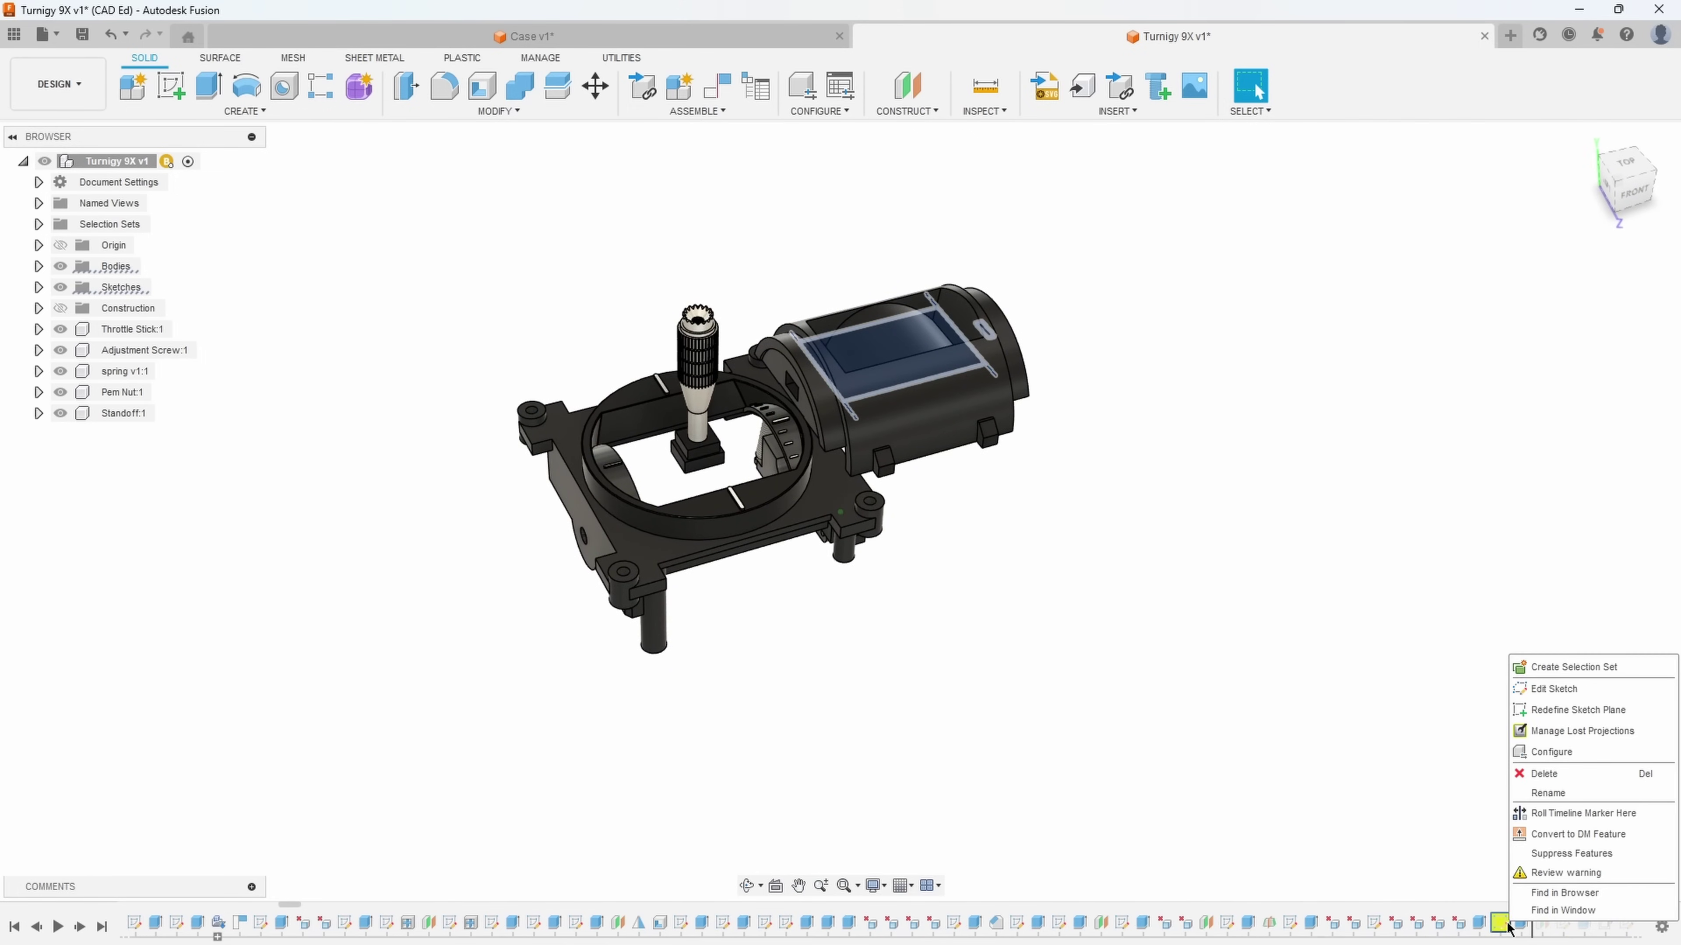
click(1523, 874)
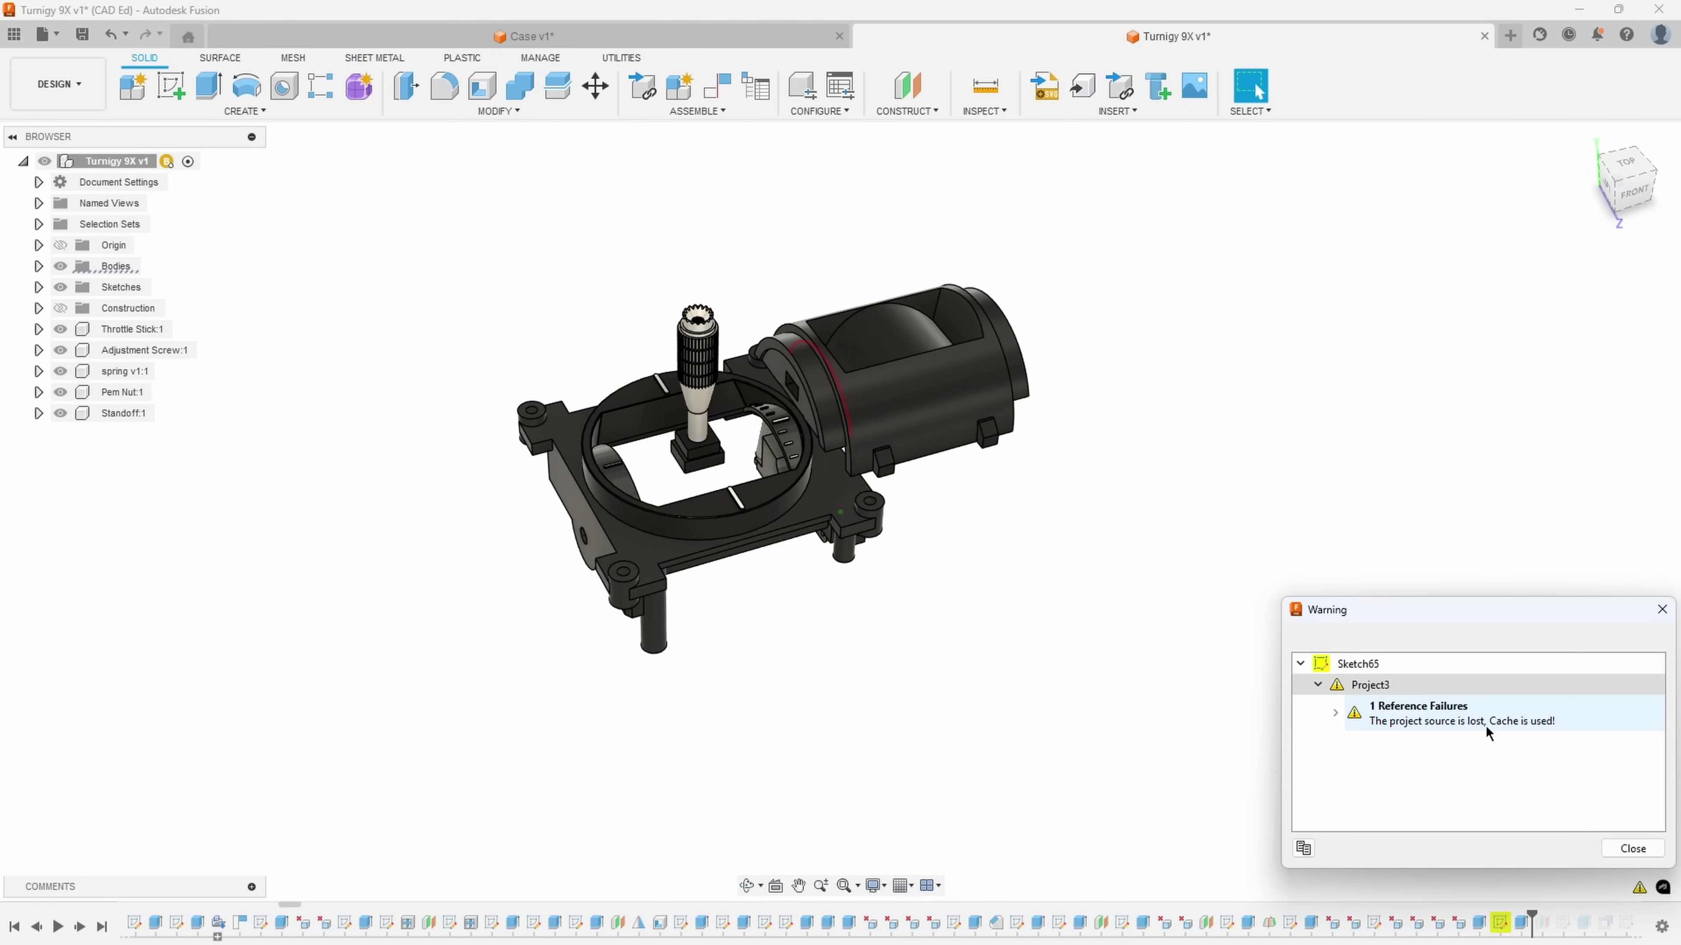
click(1632, 848)
Relink the sketch's lost Edge 1 projection to the case's curved edge, then finish the sketch
right_click(1501, 923)
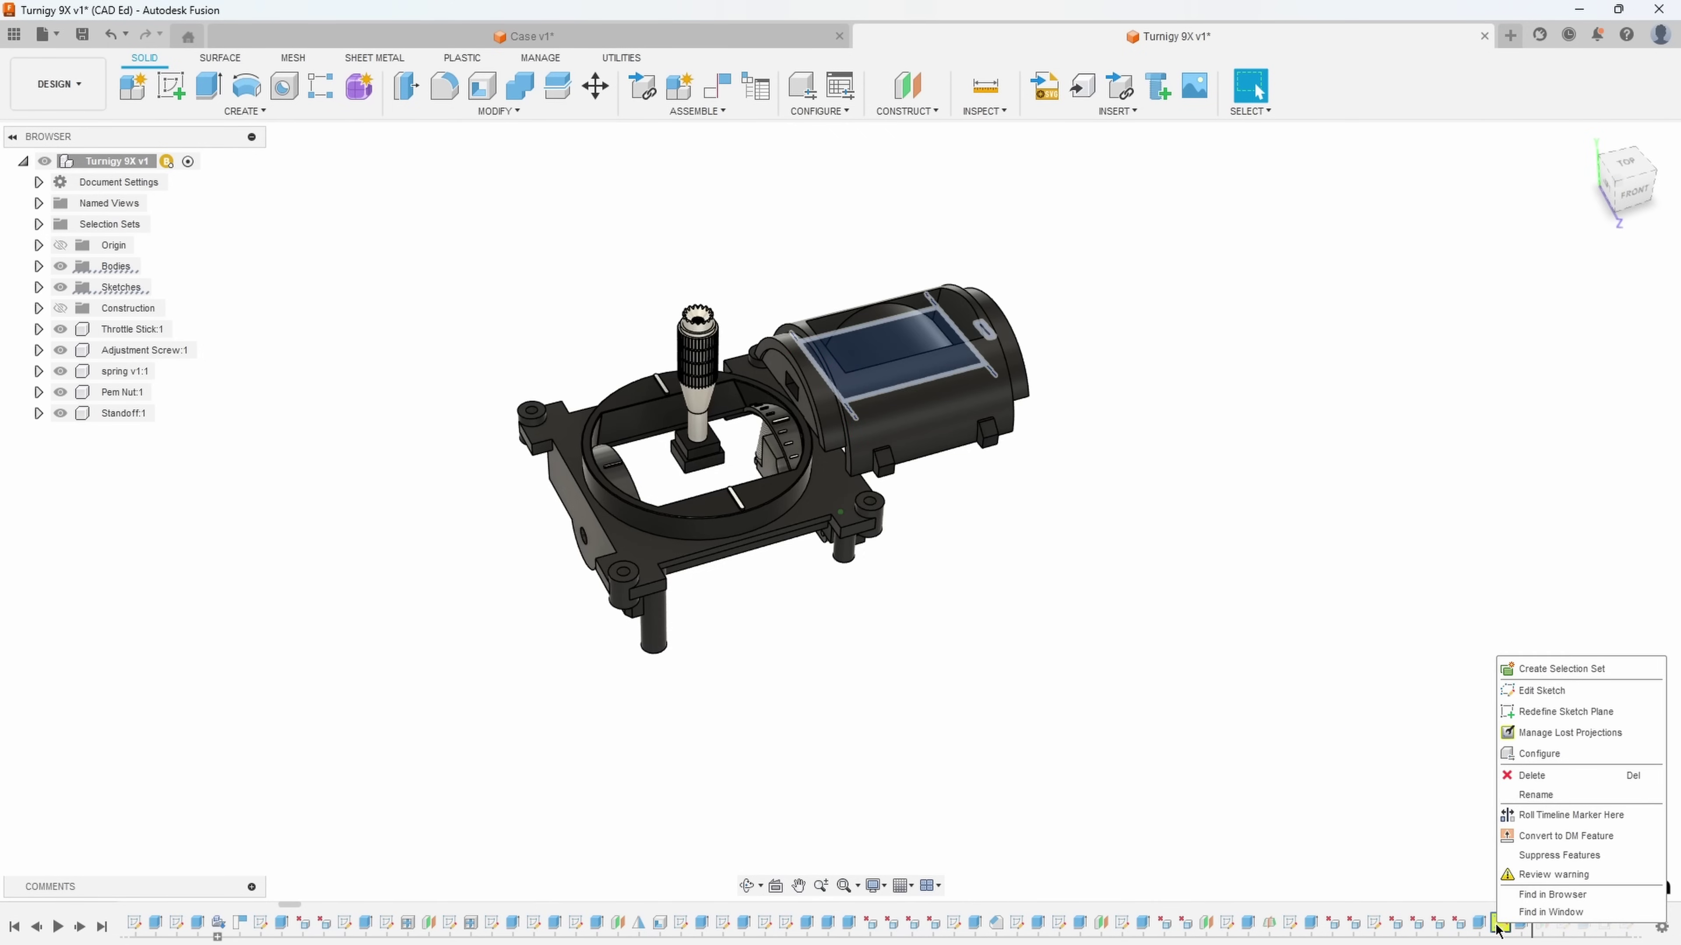
click(1542, 732)
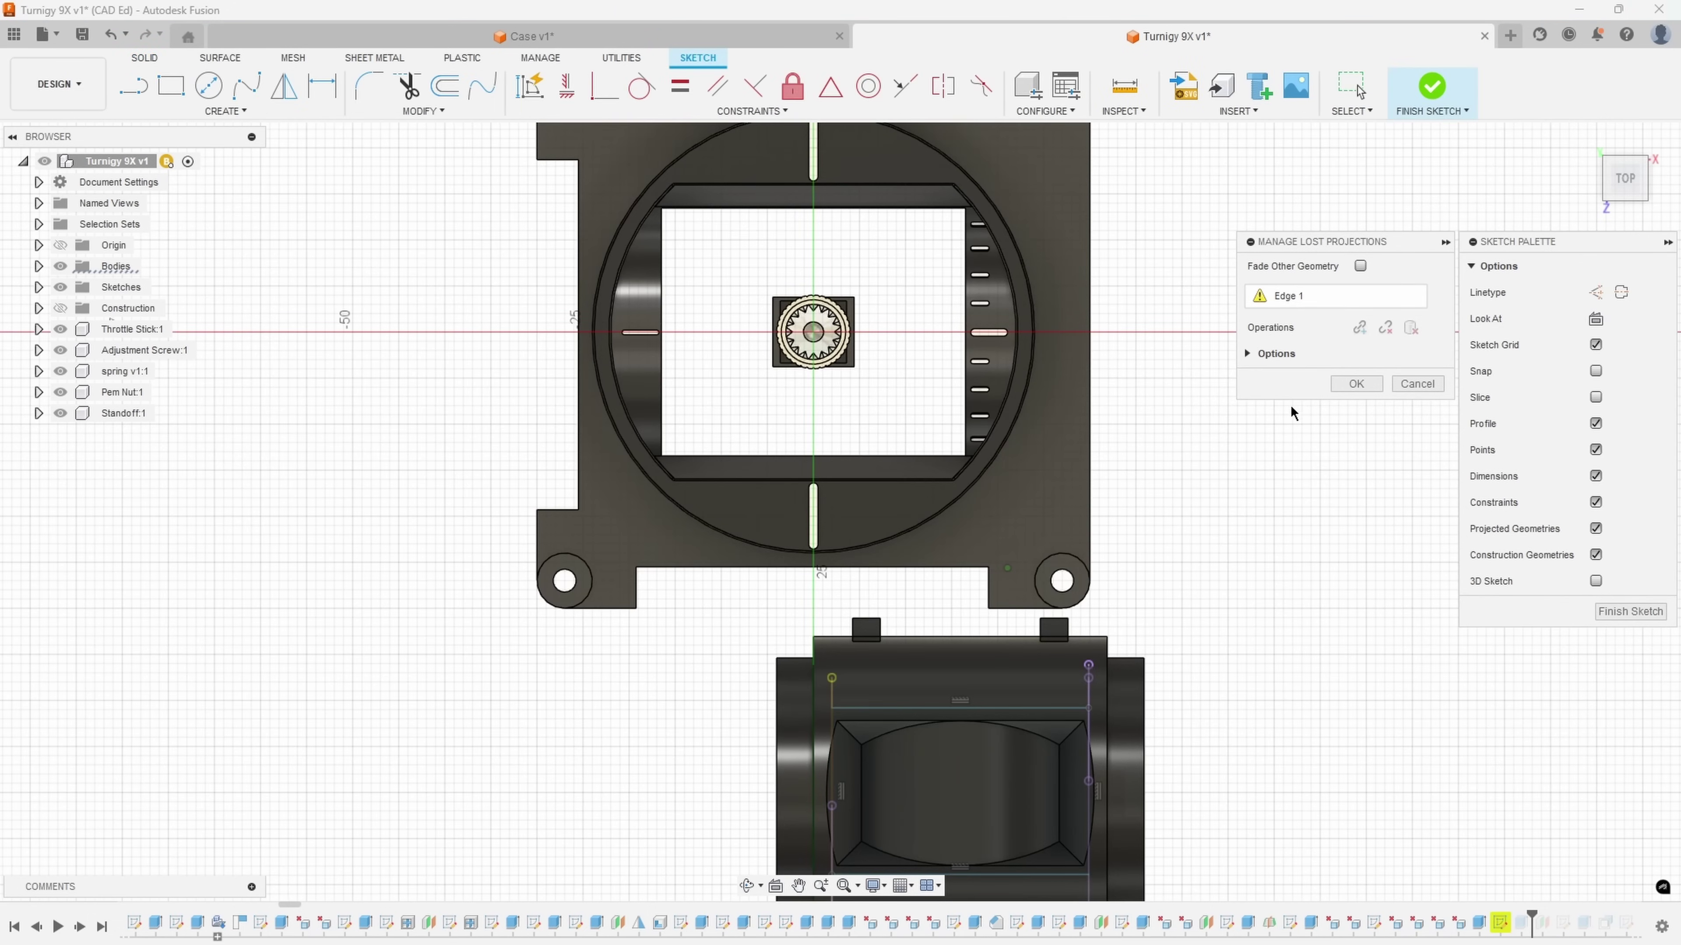
shift+middle_drag(1163, 583, 1155, 532)
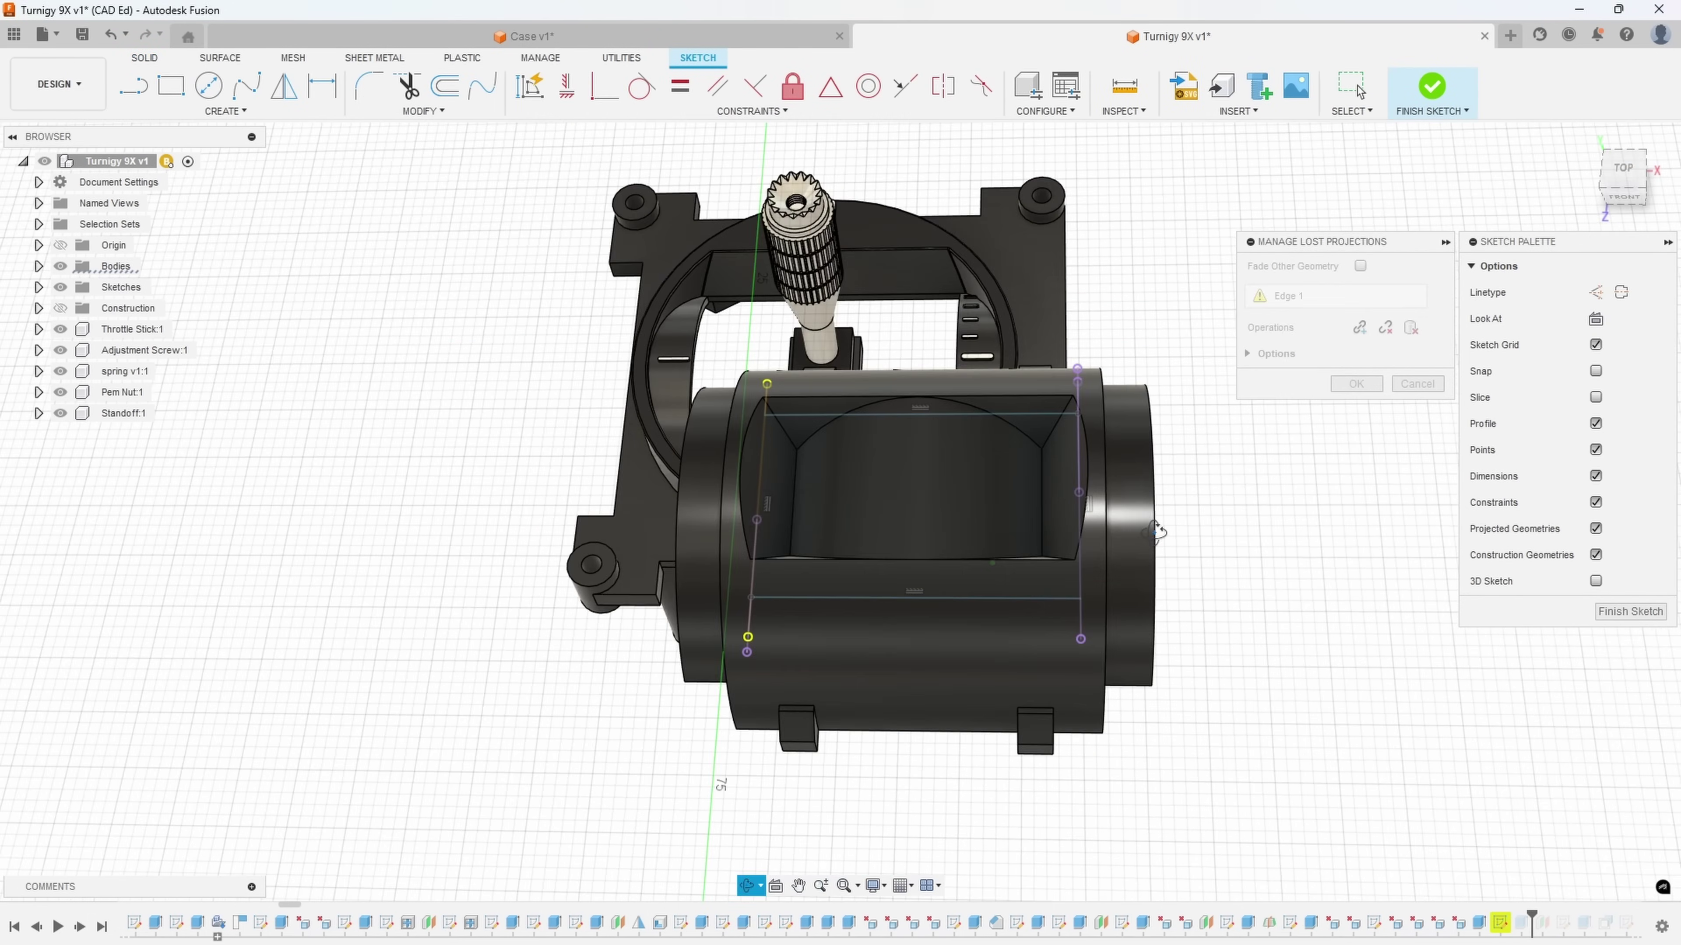
mouse_move(923, 465)
shift+middle_down()
mouse_move(859, 469)
mouse_move(890, 387)
mouse_move(930, 397)
mouse_move(970, 440)
shift+middle_up()
scroll(969, 440, up, 3)
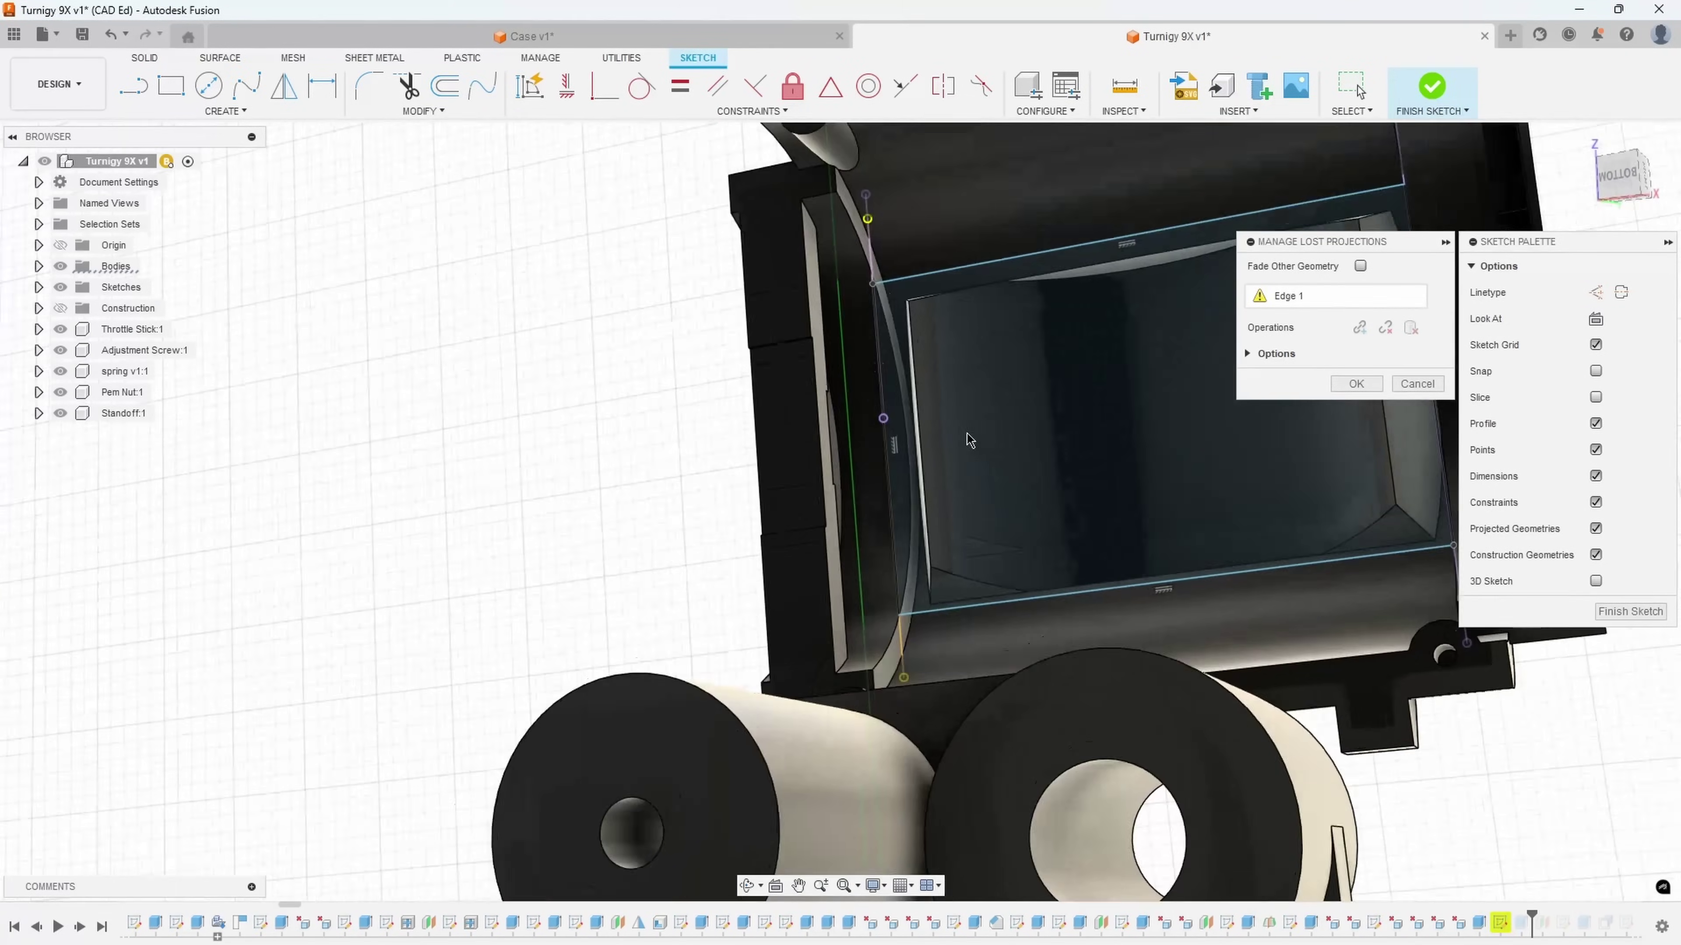
click(1291, 297)
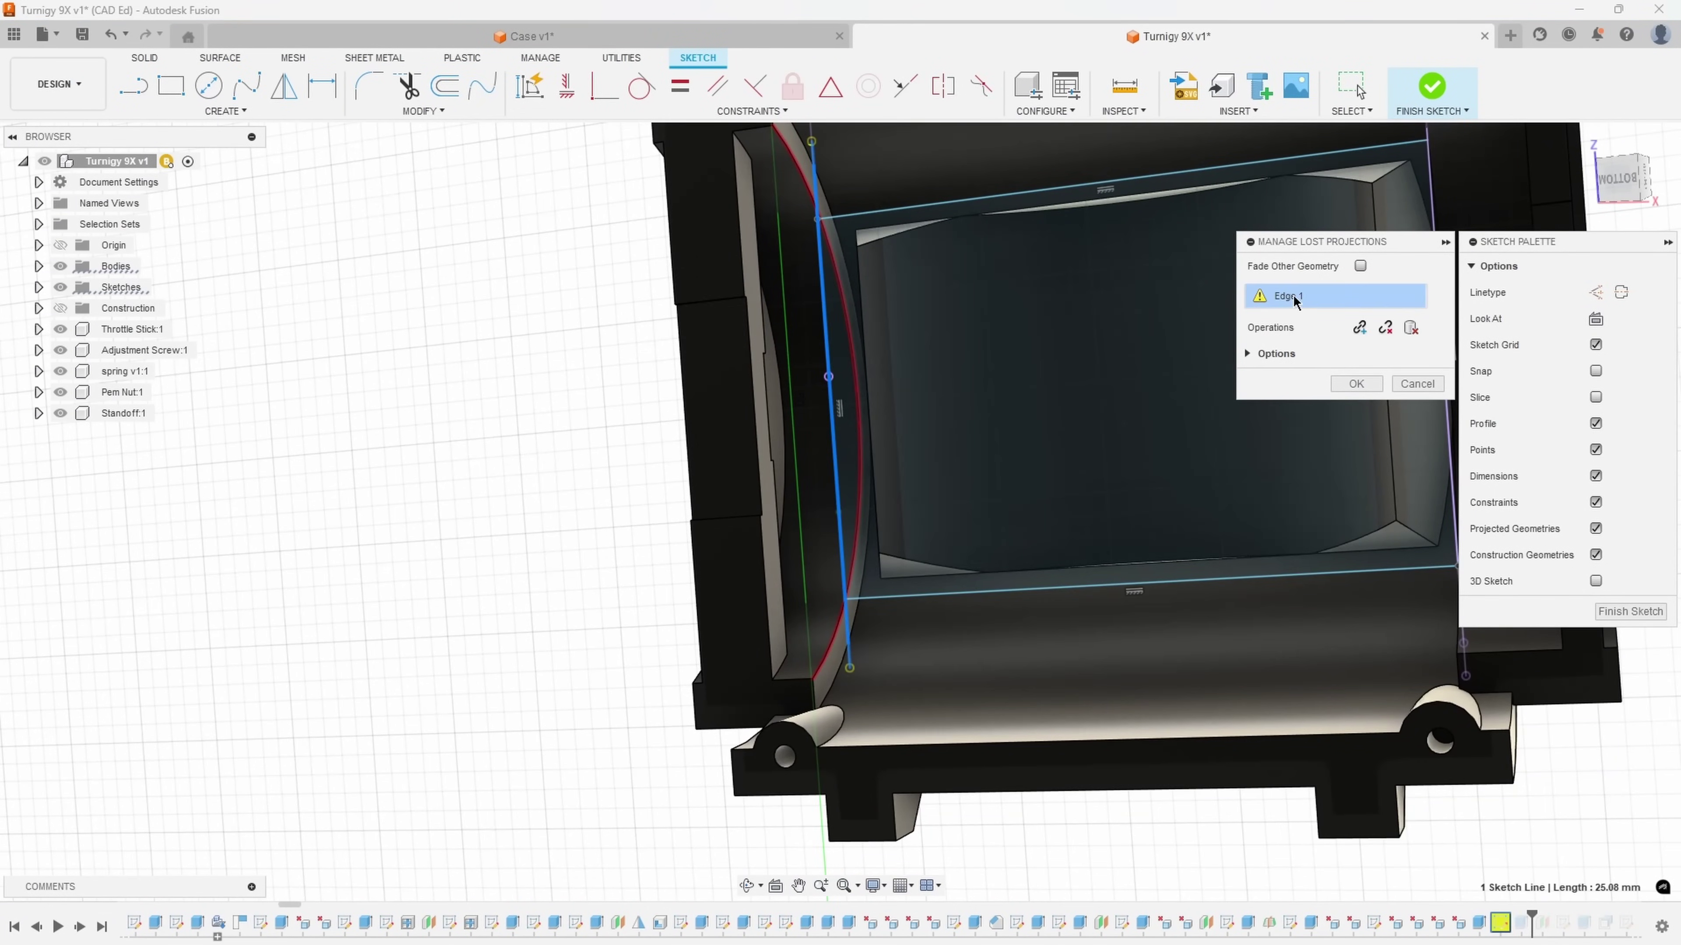
click(1362, 324)
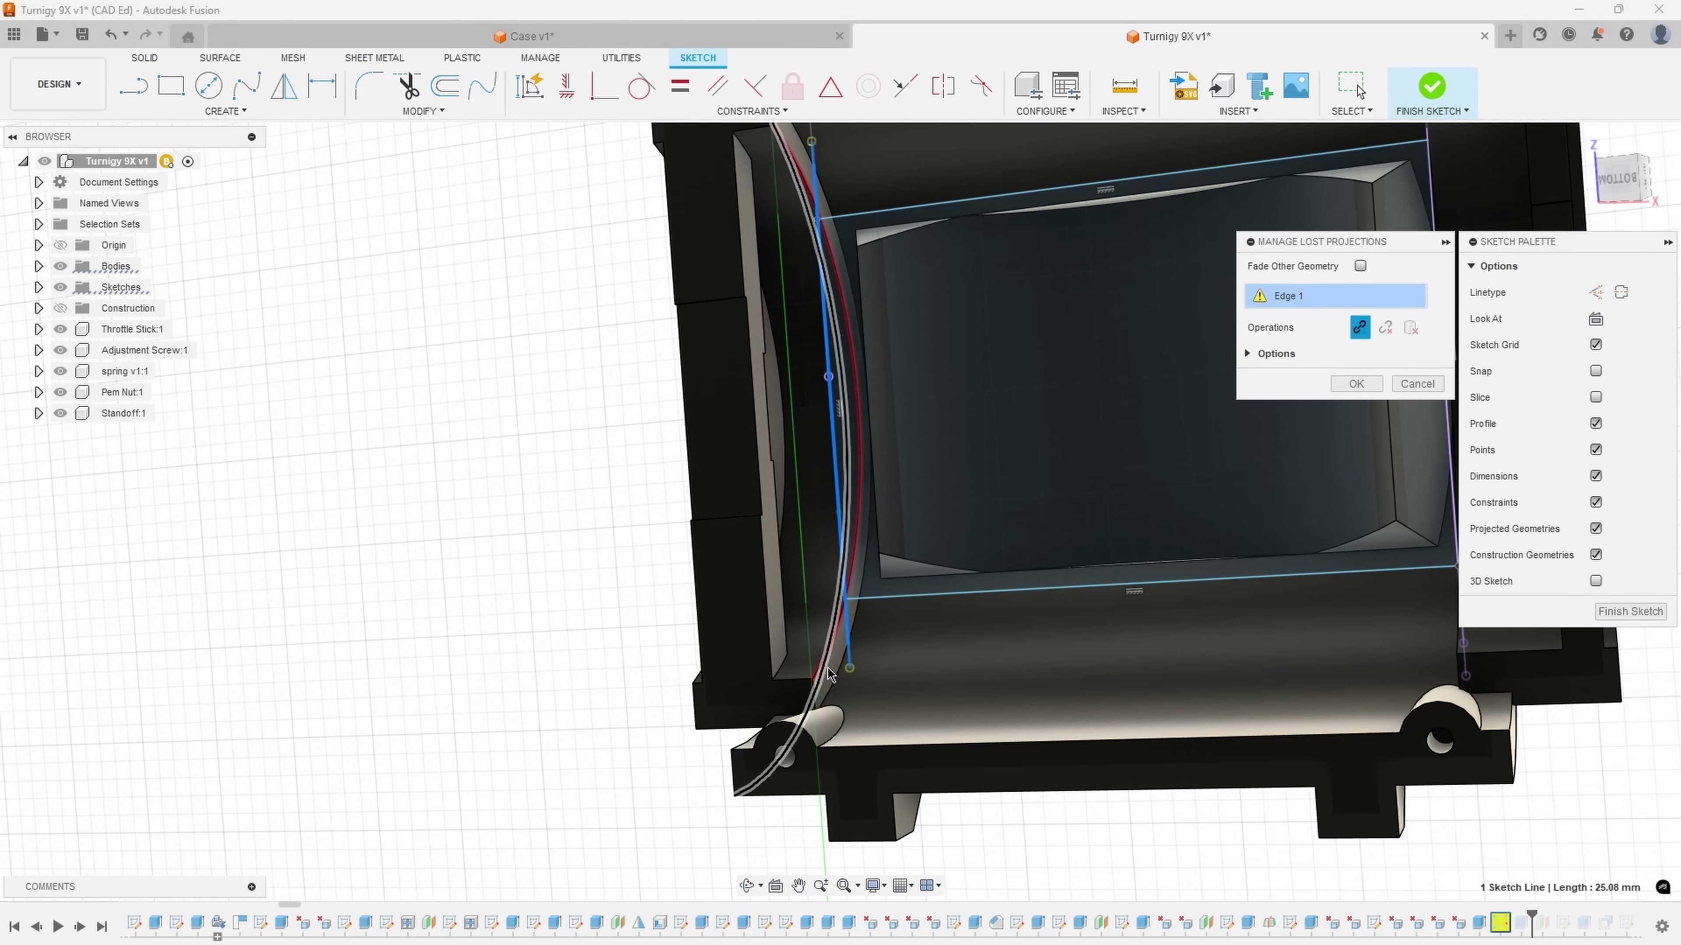
shift+middle_drag(749, 677, 748, 673)
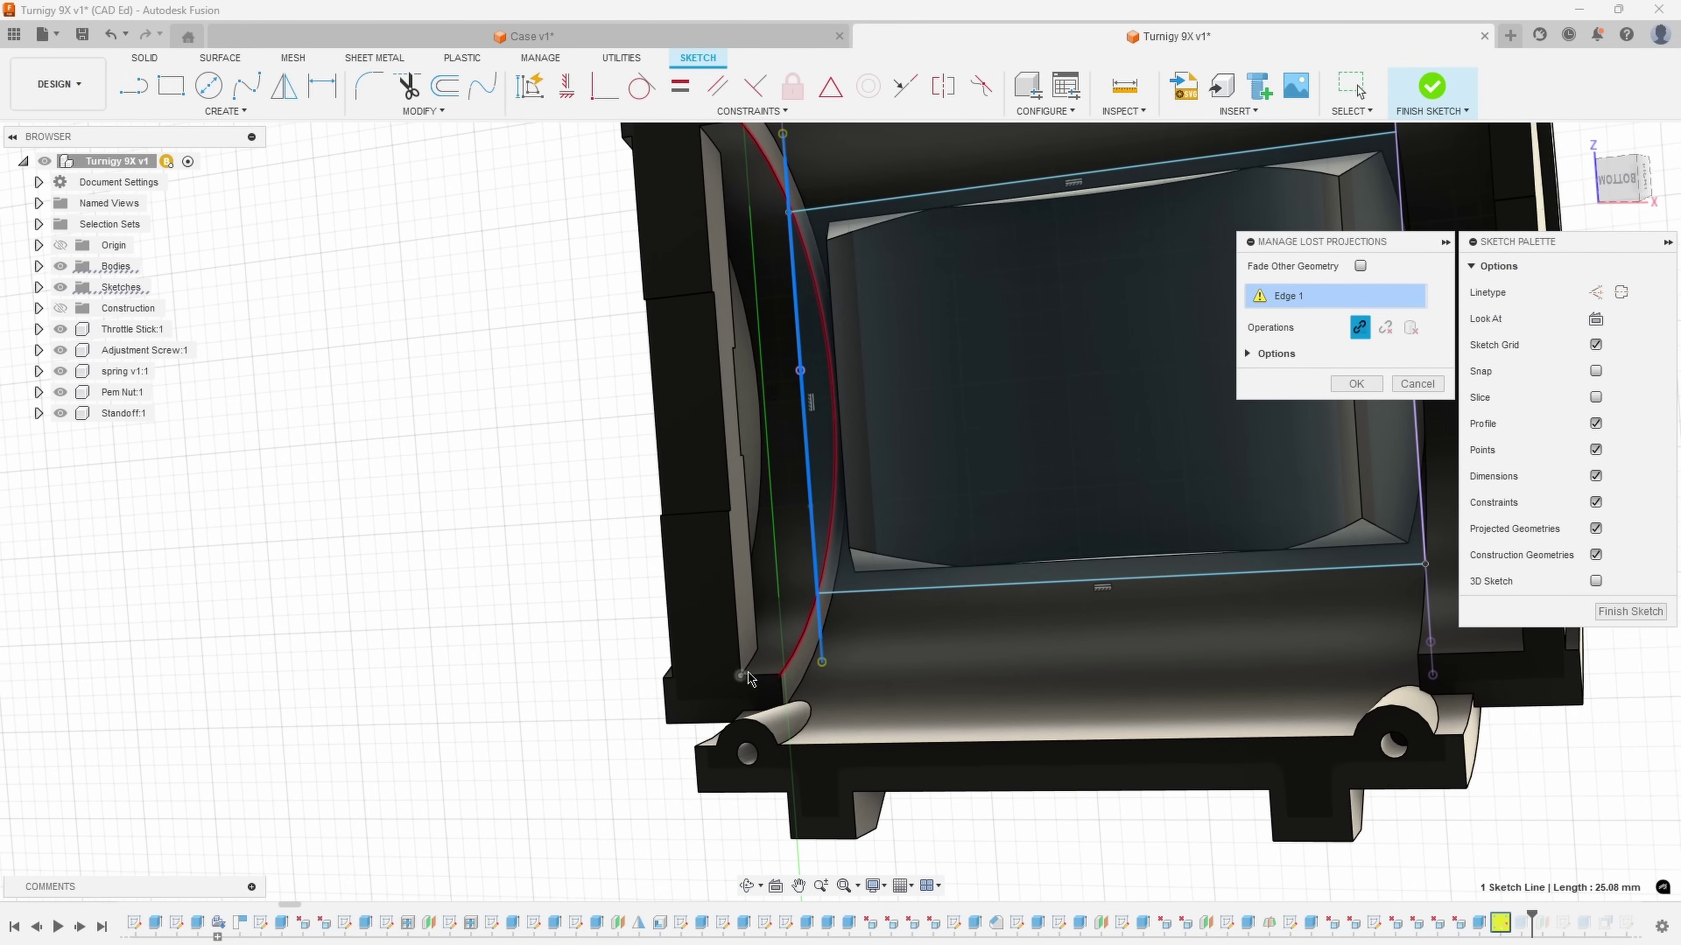
click(801, 644)
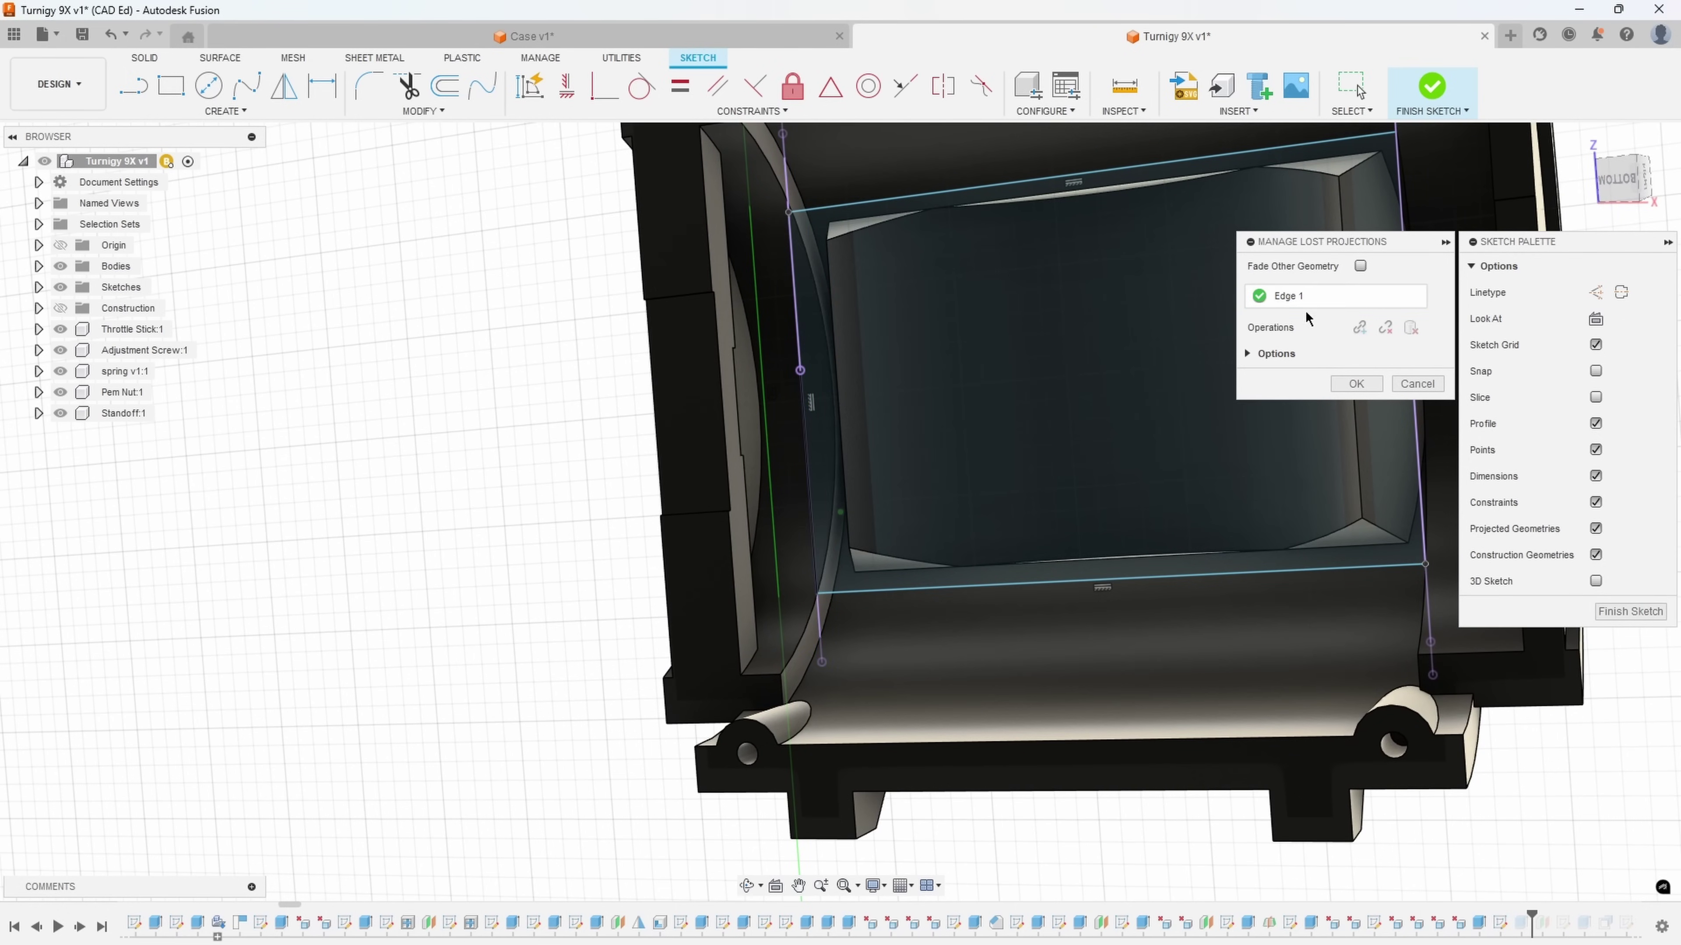
click(1357, 384)
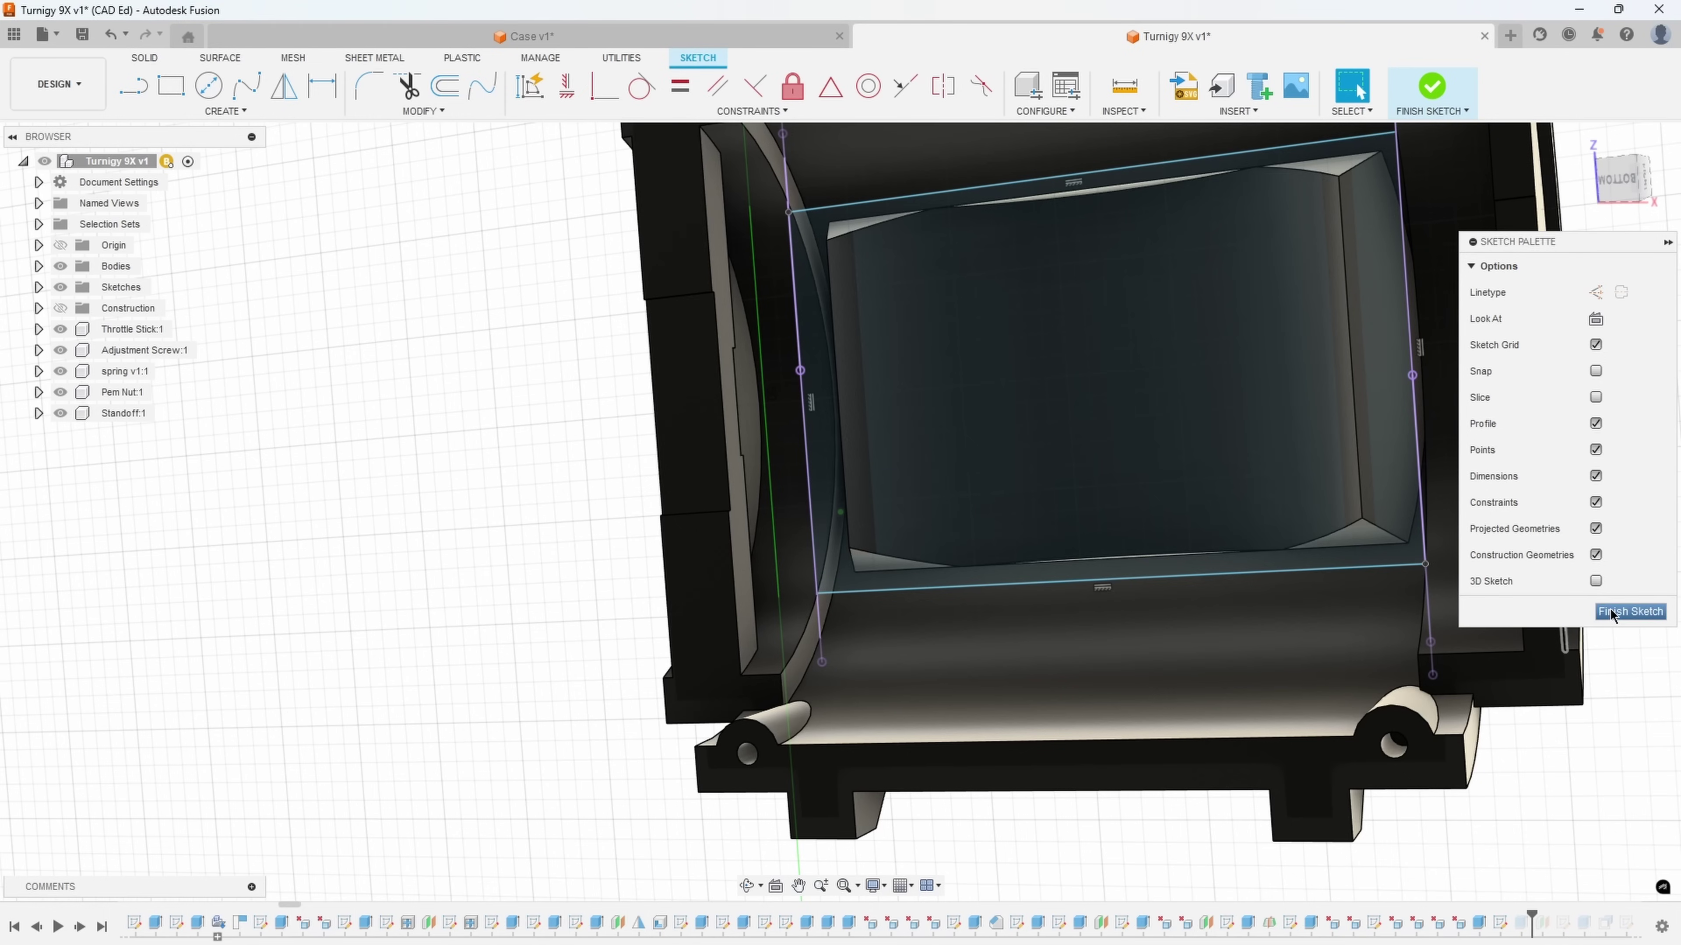
click(1629, 612)
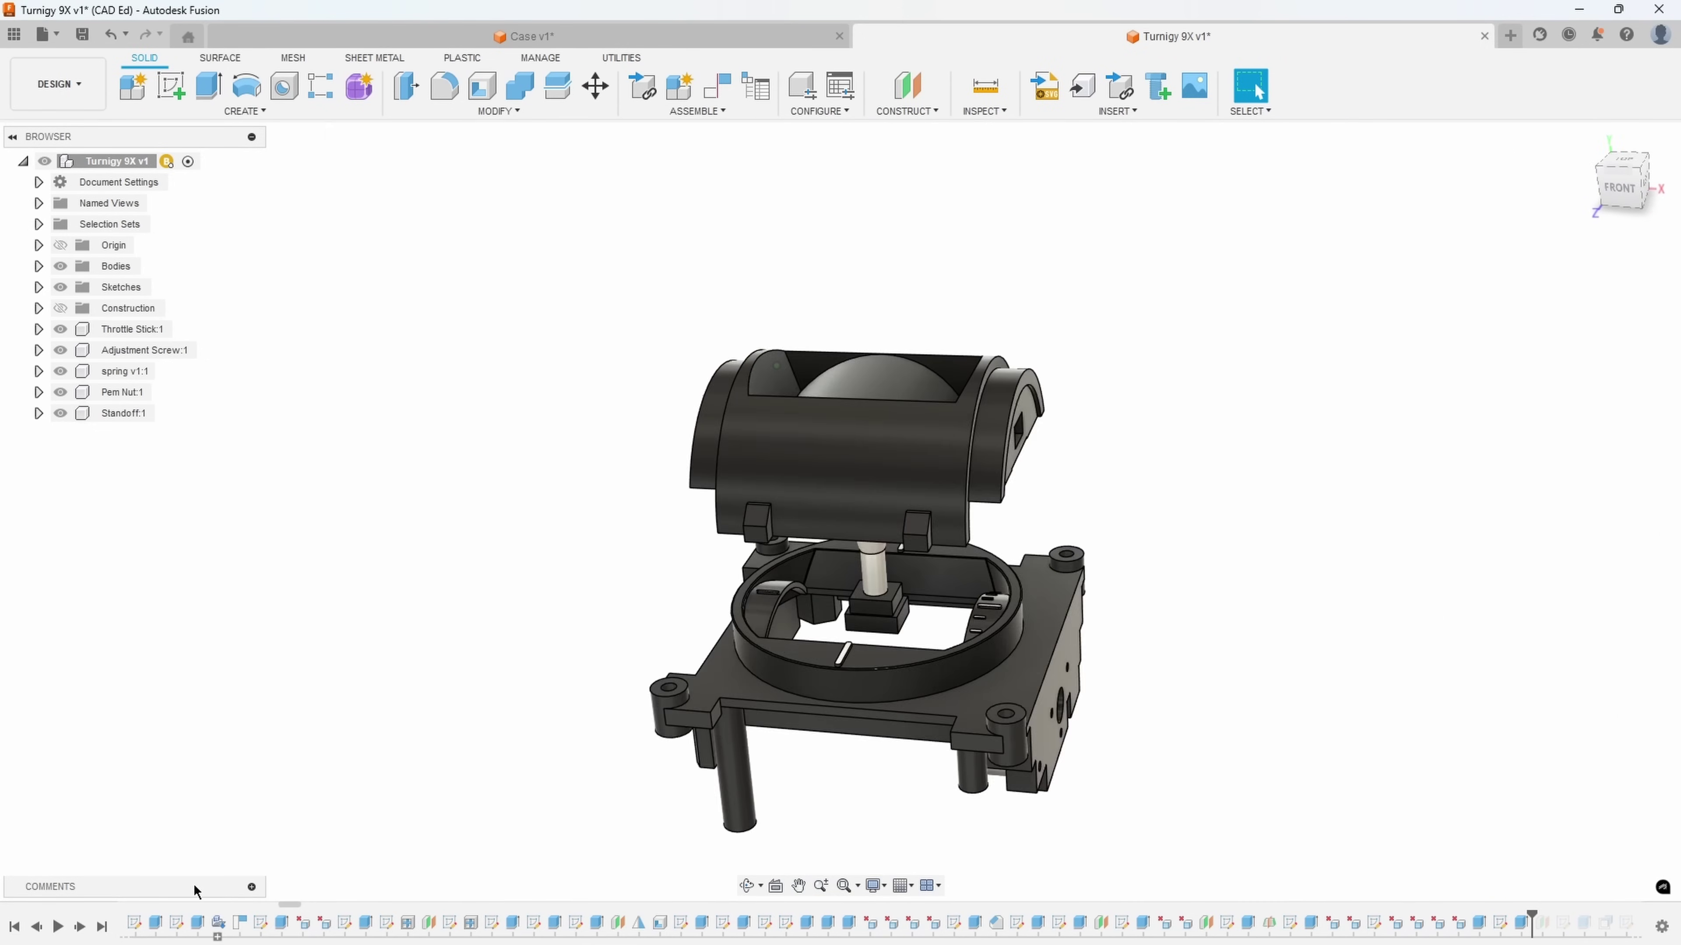
Roll history back, then forward past Aileron_Gimbal_Housing and the remaining assembly joints
drag(291, 905, 1555, 929)
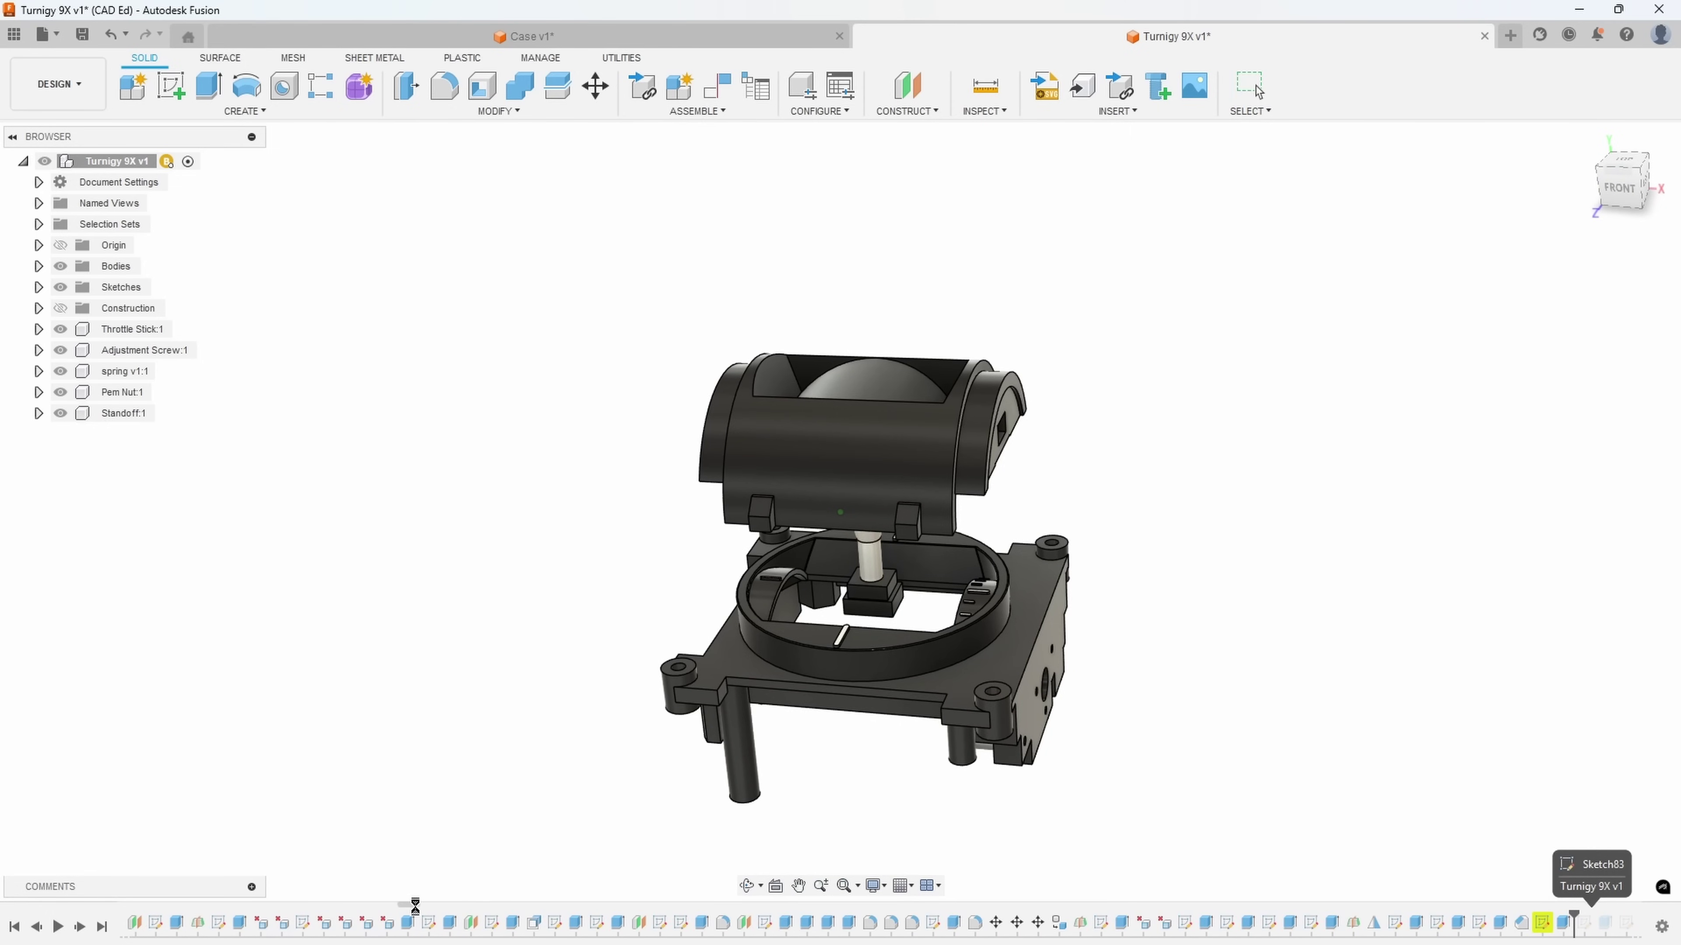
drag(409, 904, 550, 914)
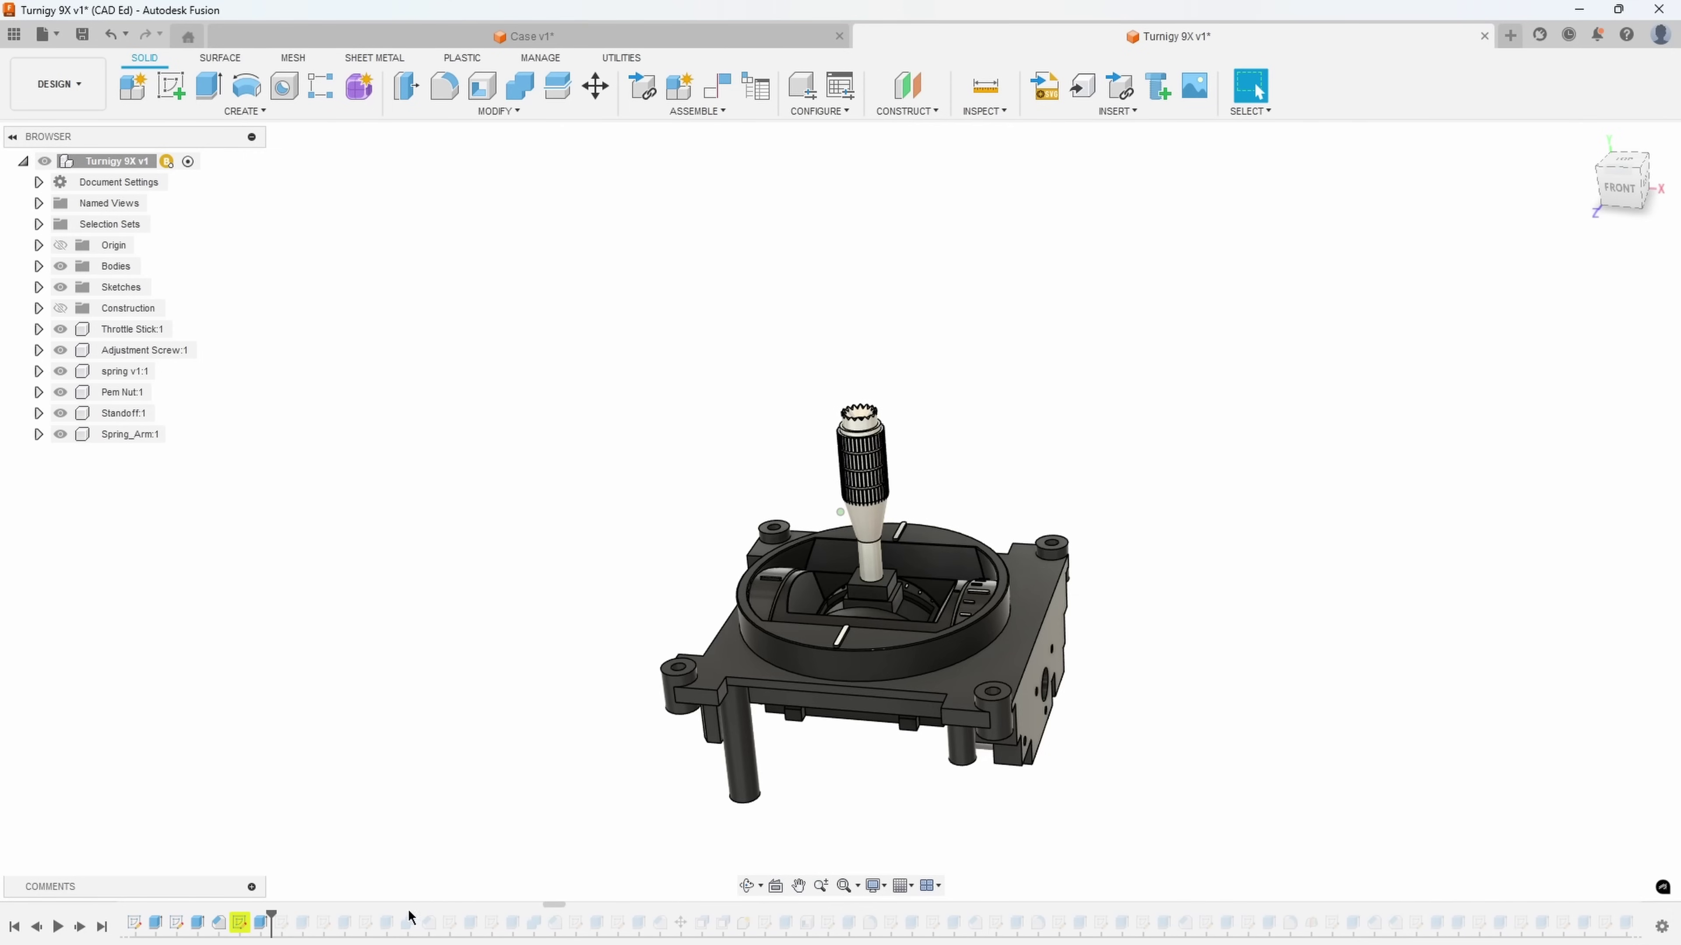
drag(412, 915, 1511, 921)
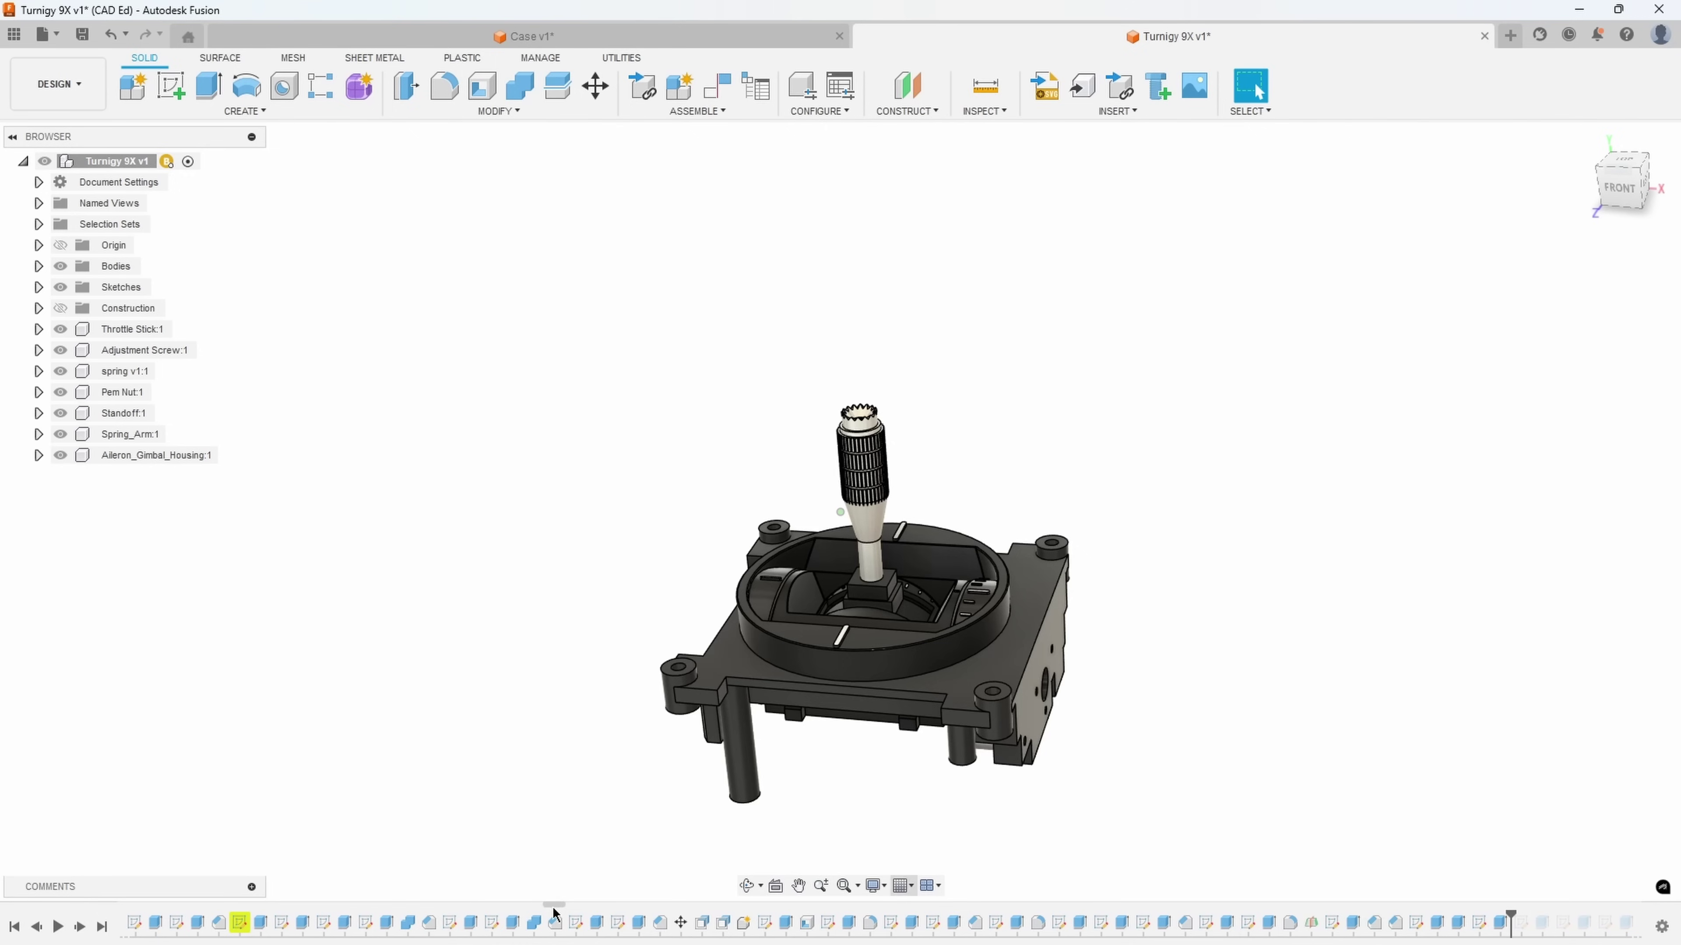
drag(555, 904, 776, 906)
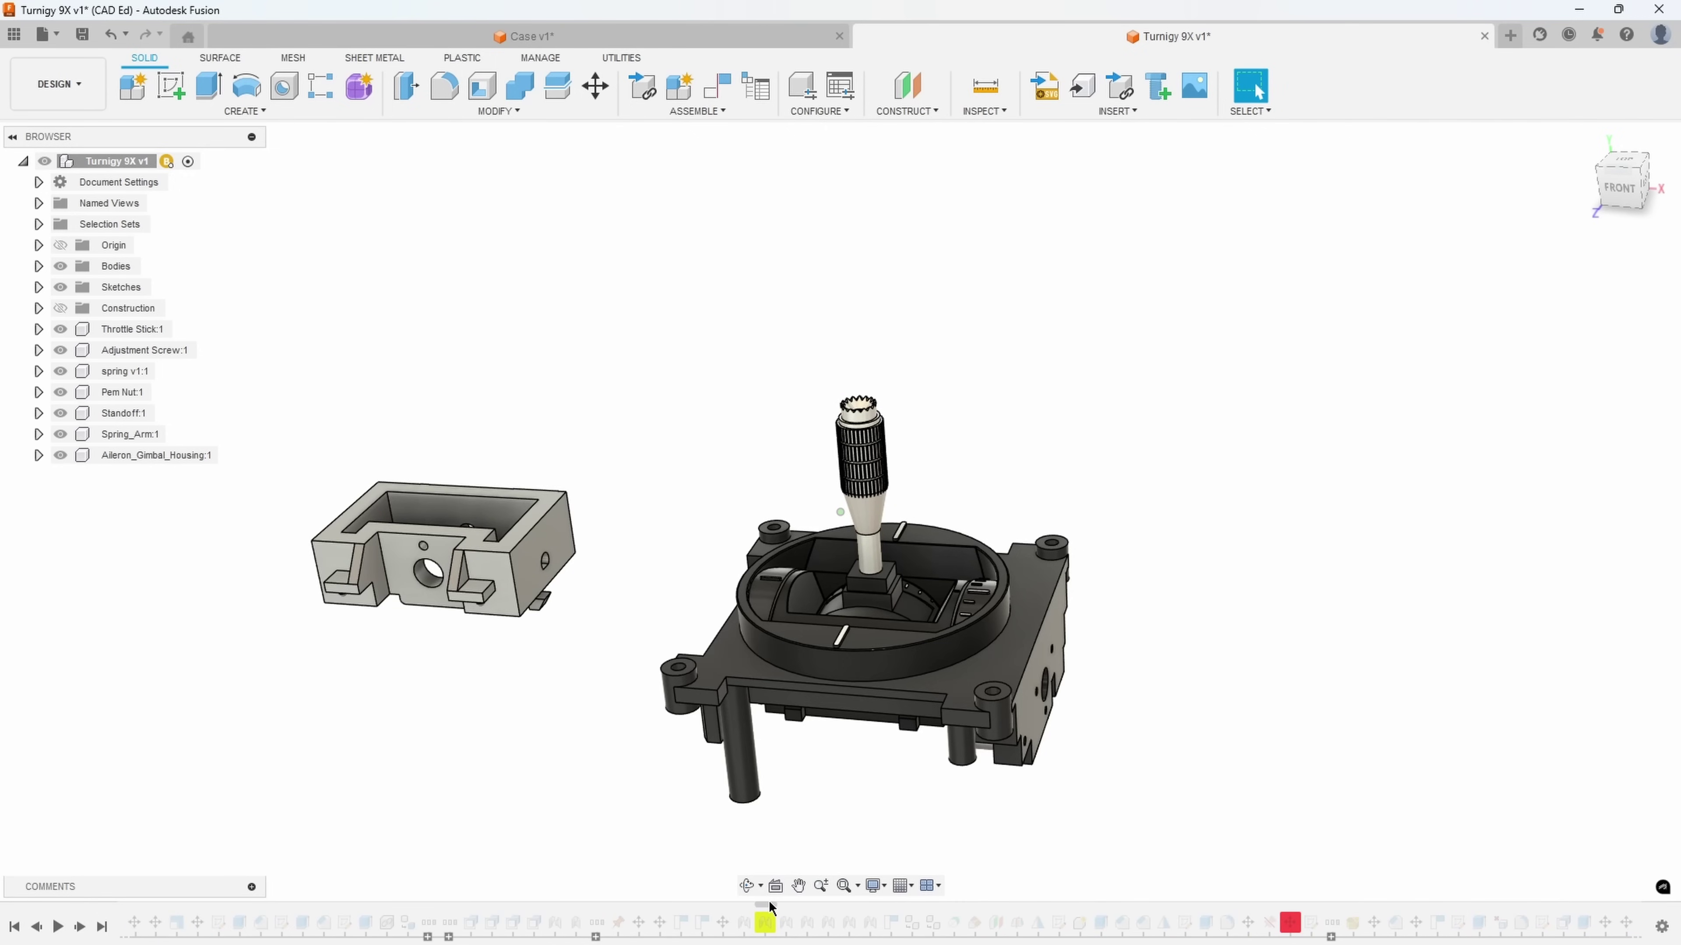
drag(165, 914, 1353, 928)
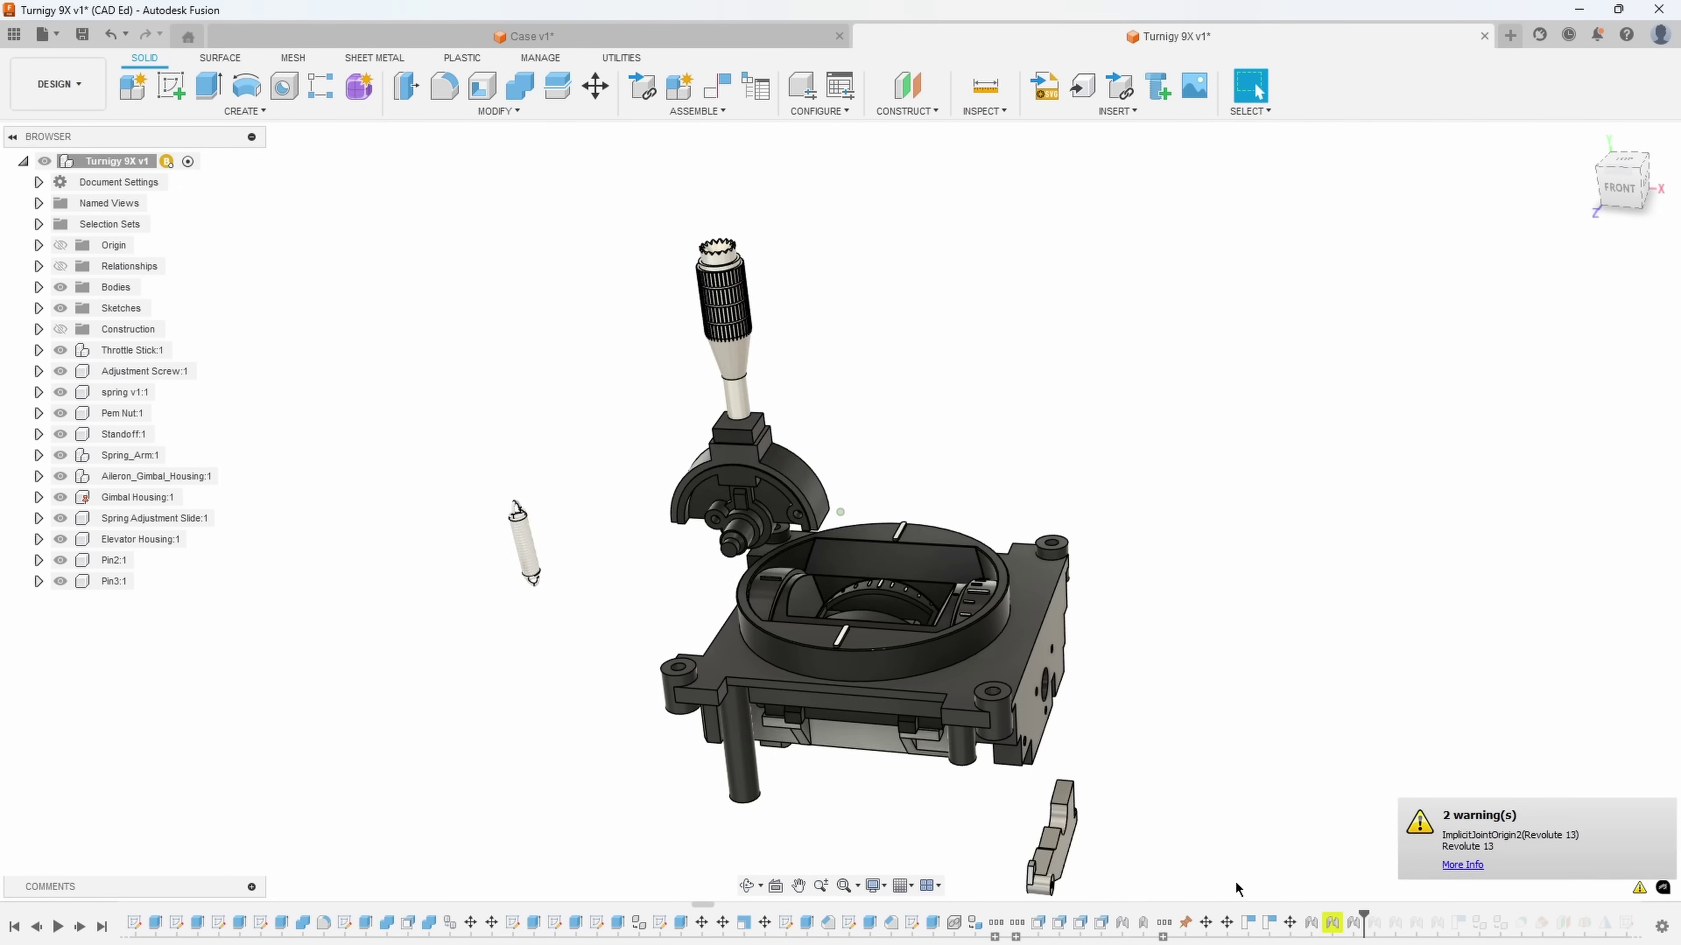
Review Revolute 13's two warnings, then open the joint for editing
right_click(1336, 923)
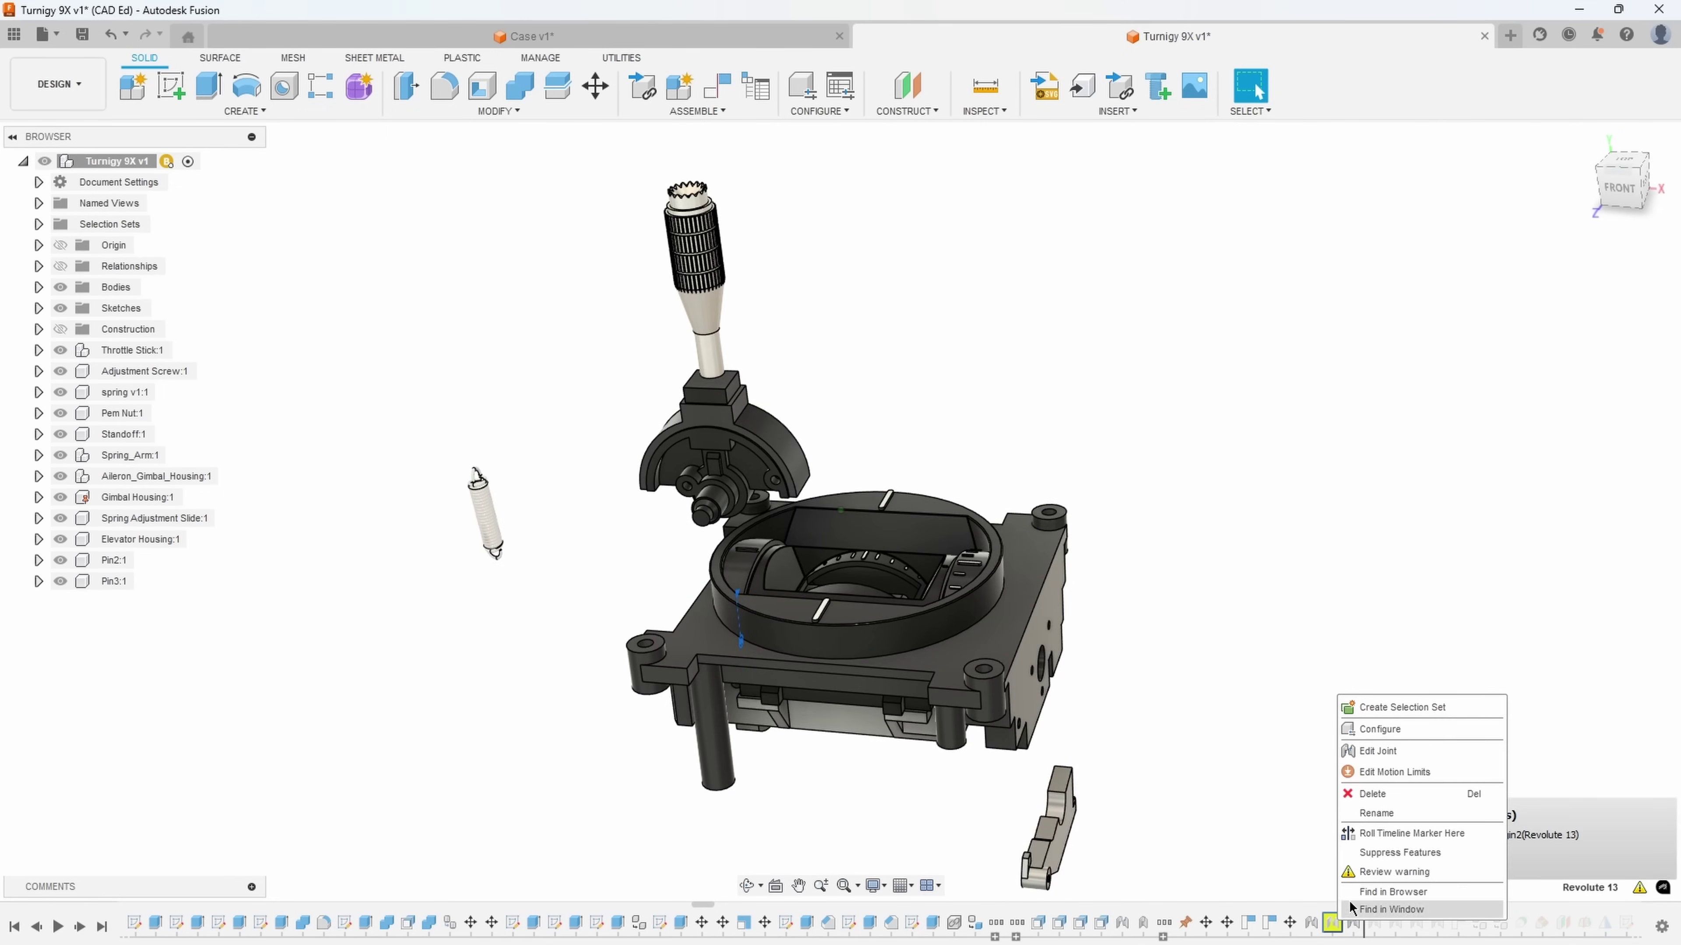
click(1390, 871)
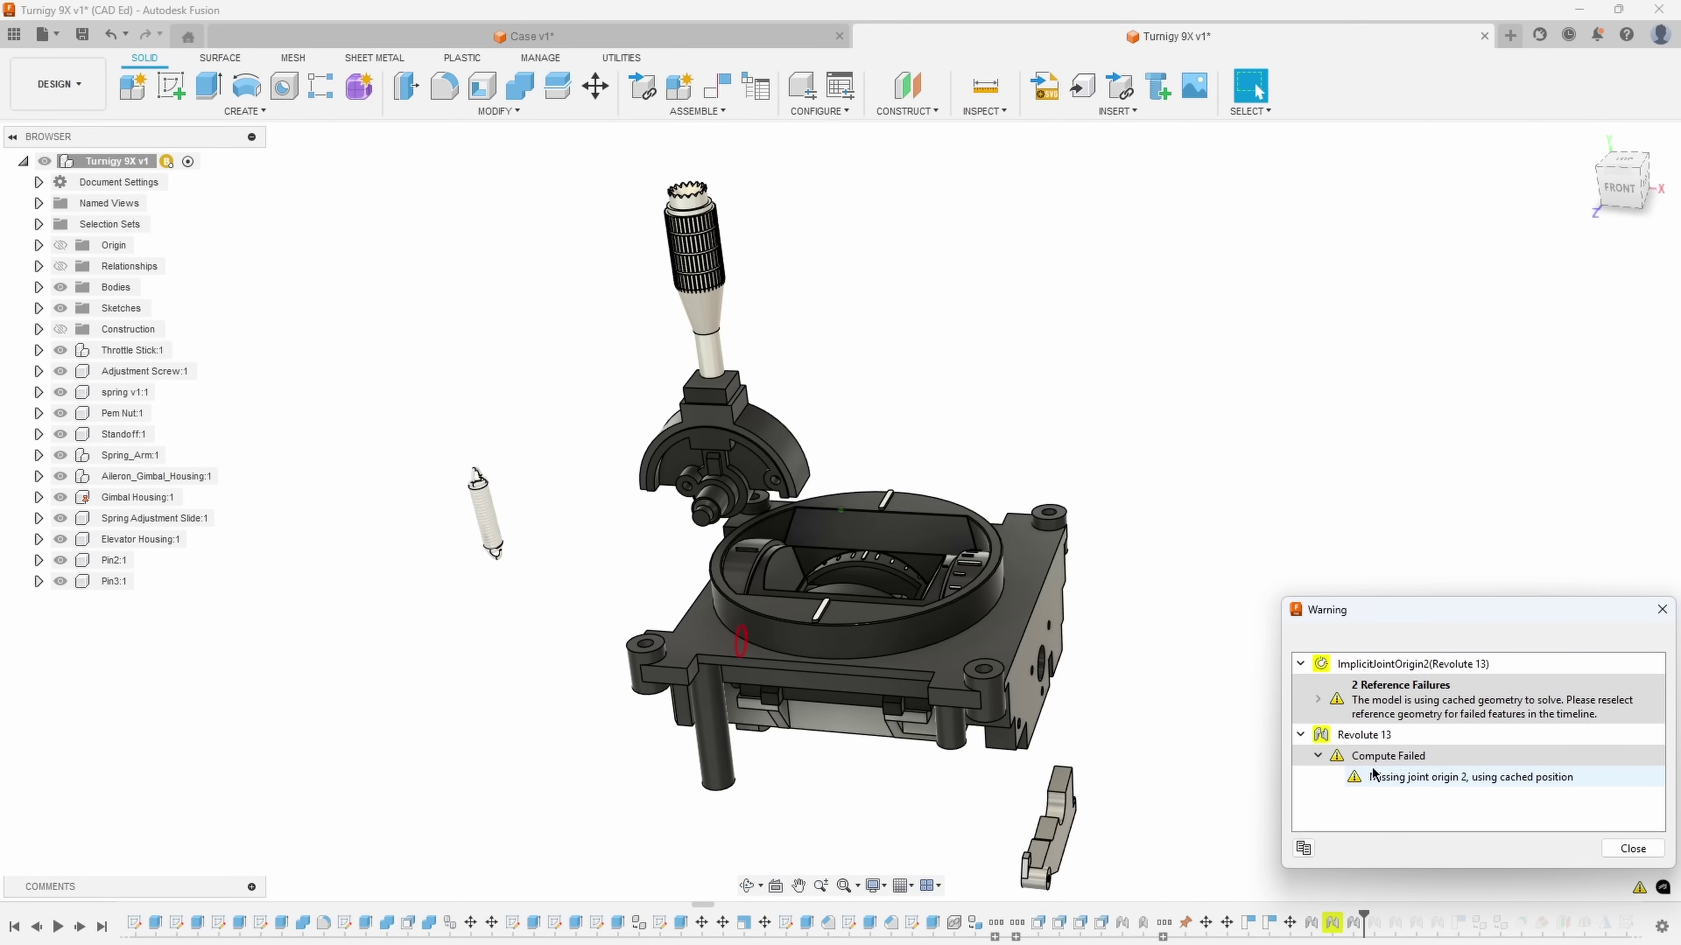
shift+middle_drag(964, 460, 1005, 708)
scroll(1012, 391, up, 2)
click(1632, 849)
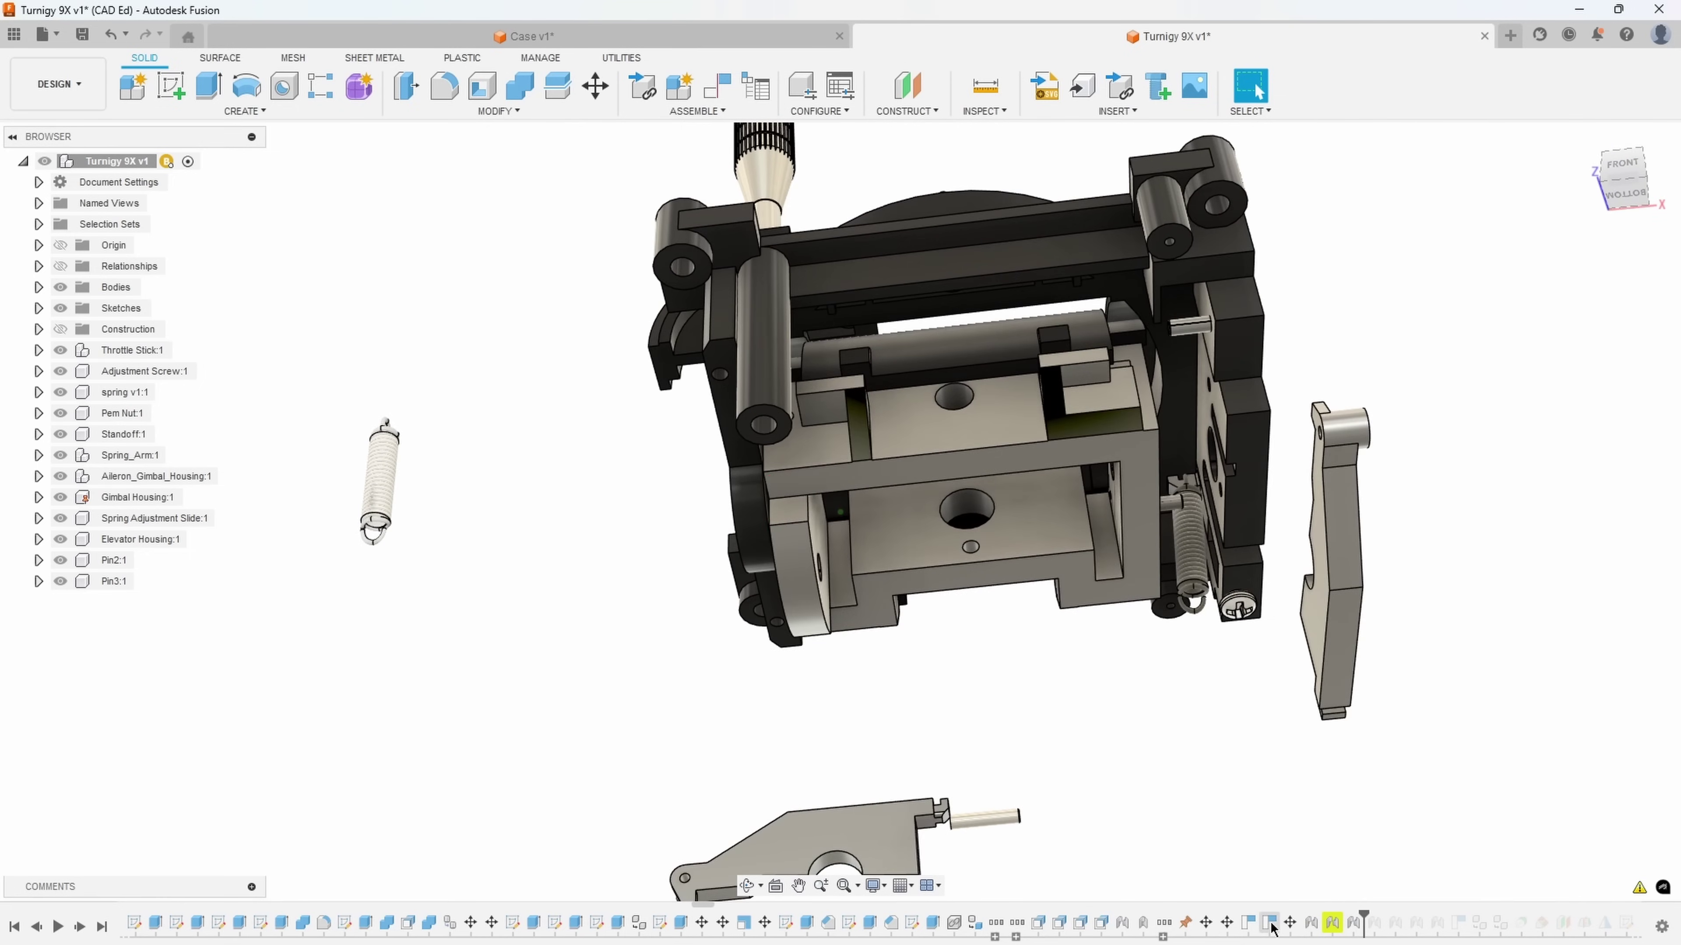
right_click(1329, 926)
click(1363, 752)
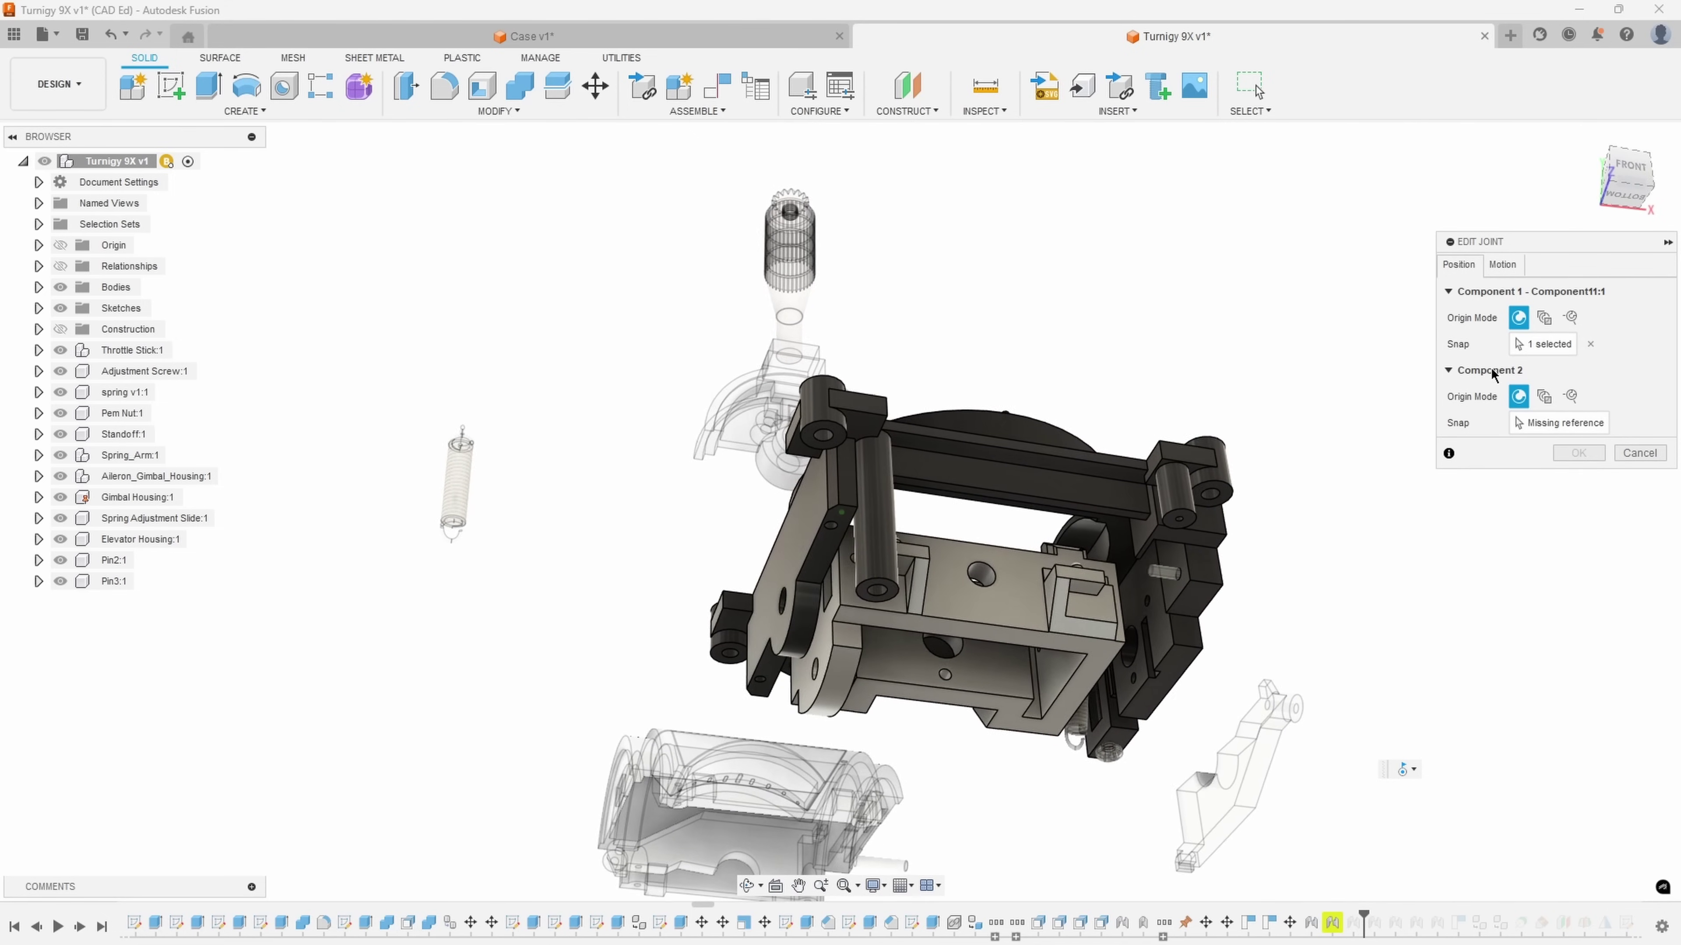
Reselect Component 1's snap edge and set Component 2's snap on the Gimbal Housing pin
click(1539, 350)
scroll(1047, 516, up, 10)
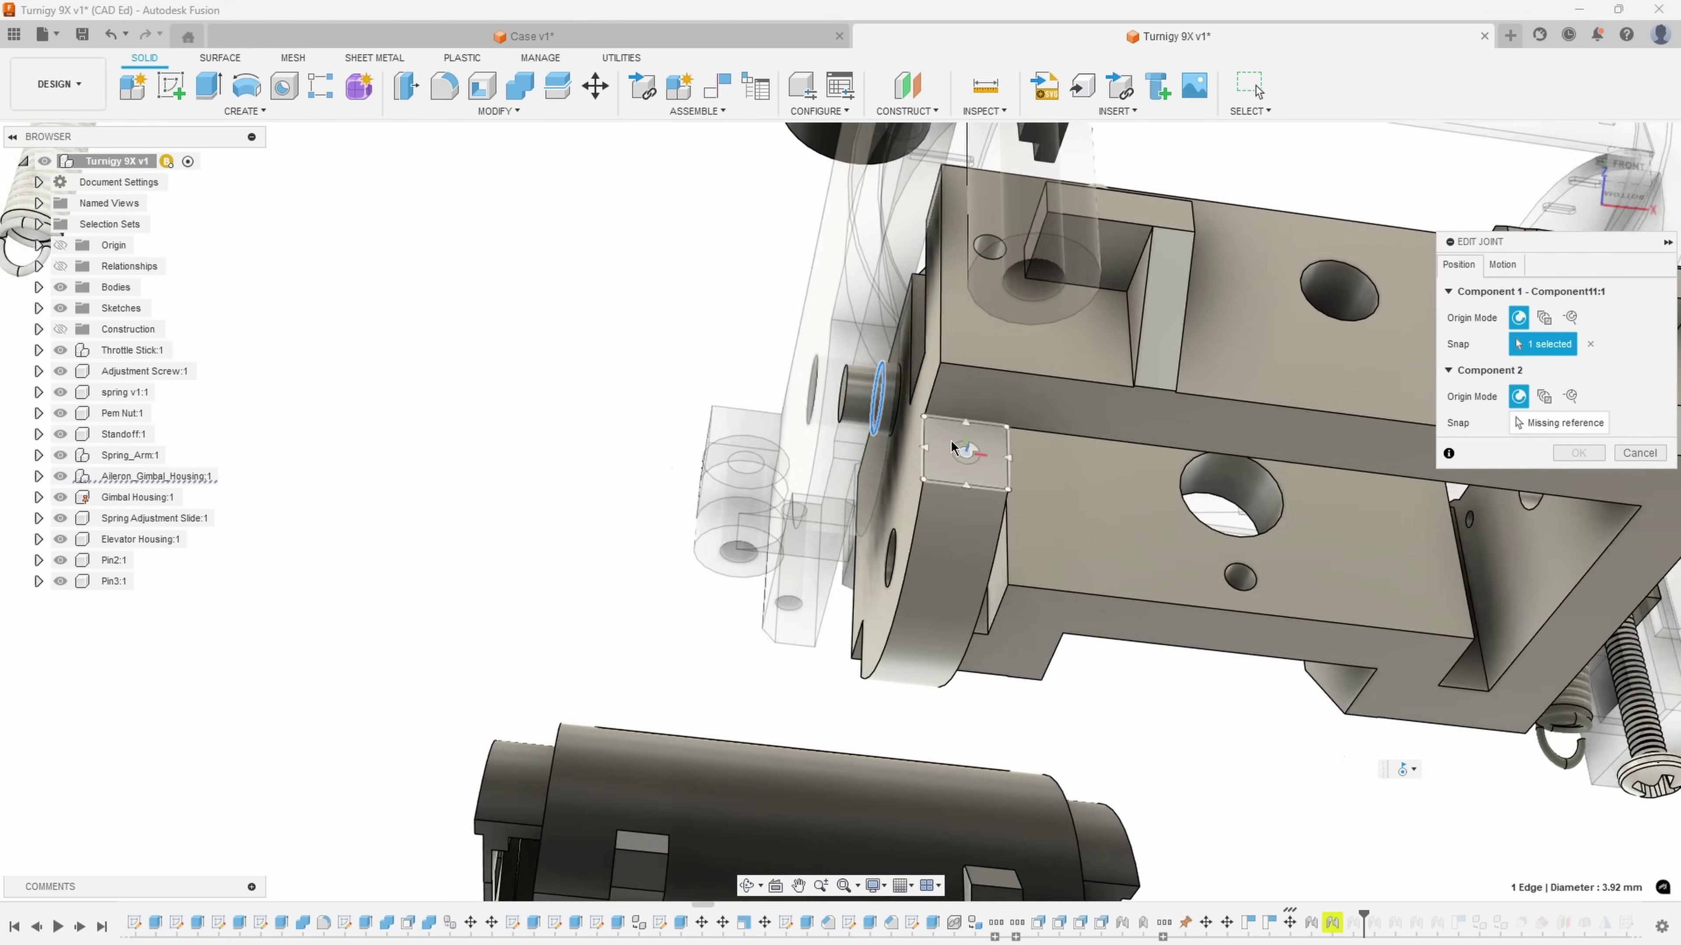
shift+middle_drag(950, 449, 966, 457)
scroll(953, 463, up, 10)
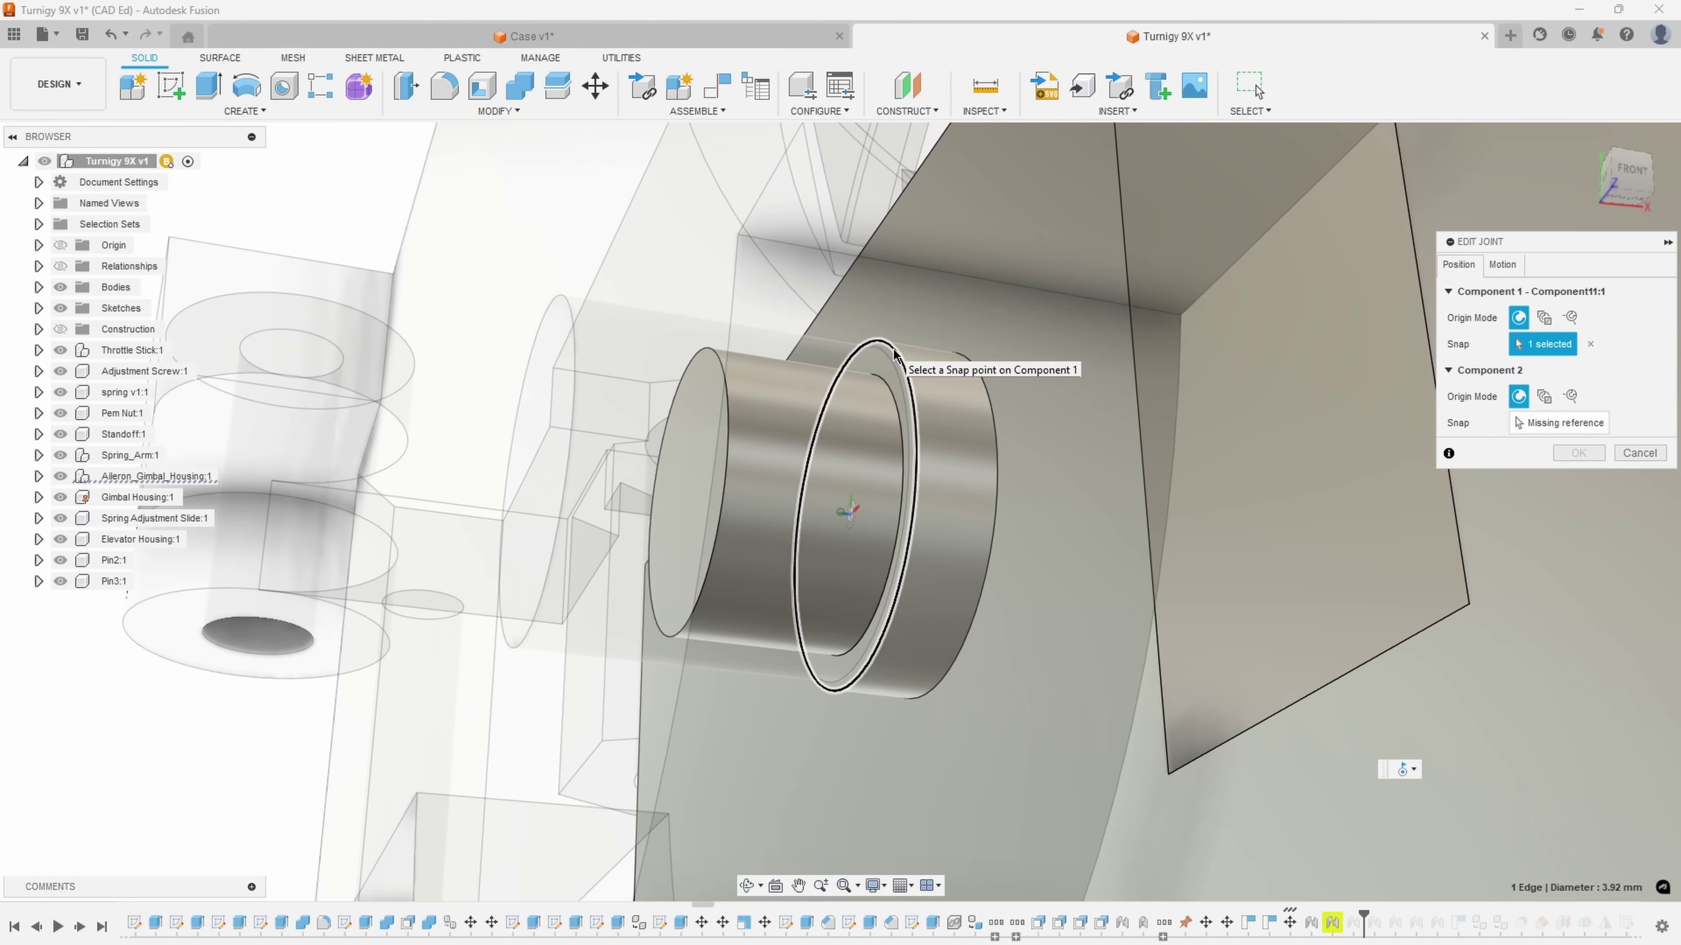
scroll(926, 464, down, 8)
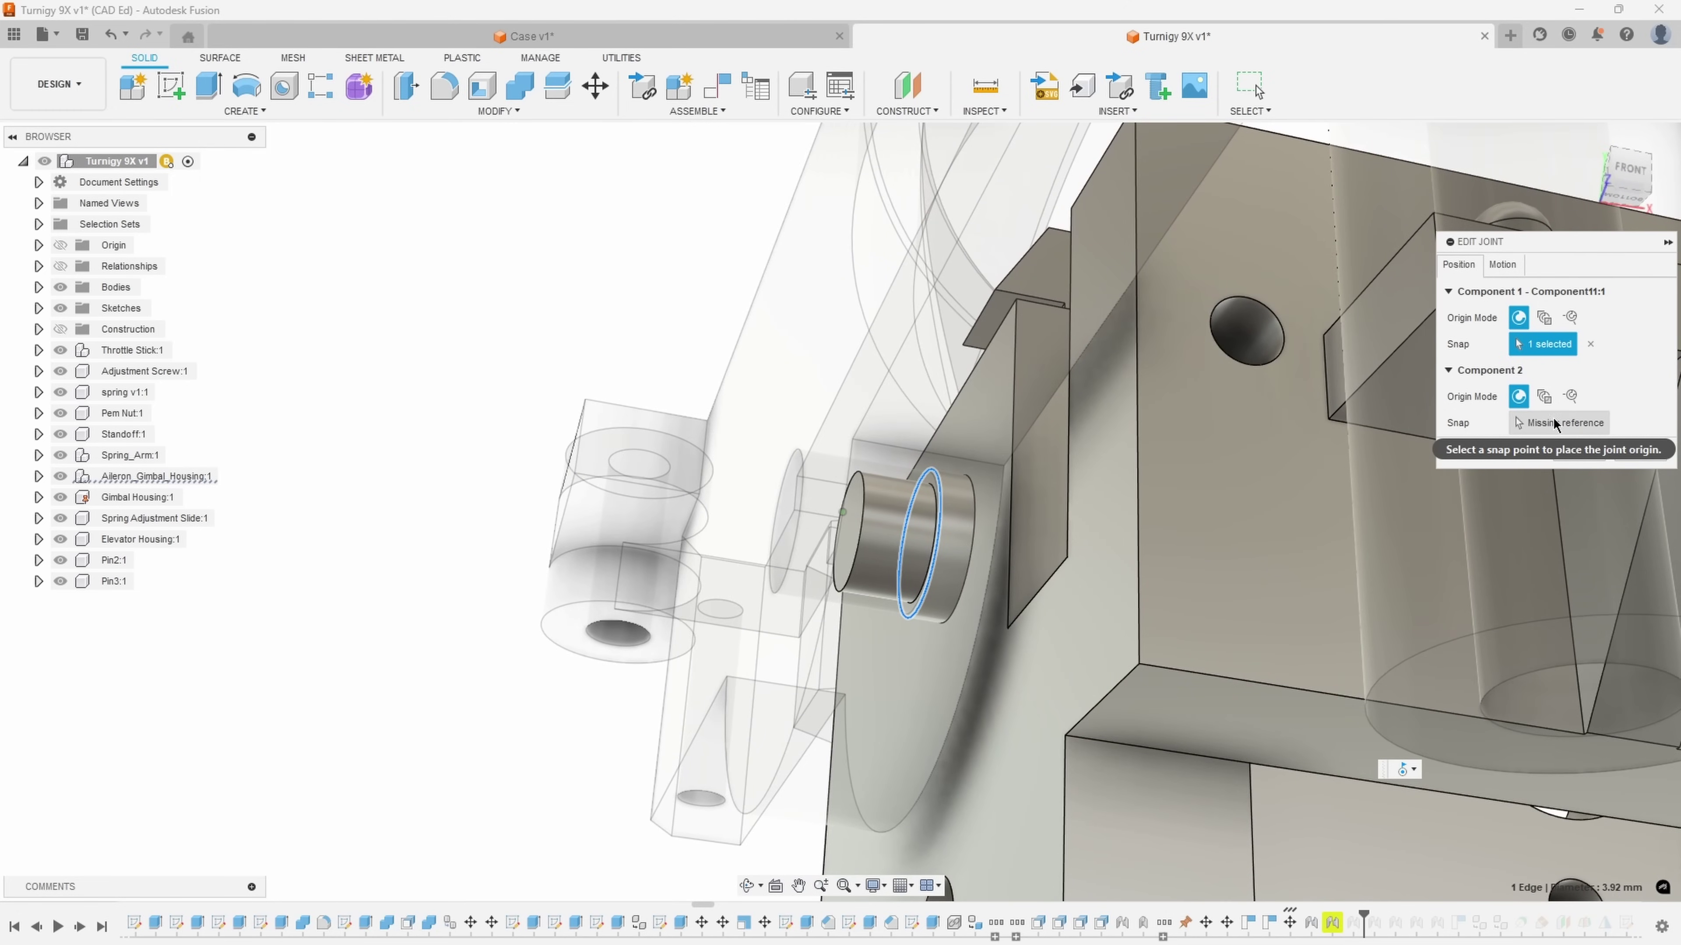
scroll(863, 406, down, 5)
mouse_move(863, 411)
shift+middle_down()
mouse_move(849, 481)
mouse_move(953, 464)
mouse_move(983, 361)
shift+middle_up()
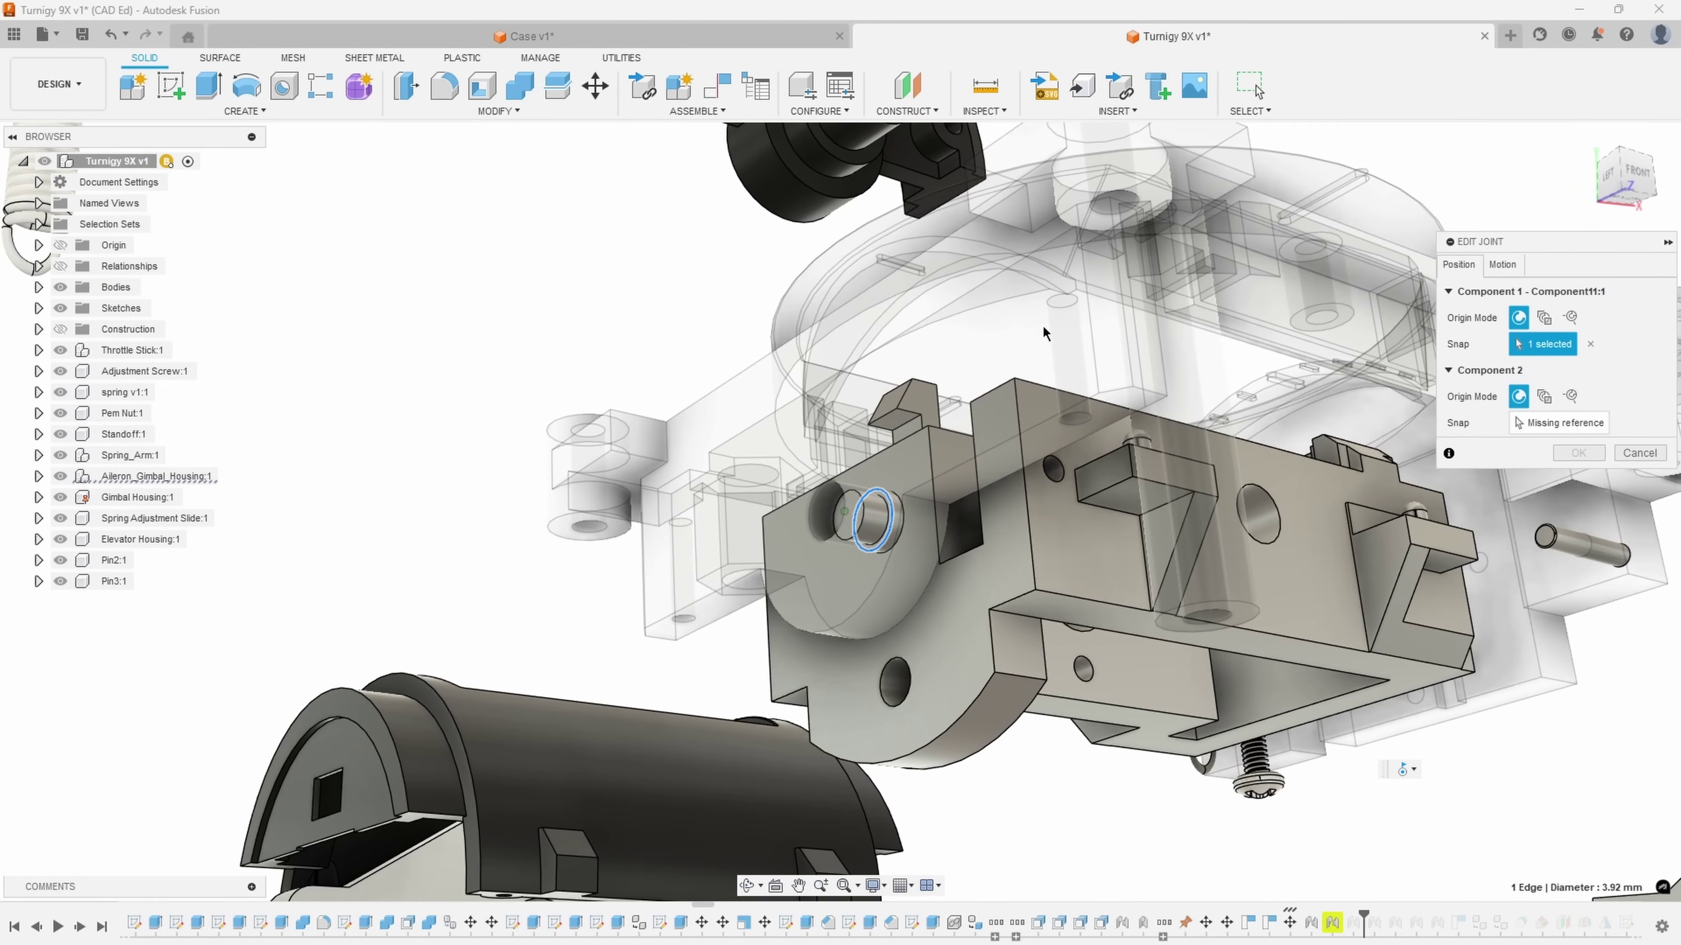
scroll(853, 460, up, 5)
shift+middle_drag(854, 460, 748, 474)
click(1550, 423)
scroll(991, 550, up, 6)
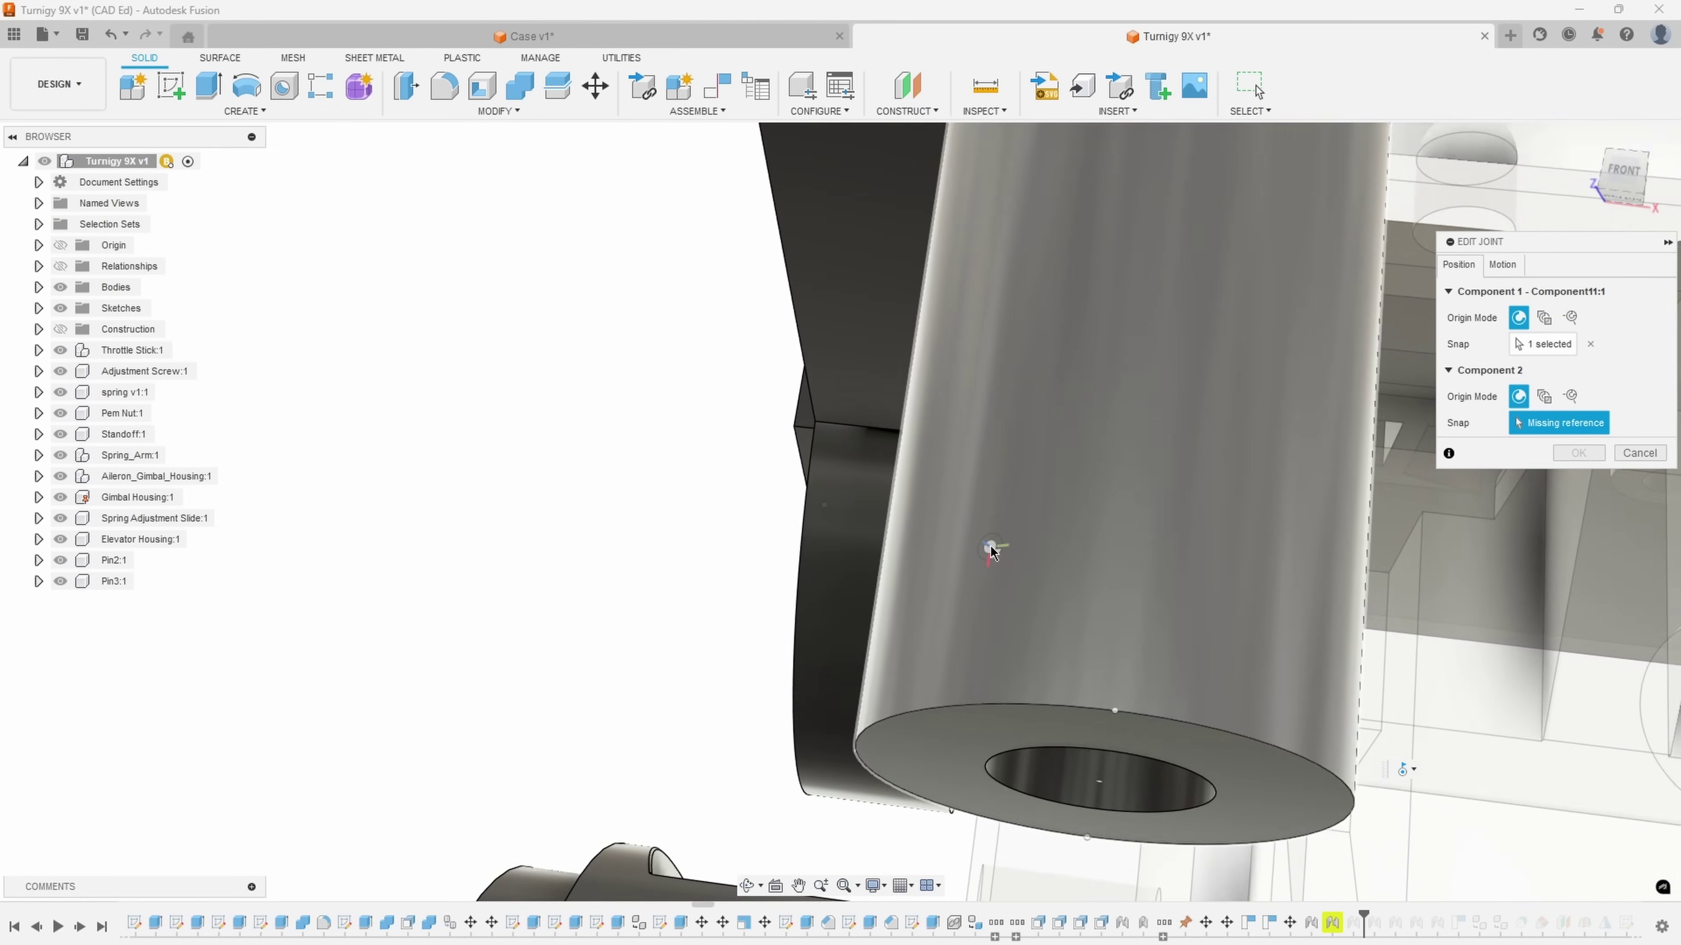
shift+middle_drag(991, 550, 1051, 396)
click(1052, 392)
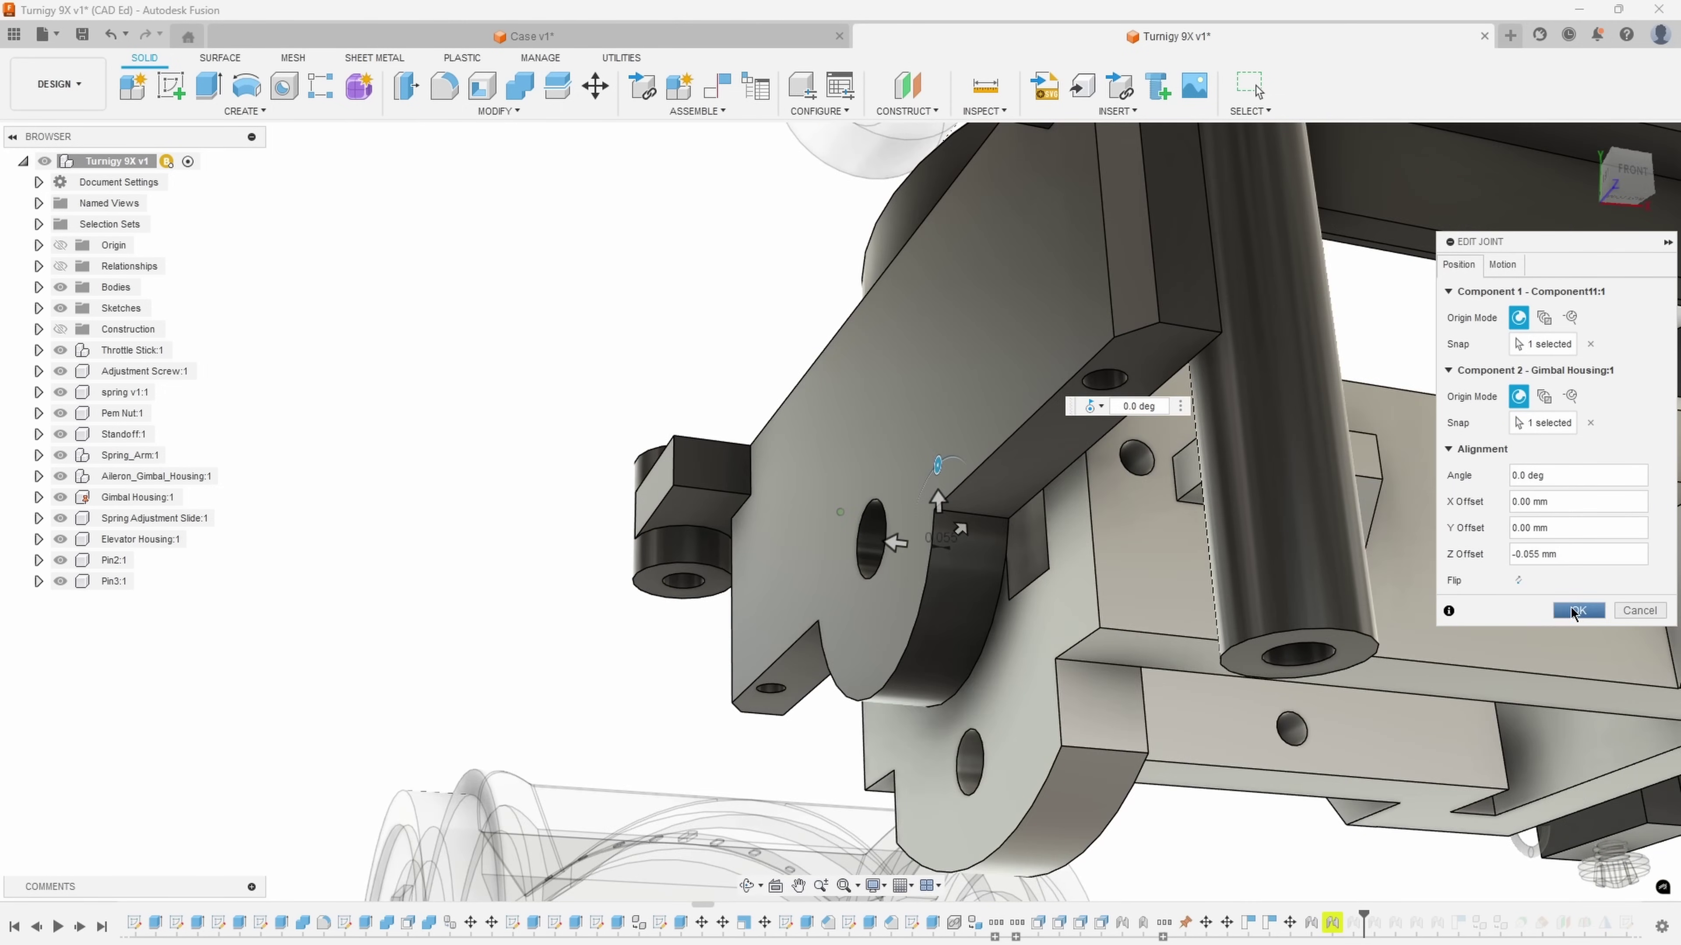
click(1577, 610)
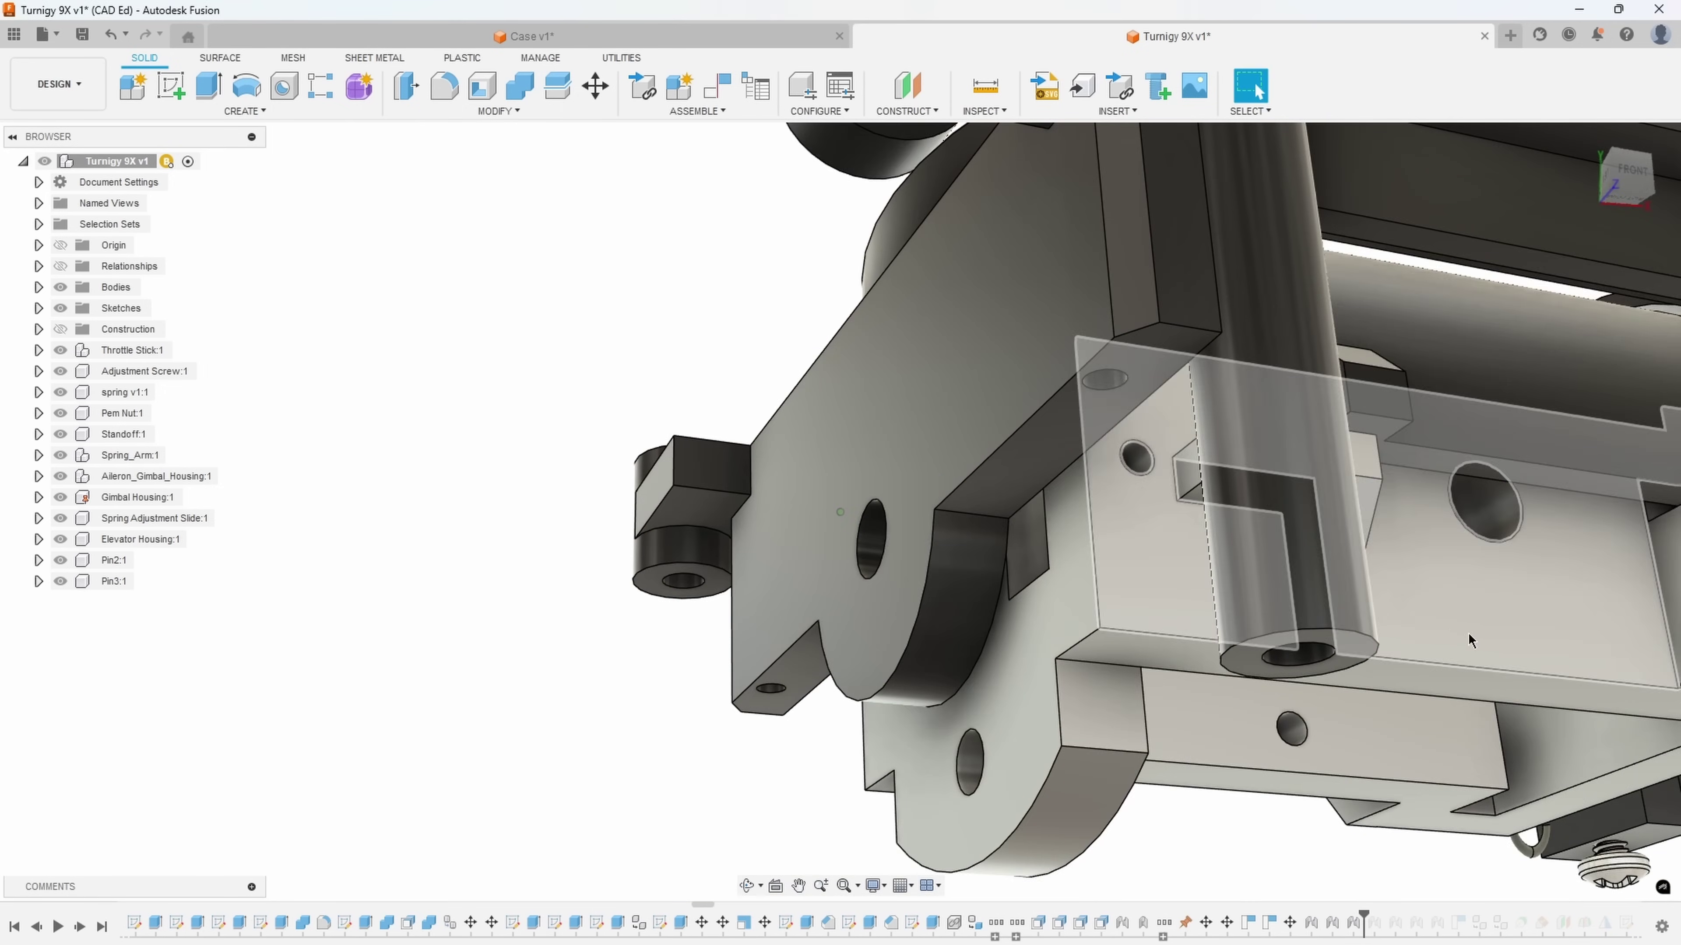
Swing the gimbal housing to test the joint, then revert the parts' positions
mouse_move(1026, 671)
mouse_down()
mouse_move(1075, 630)
mouse_move(1011, 699)
mouse_move(1051, 663)
mouse_up()
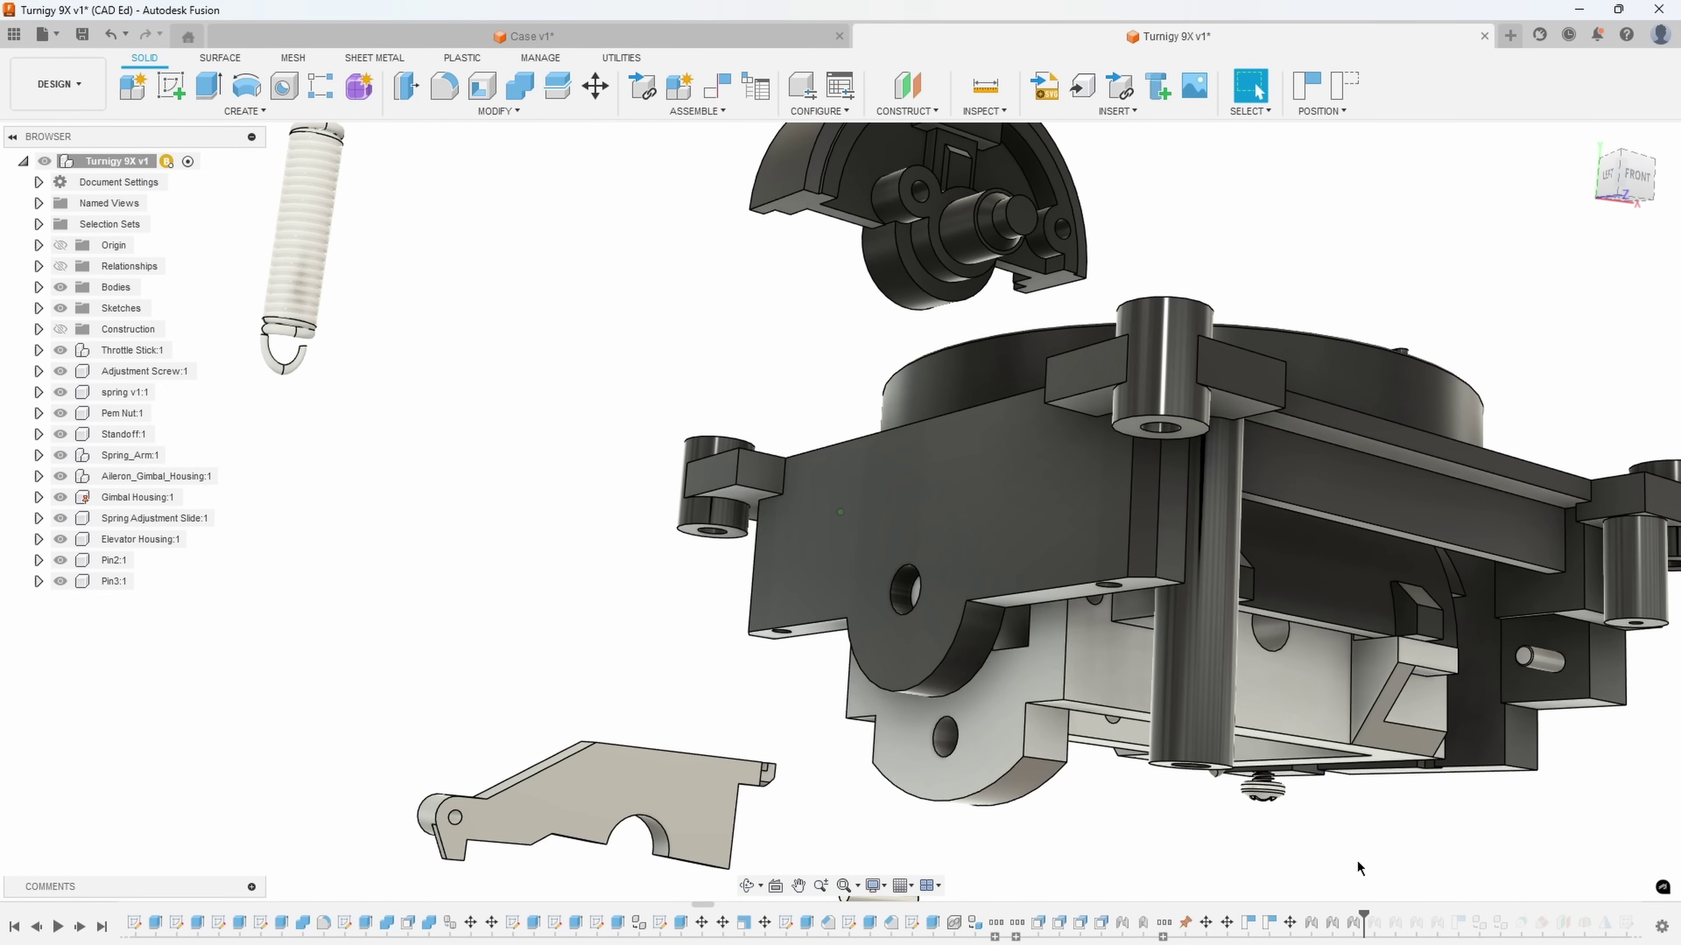
shift+middle_drag(1392, 718, 1003, 645)
mouse_move(1001, 639)
mouse_down()
mouse_move(943, 680)
mouse_move(1012, 625)
mouse_up()
shift+middle_drag(1041, 503, 1172, 462)
click(1352, 93)
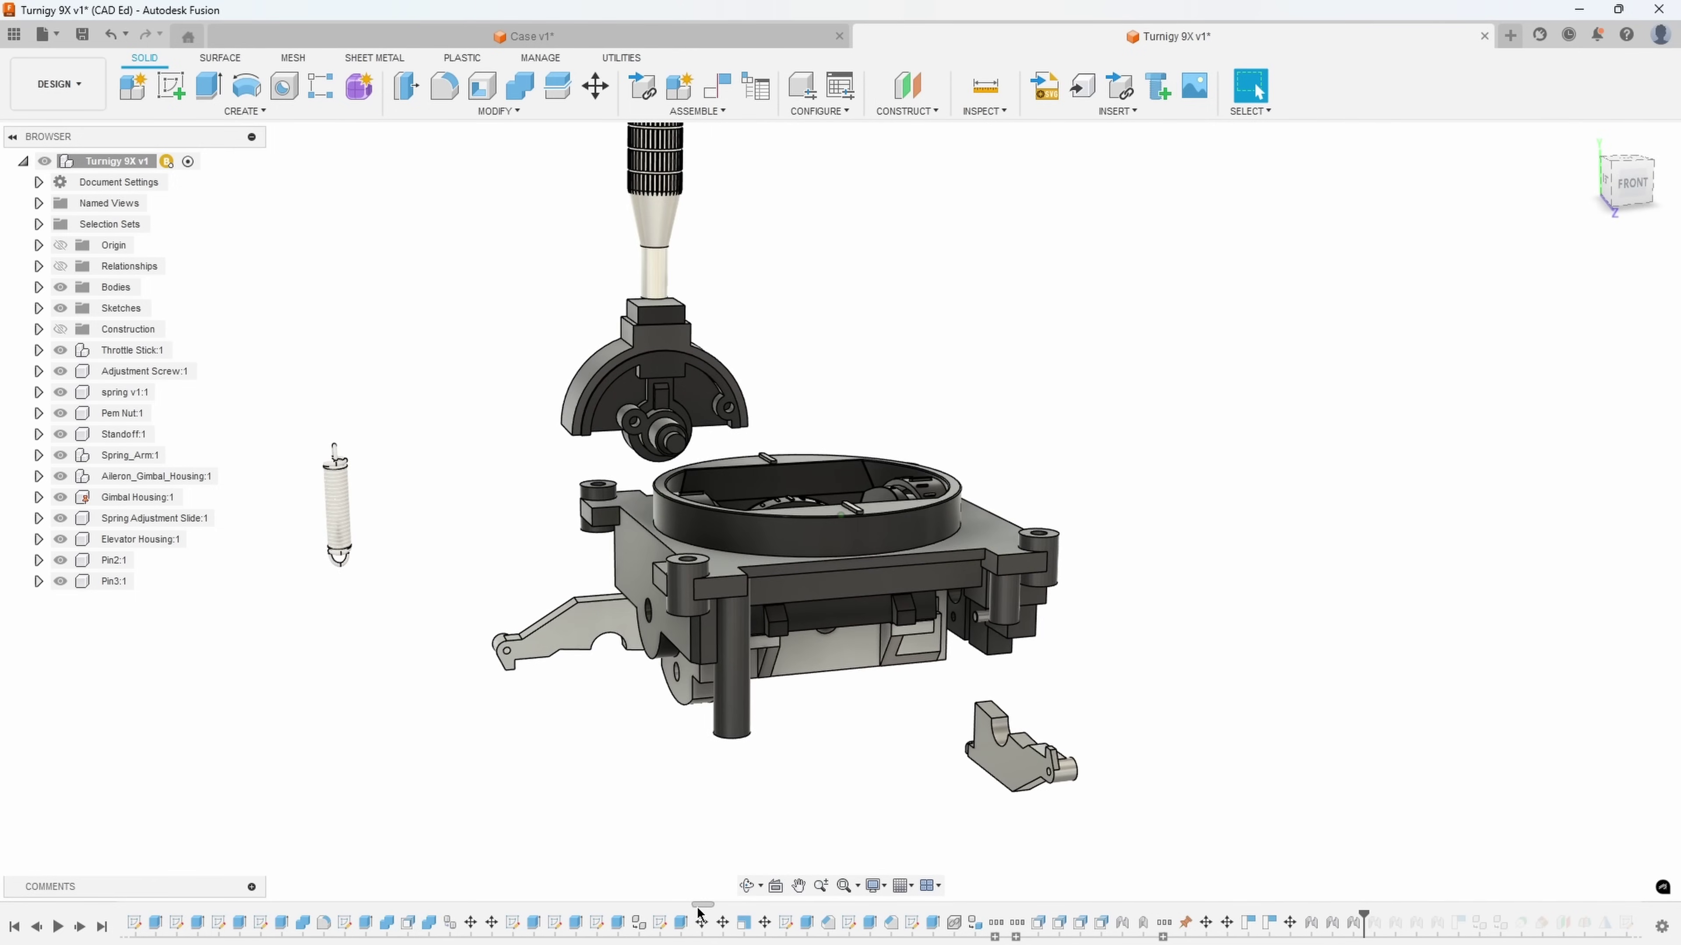
Roll history forward past Move1 and read its lost body reference error
scroll(699, 917, right, 10)
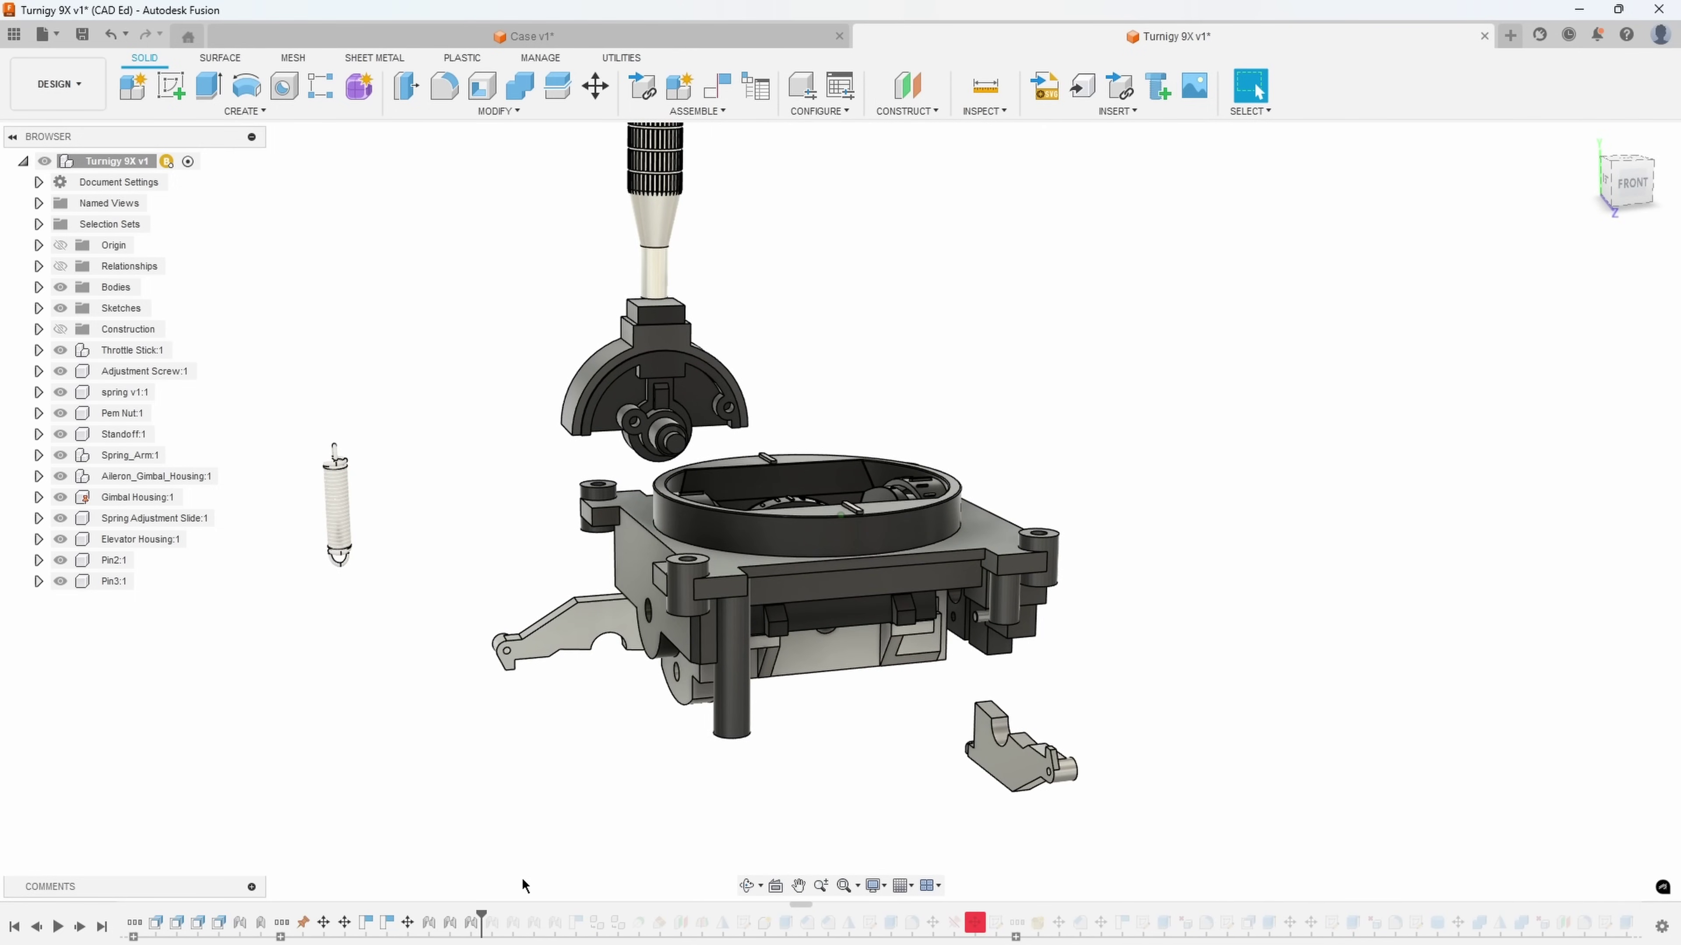
drag(837, 906, 1002, 897)
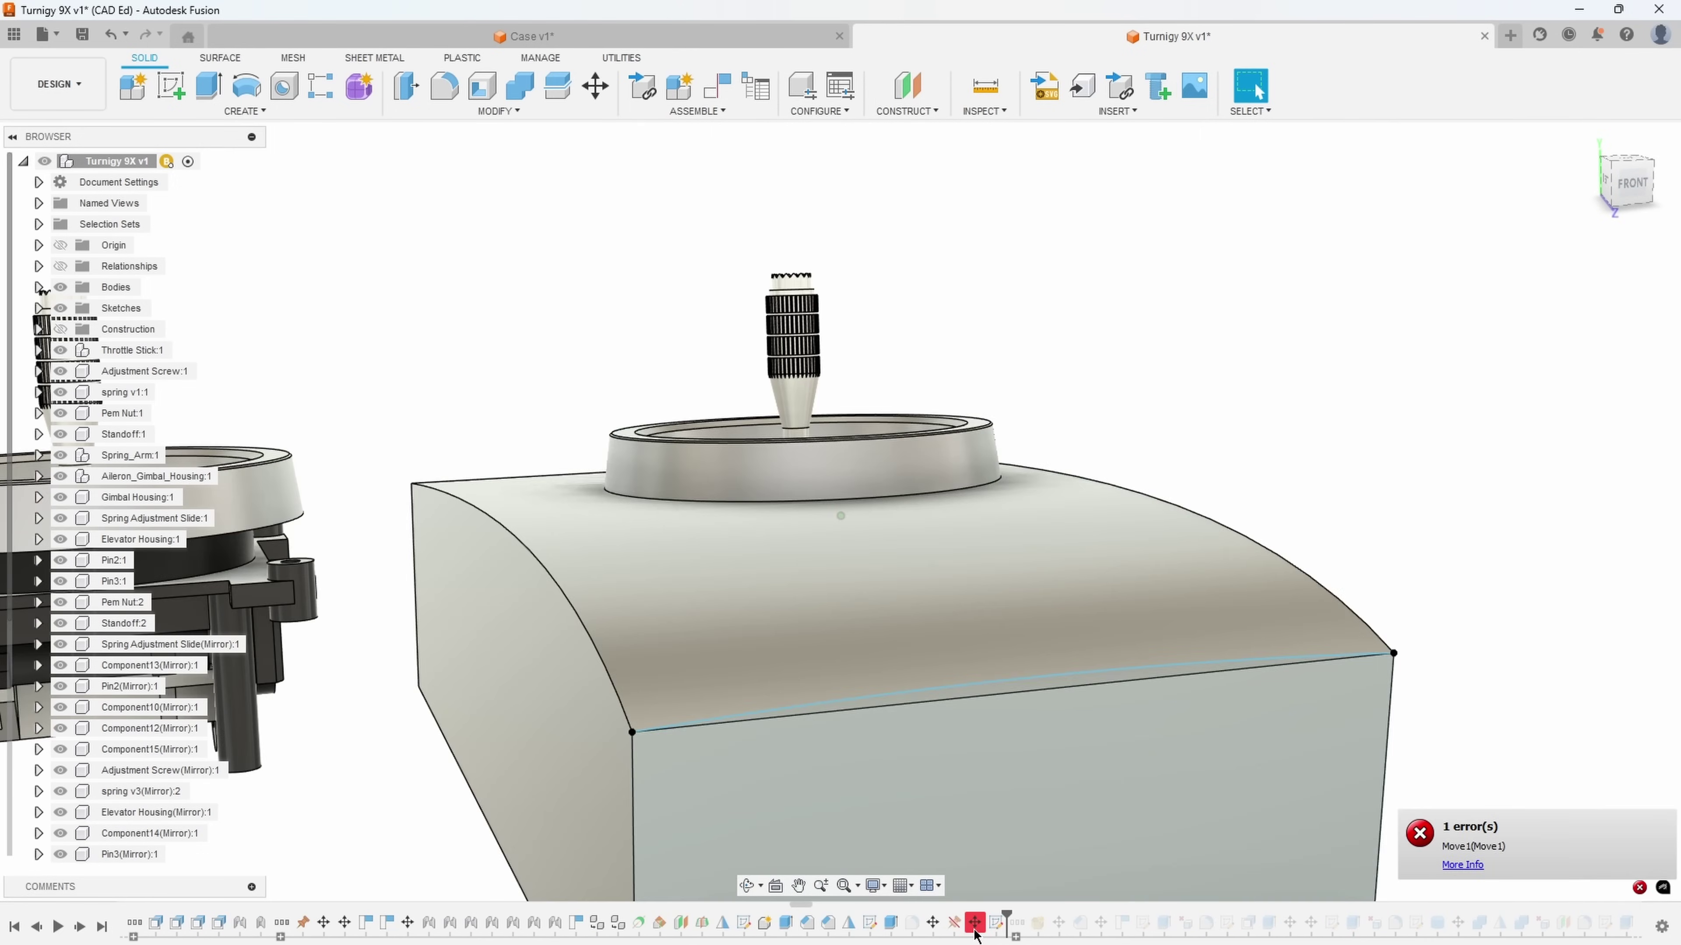
right_click(975, 933)
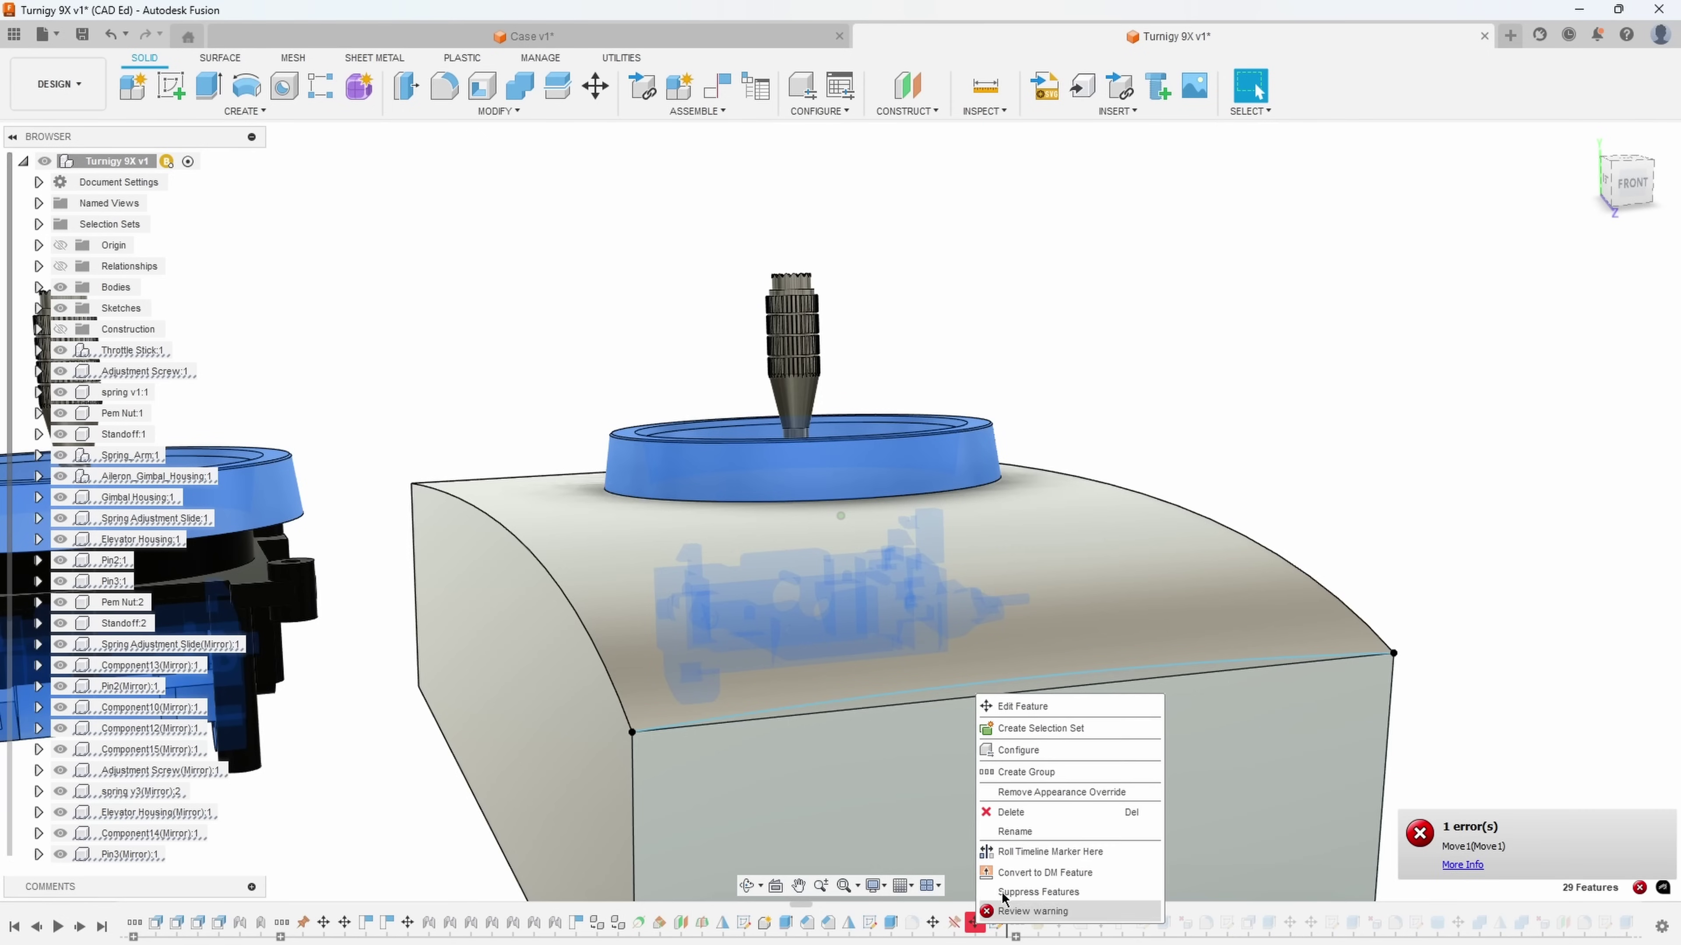
click(1022, 919)
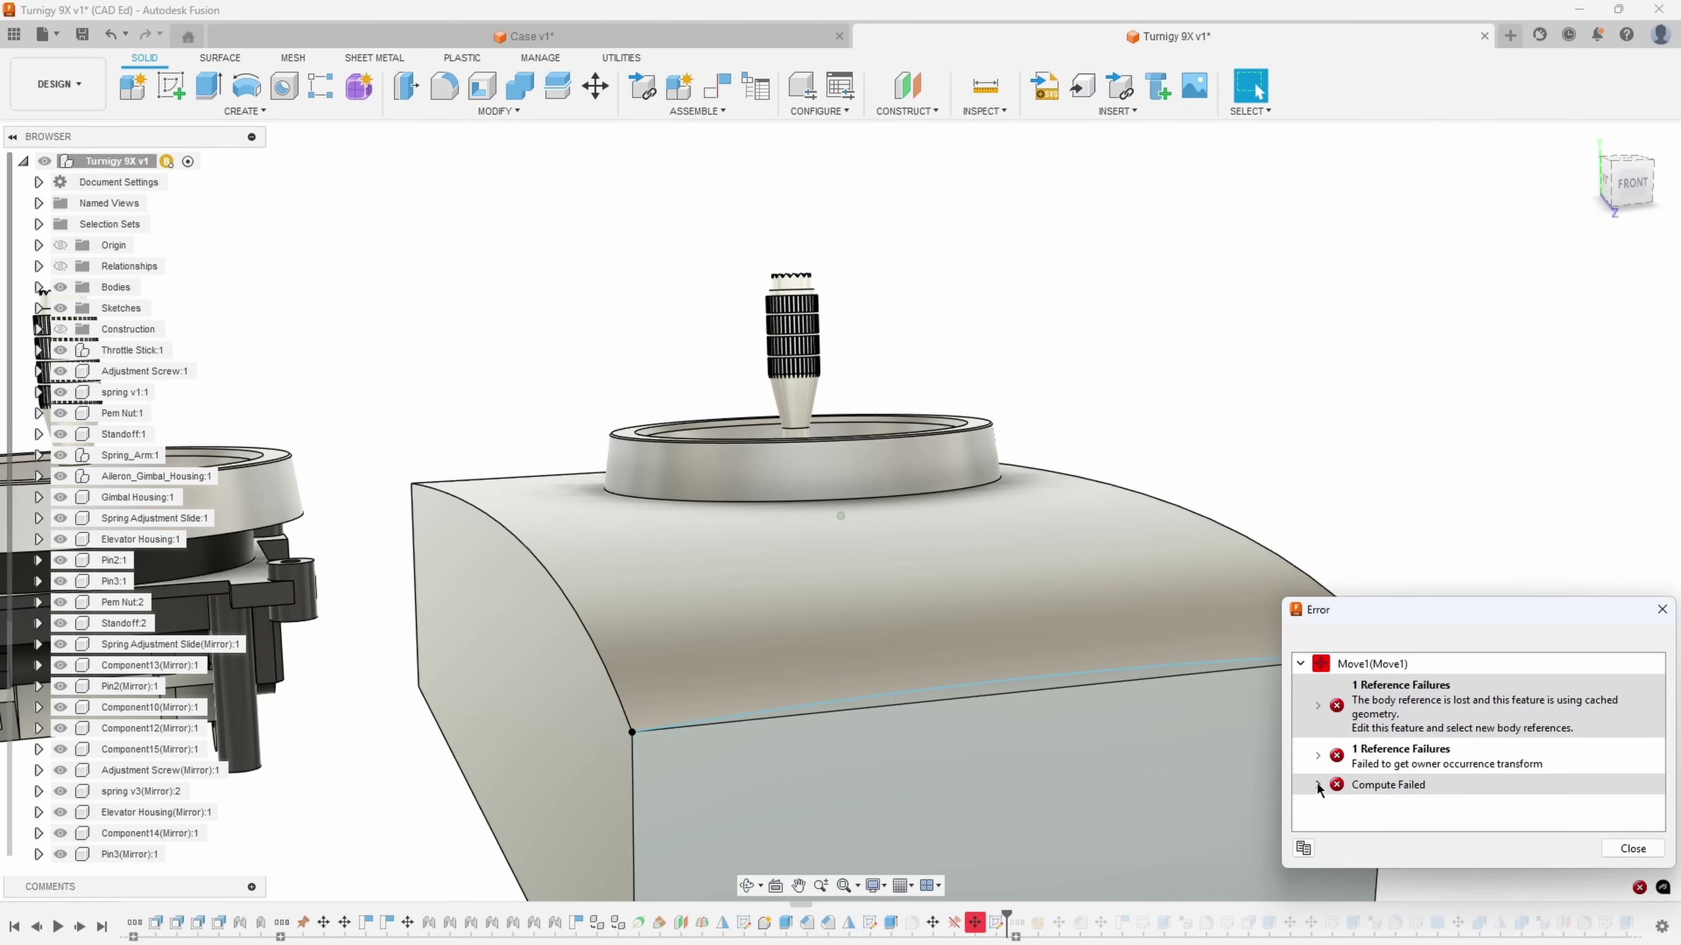
scroll(1430, 873, down, 5)
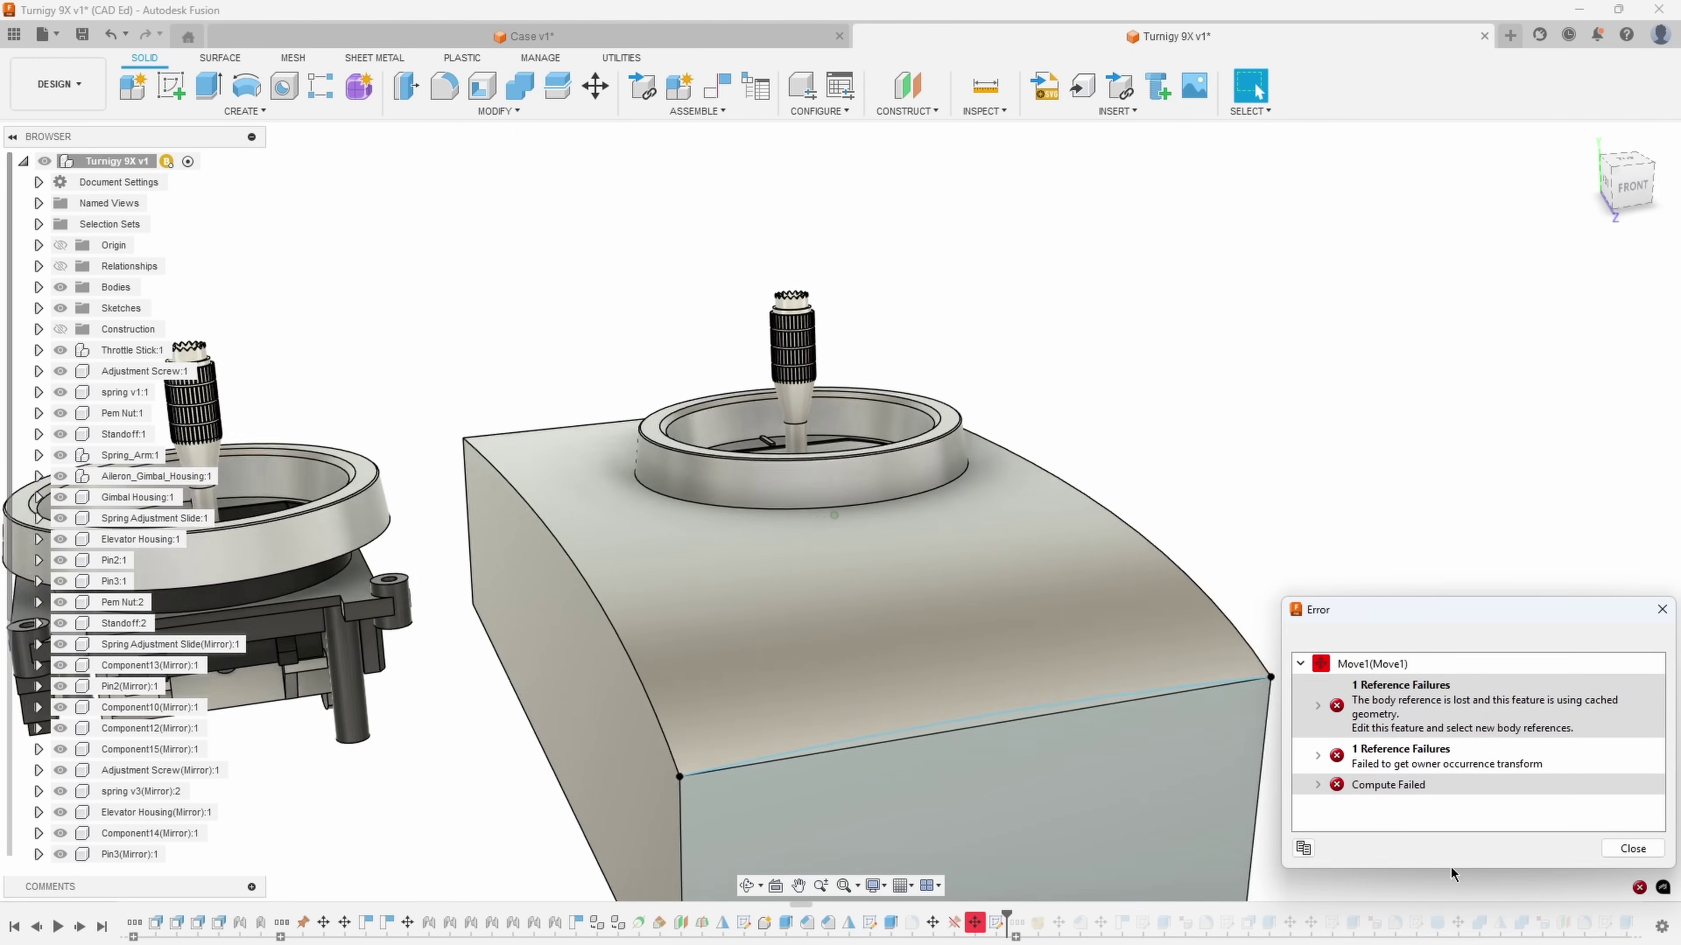
shift+middle_drag(1042, 589, 1032, 691)
click(1633, 849)
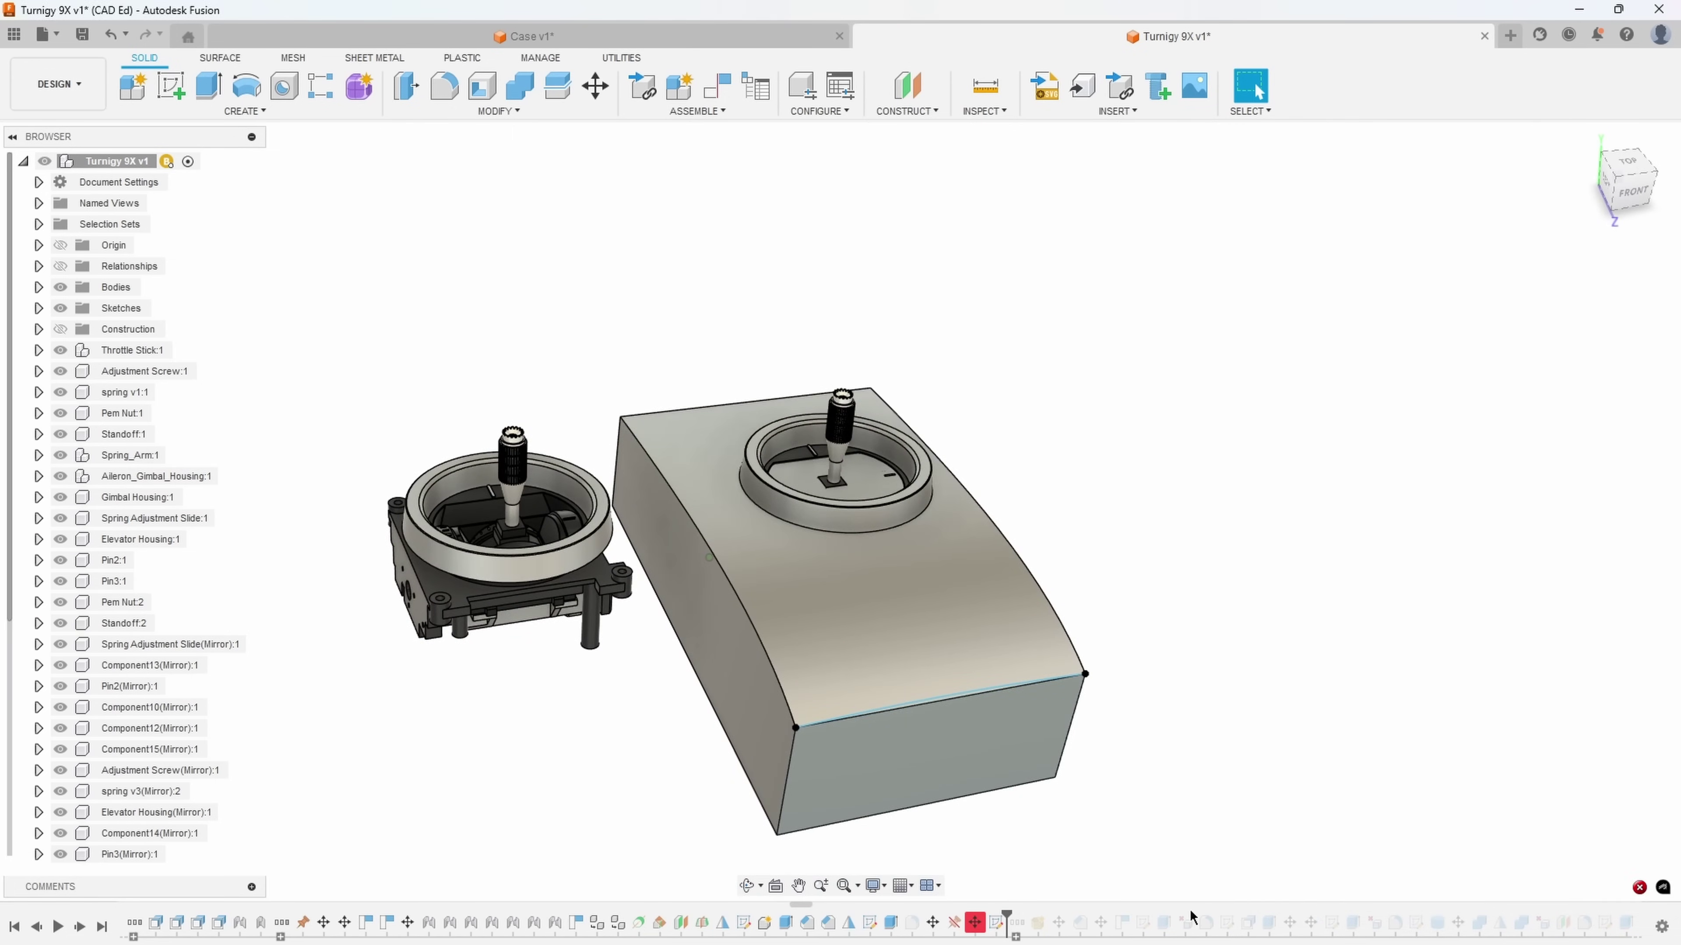
right_click(974, 924)
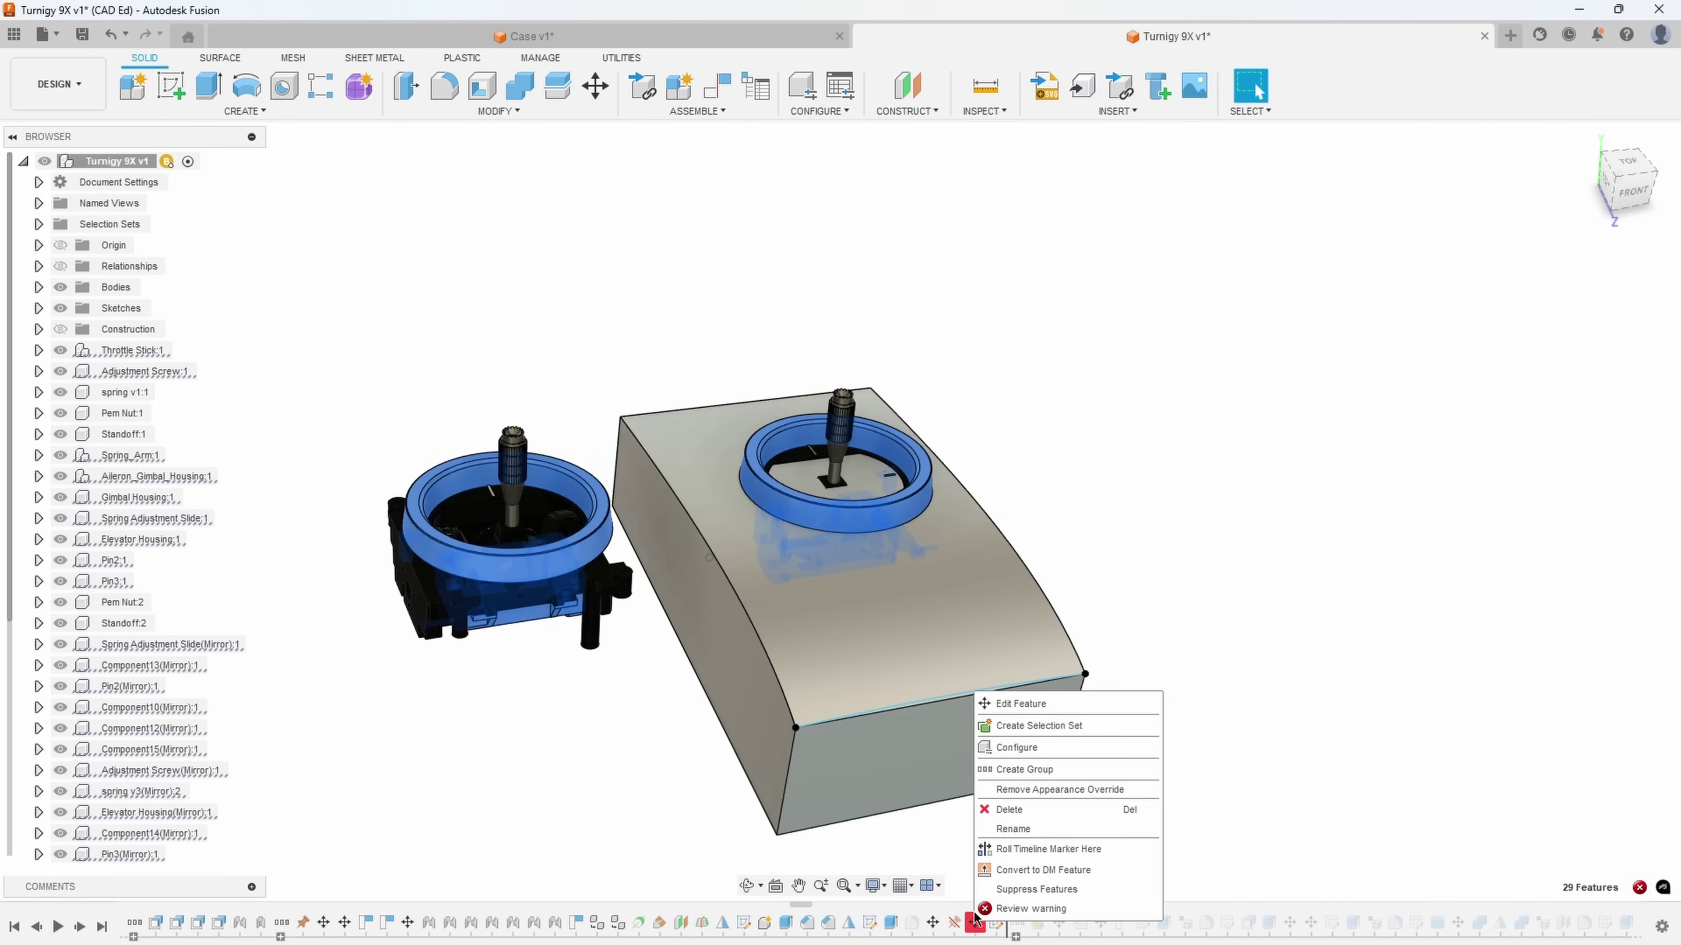
Edit Move1 to rotate the 27 gimbal bodies 6.6 deg, then check their fit in the case
click(1057, 710)
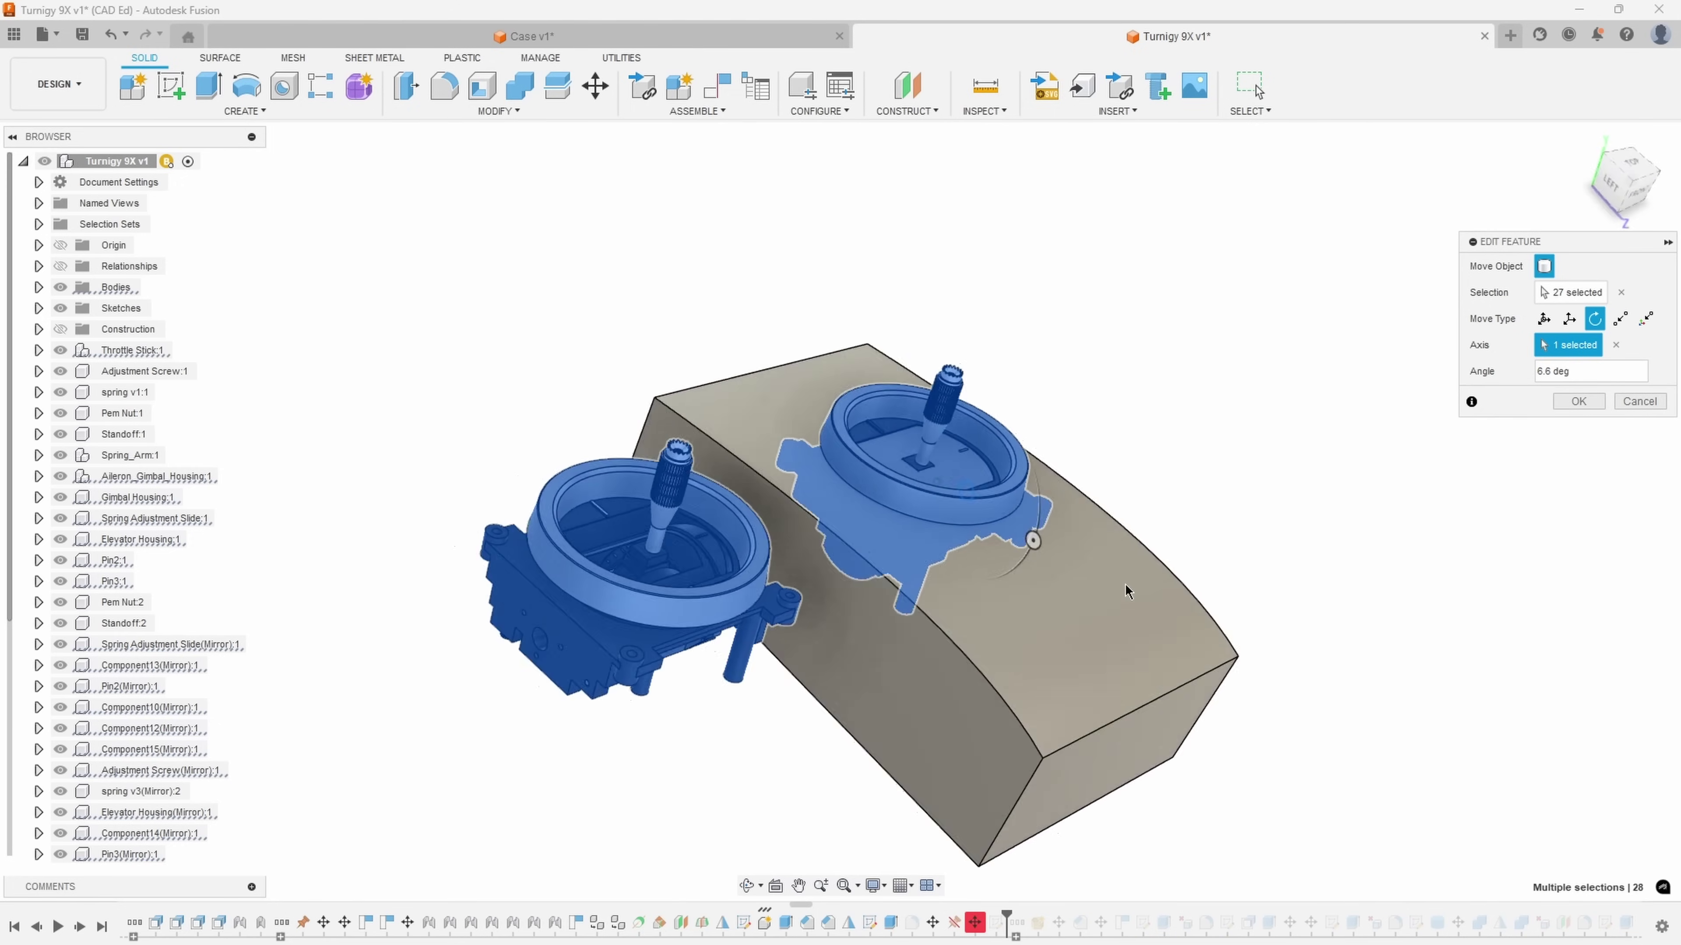
mouse_move(1085, 542)
mouse_down()
mouse_move(1045, 540)
mouse_move(1075, 540)
mouse_move(1065, 603)
mouse_move(1087, 553)
mouse_up()
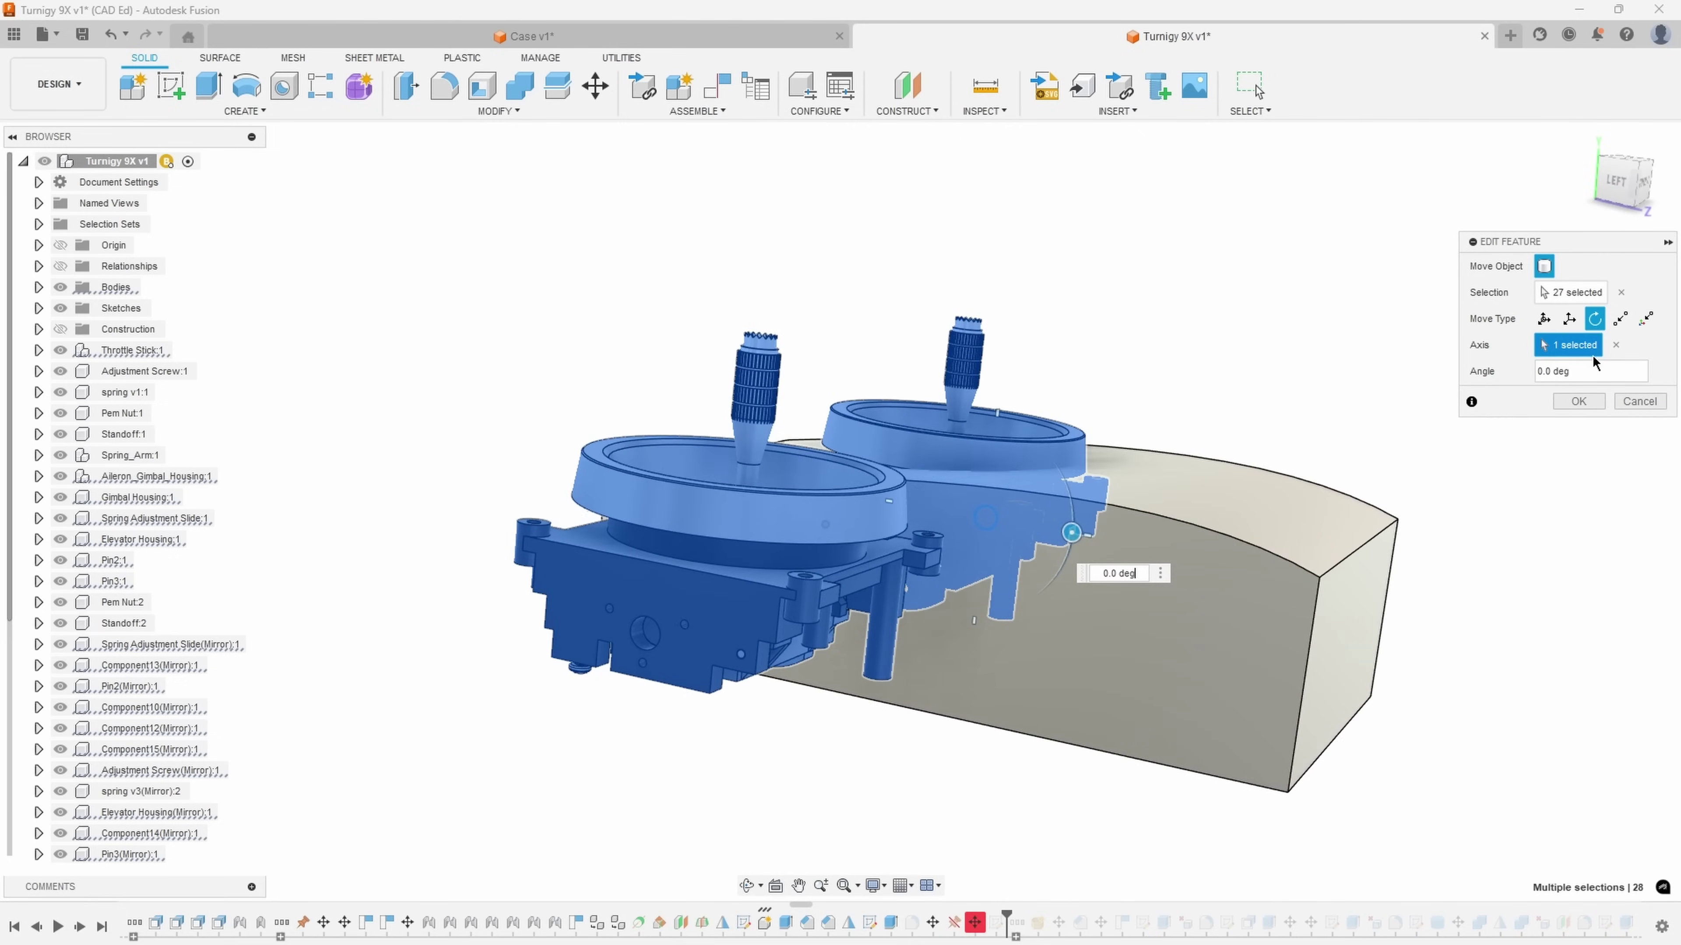
drag(1584, 371, 1510, 379)
text(6.6)
click(1577, 406)
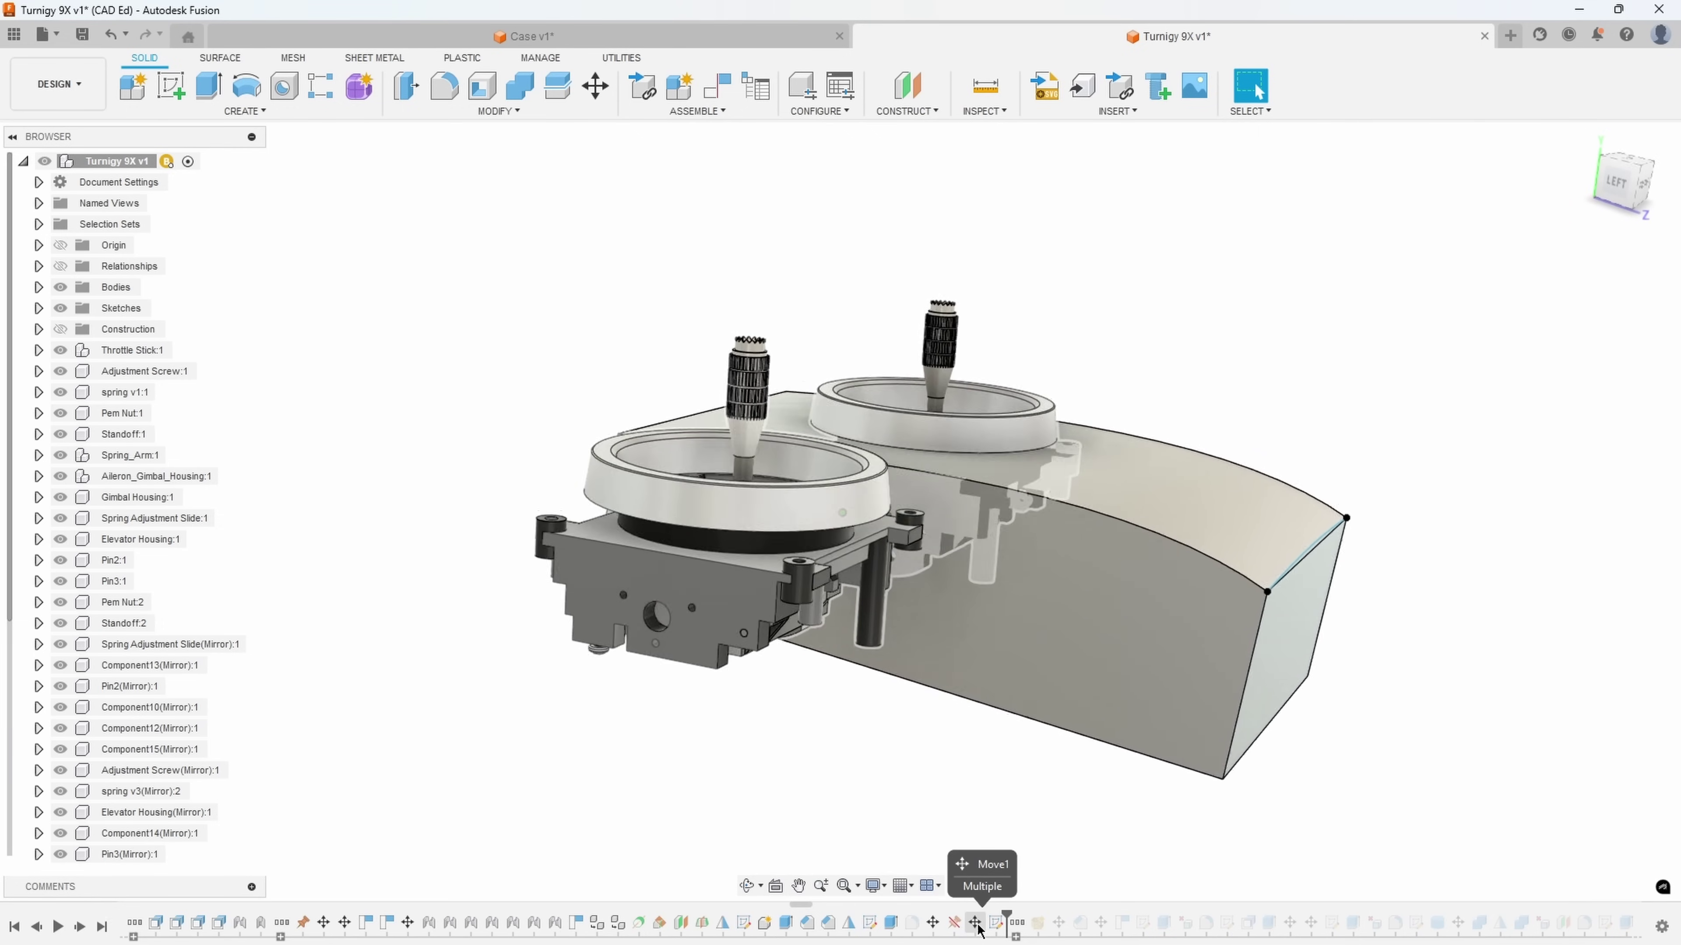
shift+middle_drag(945, 715, 1024, 766)
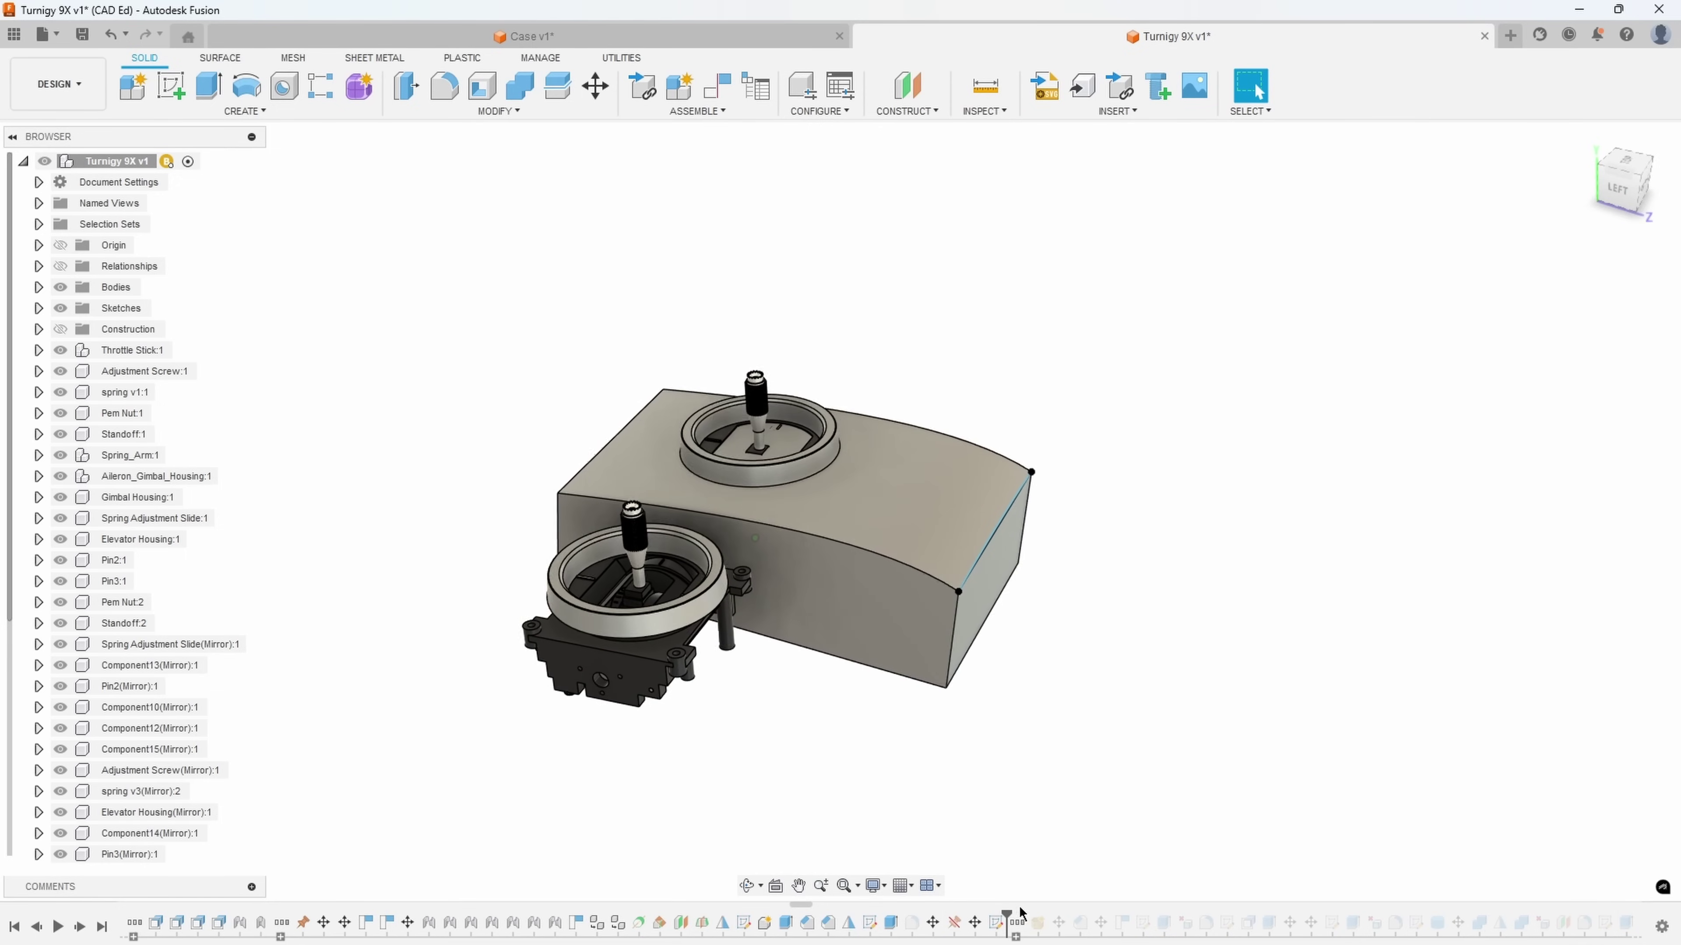